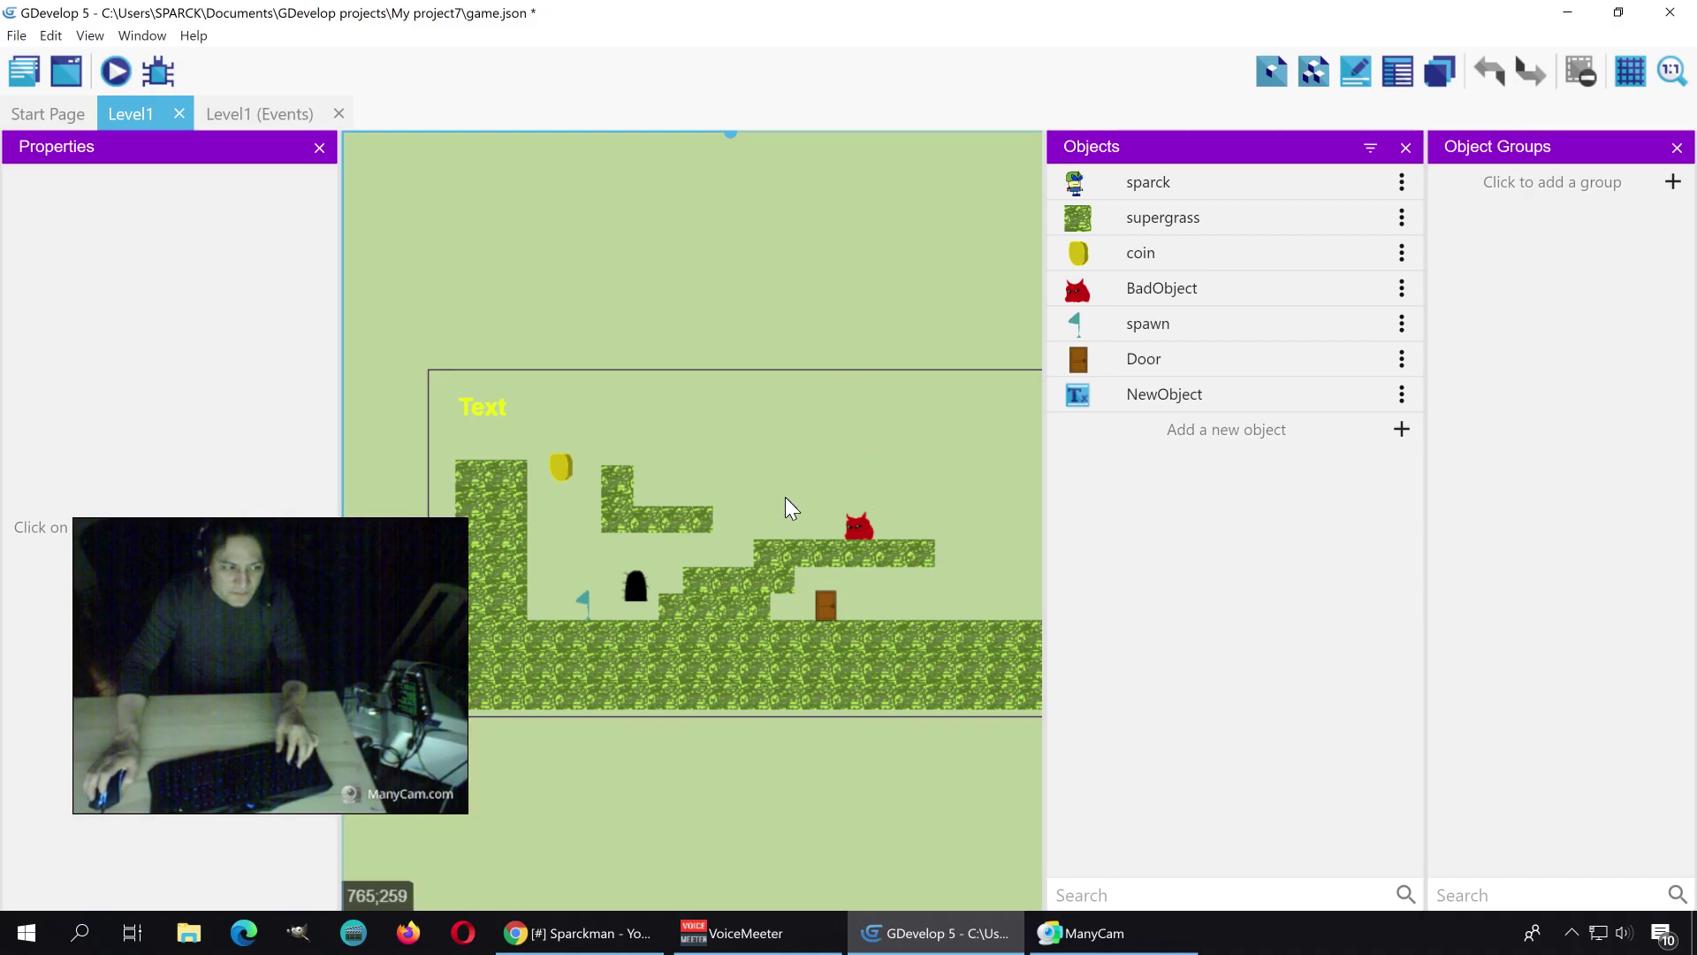
Step: Preview the level and play it, jumping across the platforms to collect the coin
ctrl+scroll(781, 497, up, 4)
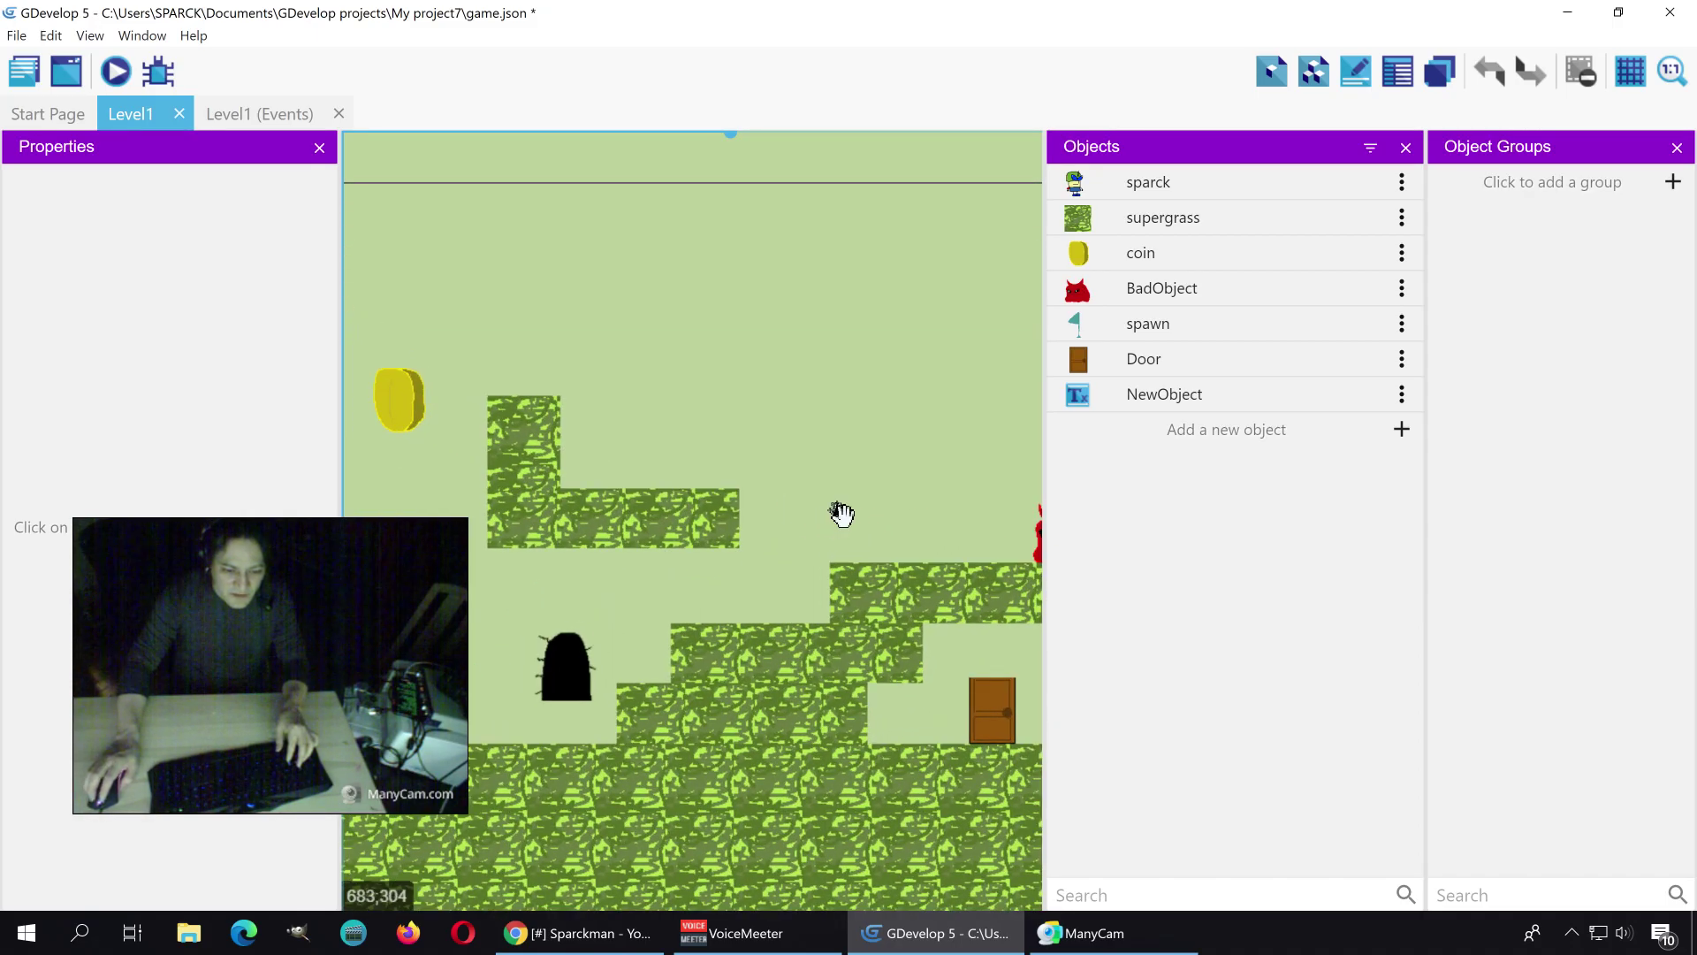
middle_drag(841, 512, 870, 566)
click(116, 75)
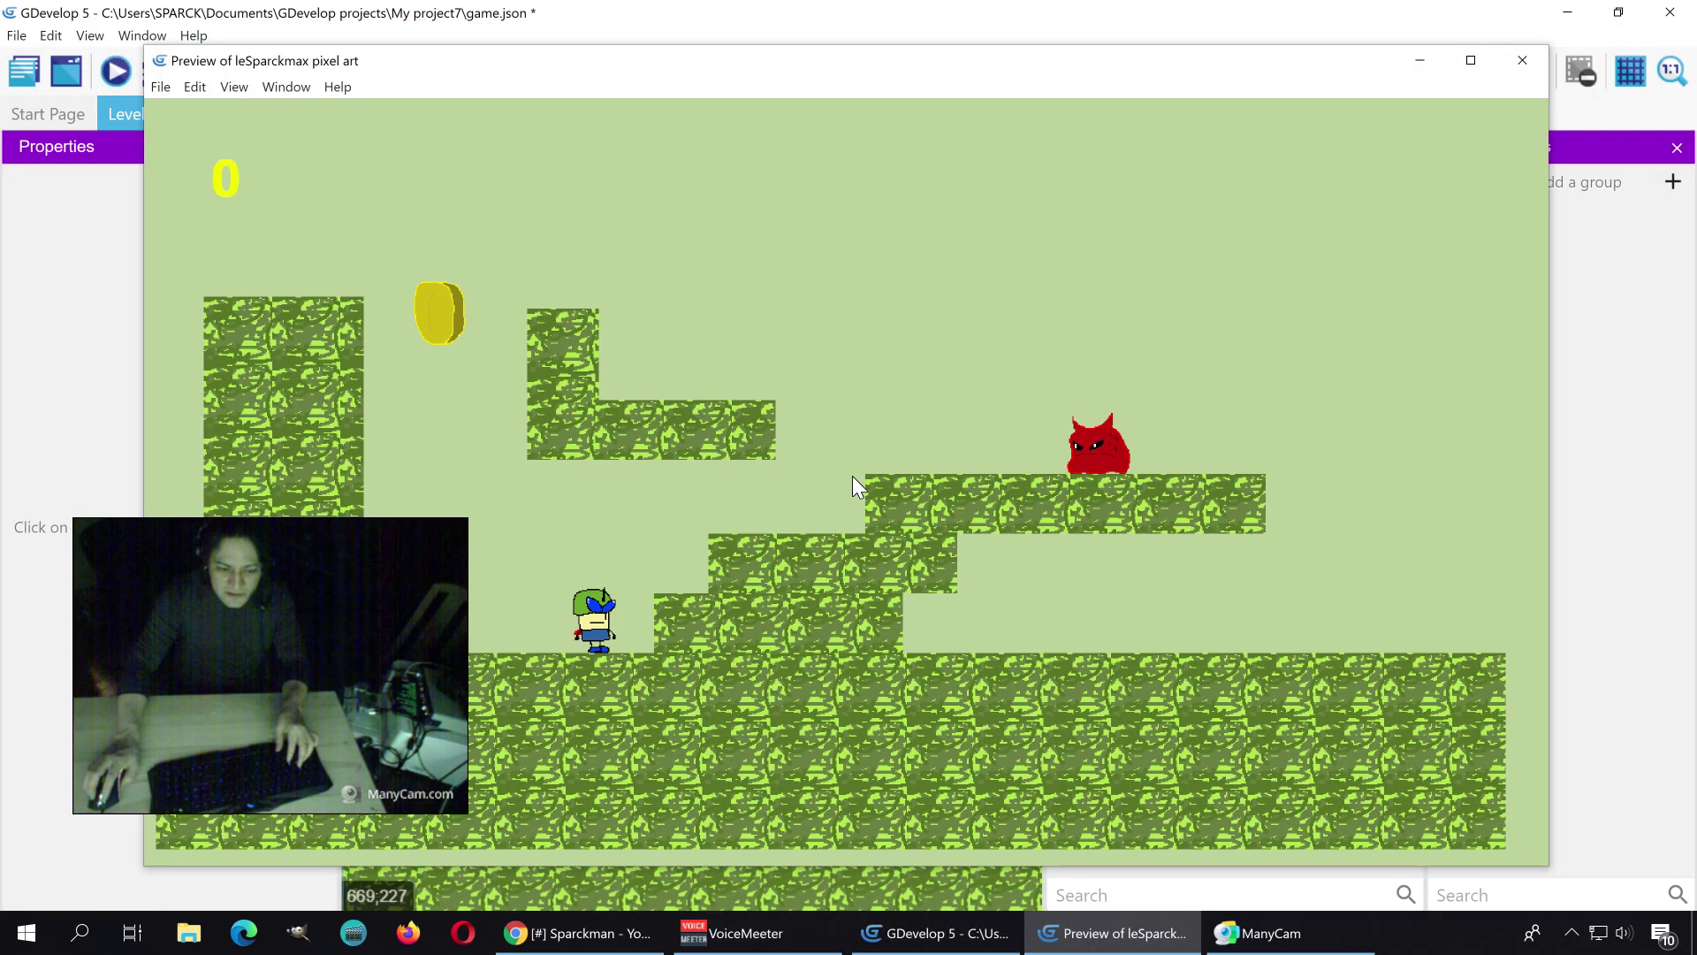
key(Left)
key(Right)
key(space)
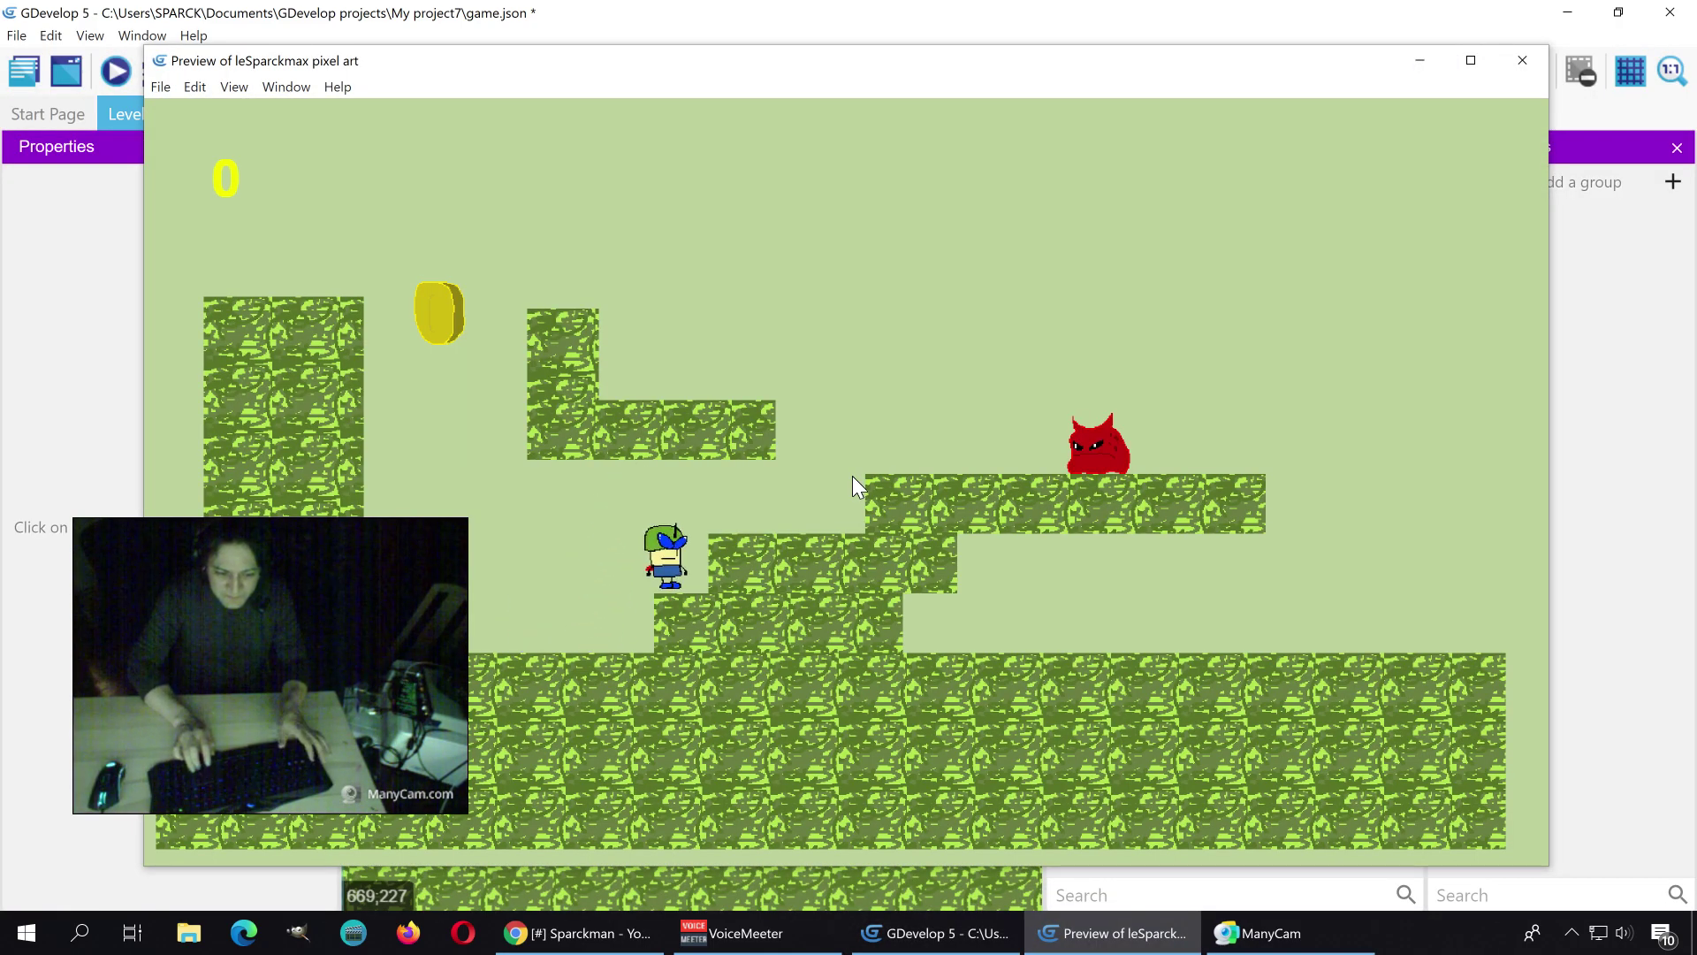
key(Right)
key(space)
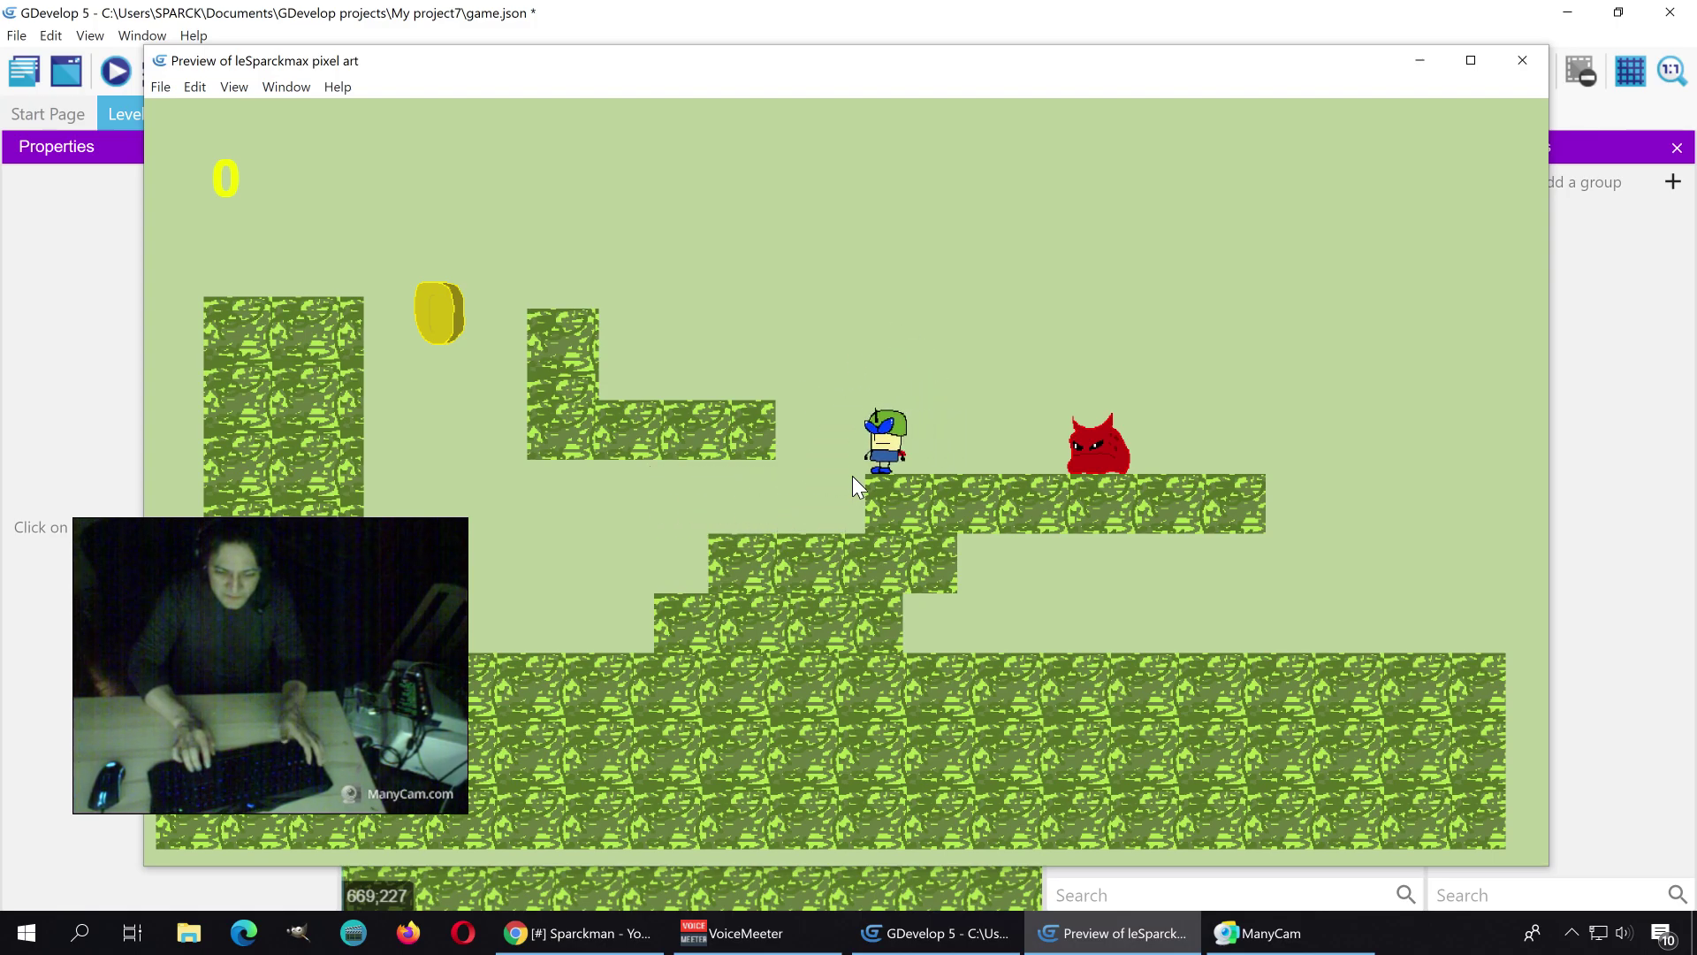
key(Left)
key(space)
key(Left)
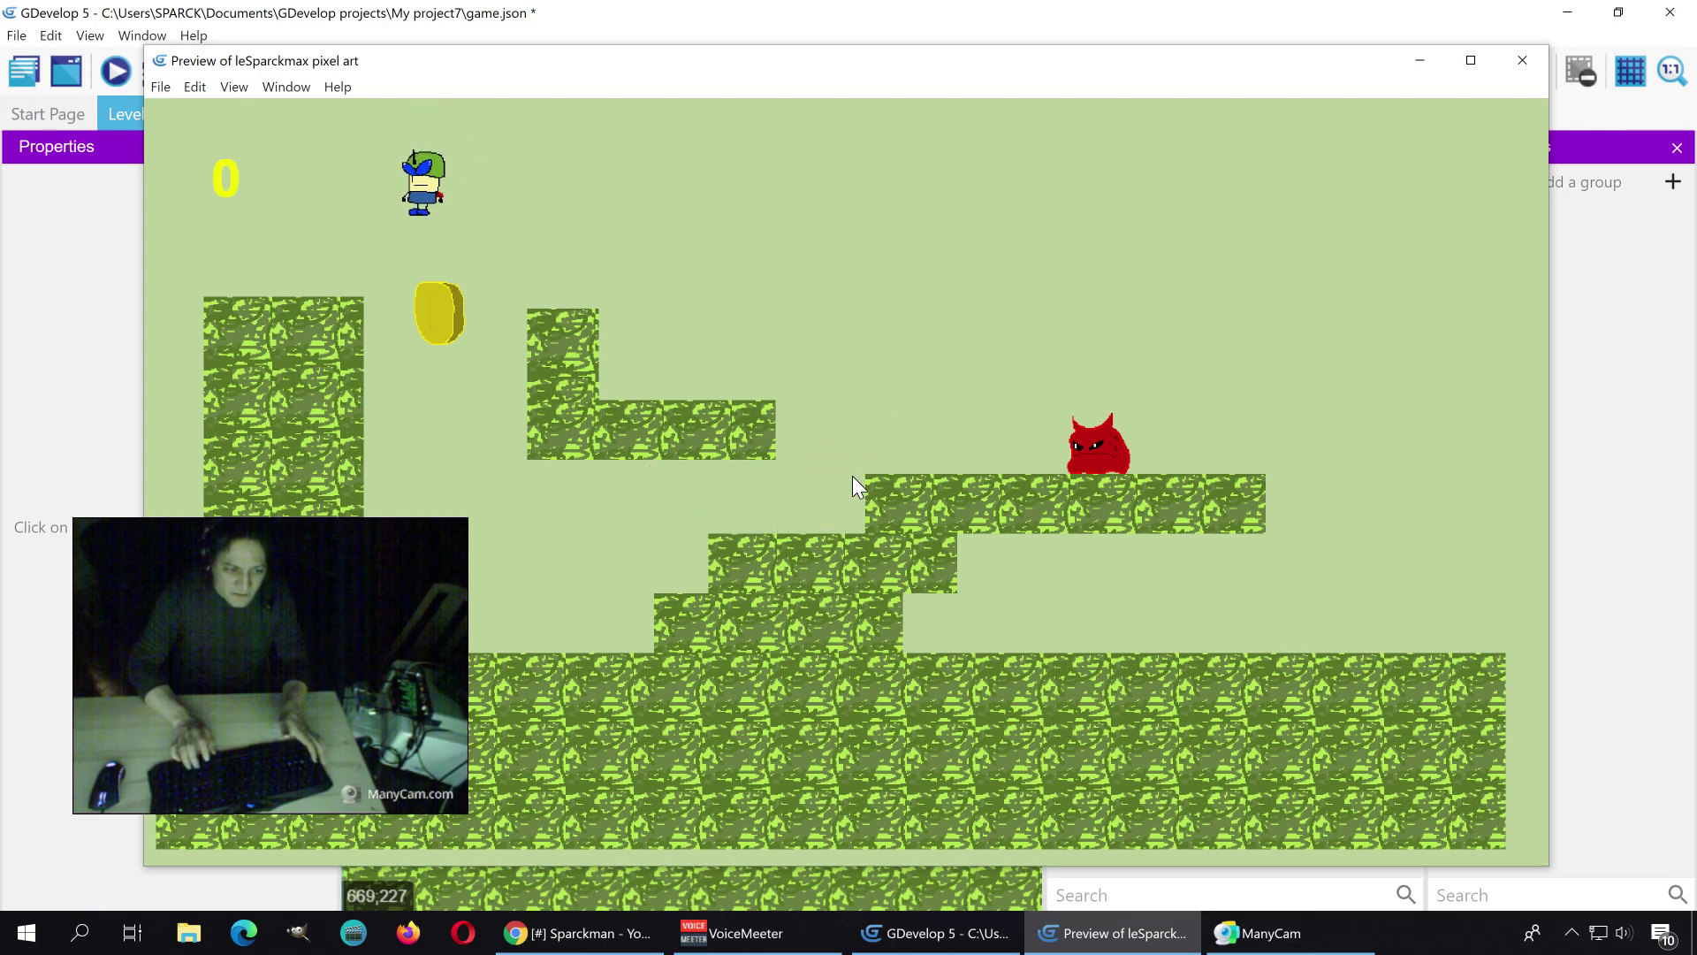
key(Right)
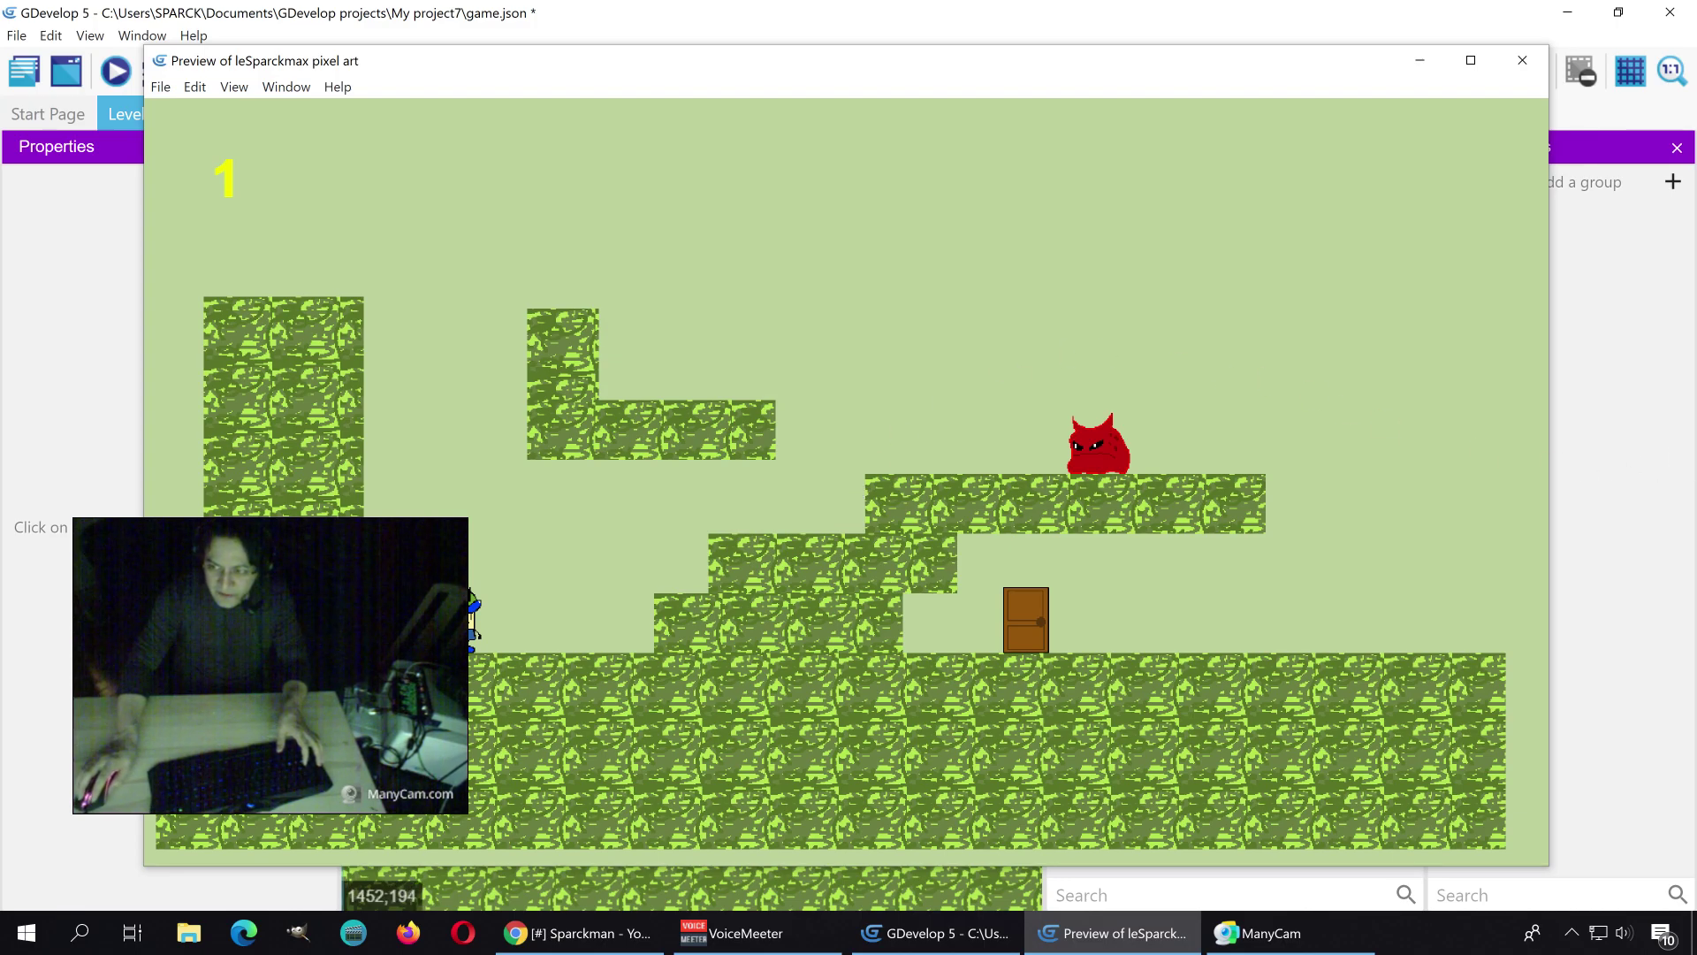
Step: Insert a new Sprite object named 'health' and add its first animation
click(1524, 62)
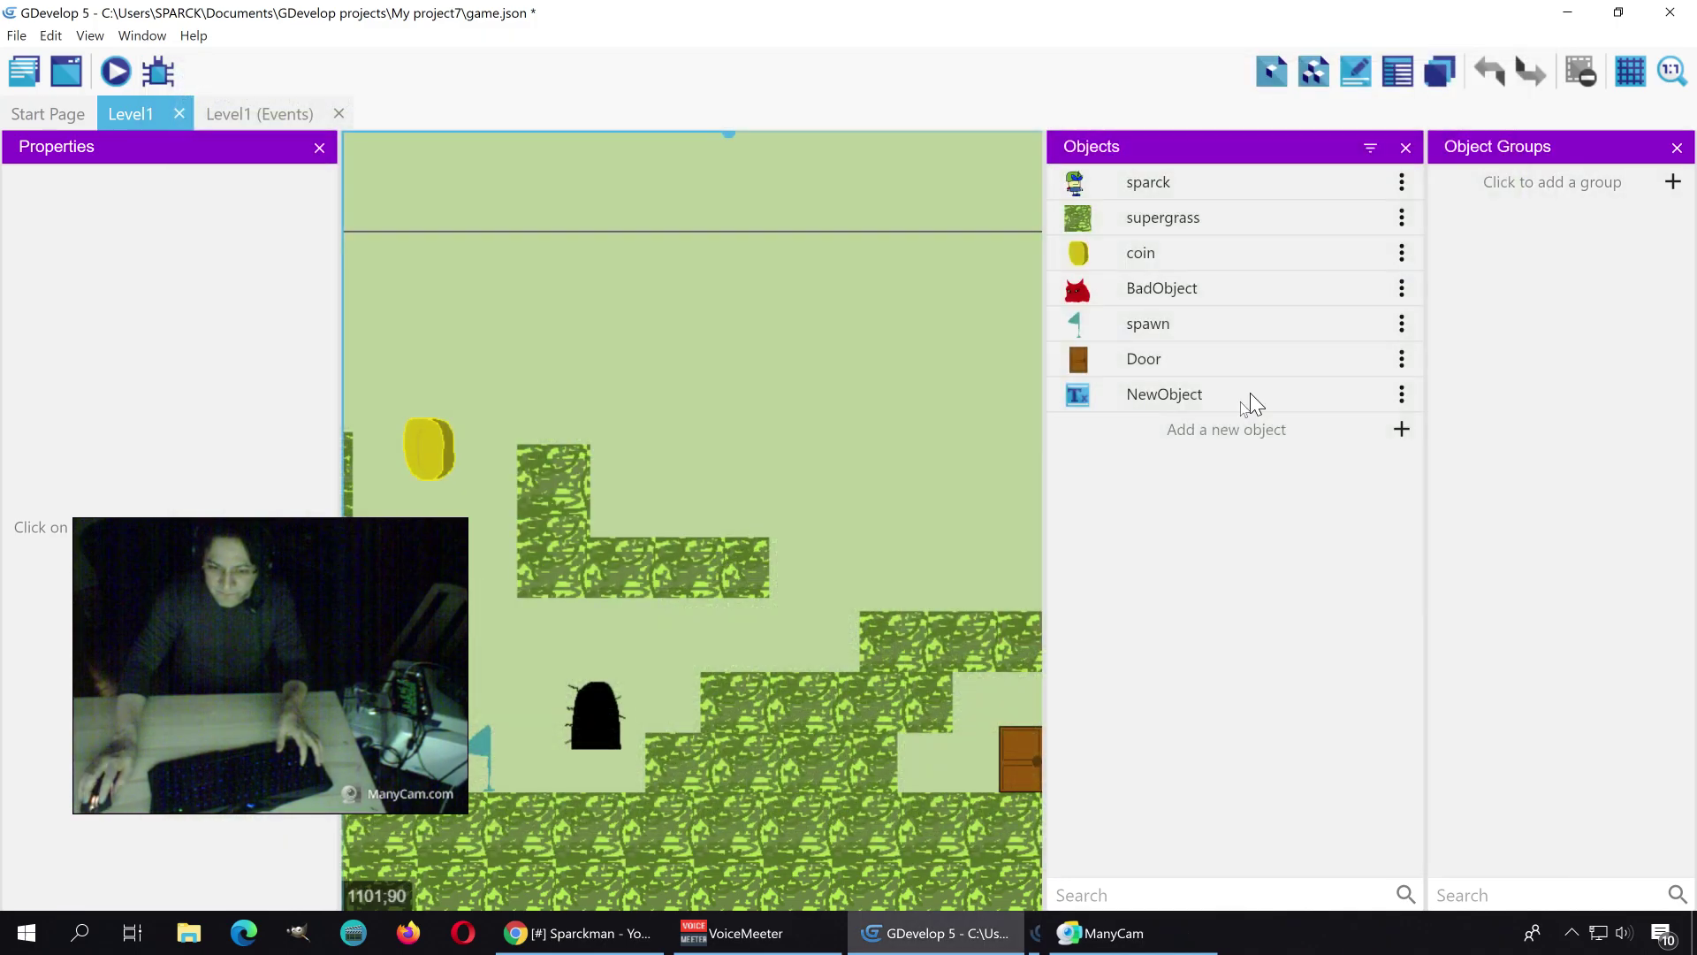
right_click(818, 368)
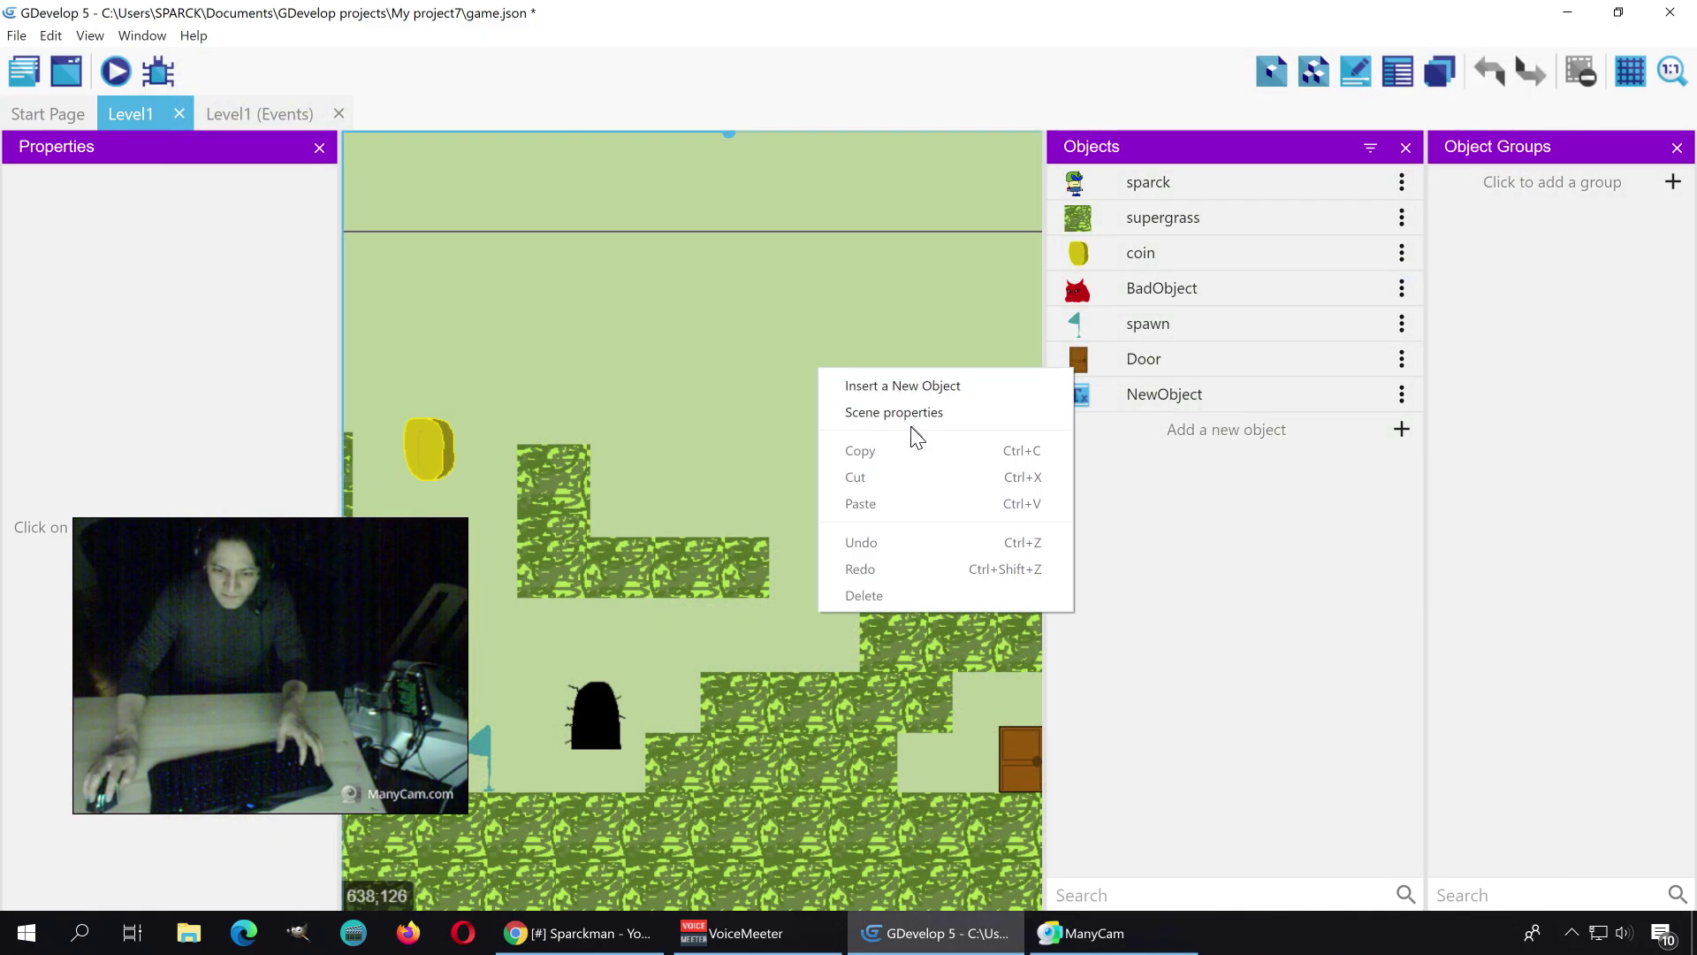
click(923, 386)
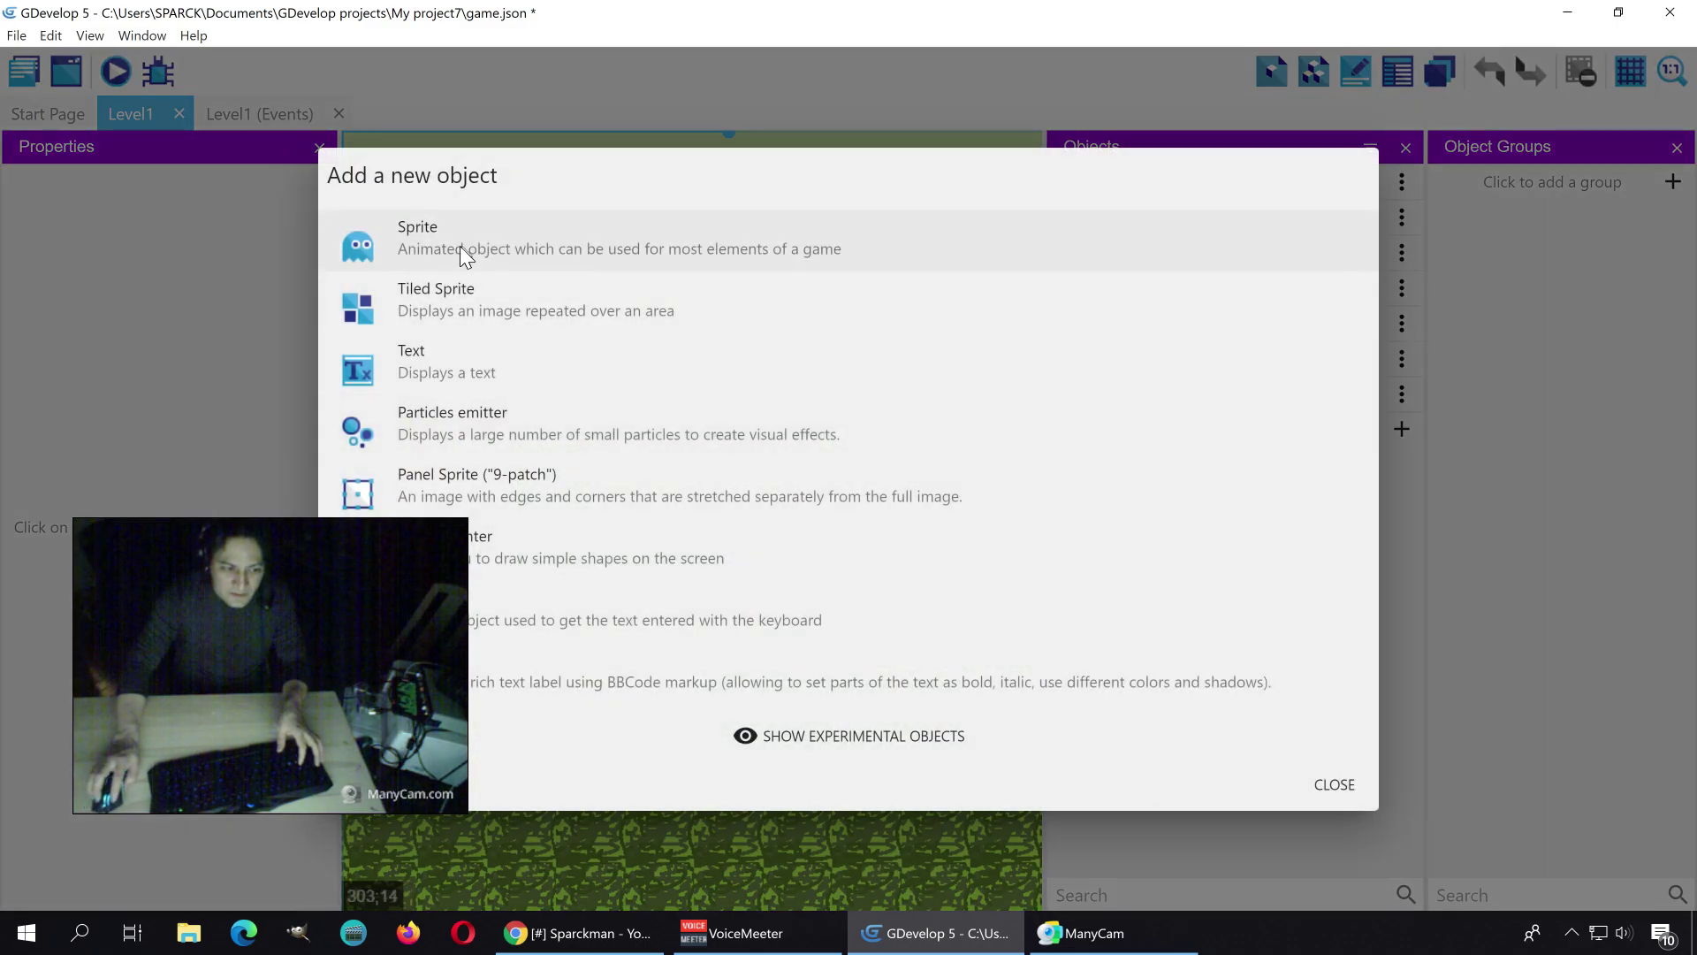
click(499, 246)
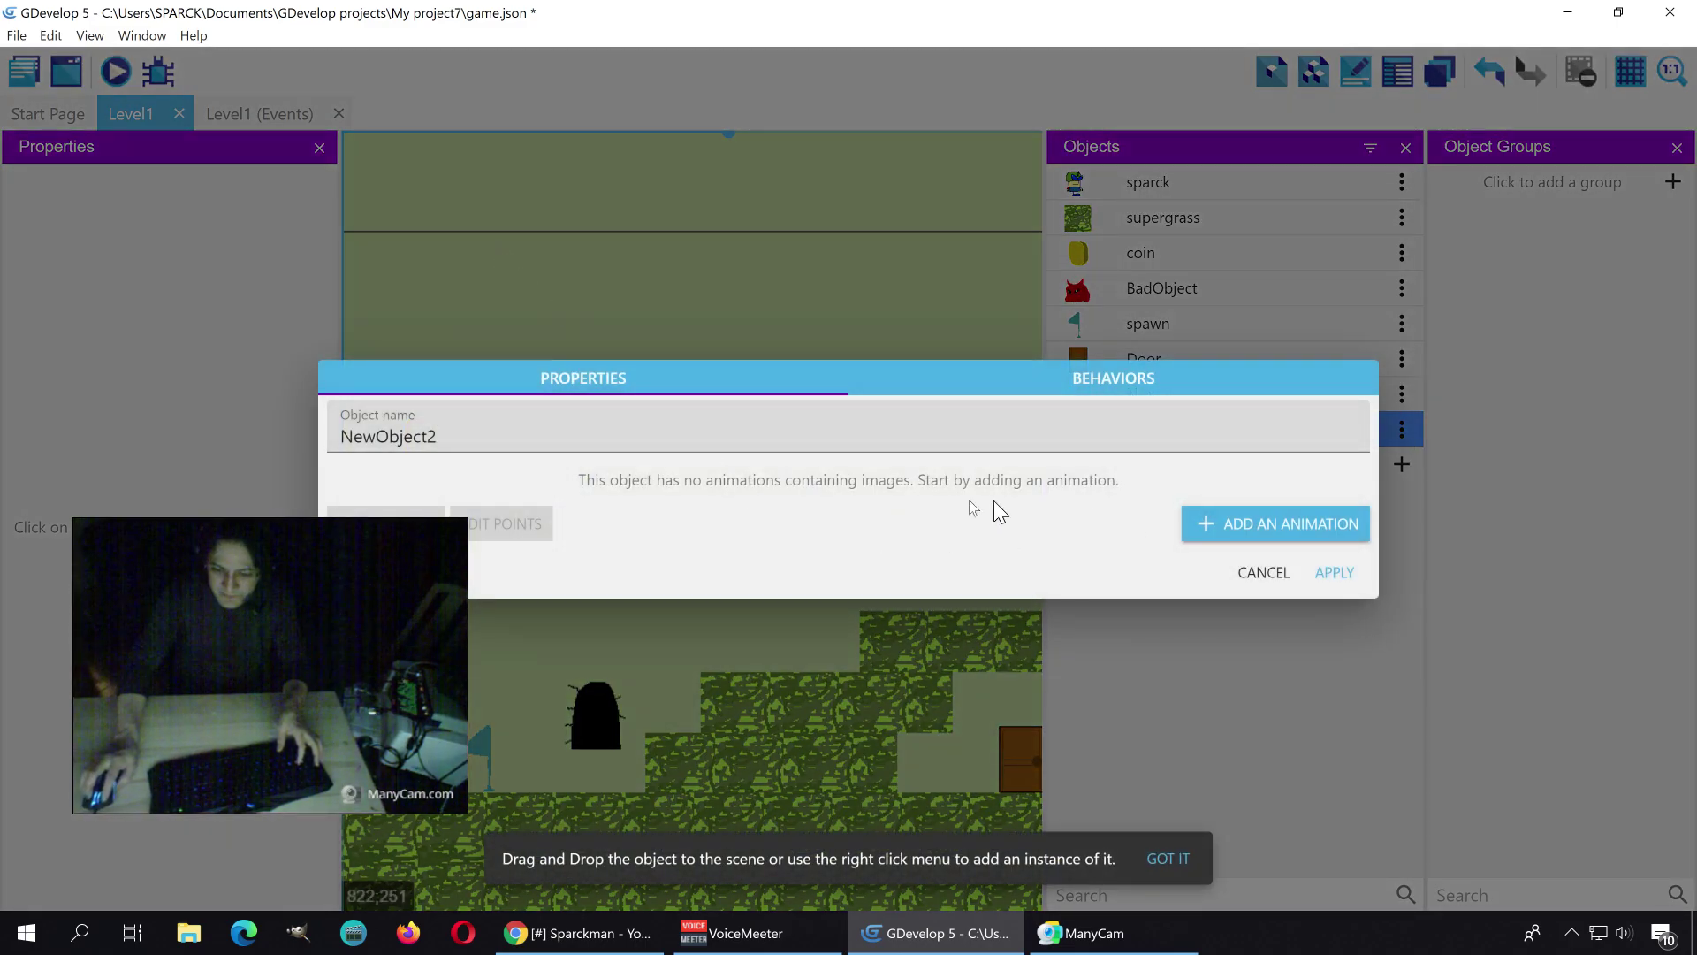
double_click(455, 428)
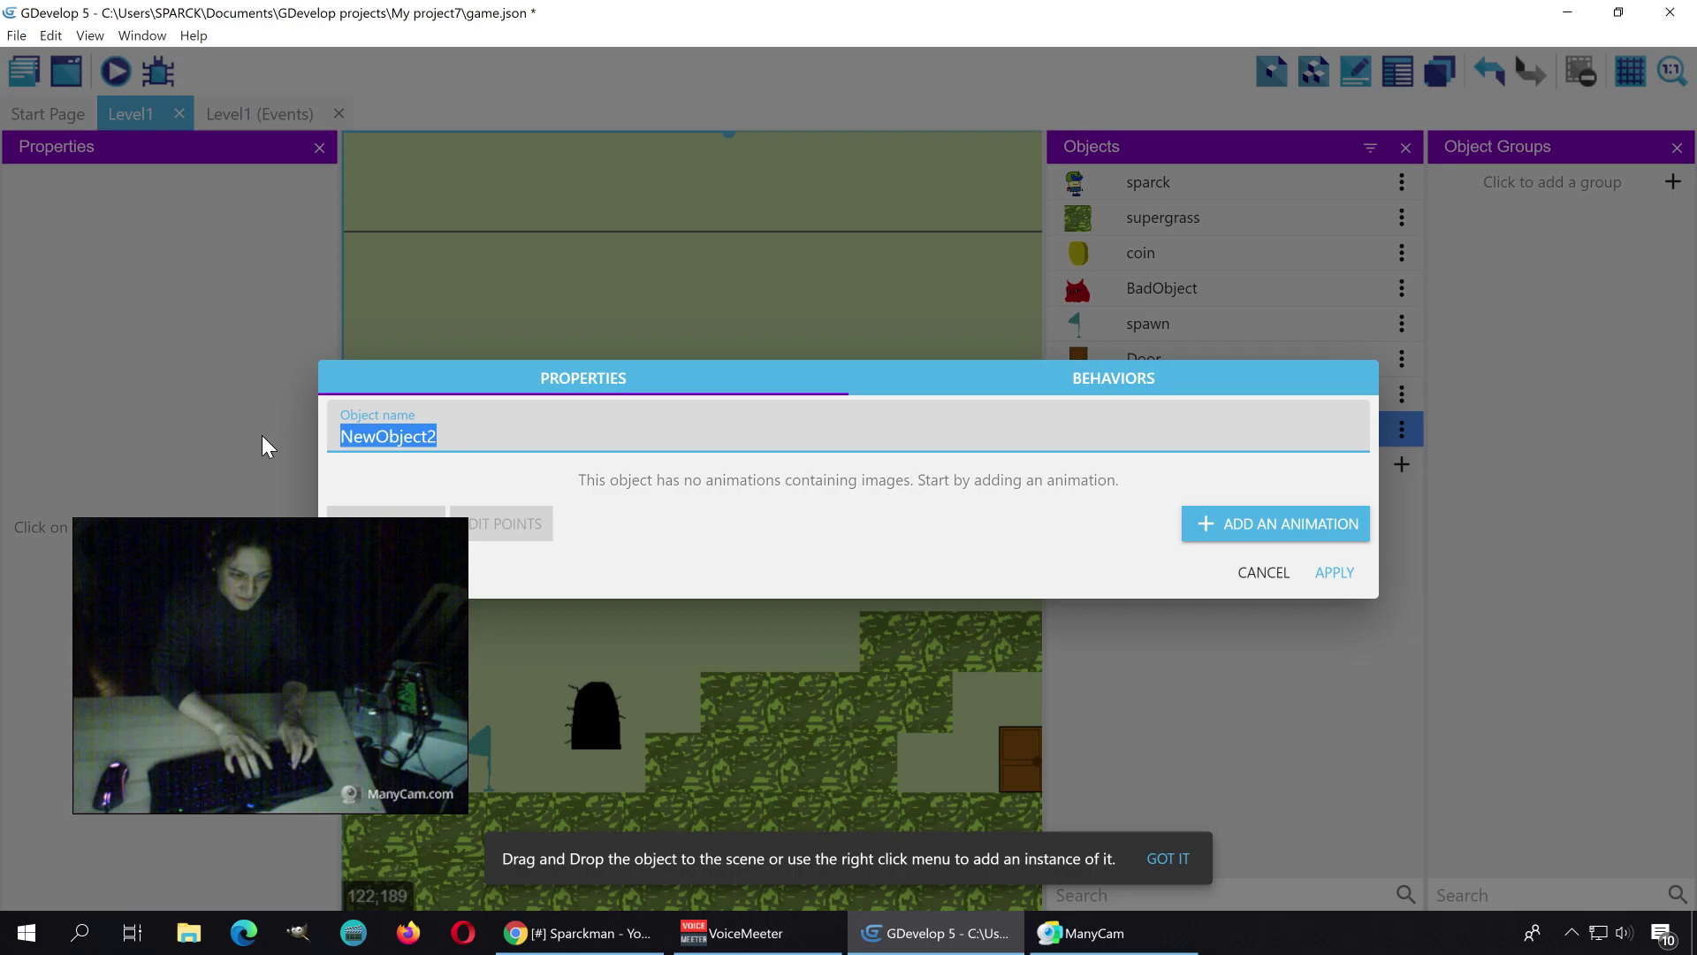
text(health)
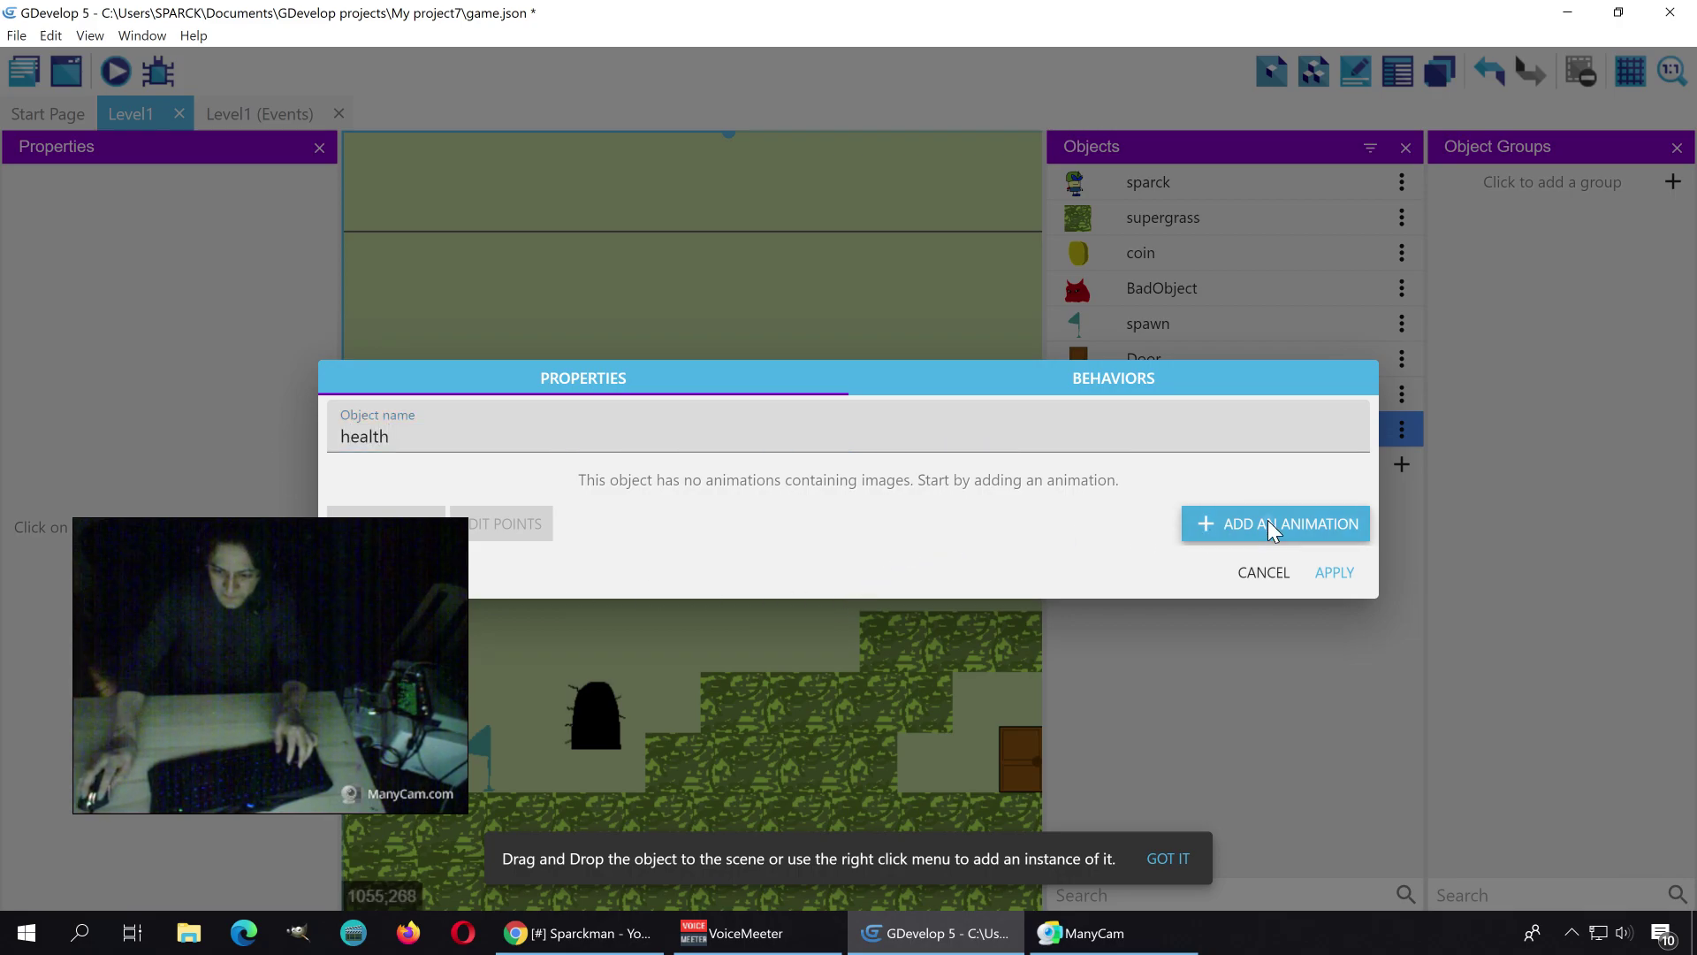
click(1219, 523)
Step: In Piskel, draw a red rectangle across the canvas and fill it solid red
click(942, 441)
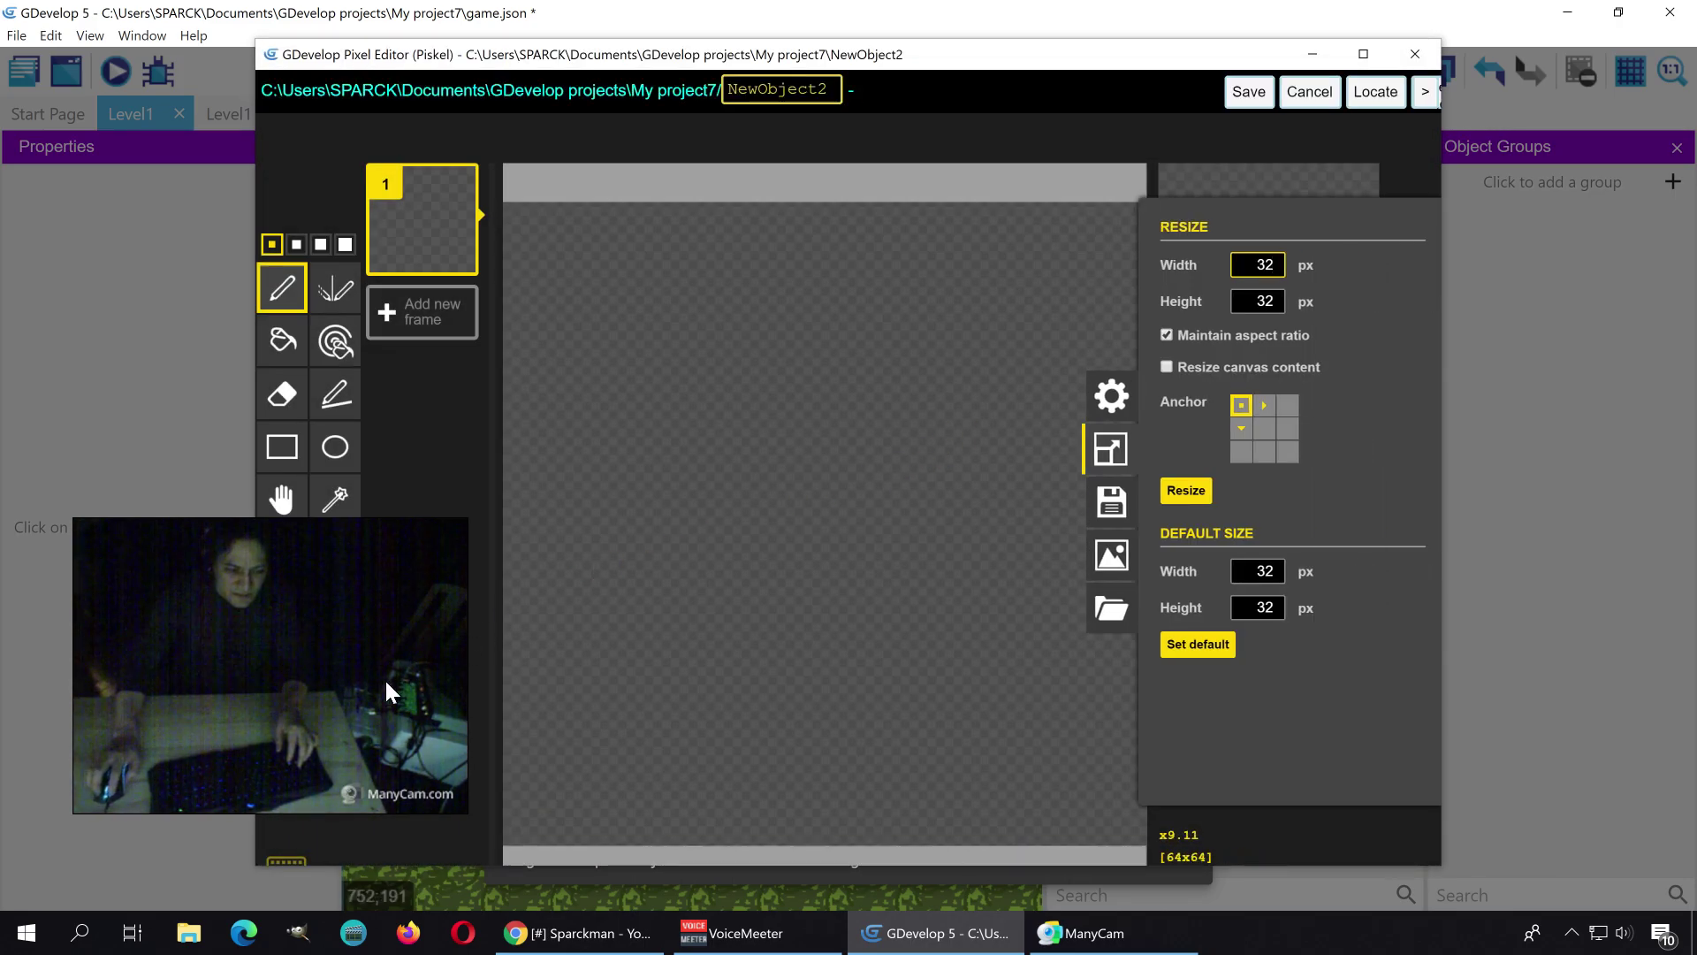
click(302, 743)
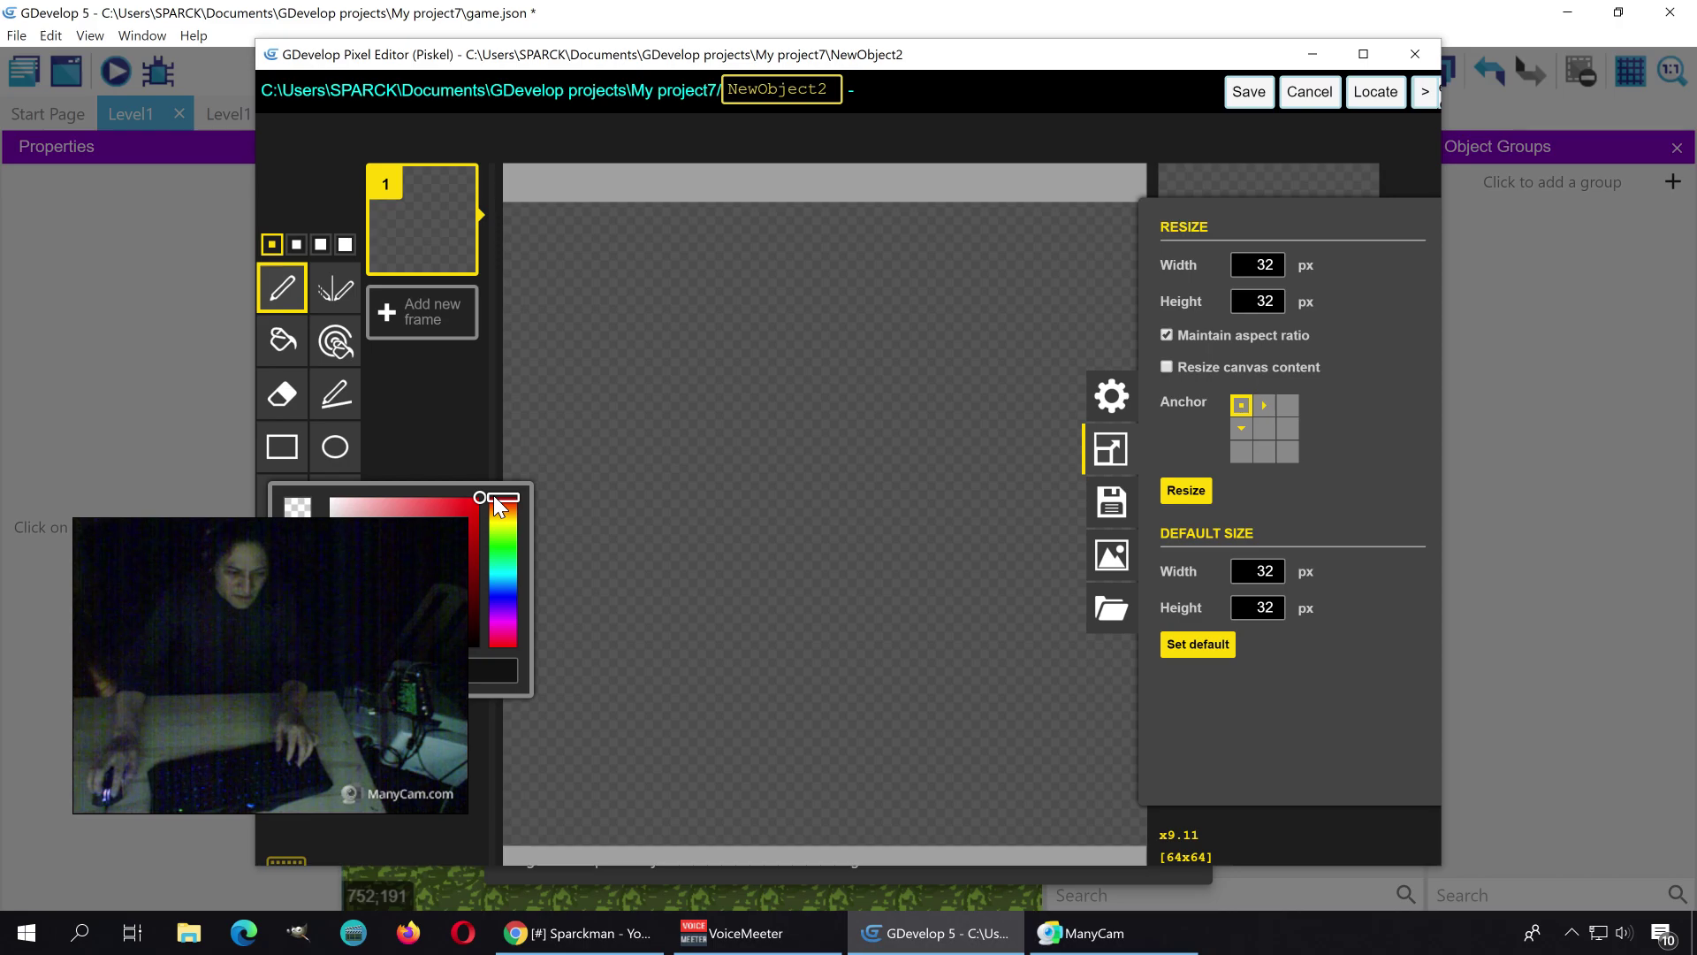
click(282, 446)
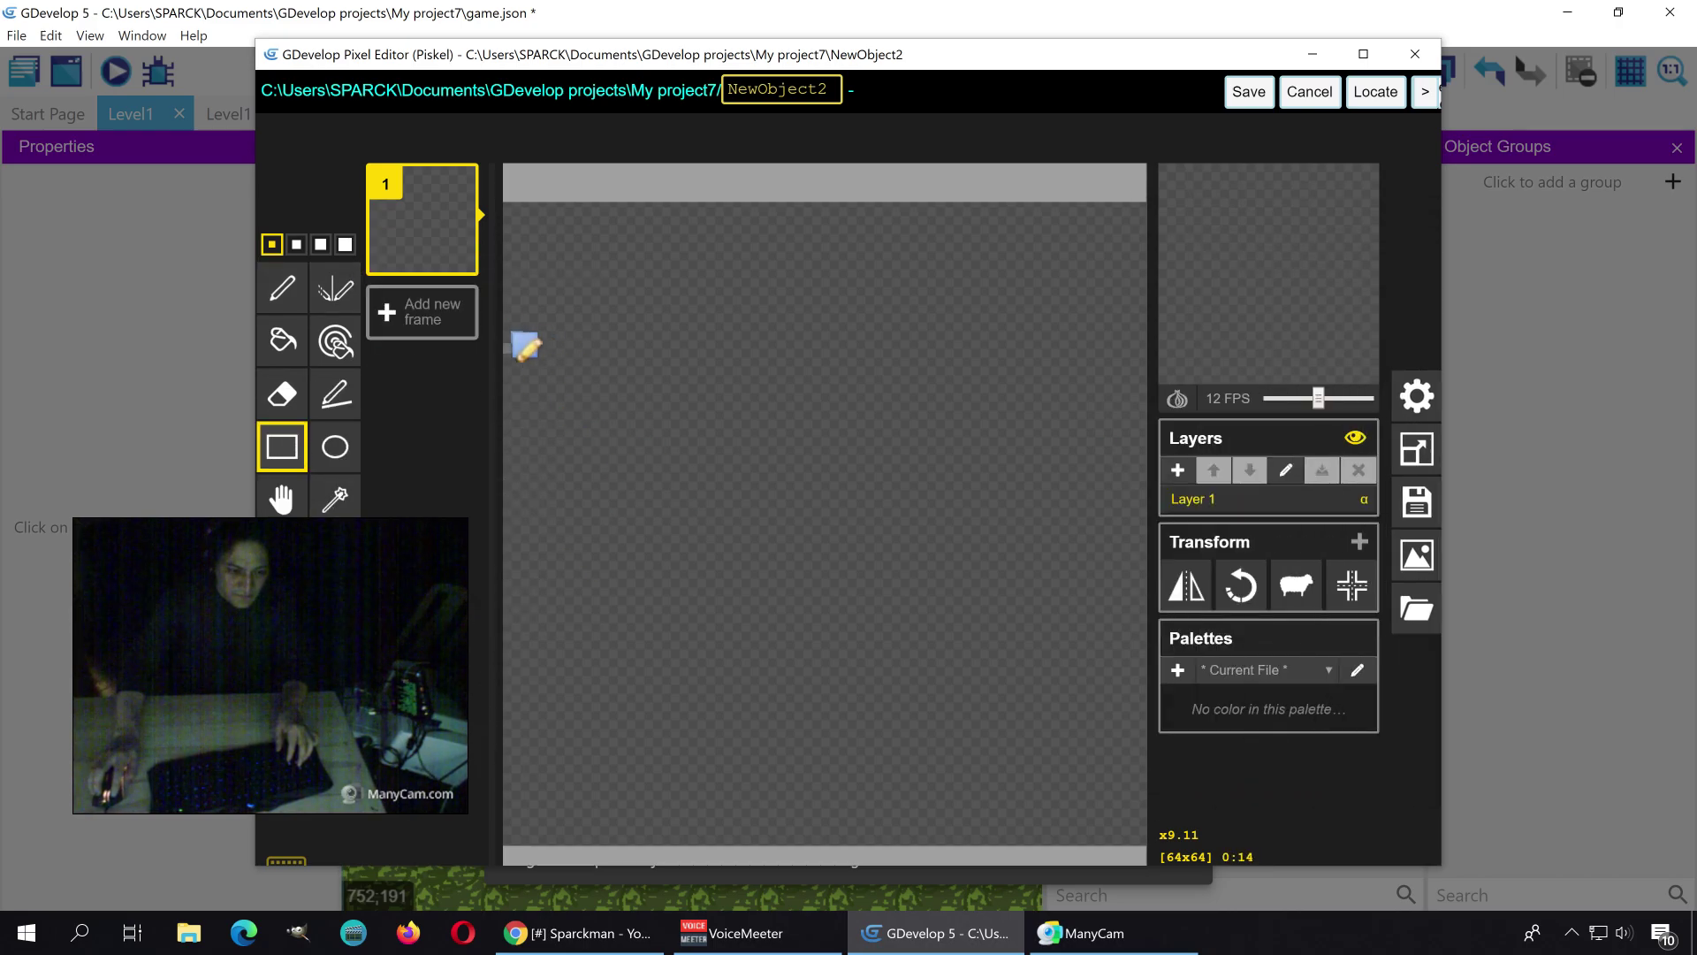
mouse_move(511, 348)
mouse_down()
mouse_move(1012, 595)
mouse_move(1122, 575)
mouse_move(1147, 604)
mouse_up()
click(282, 341)
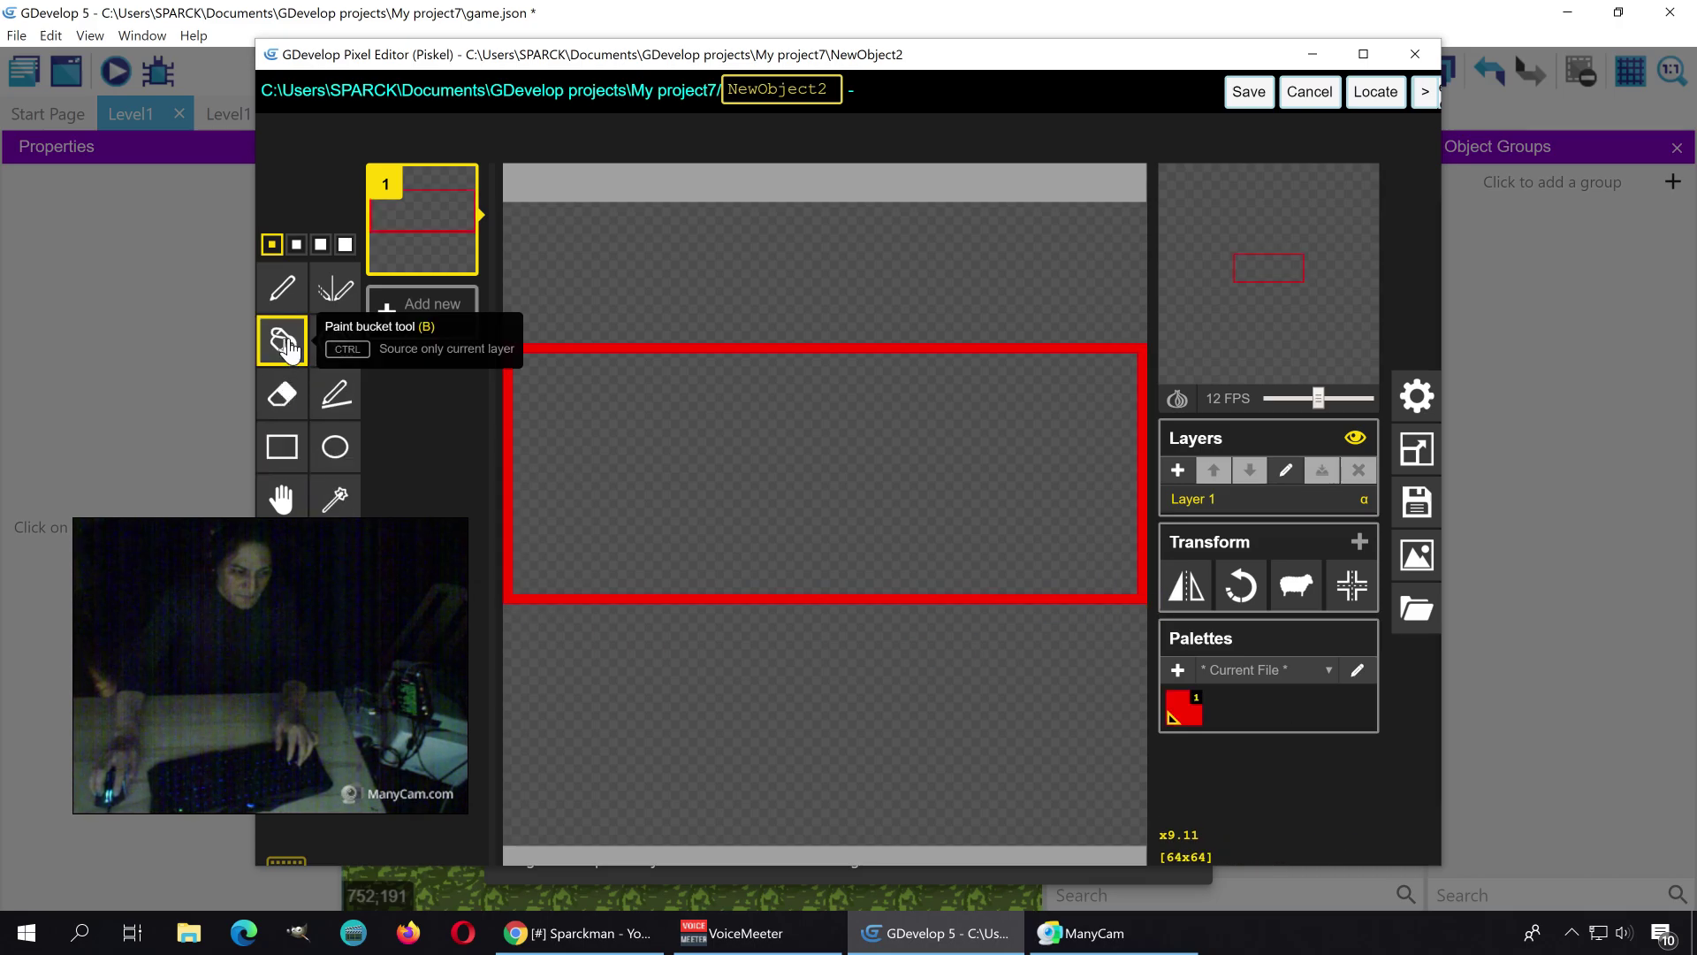
click(636, 509)
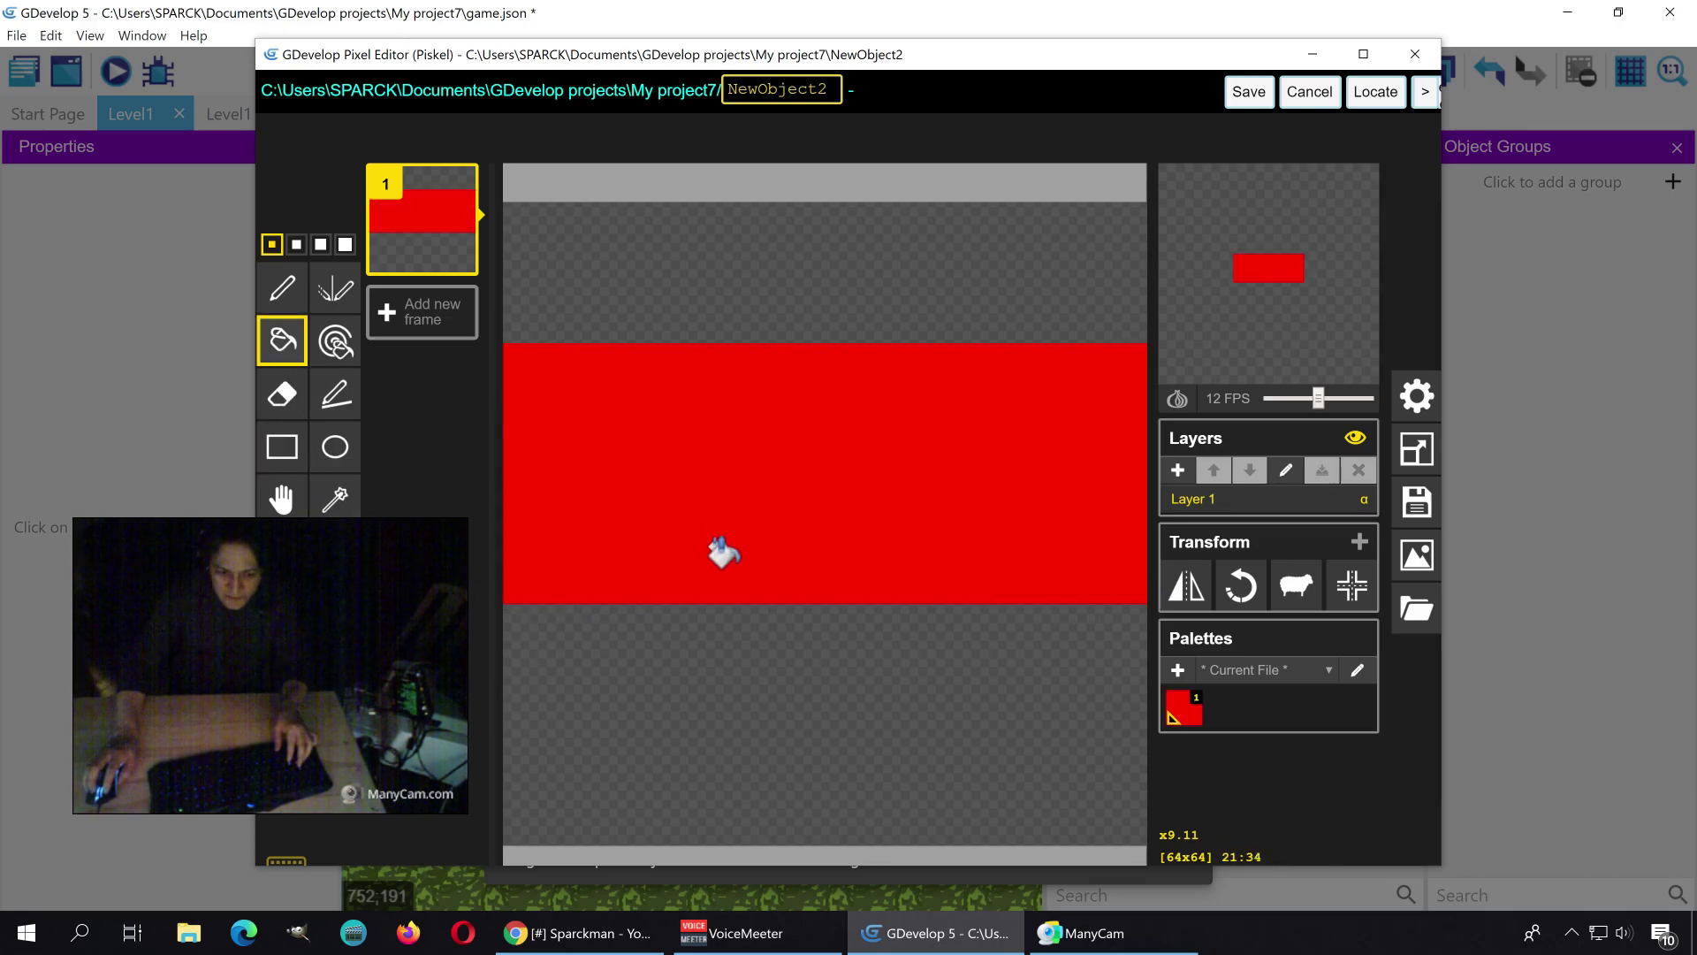
Step: Save the red bar image, confirm the health object, and place it near the level's top
click(1249, 92)
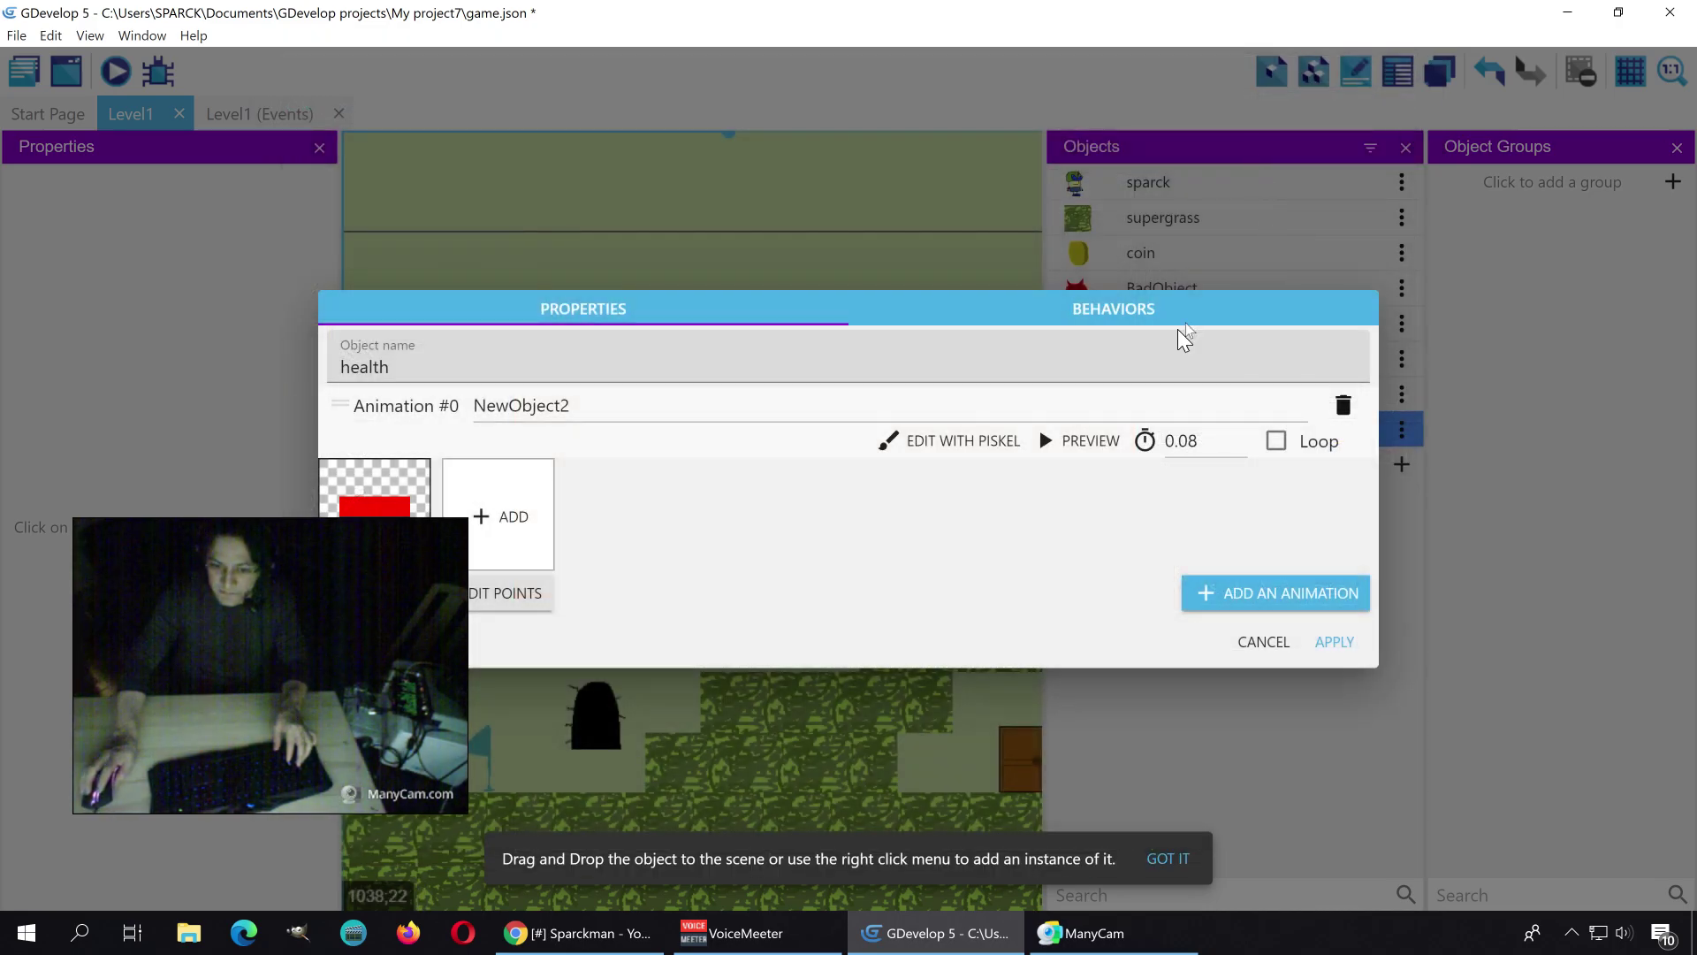
click(1343, 649)
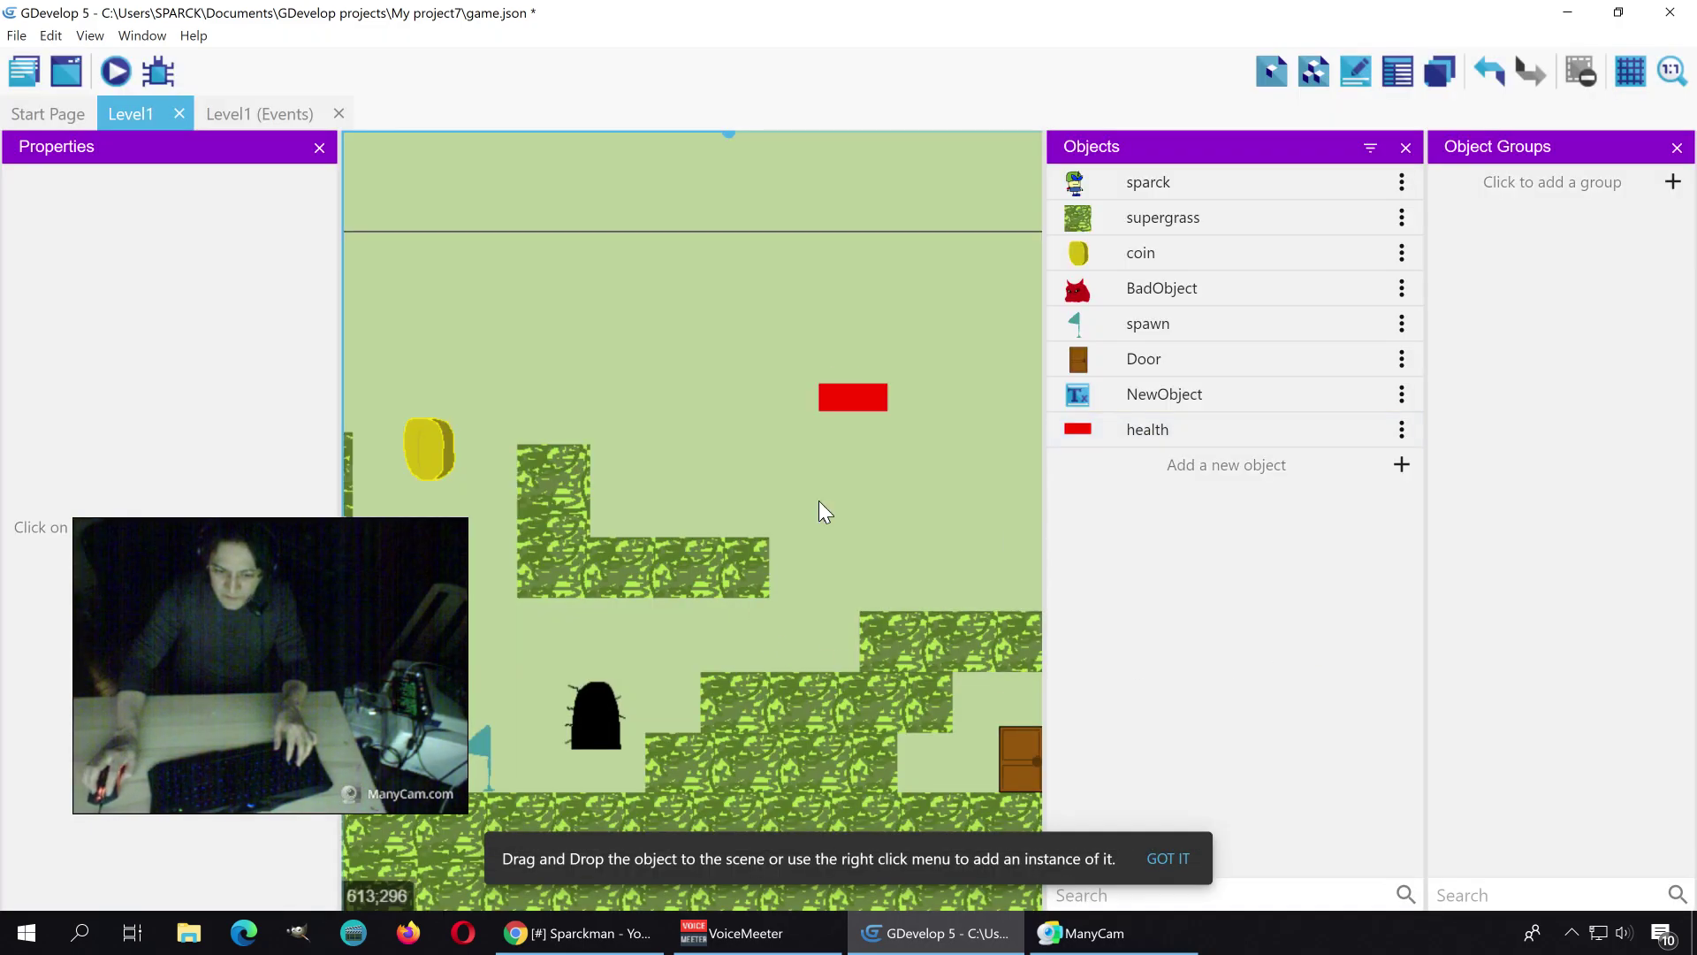
drag(866, 386, 693, 406)
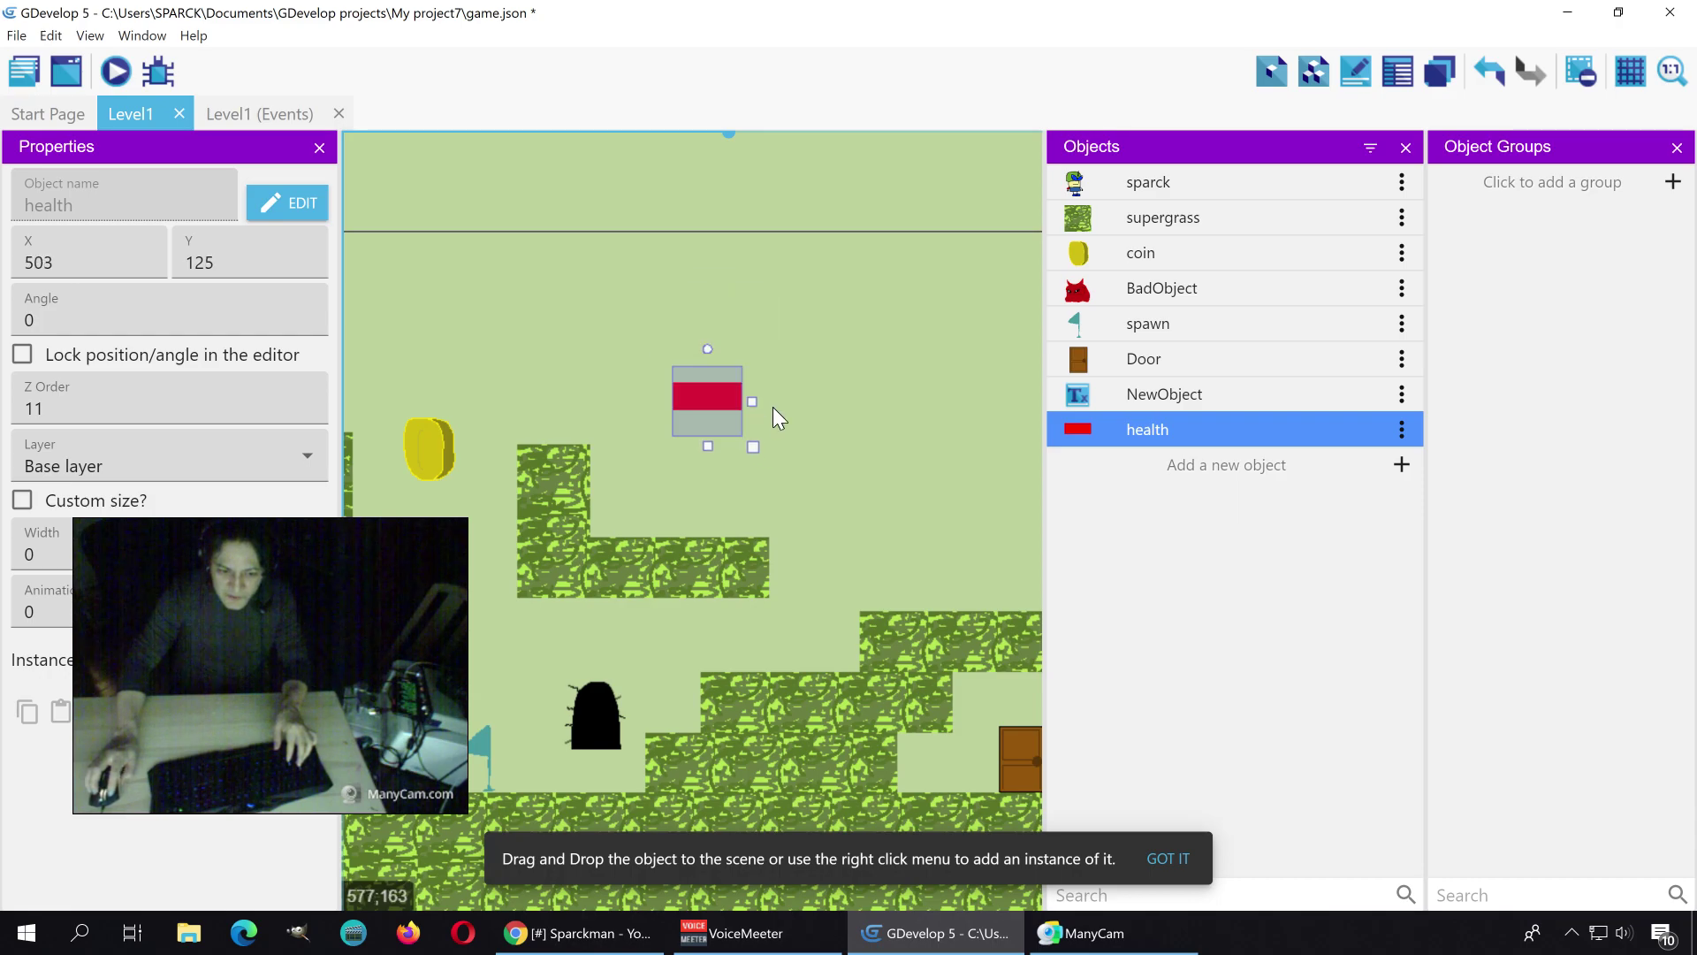
click(875, 405)
right_click(828, 360)
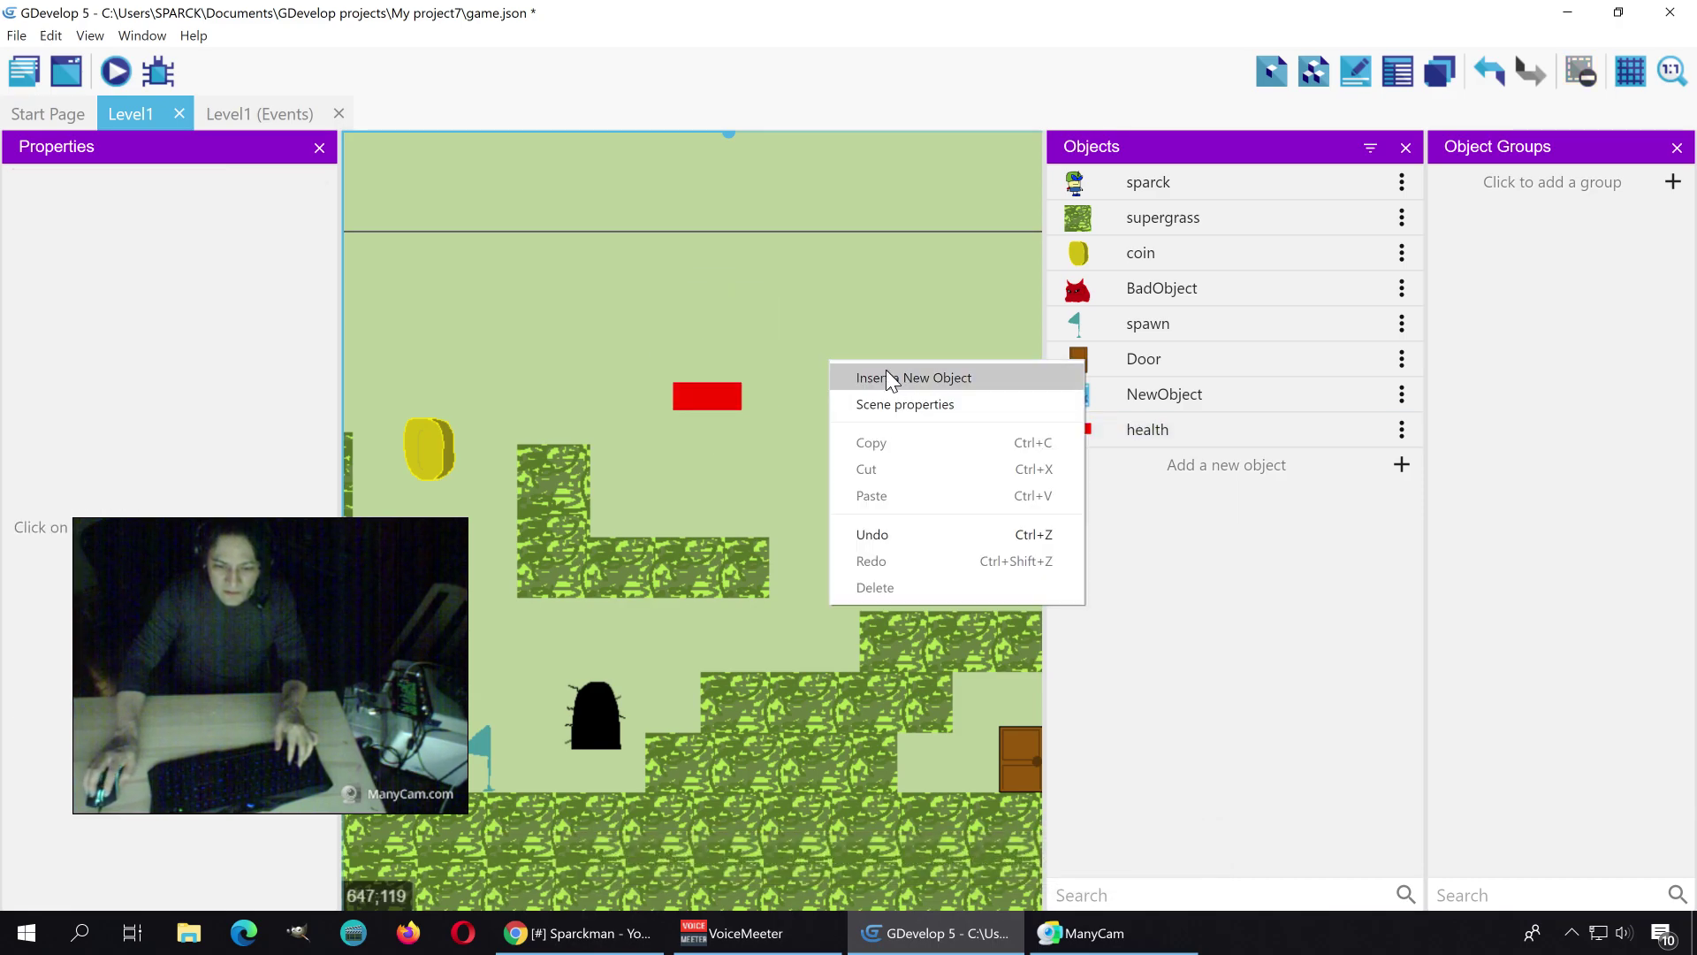
click(818, 391)
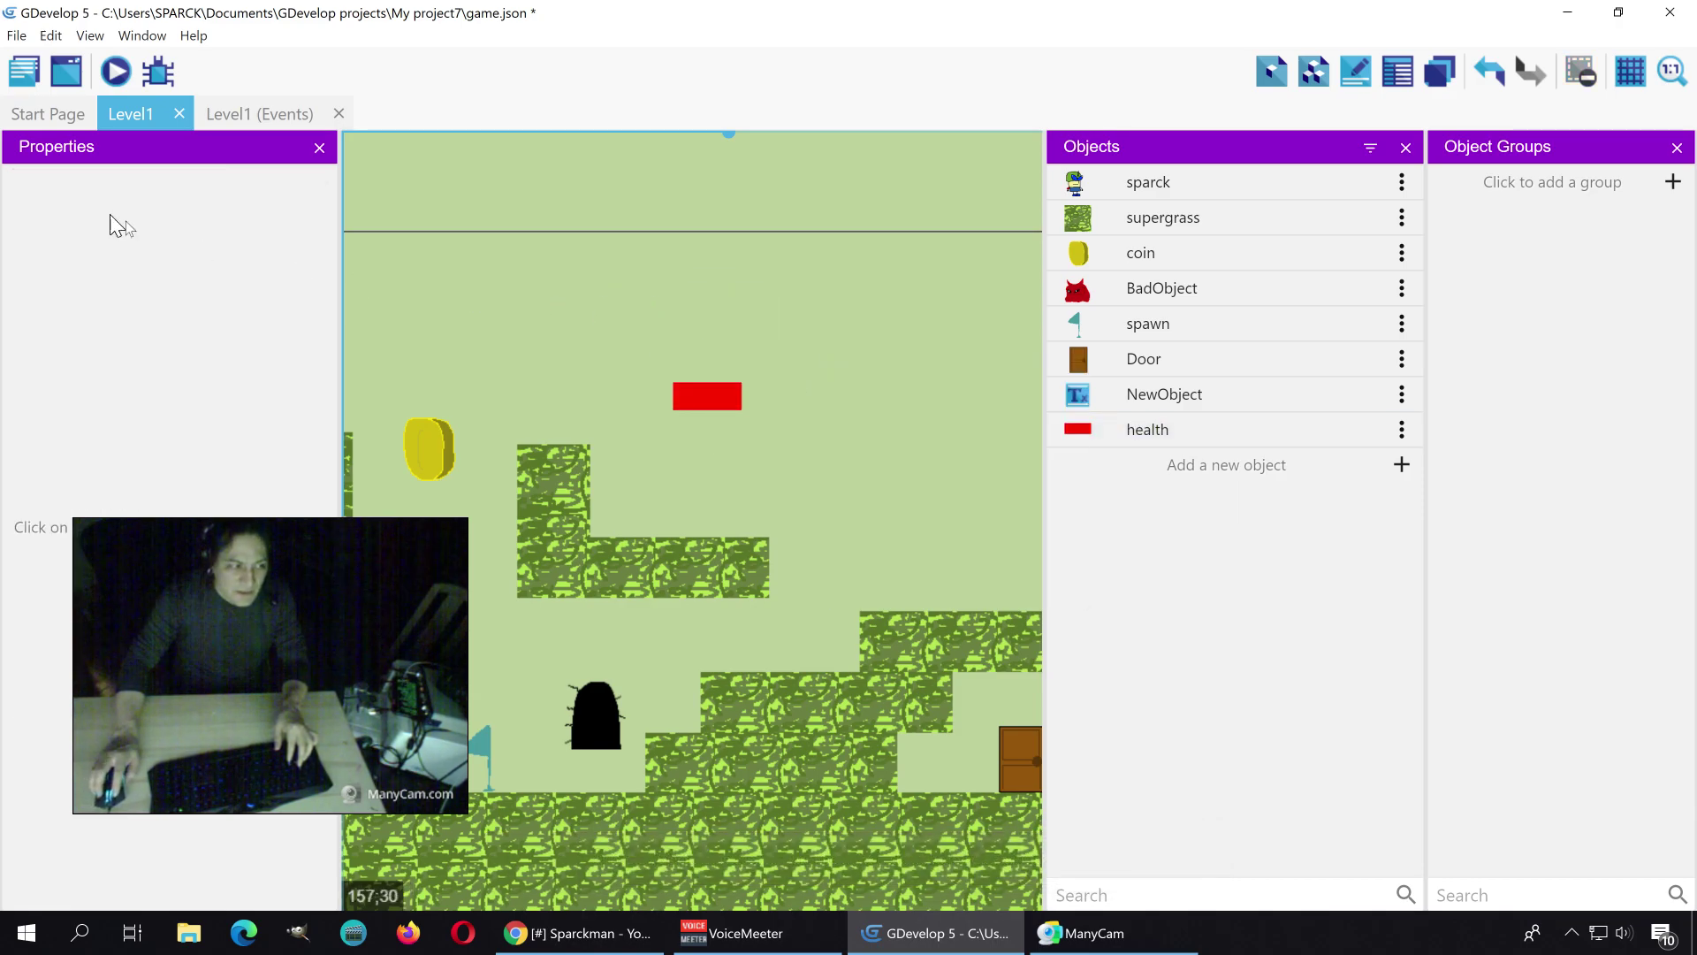
Step: Add a Level1 scene variable named 'healthx'
click(24, 71)
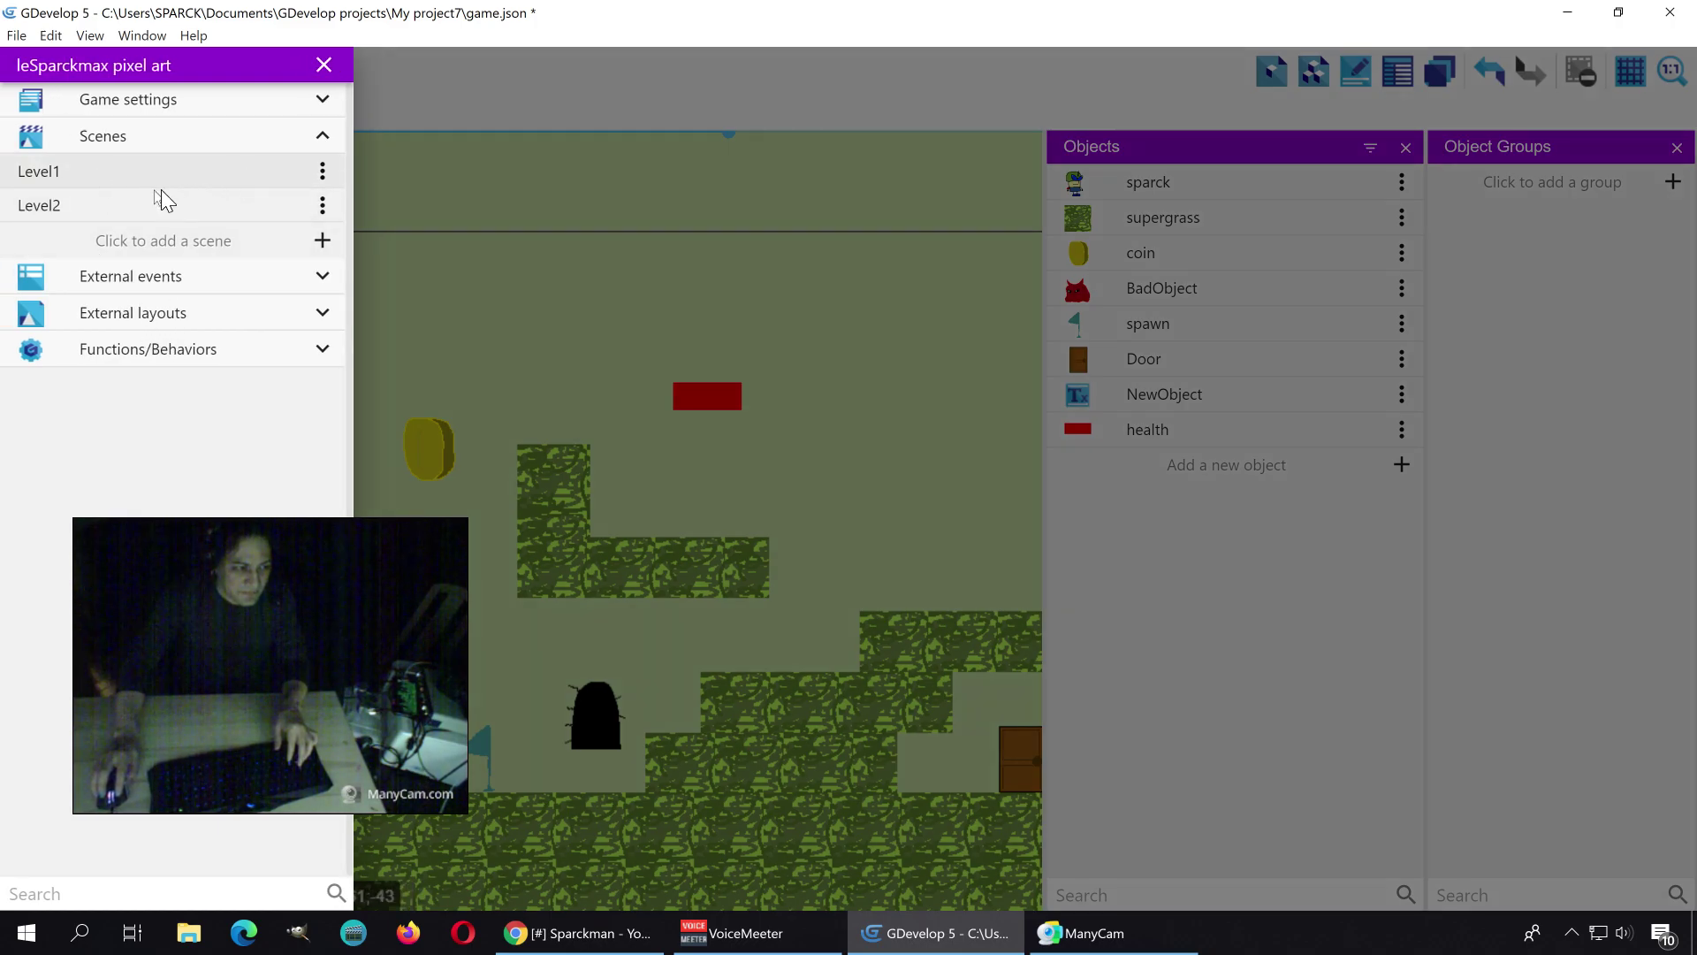
click(322, 170)
click(443, 259)
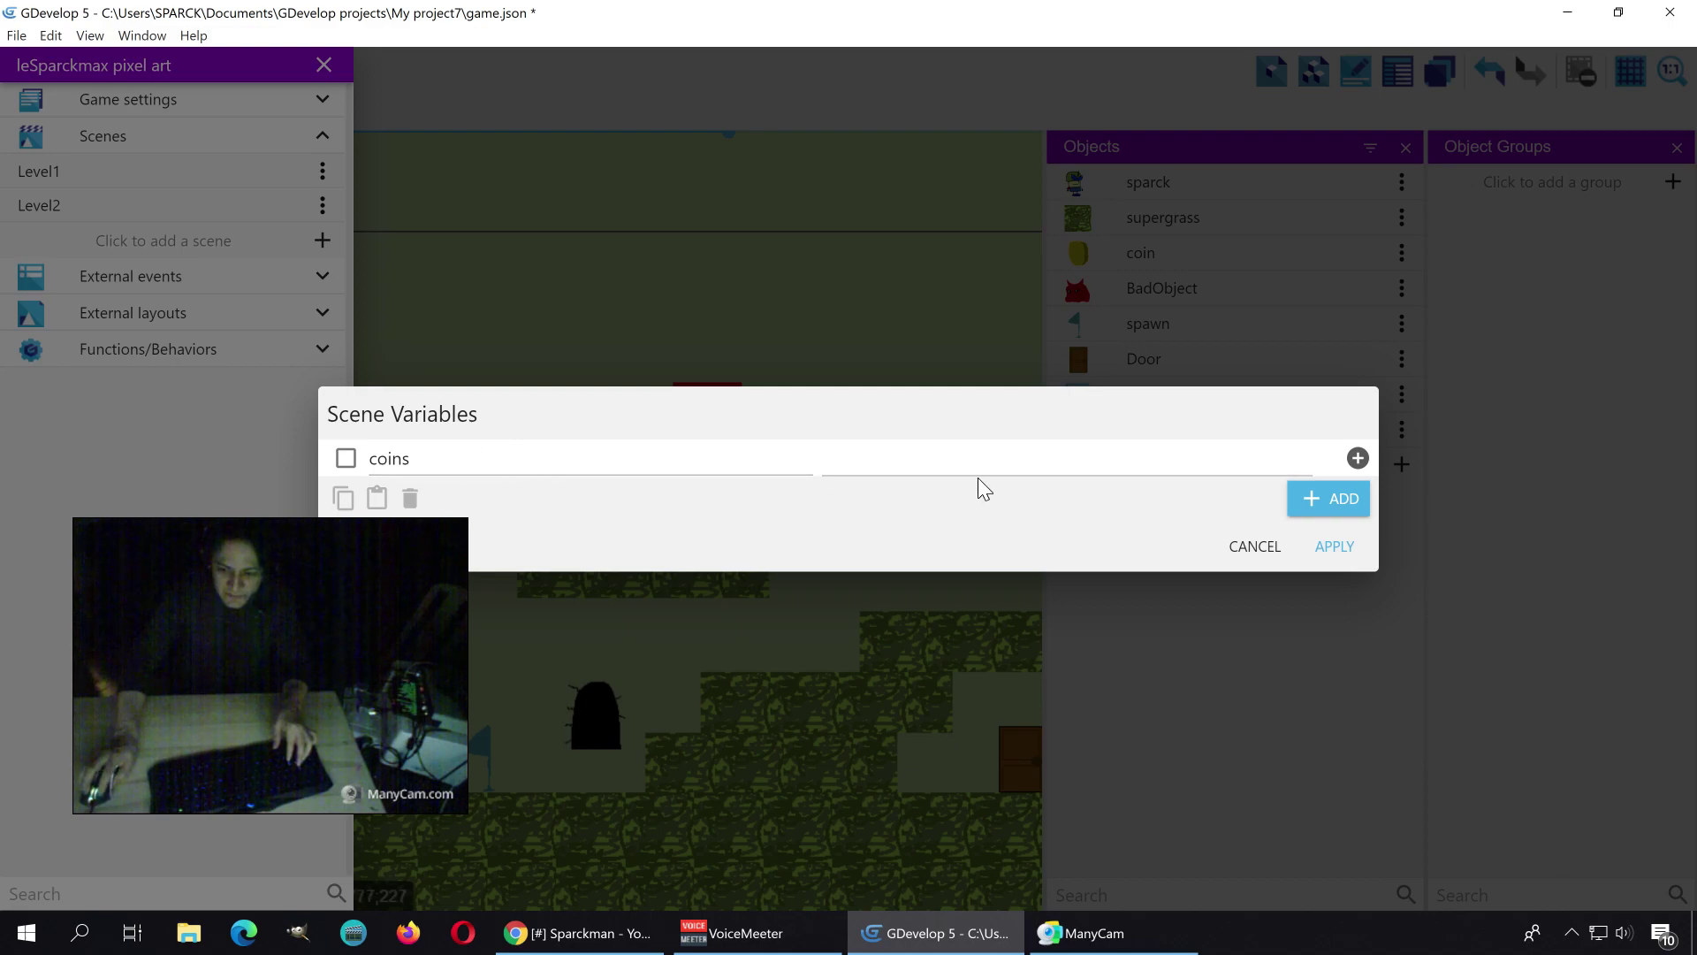
click(1337, 507)
double_click(506, 484)
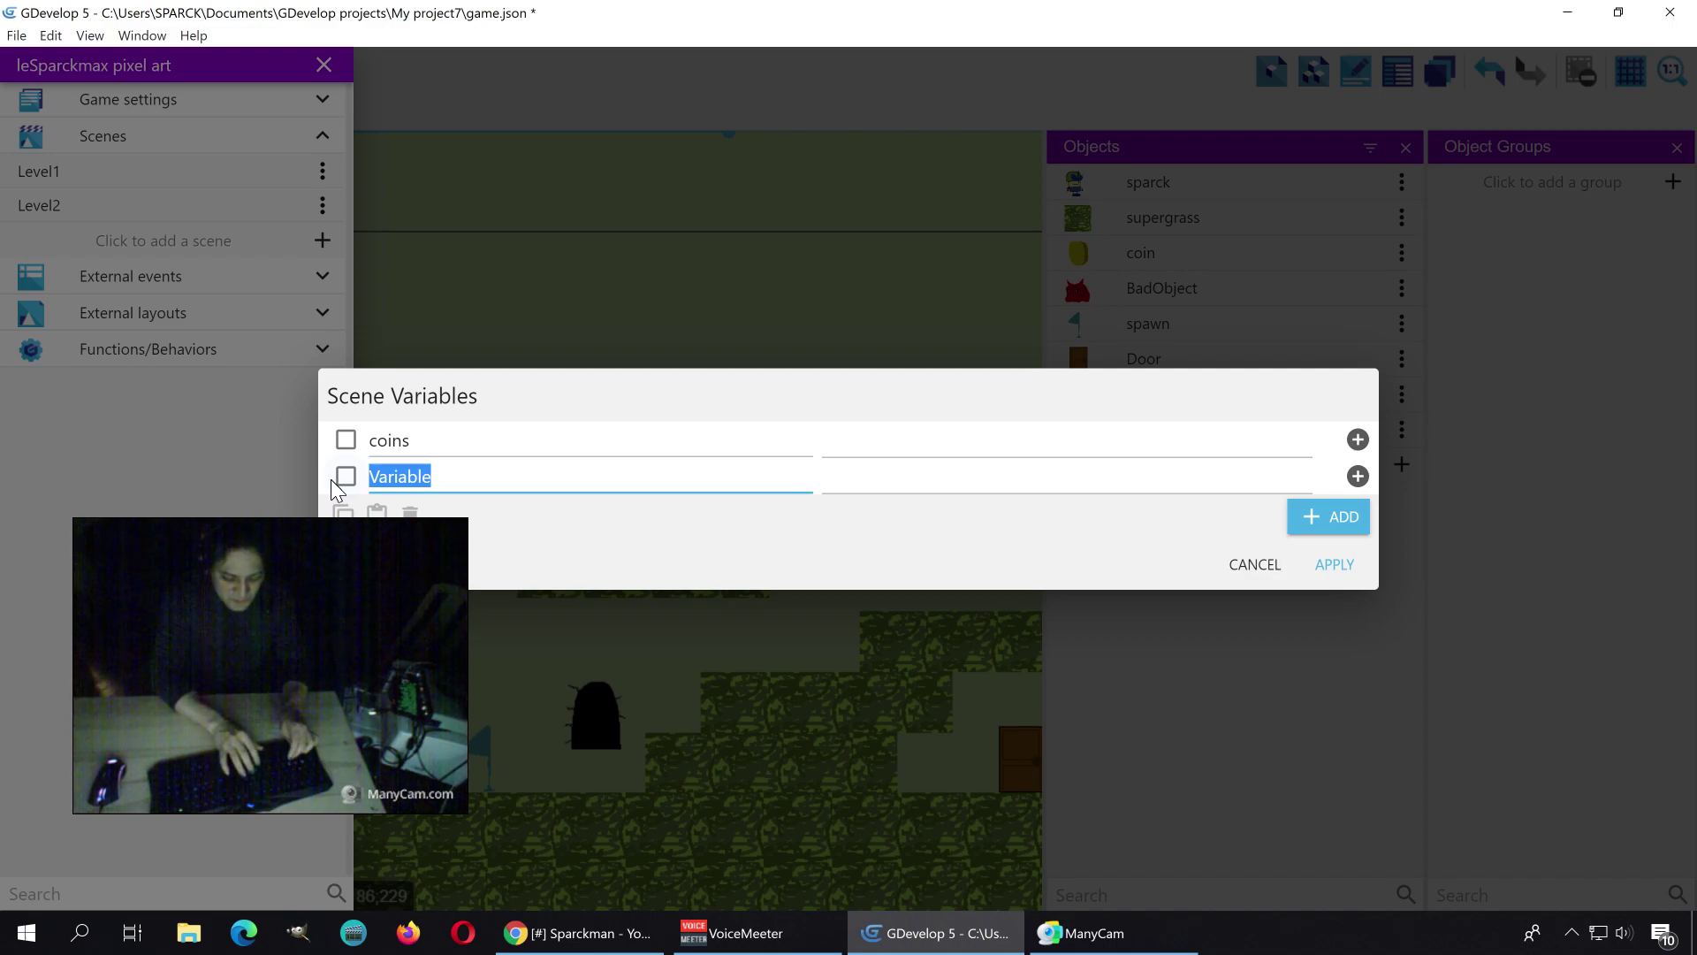
text(health)
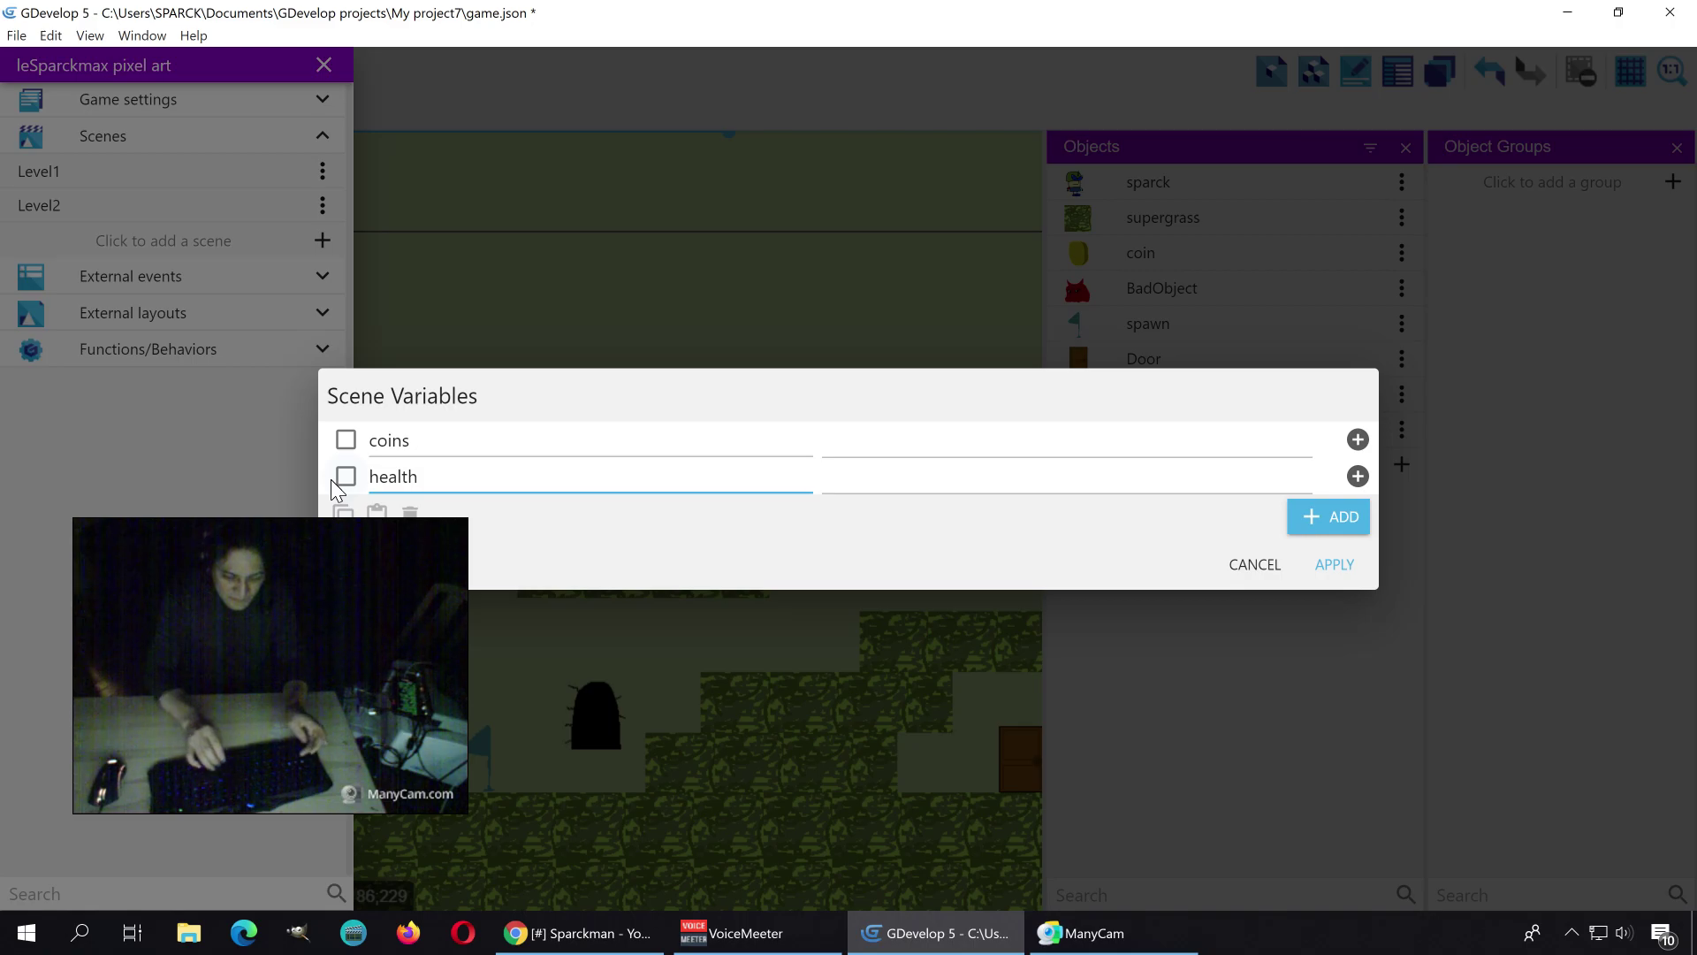
text(x)
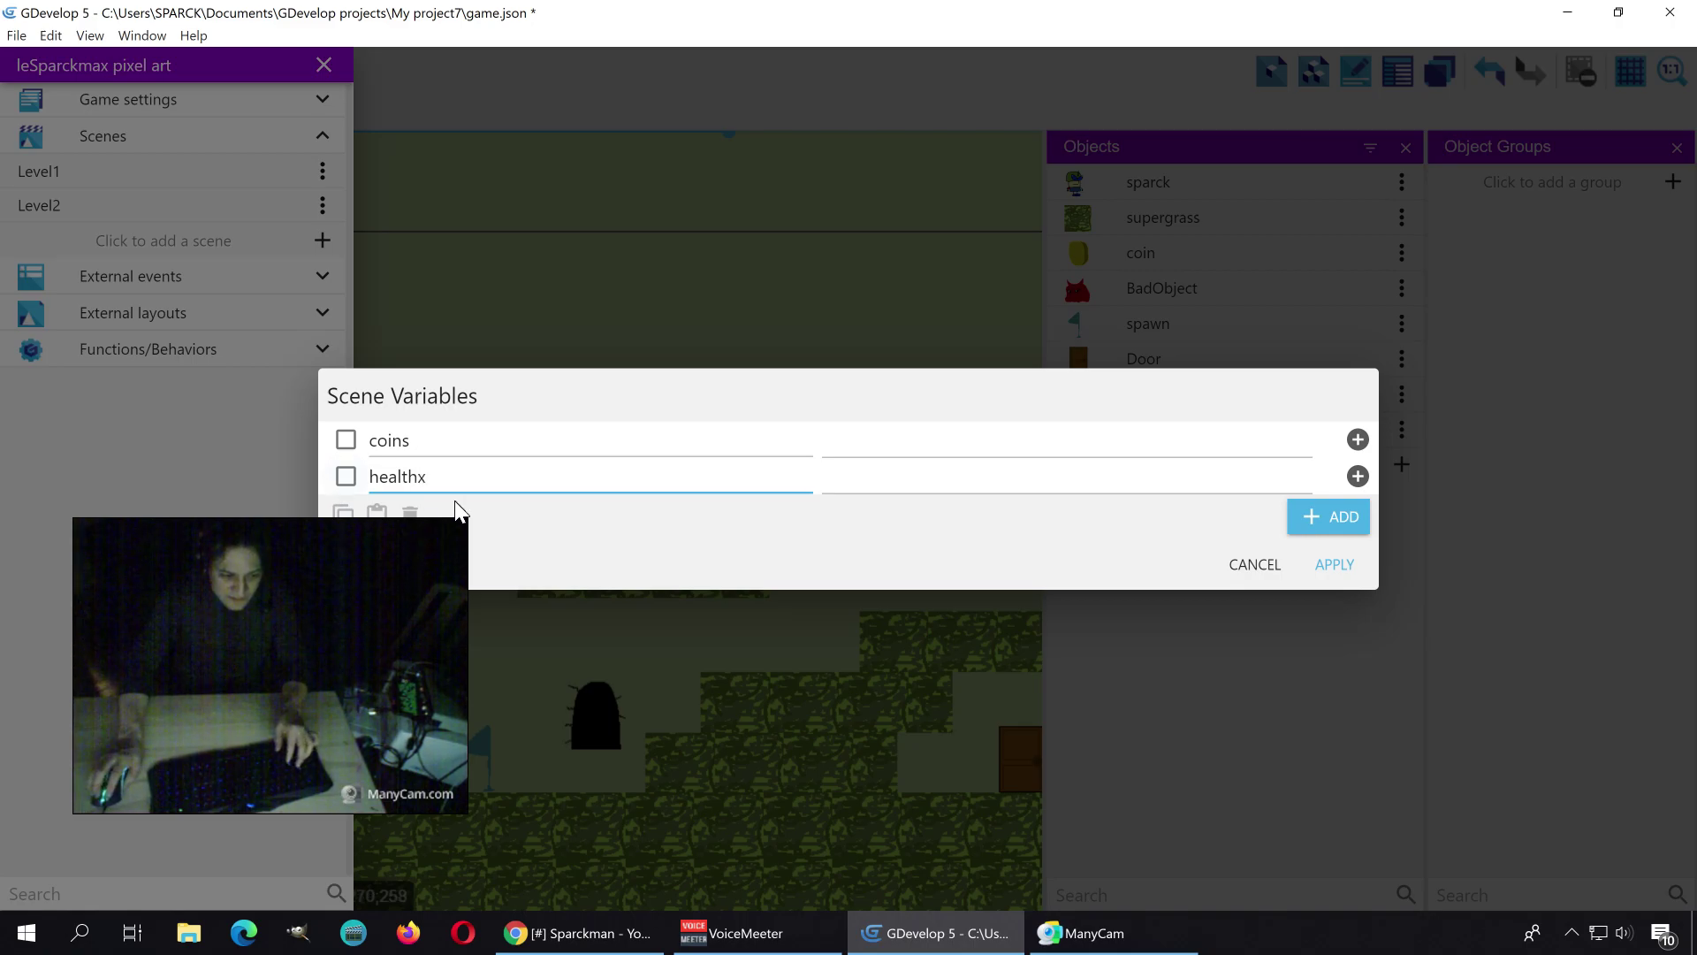
click(1335, 566)
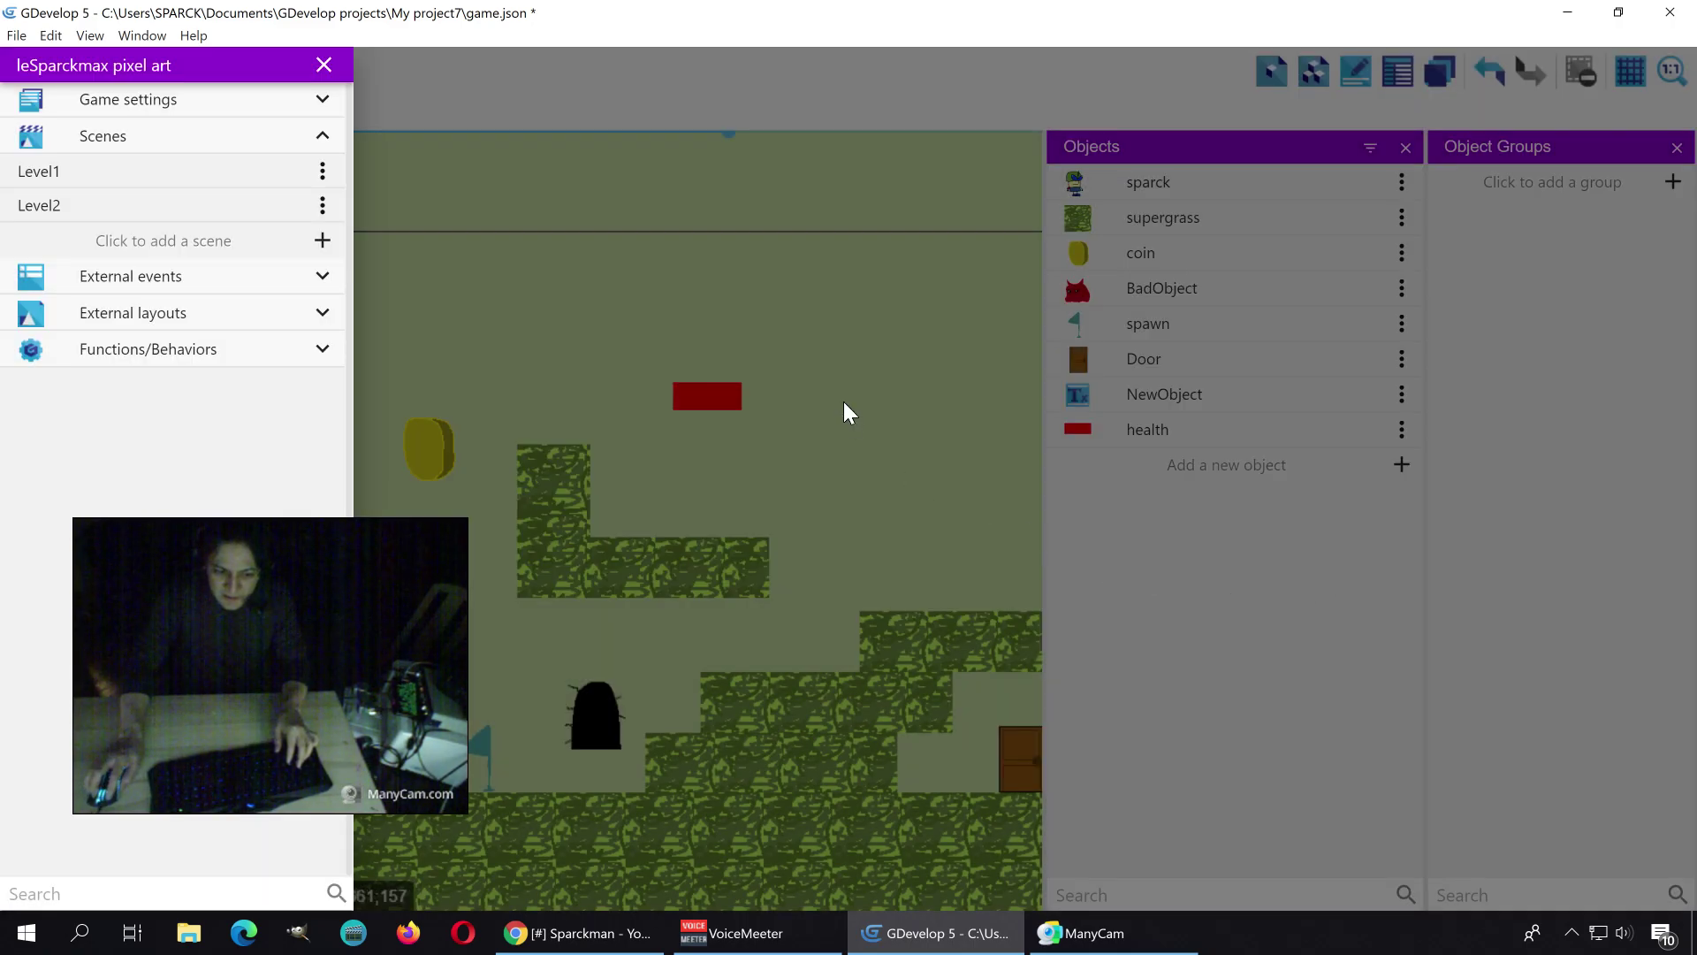
click(540, 415)
Step: On the Level1 event sheet, add a new event with a health Width action
click(252, 113)
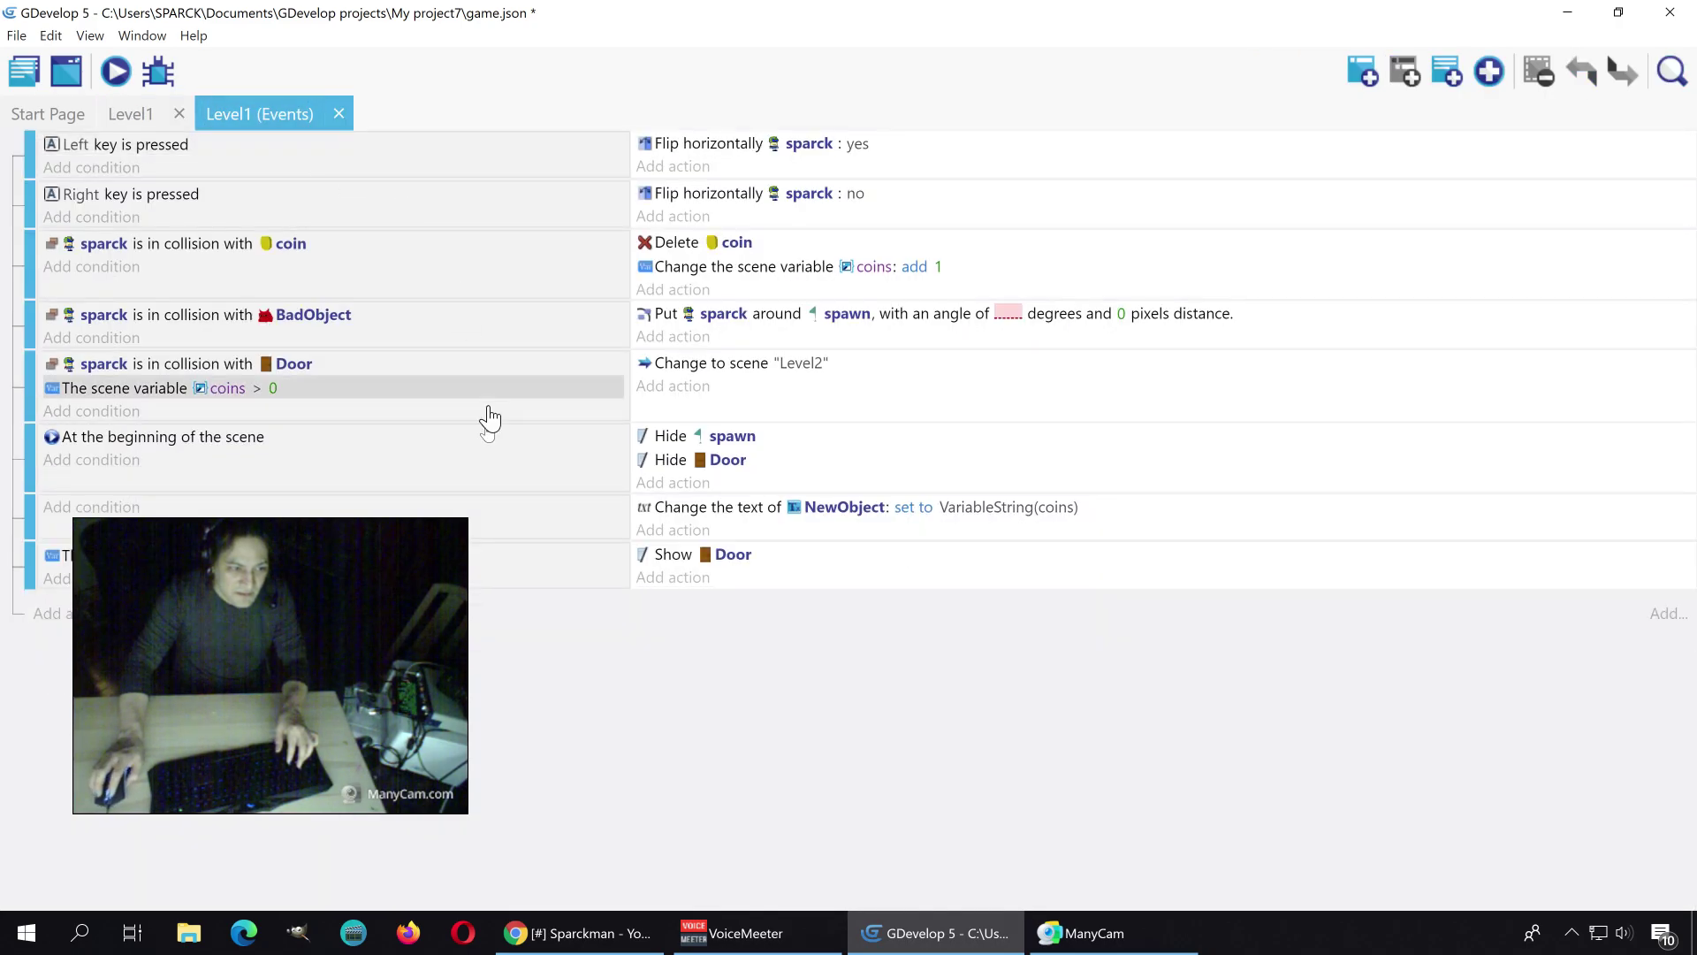
click(77, 619)
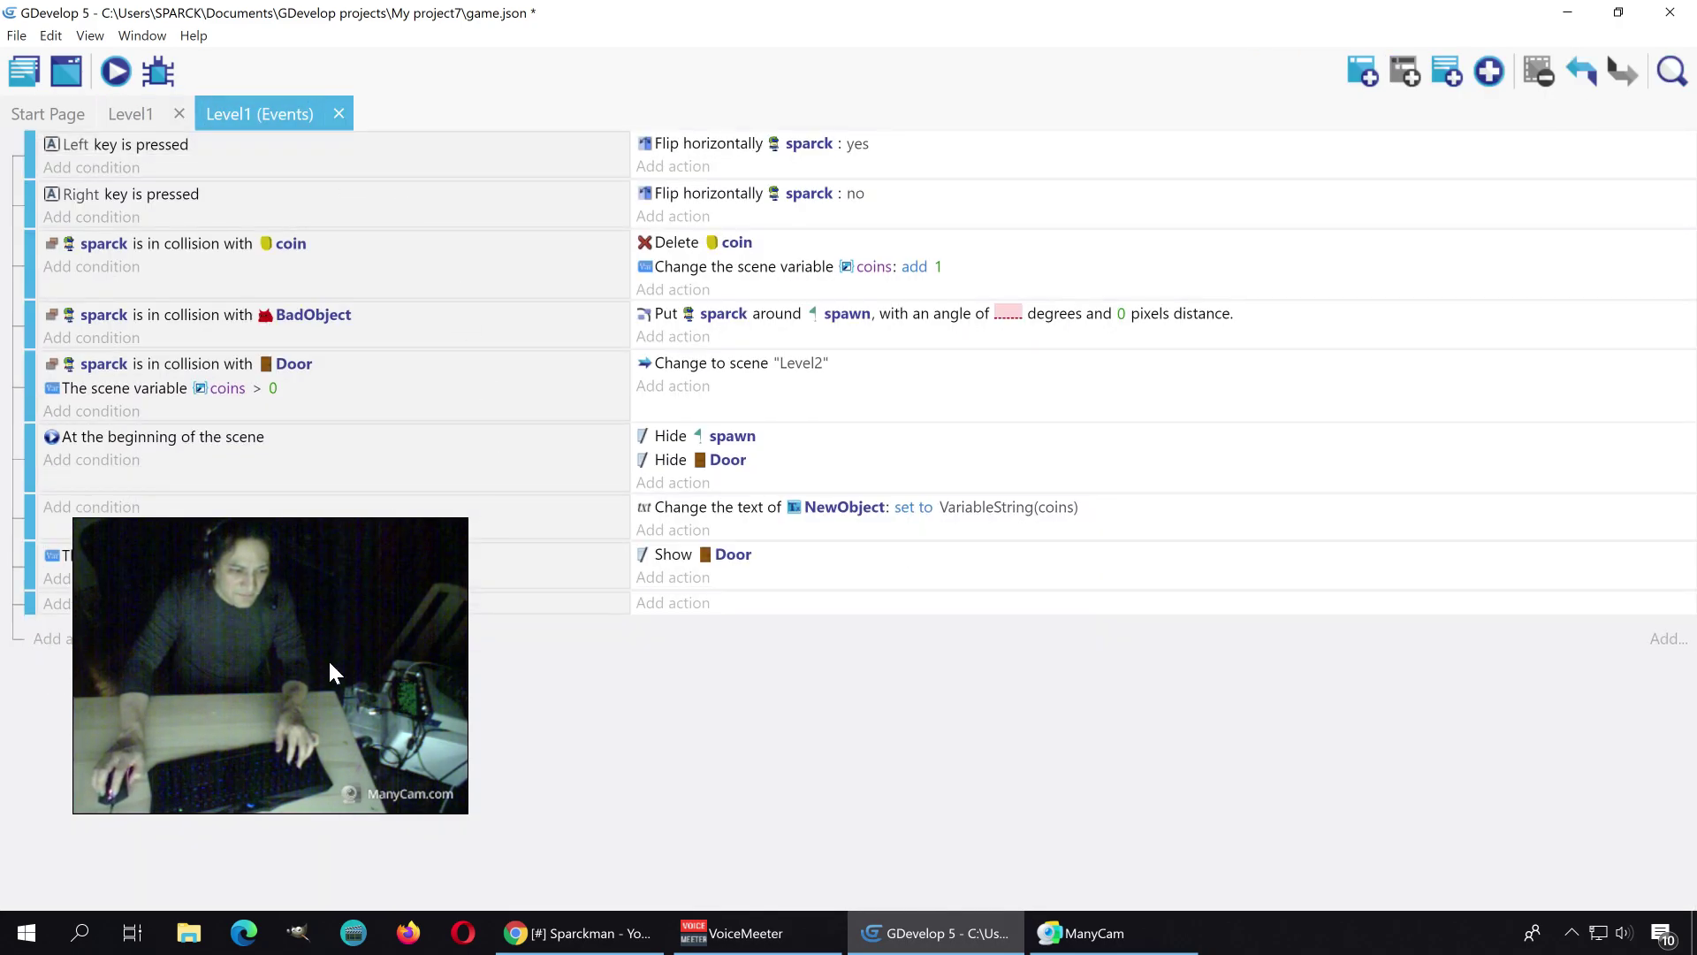
click(690, 604)
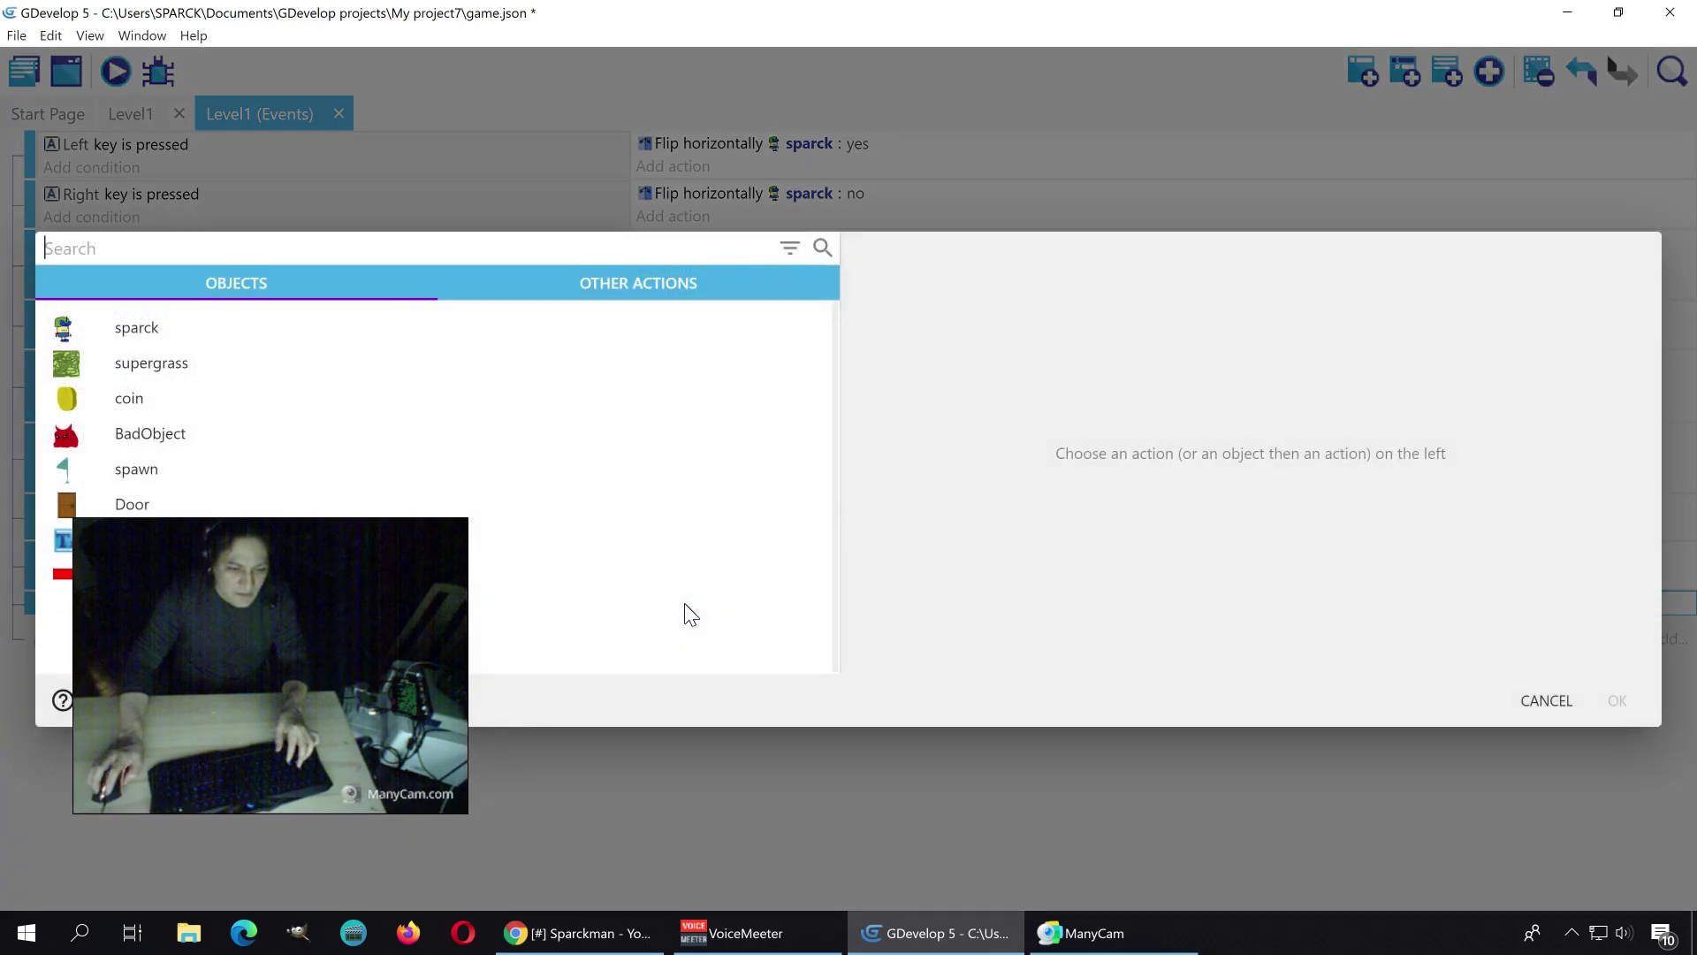
click(156, 582)
scroll(769, 550, down, 6)
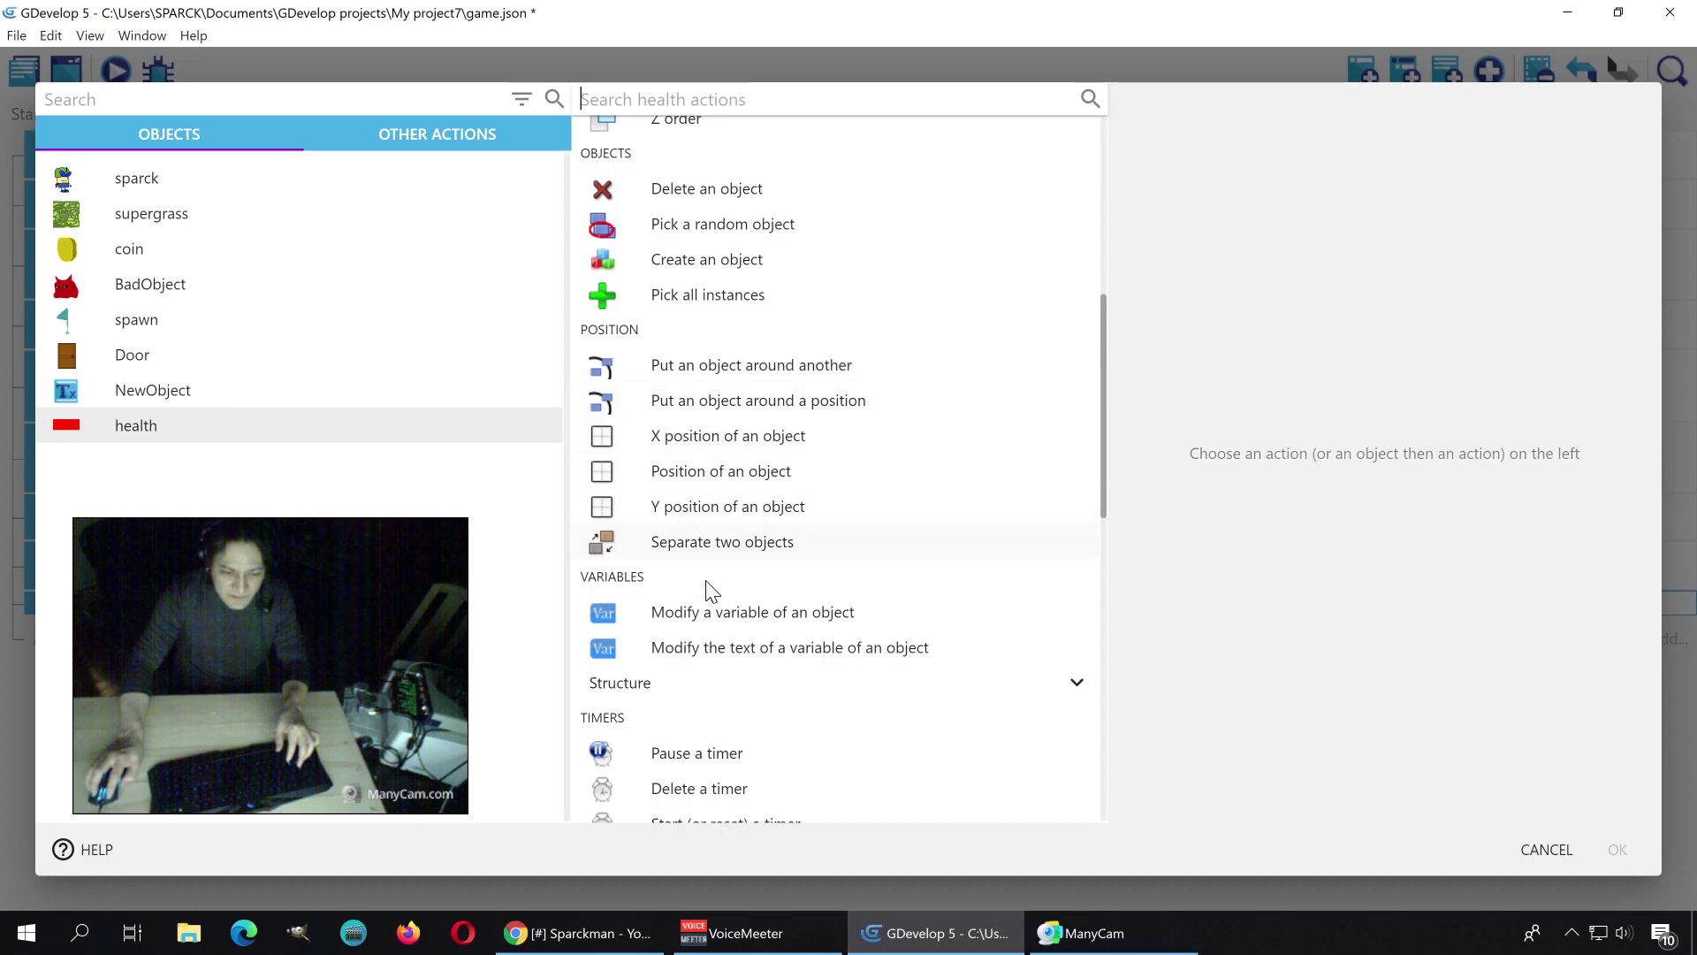
scroll(714, 689, down, 5)
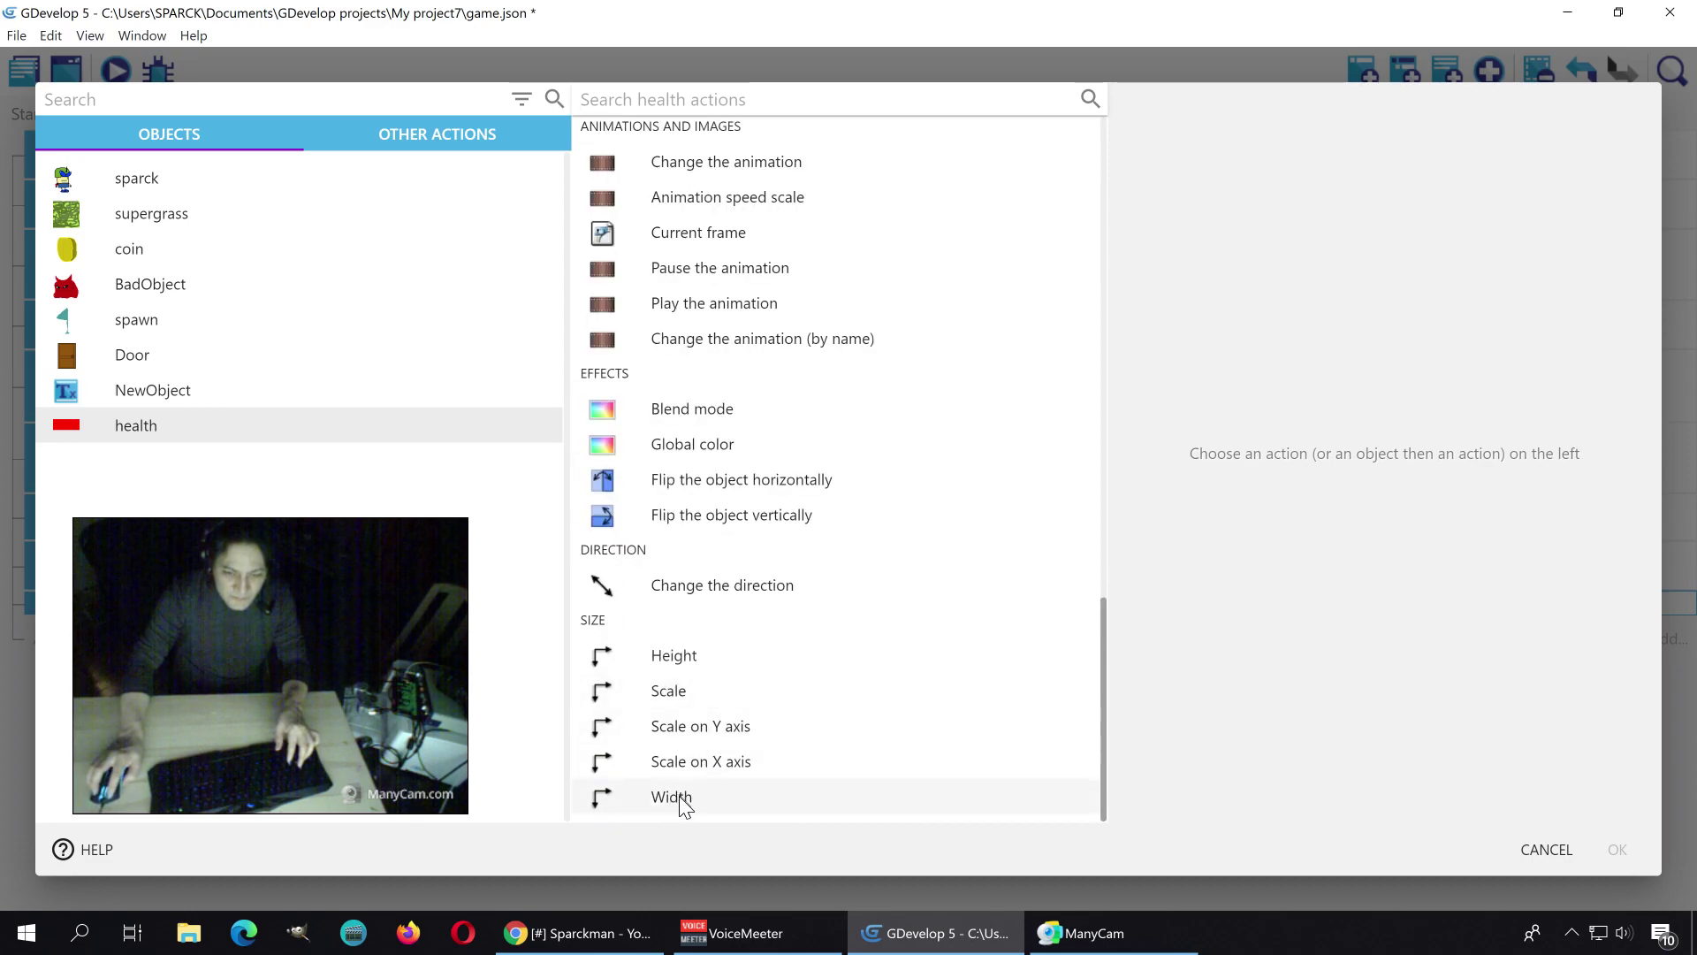
click(681, 798)
Step: Set the health bar's width to Variable(healthx)/100 and confirm the action
click(1282, 172)
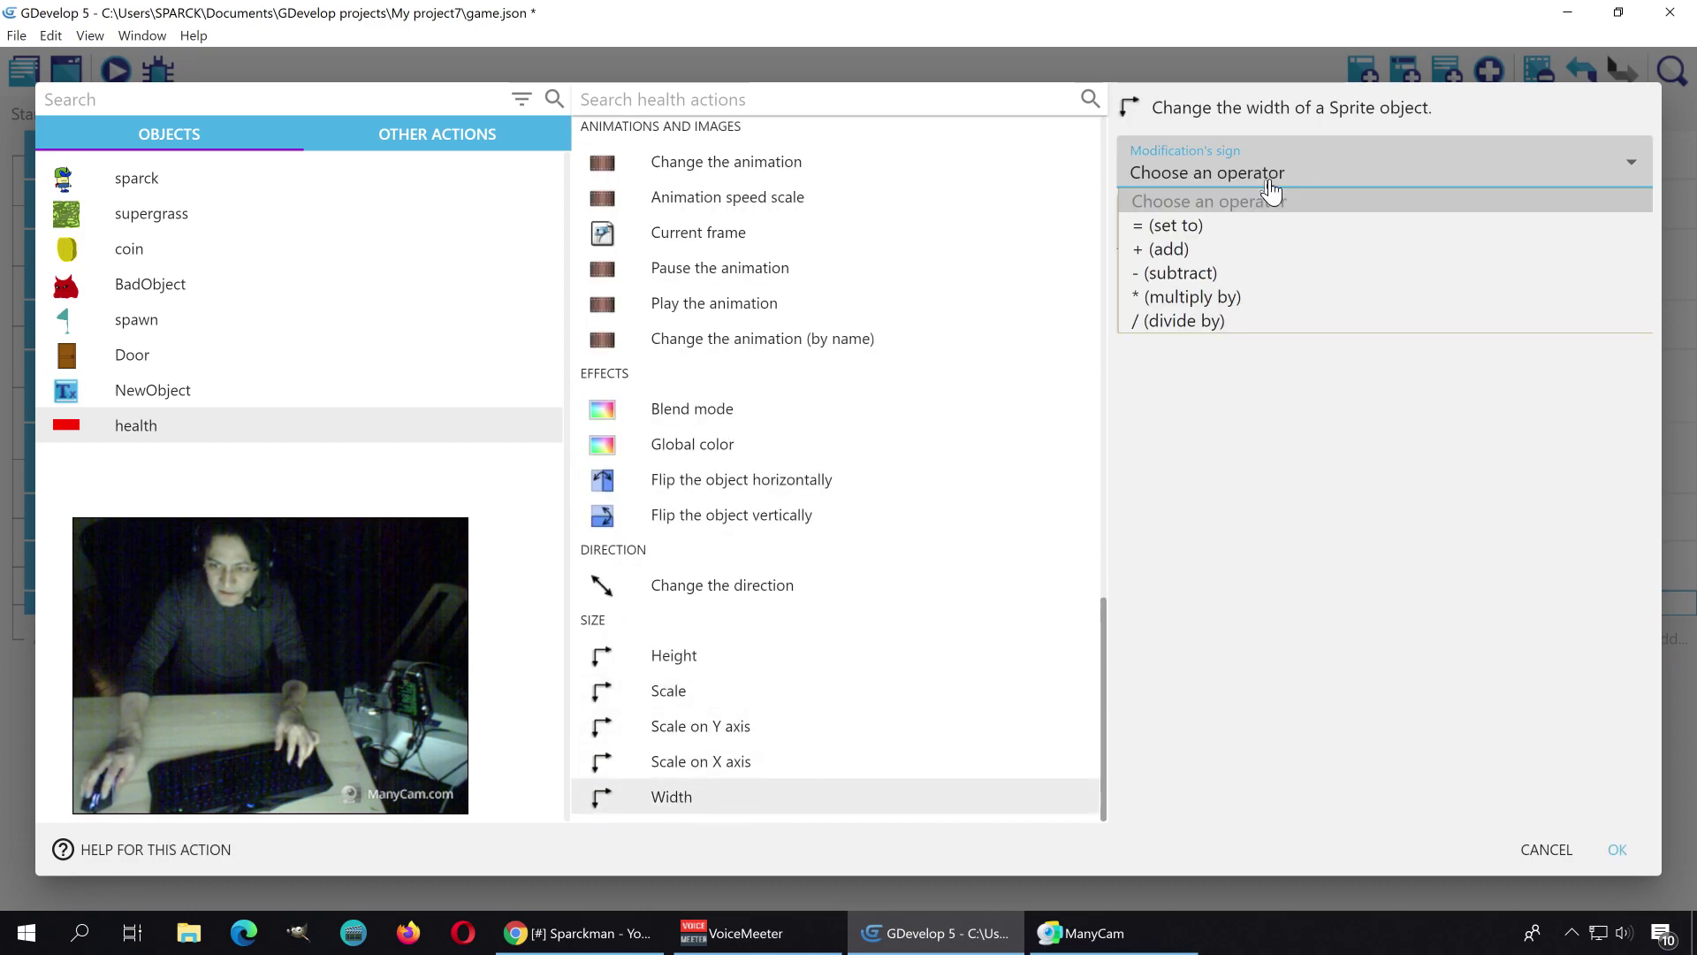
click(1204, 231)
click(1215, 229)
click(1602, 231)
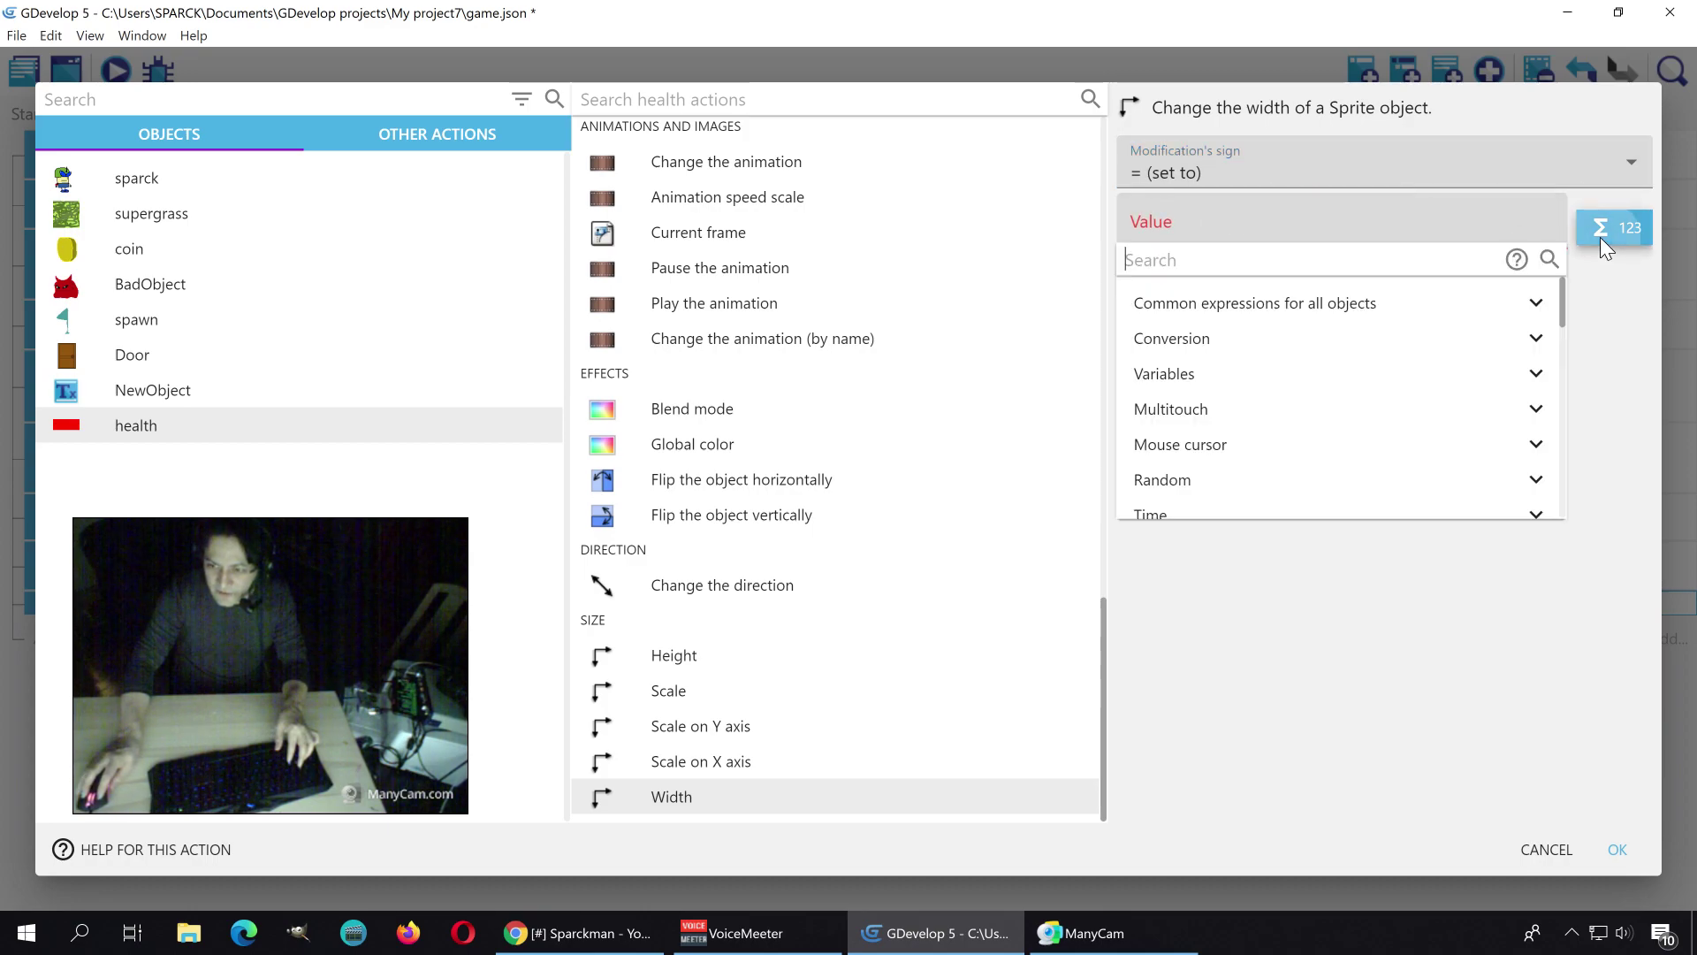
click(1225, 375)
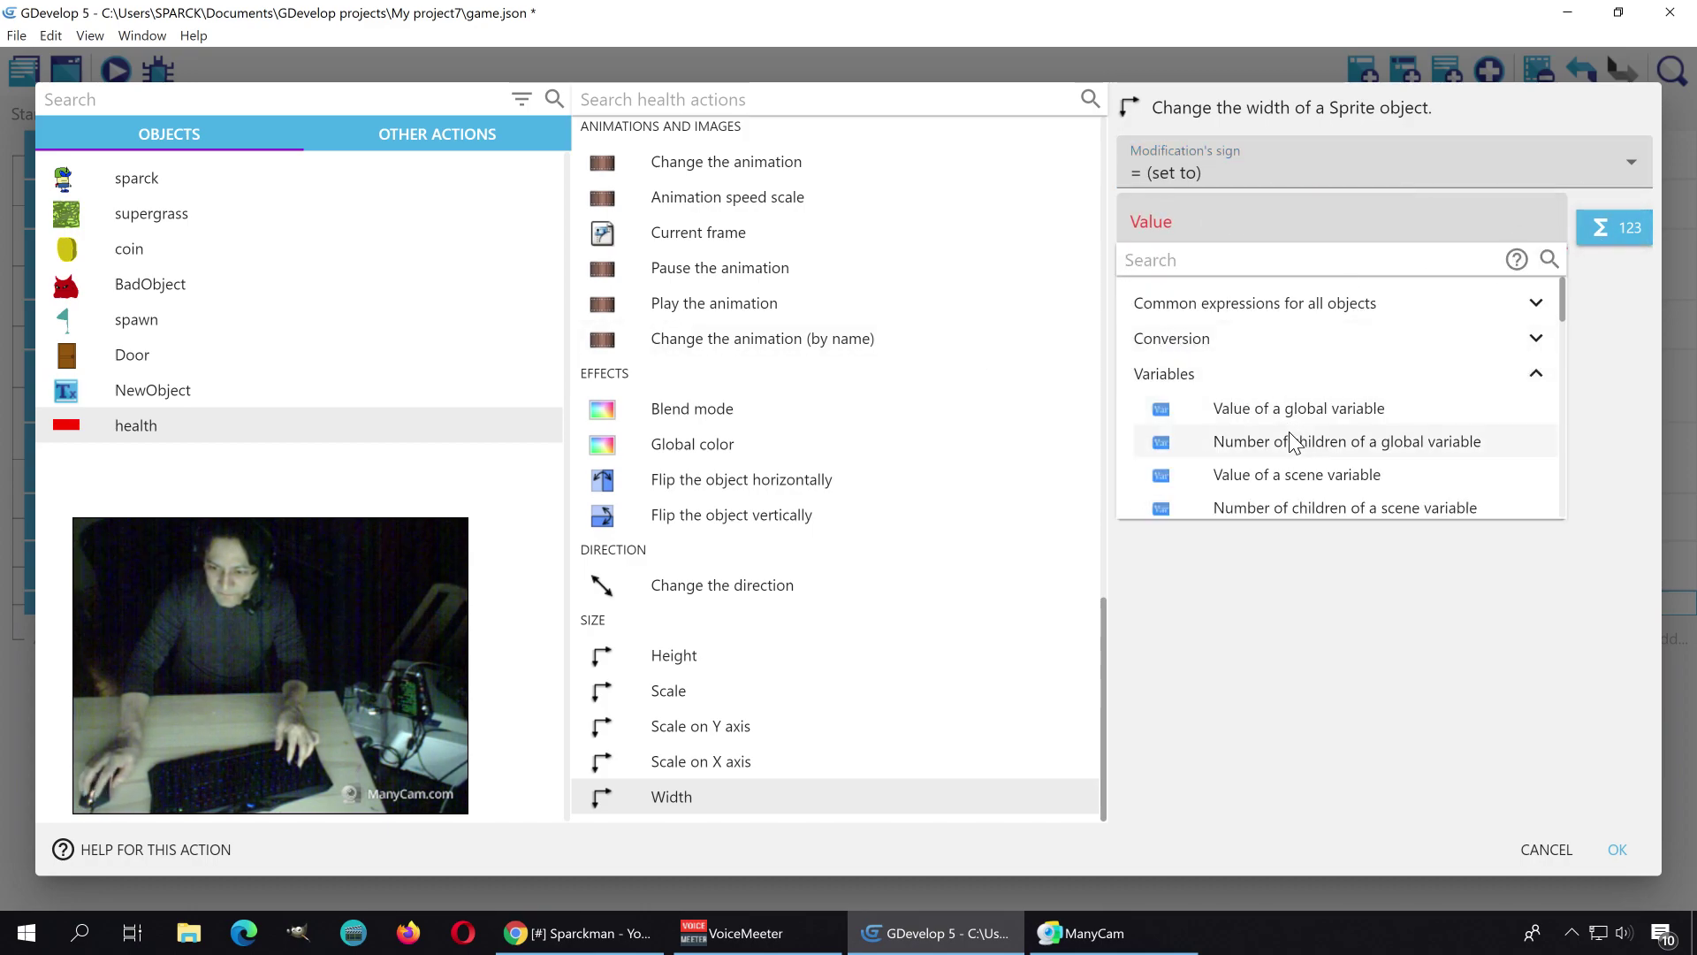
scroll(1289, 433, down, 3)
scroll(1288, 433, up, 3)
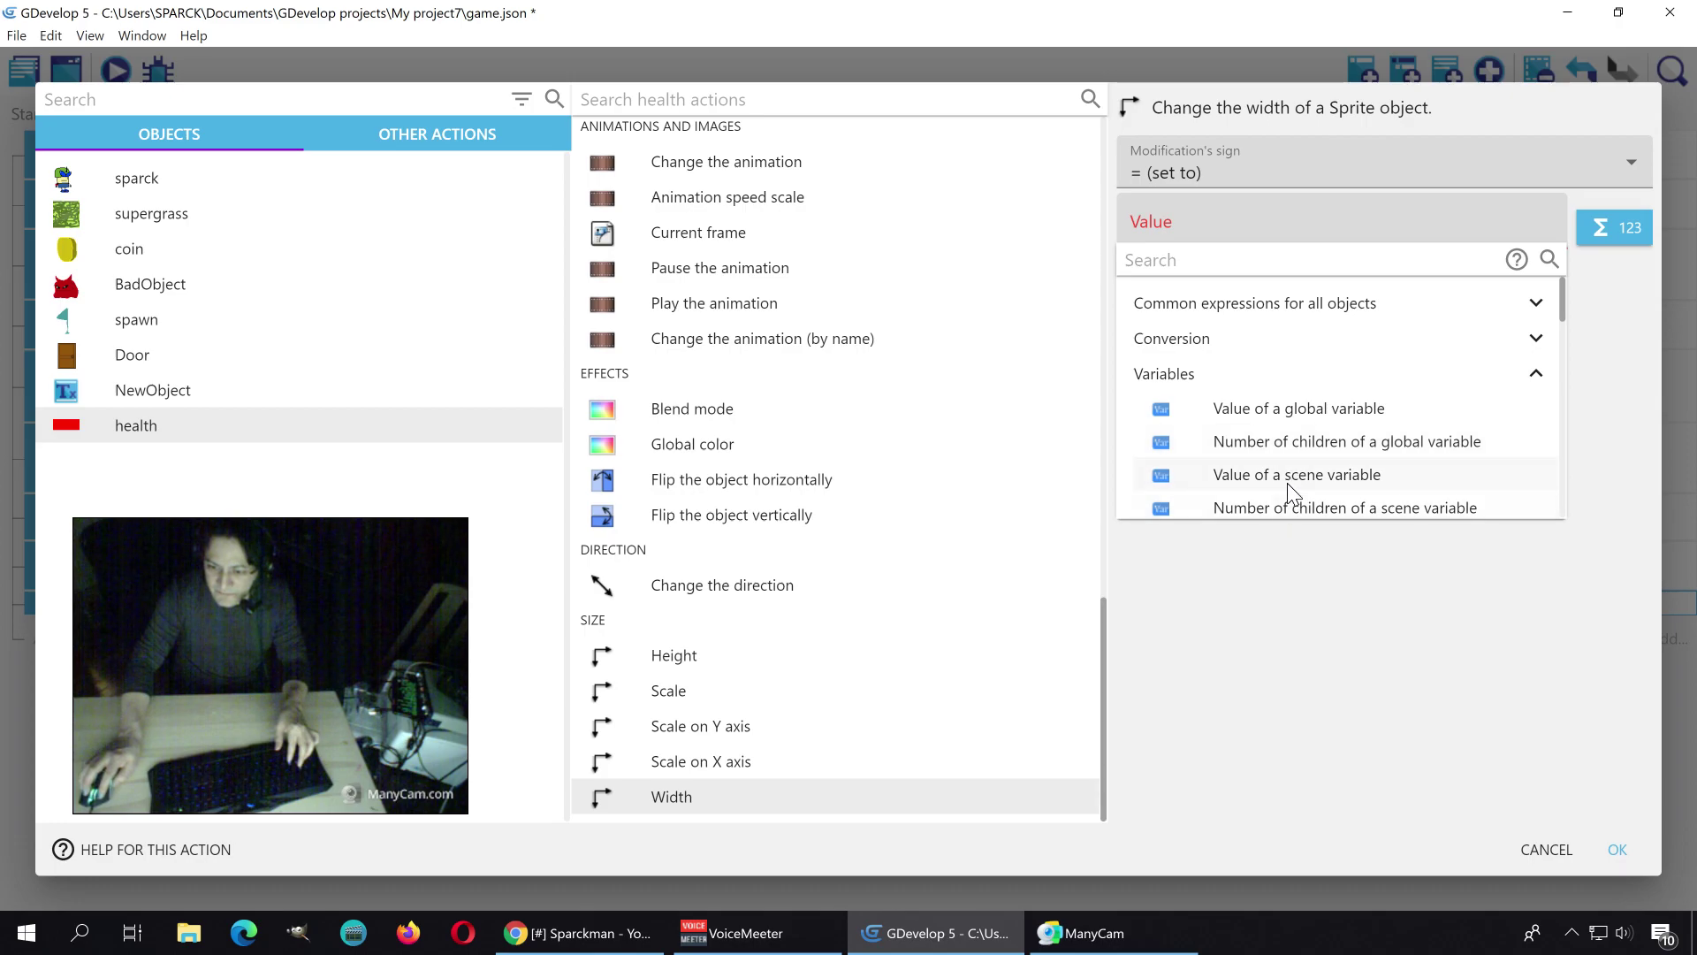
click(1288, 479)
click(401, 339)
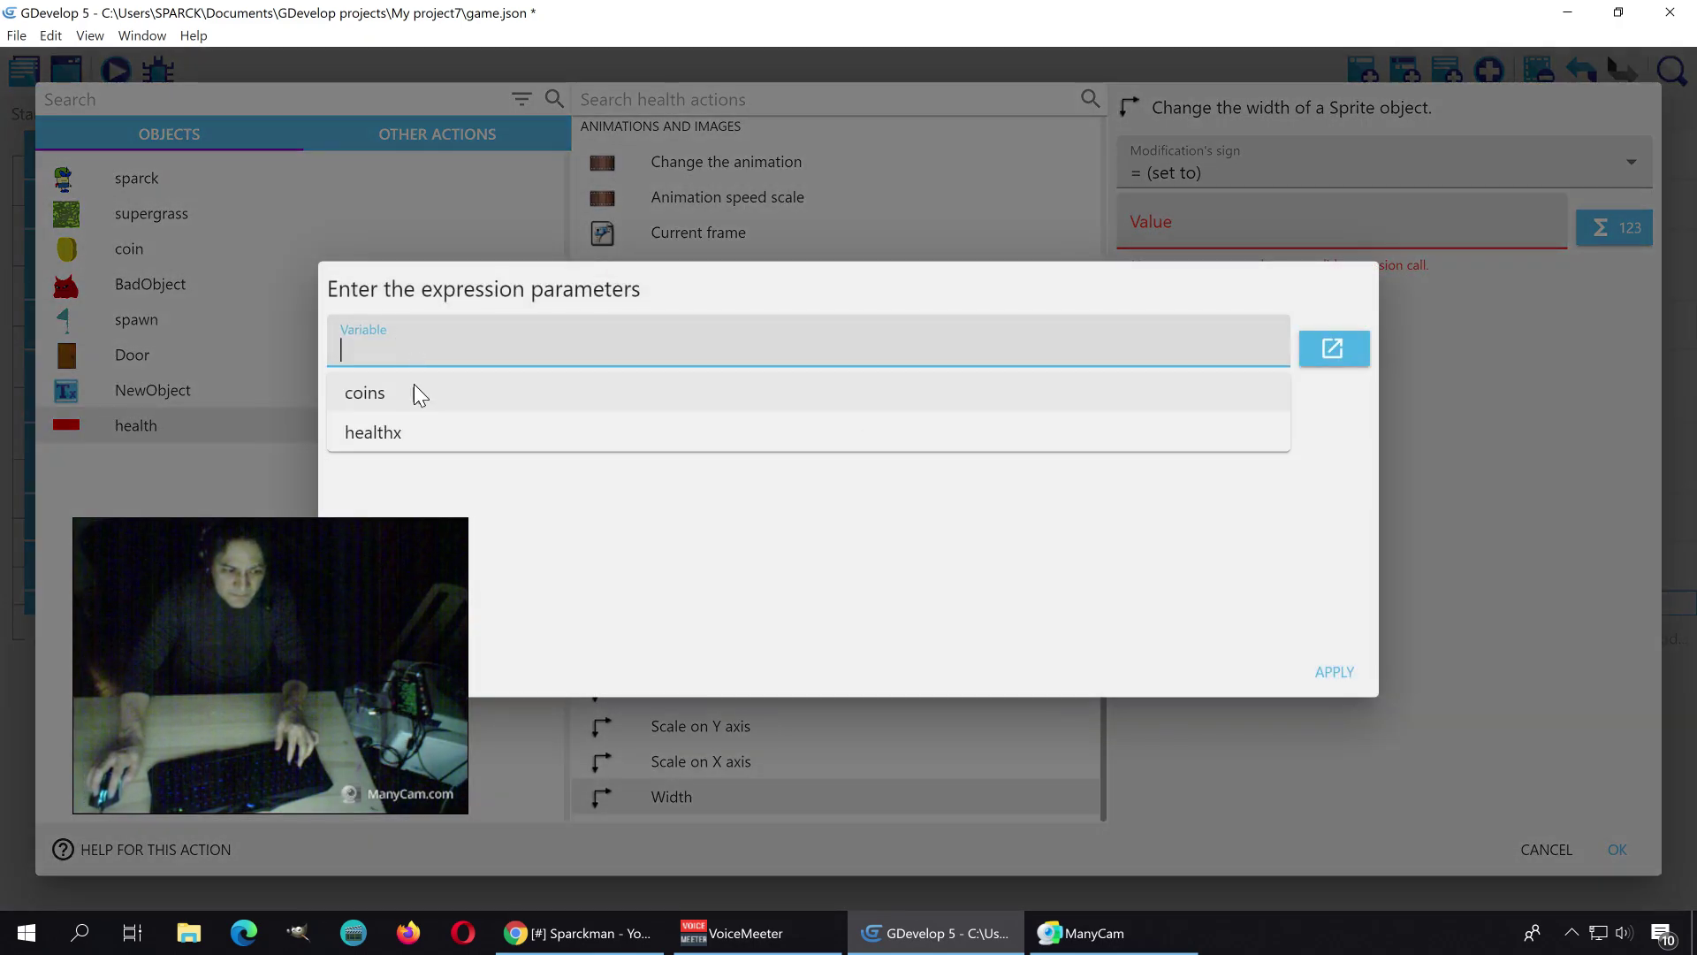
click(397, 433)
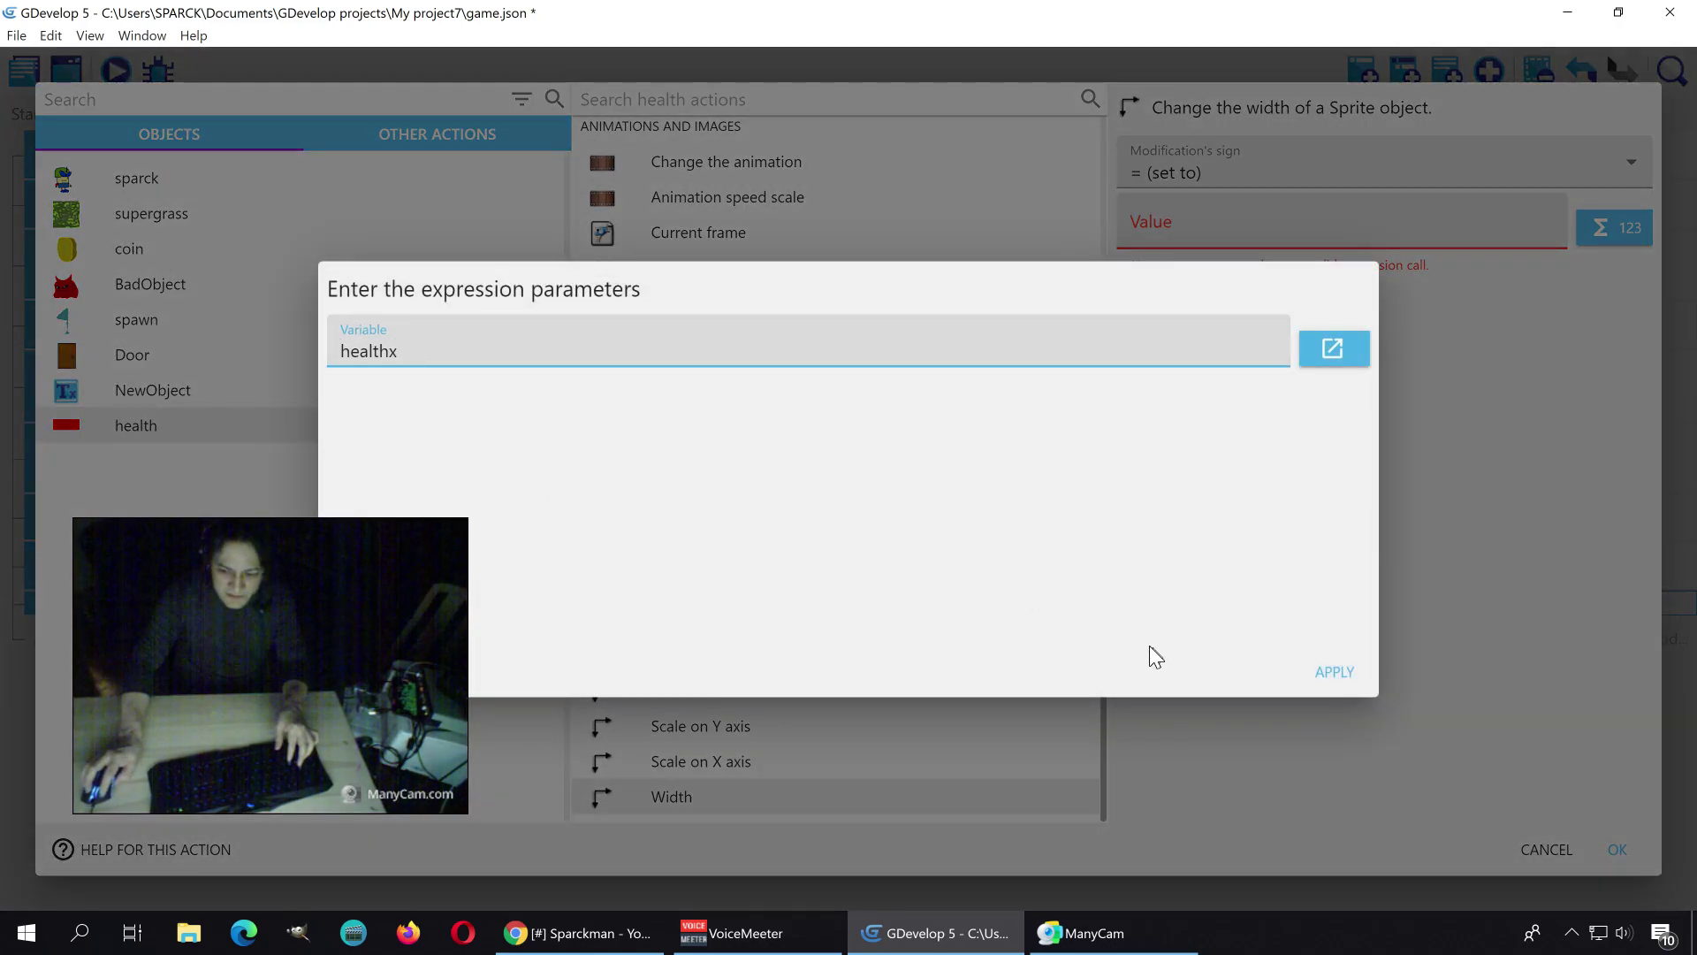
click(1334, 674)
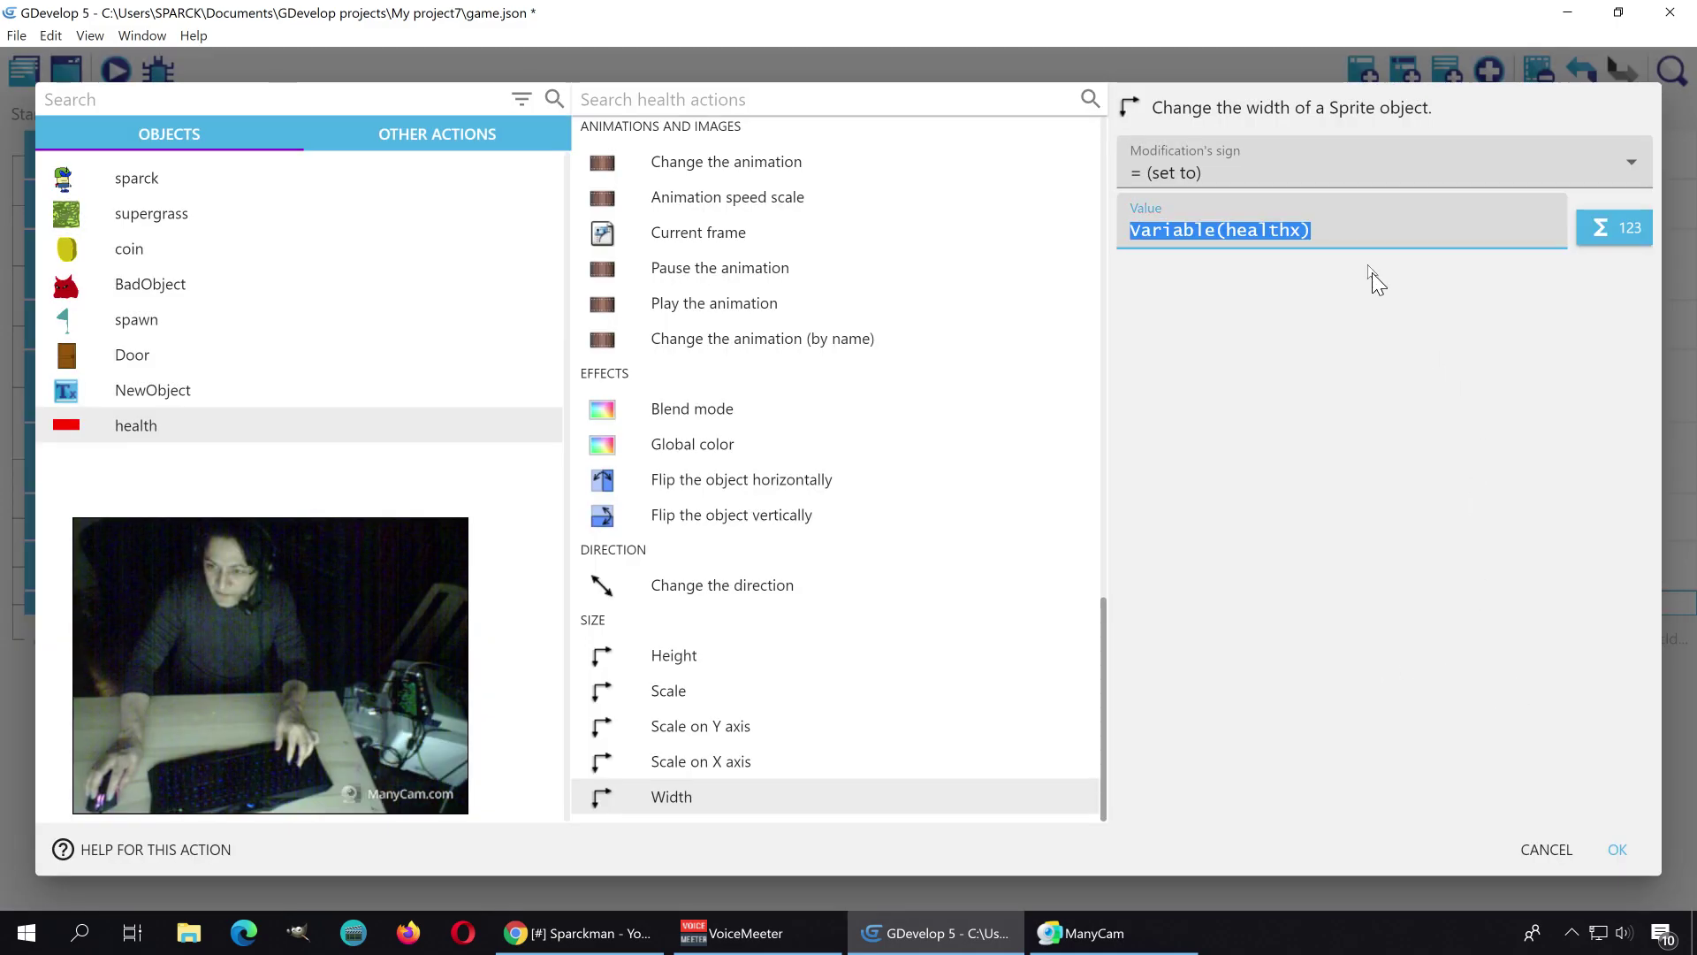
click(1338, 223)
text(/)
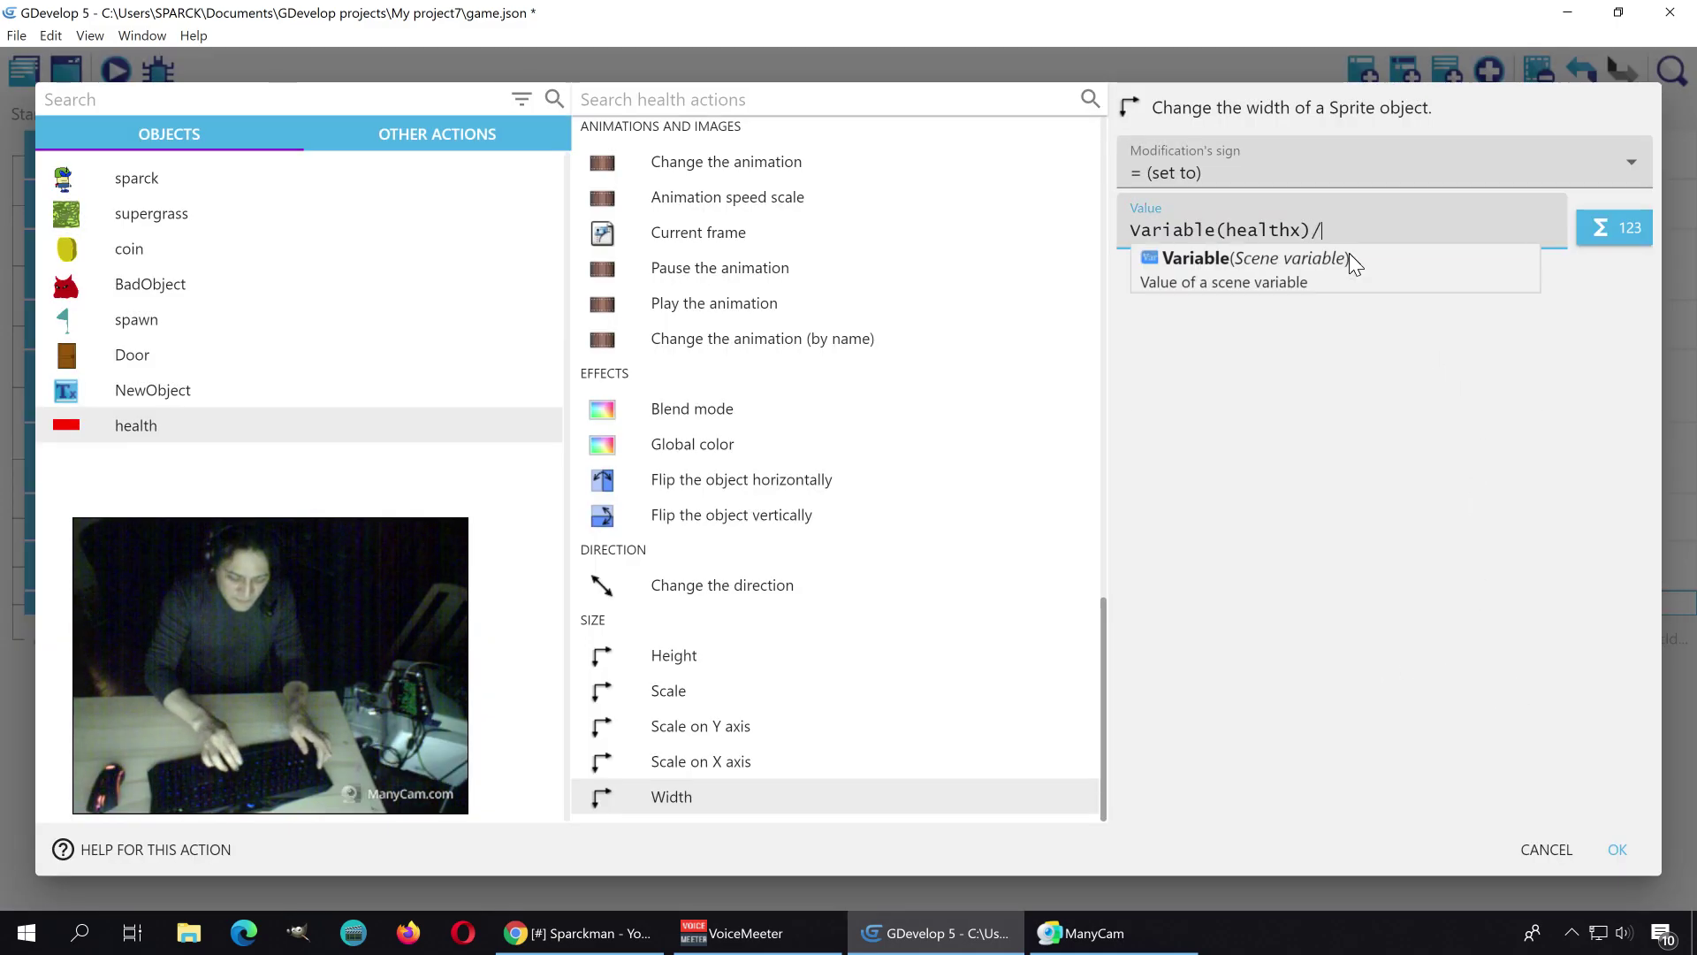
text(100)
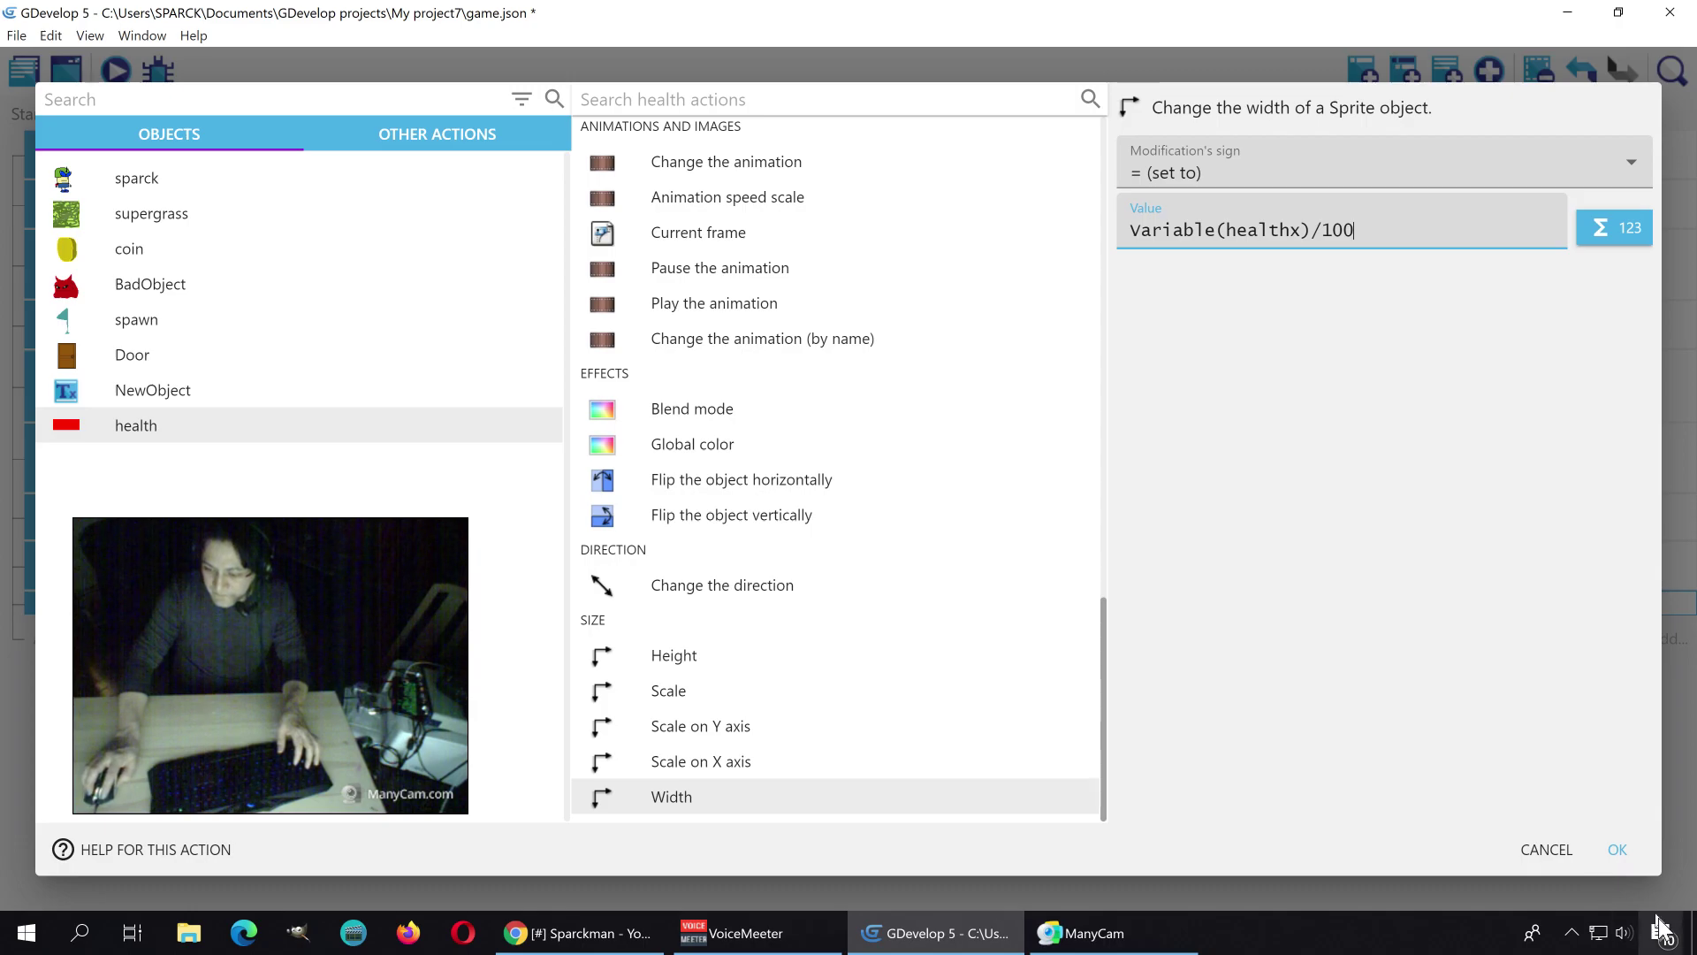
click(1618, 850)
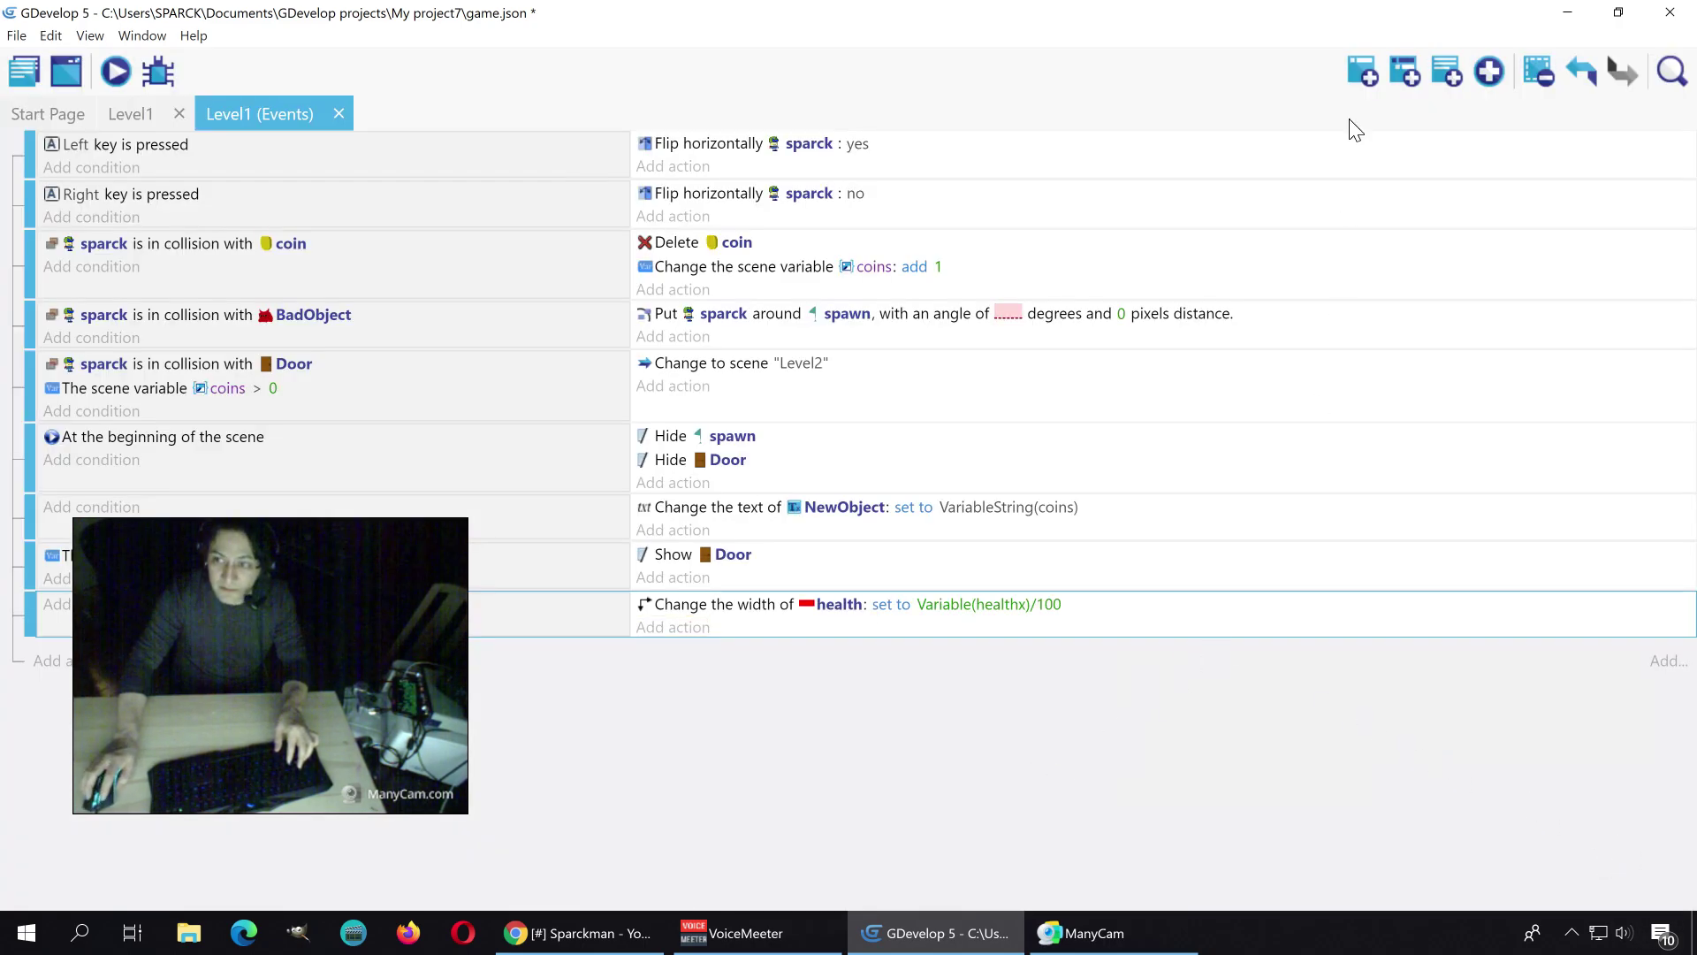
Step: Preview the scene, move and jump the character, then close the preview
click(116, 71)
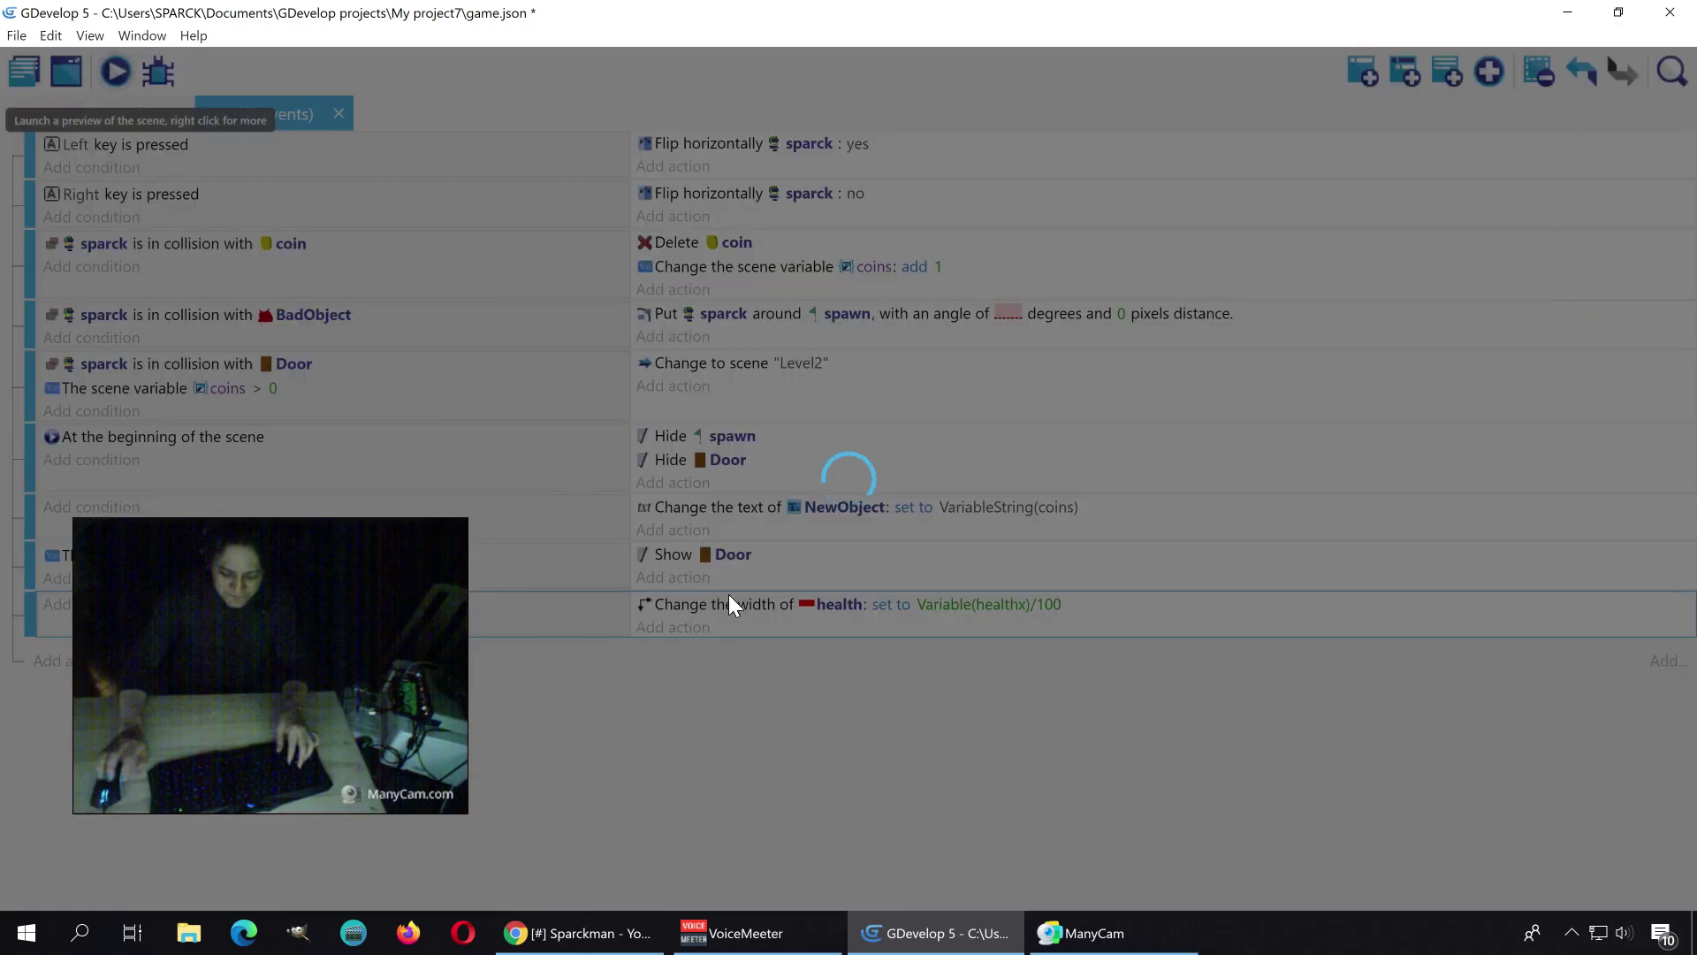
key(Left)
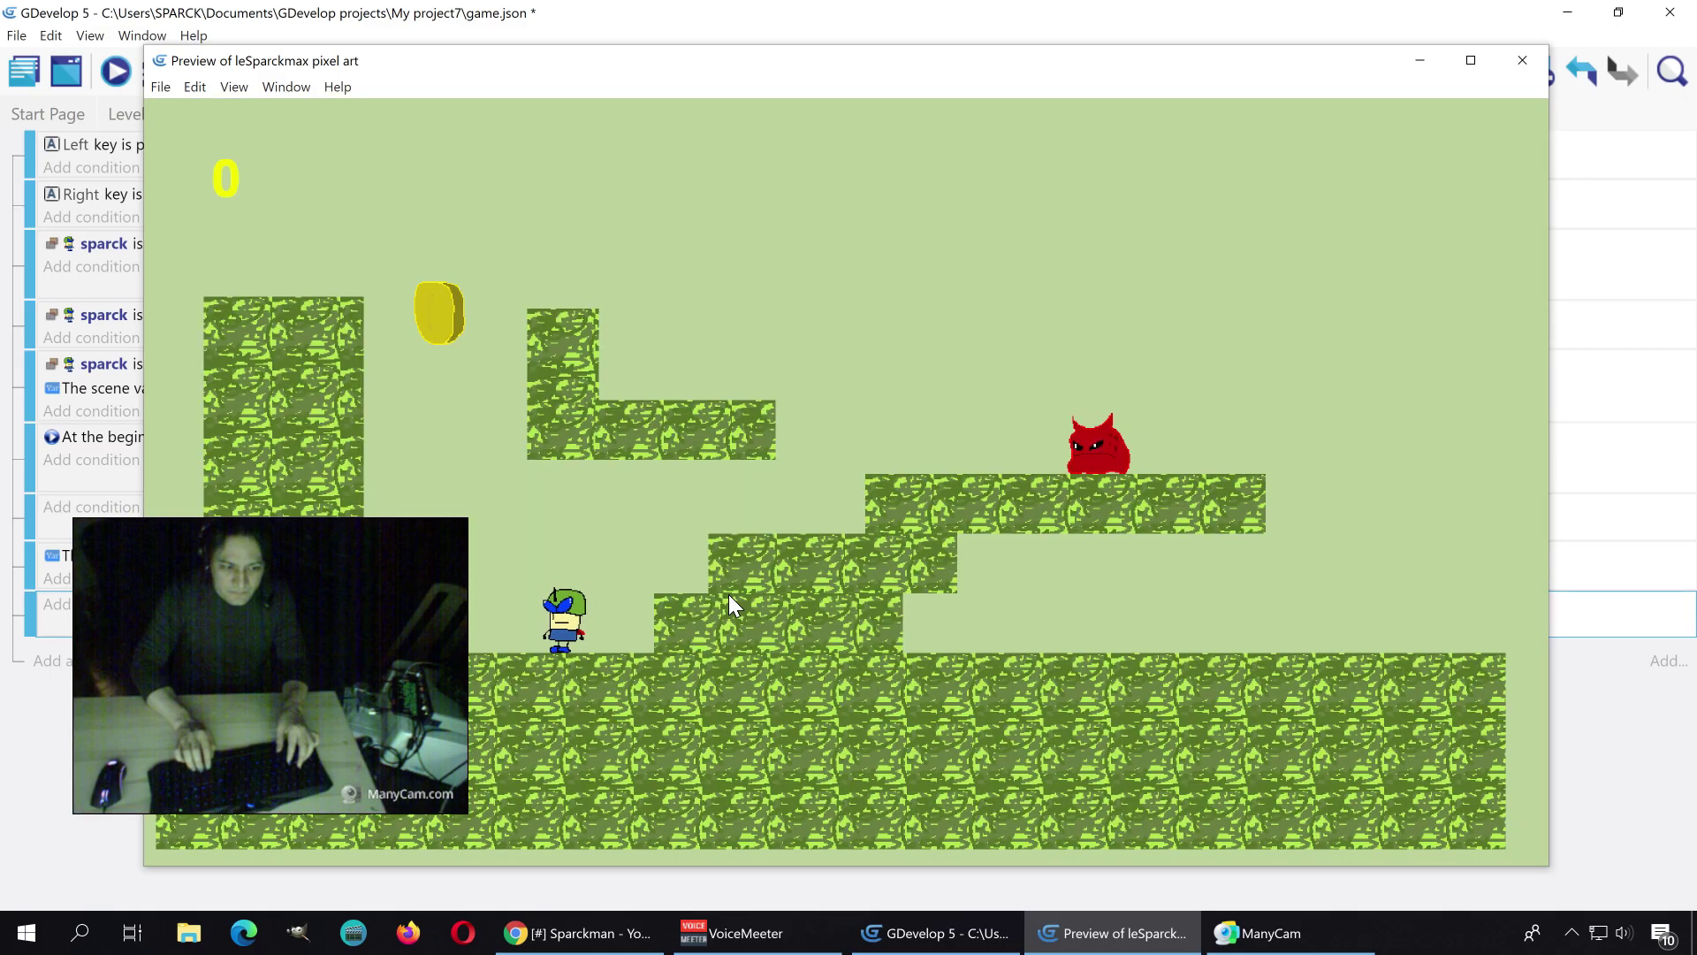
key(Right)
key(space)
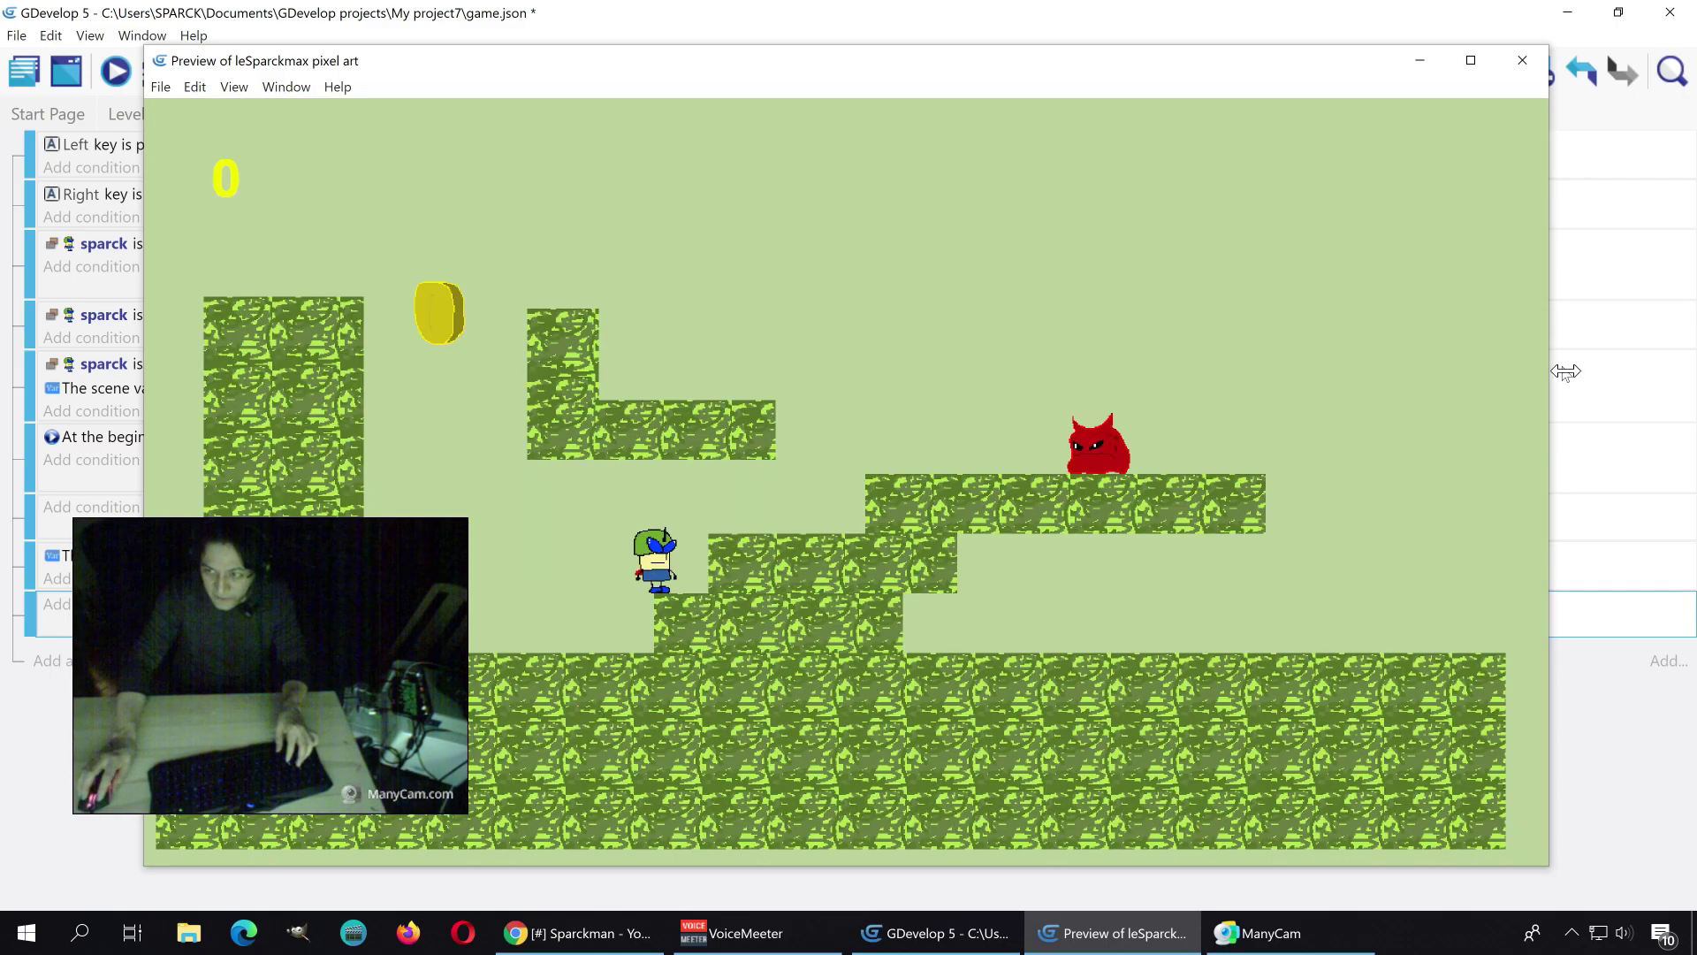
click(1522, 60)
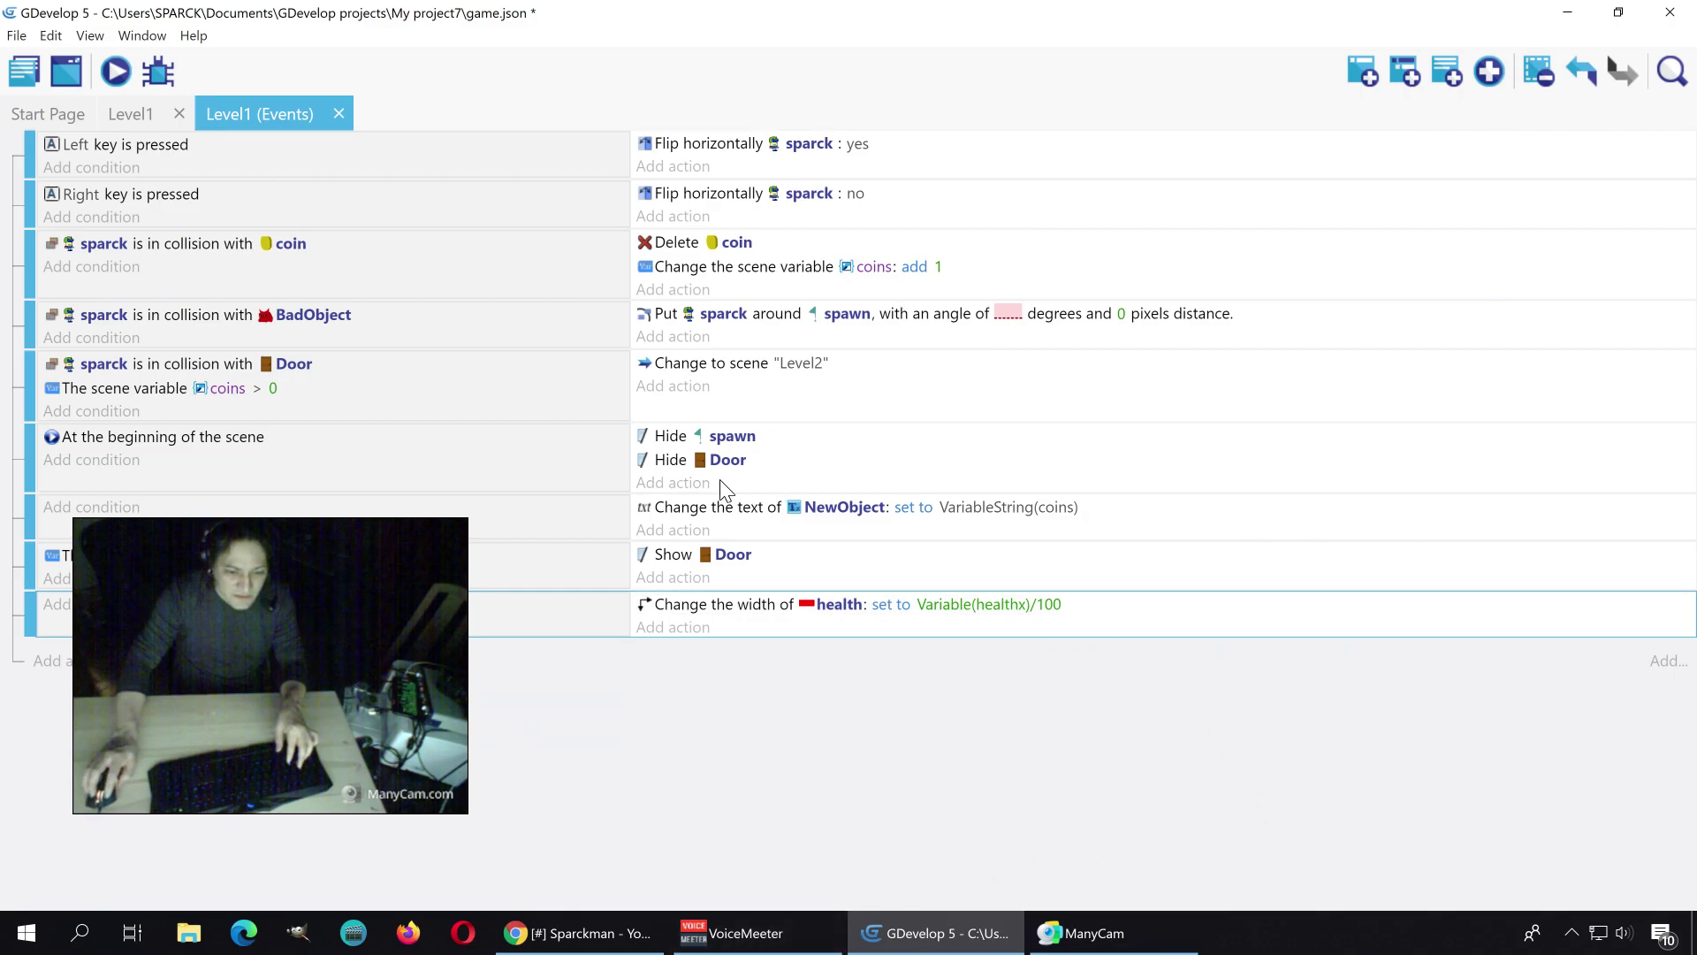
Step: Add an action to the scene-start event that sets healthx to 100
click(680, 486)
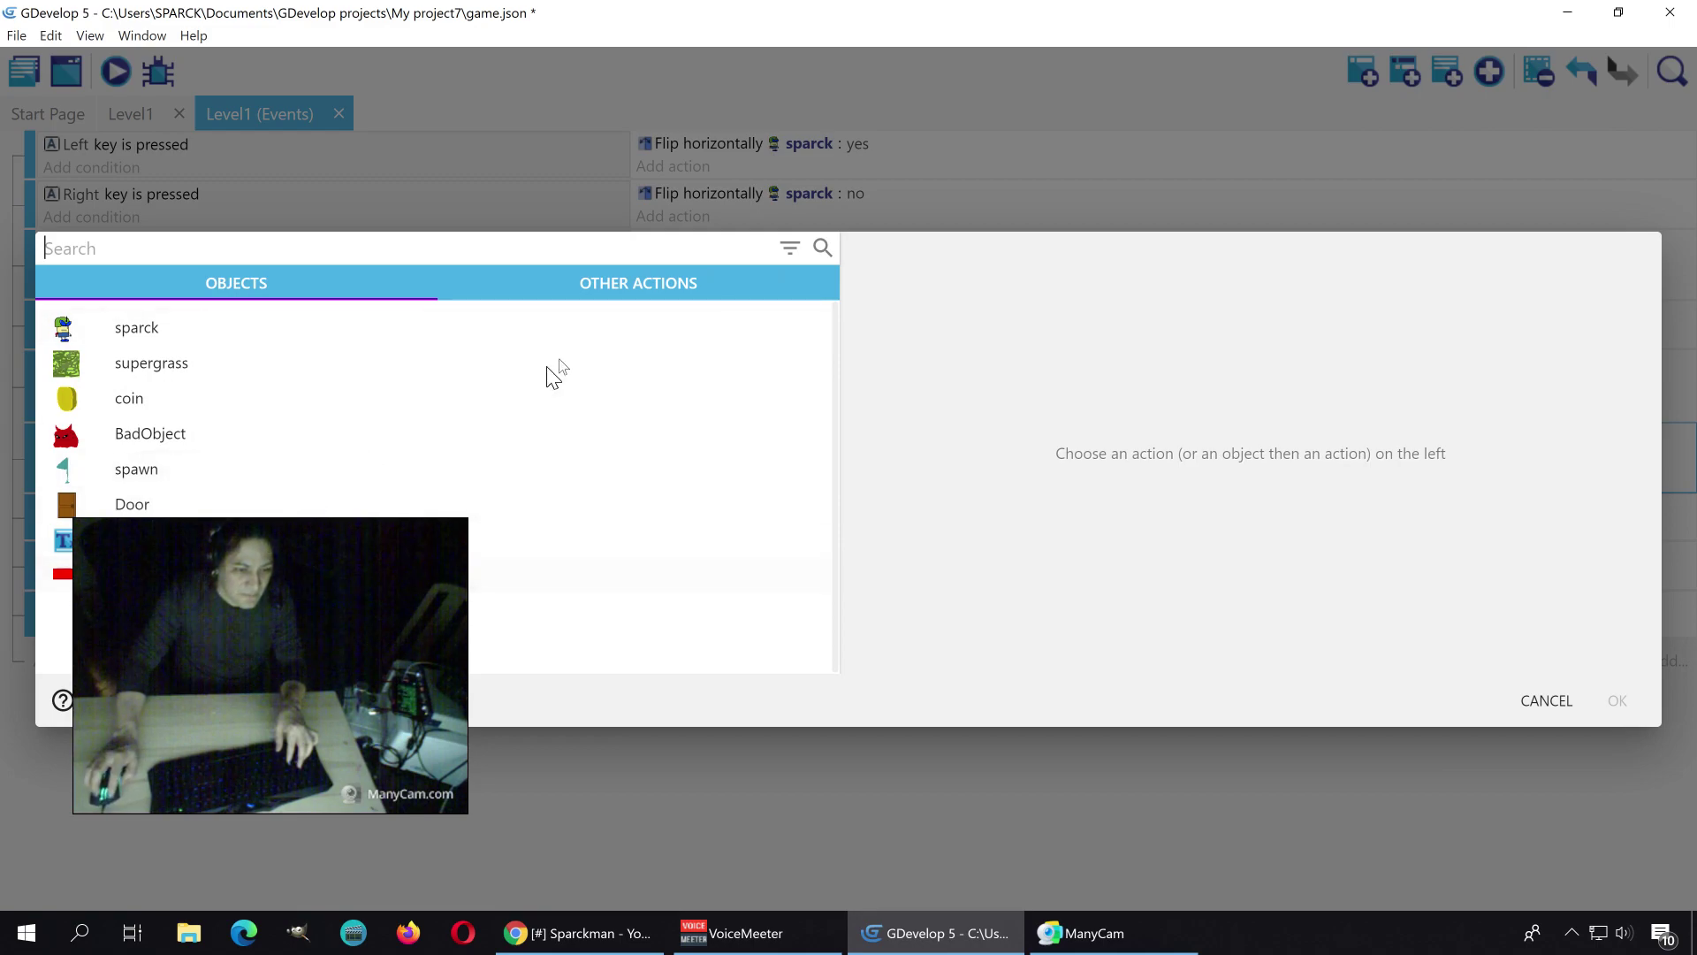
click(631, 281)
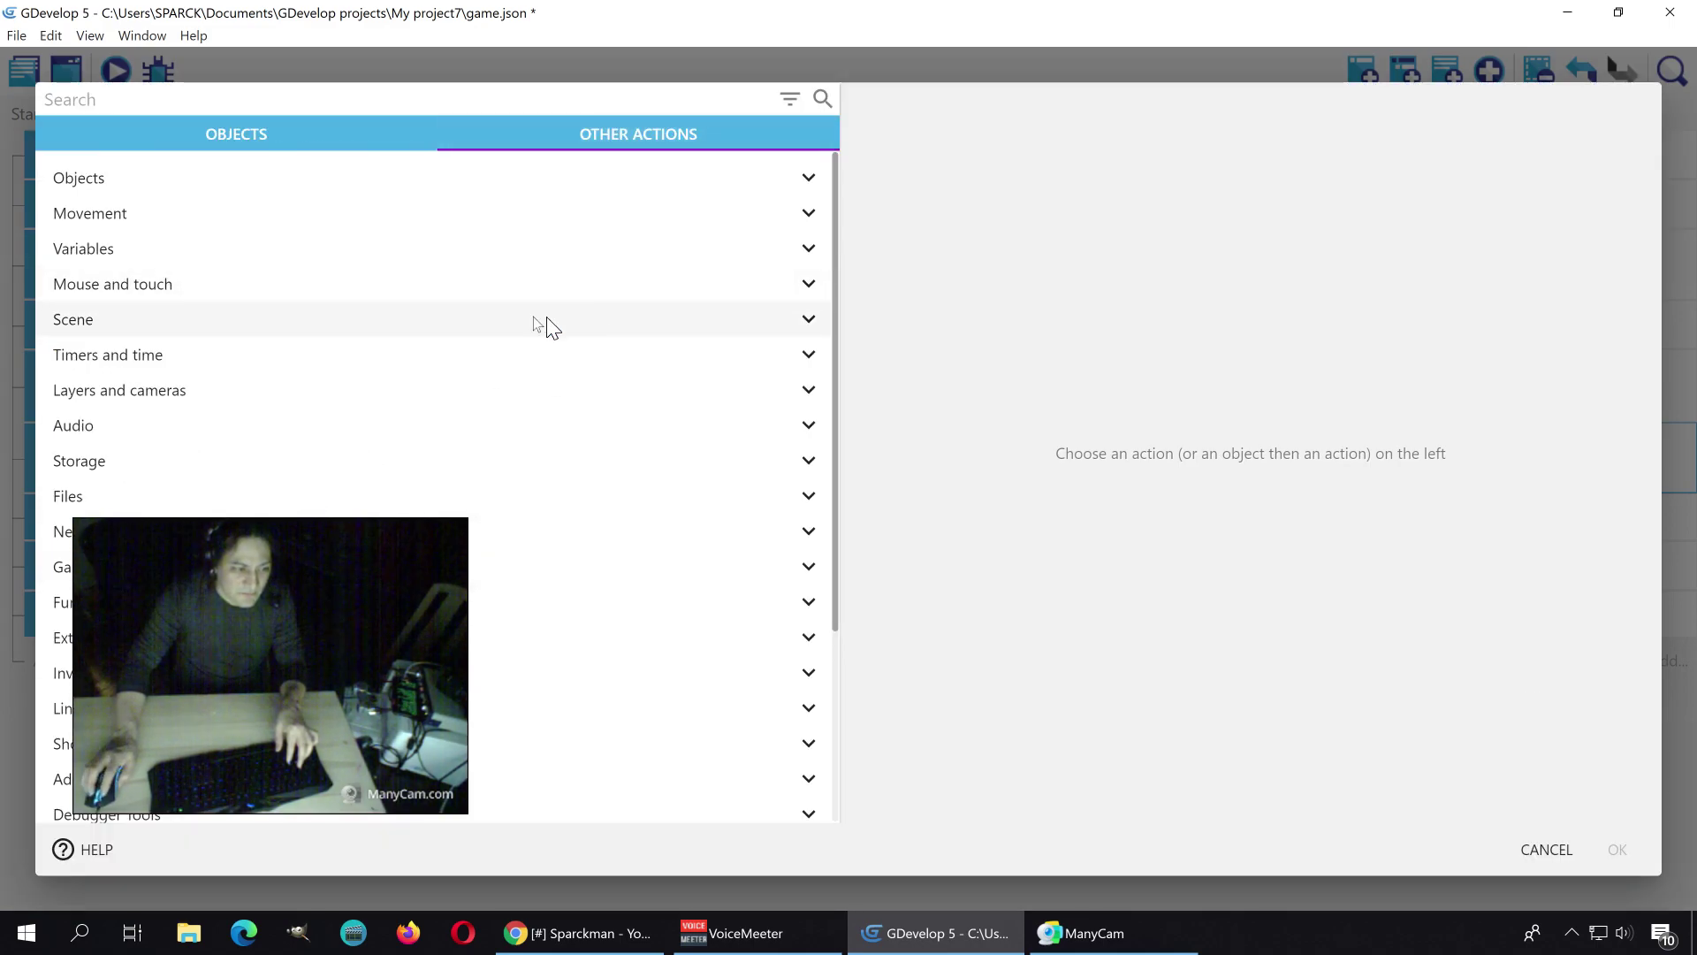
click(147, 249)
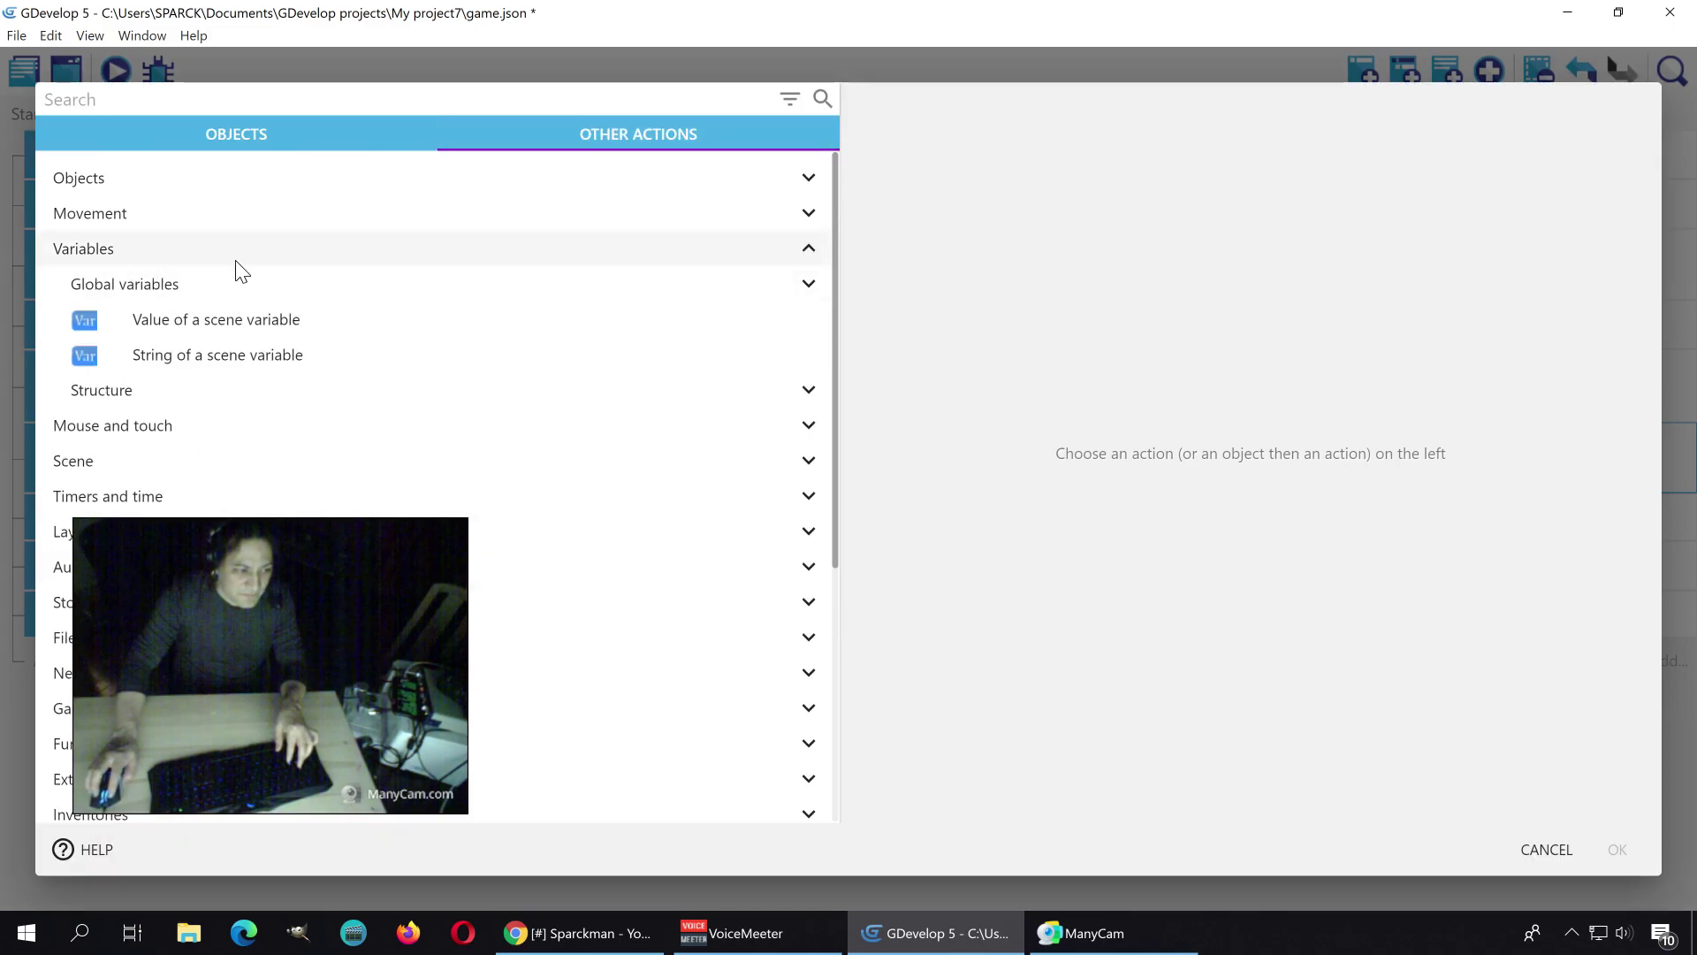
click(306, 330)
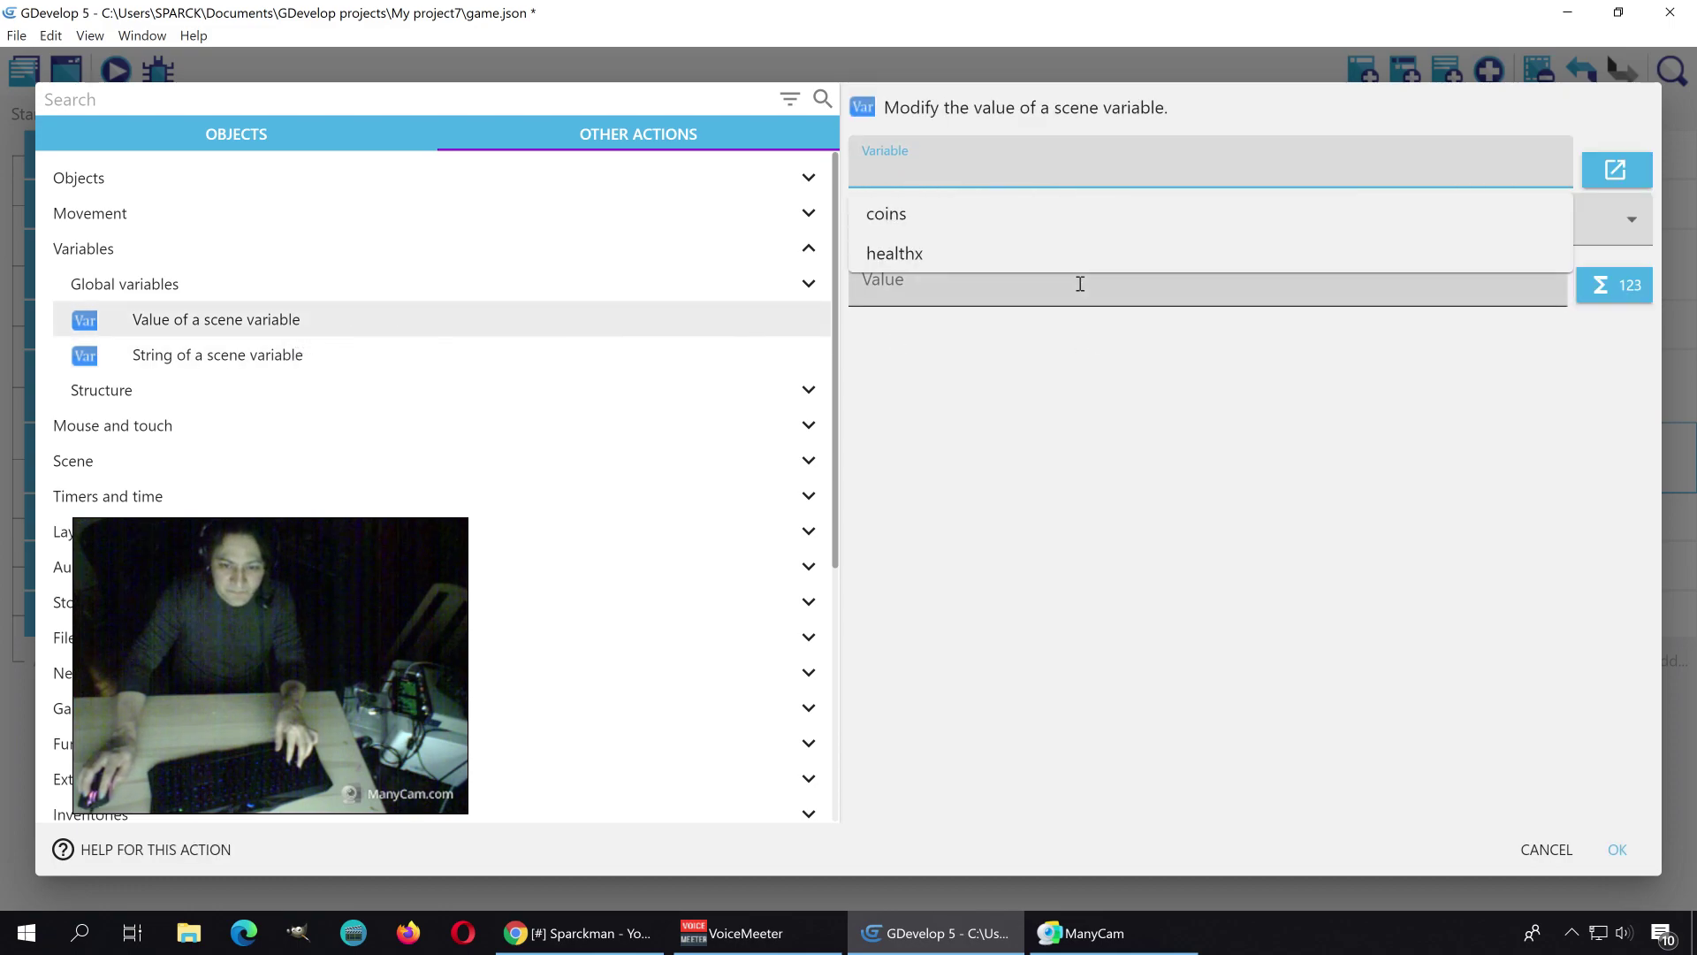
click(946, 257)
click(938, 232)
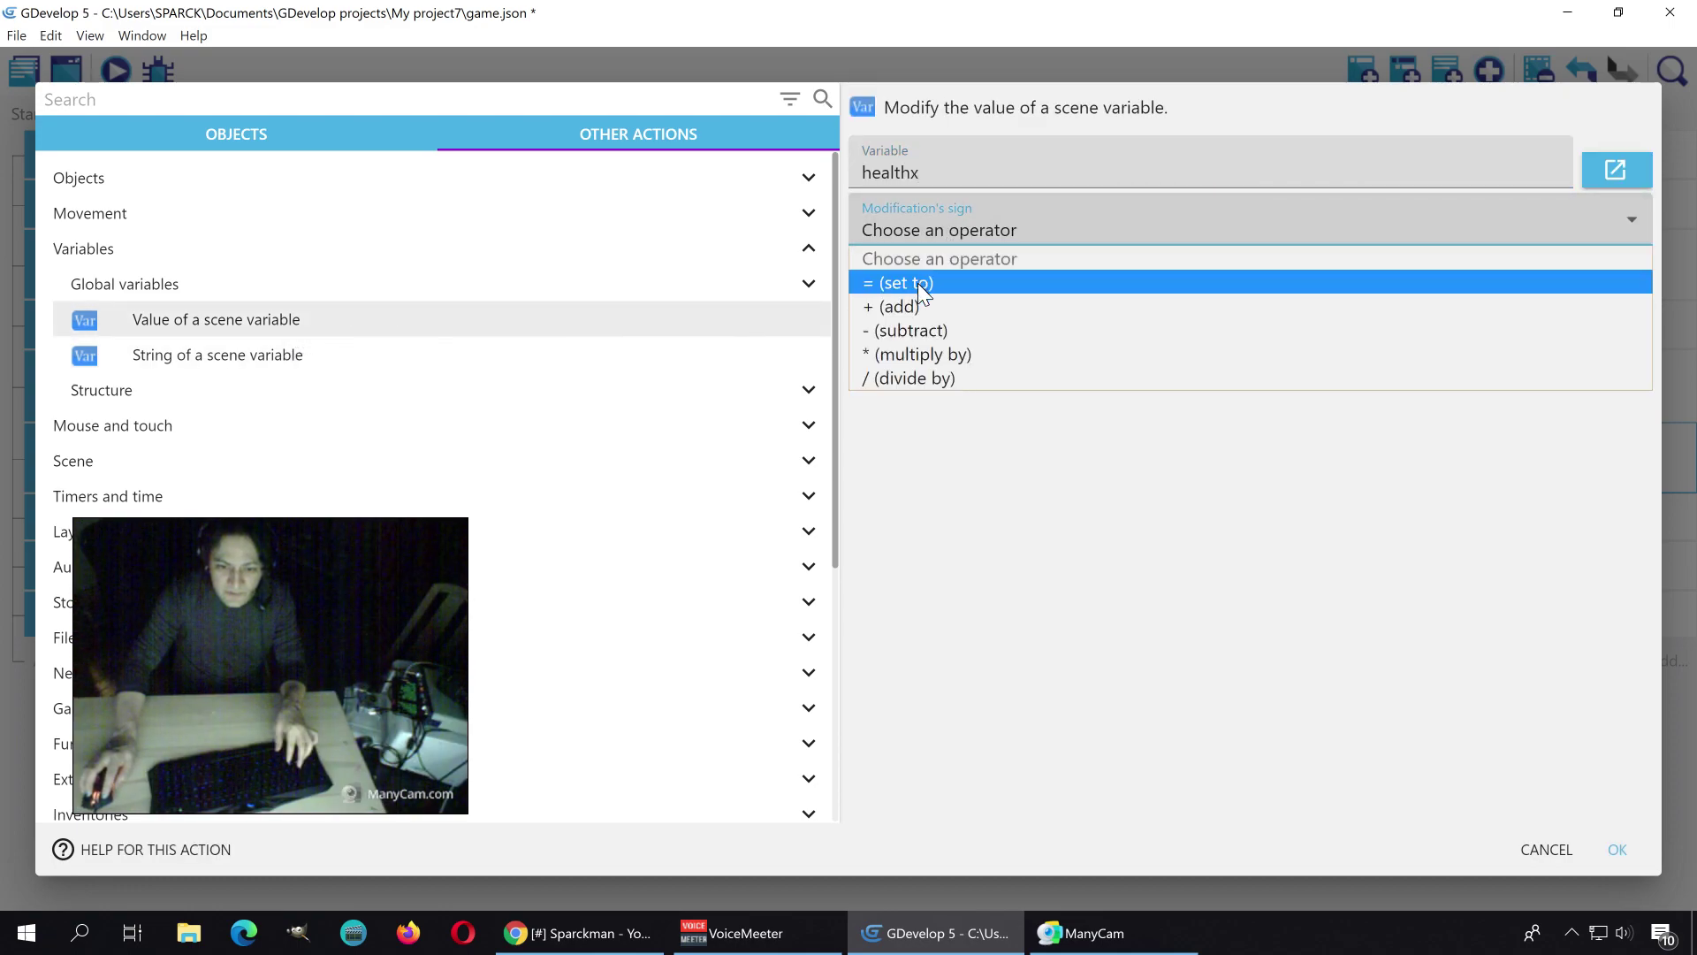
click(917, 283)
text(100)
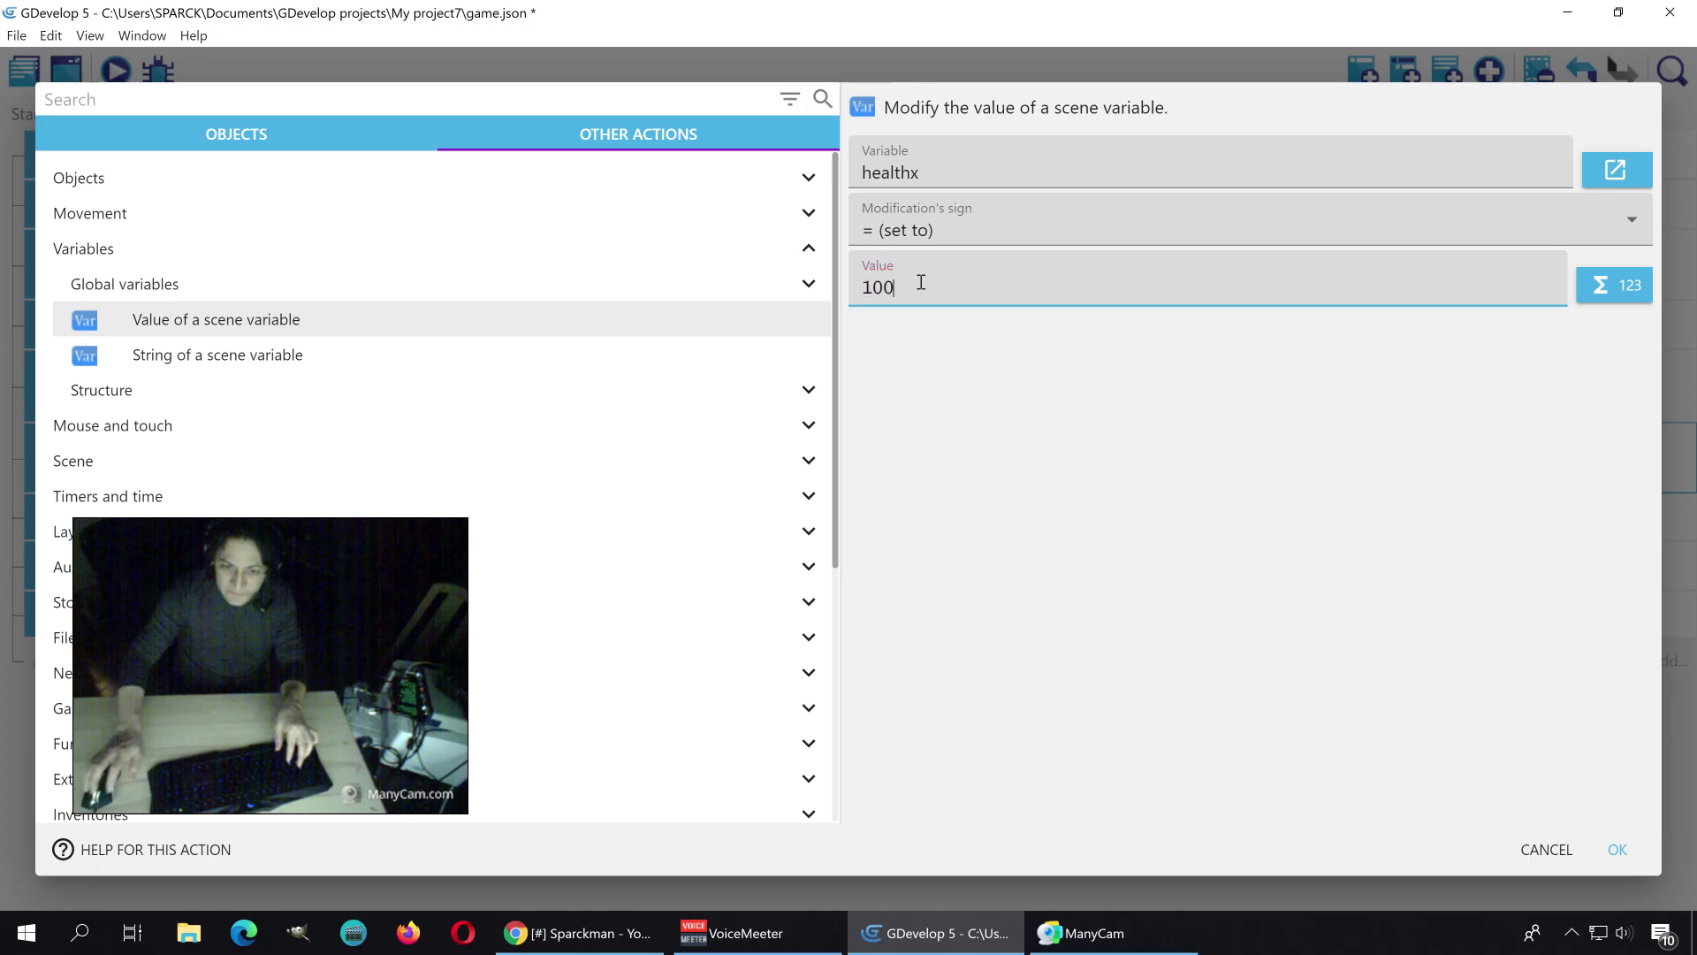
click(1621, 847)
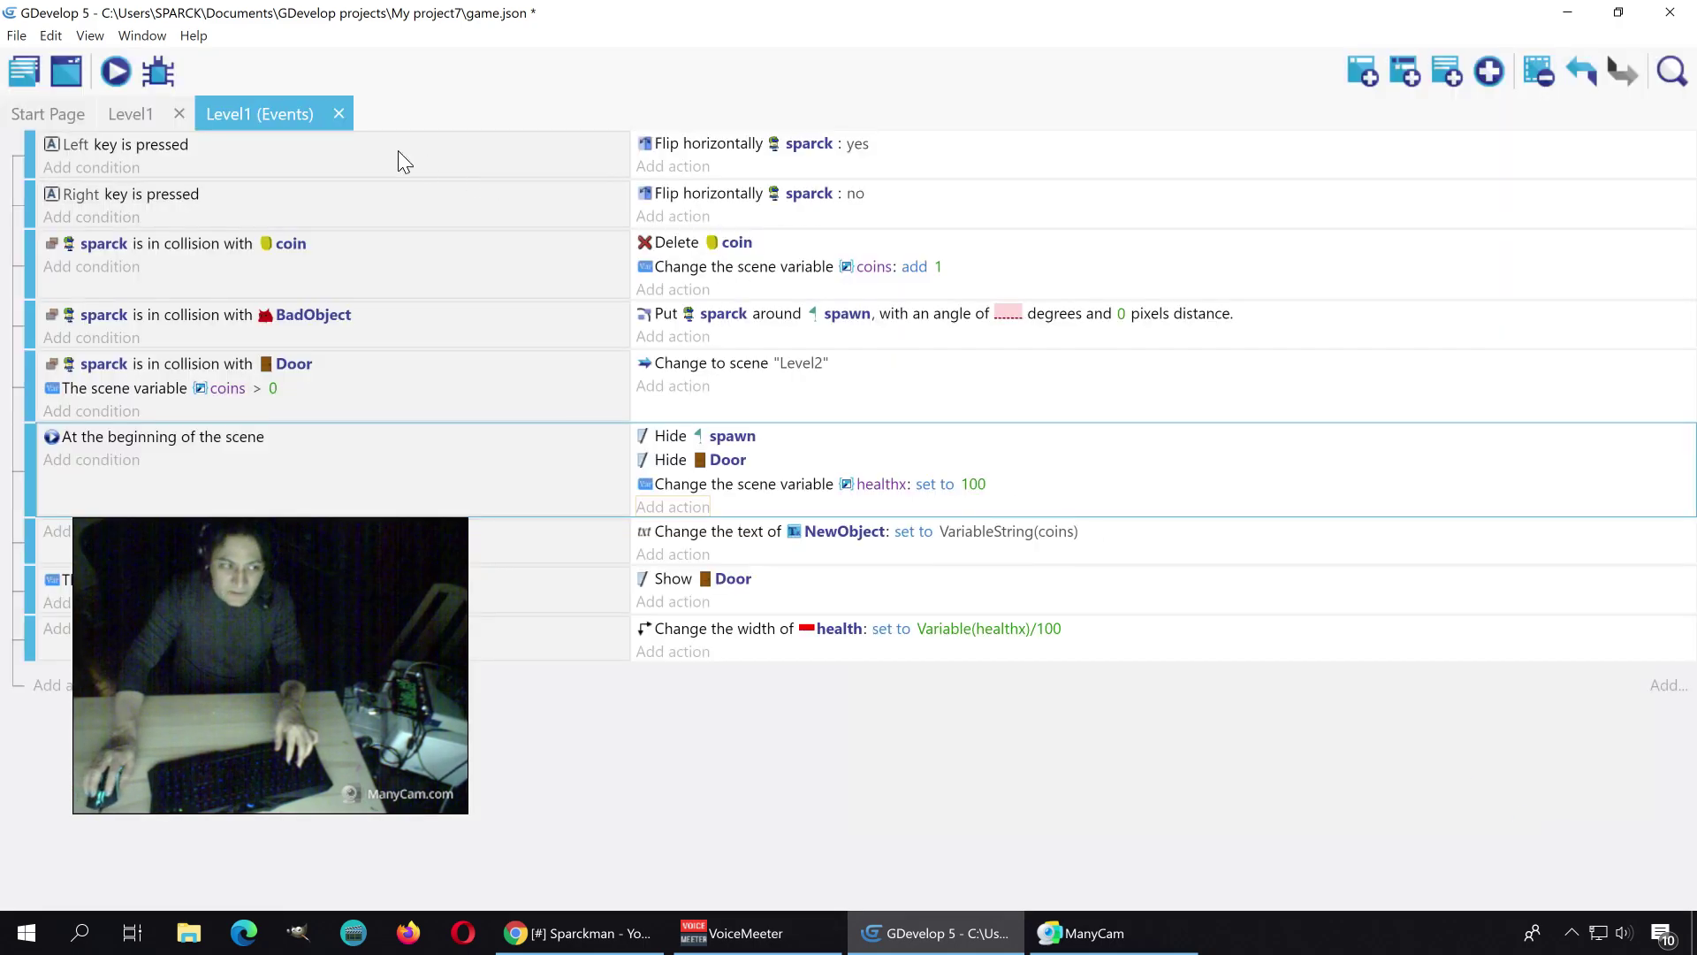
Step: Preview the level, walk and jump the character, then close the preview
click(122, 75)
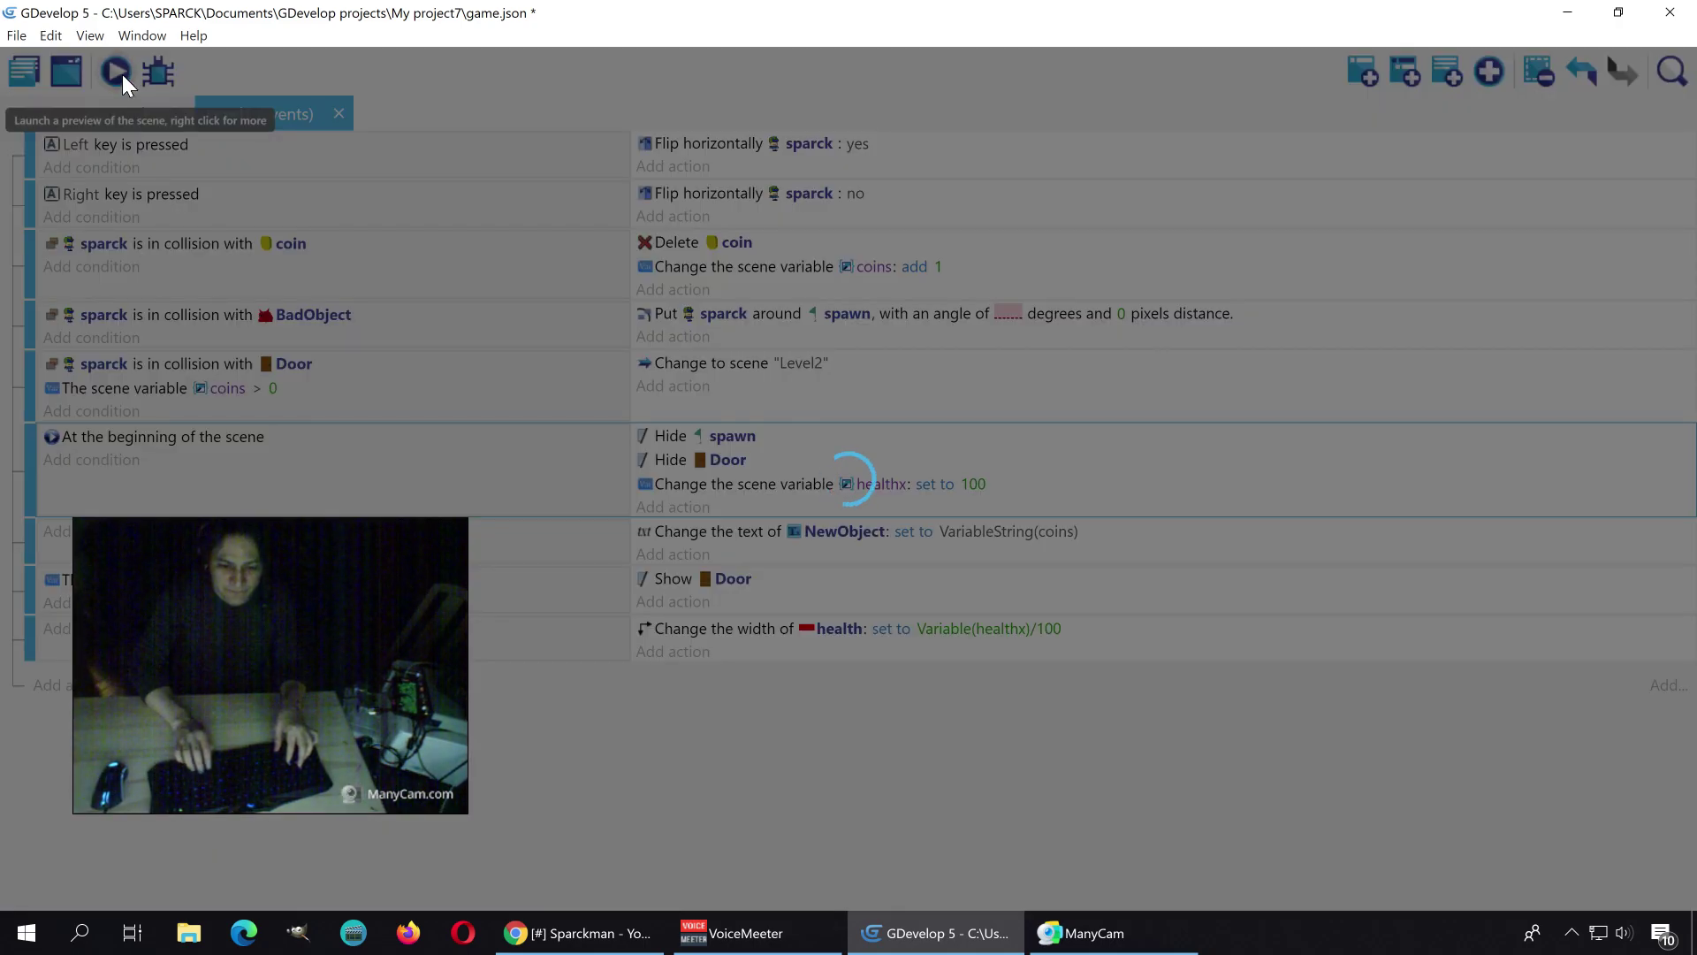
key(Left)
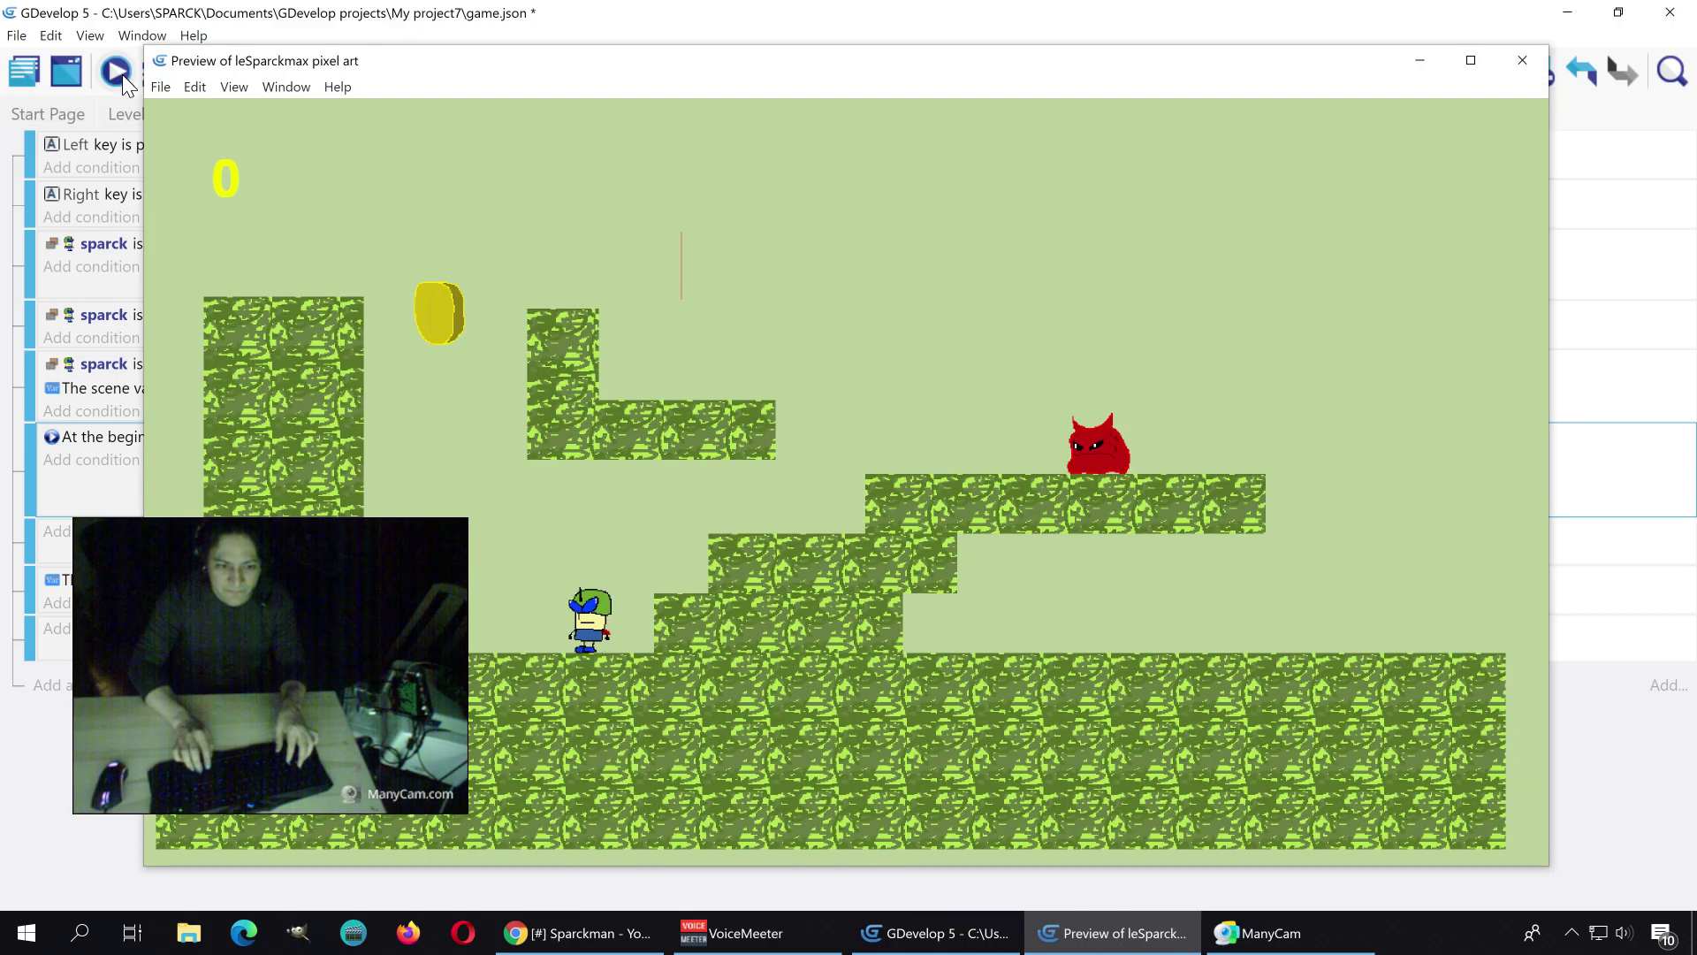
key(Right)
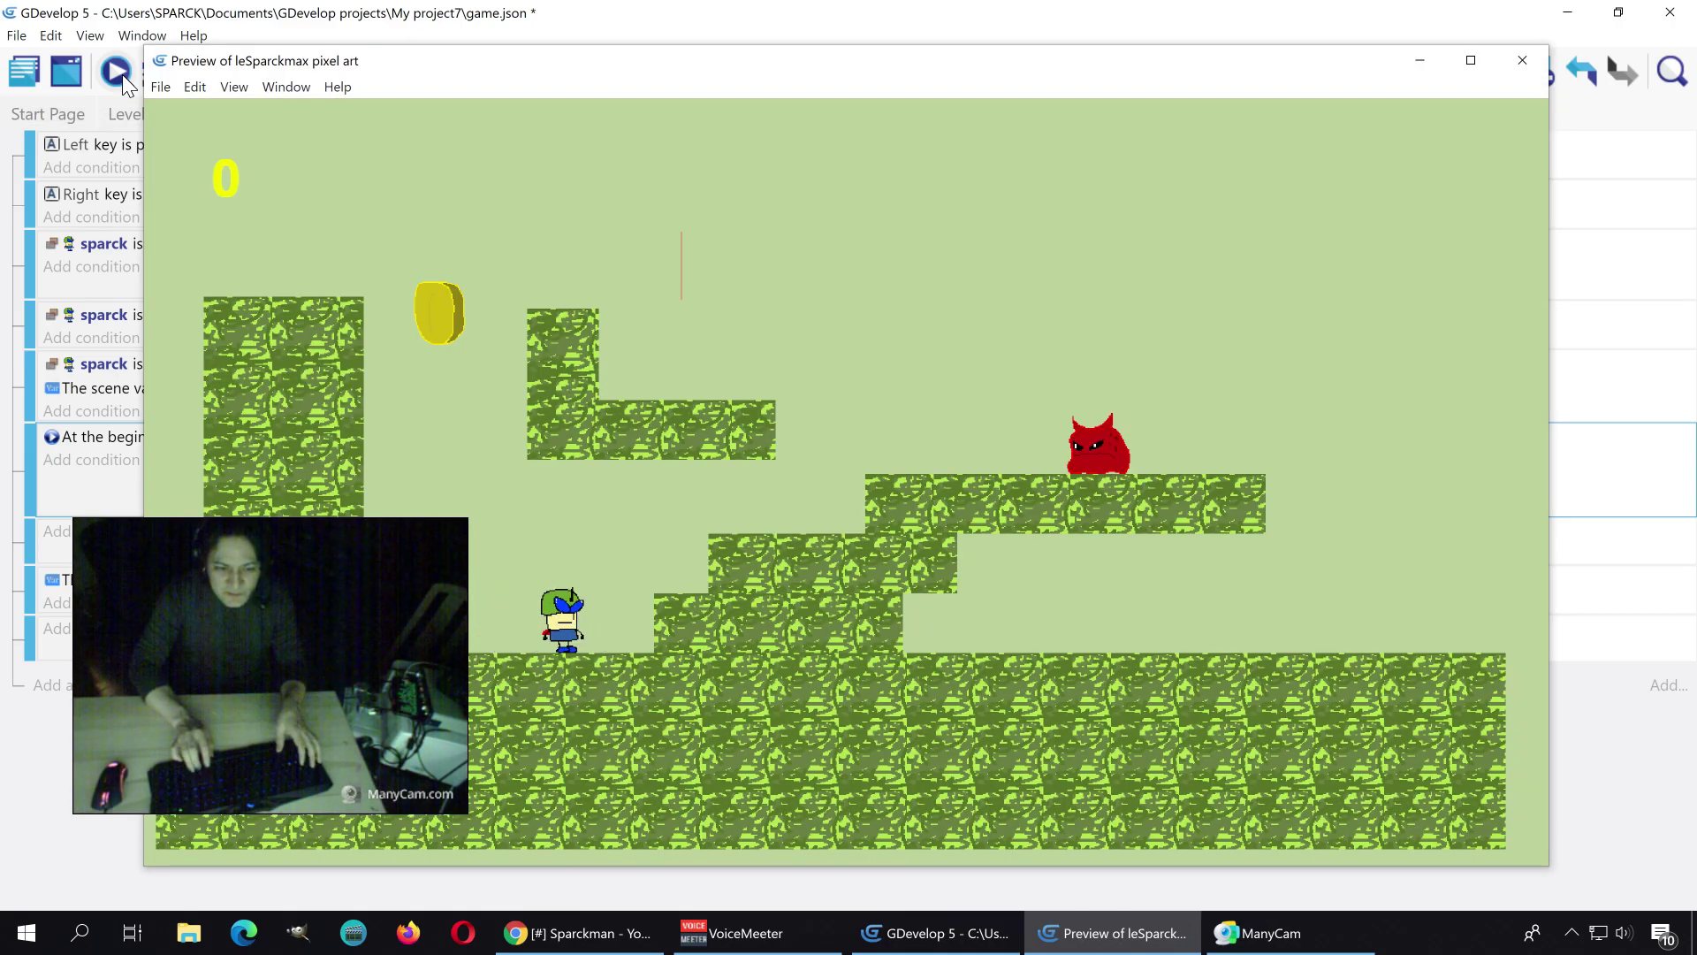
key(space)
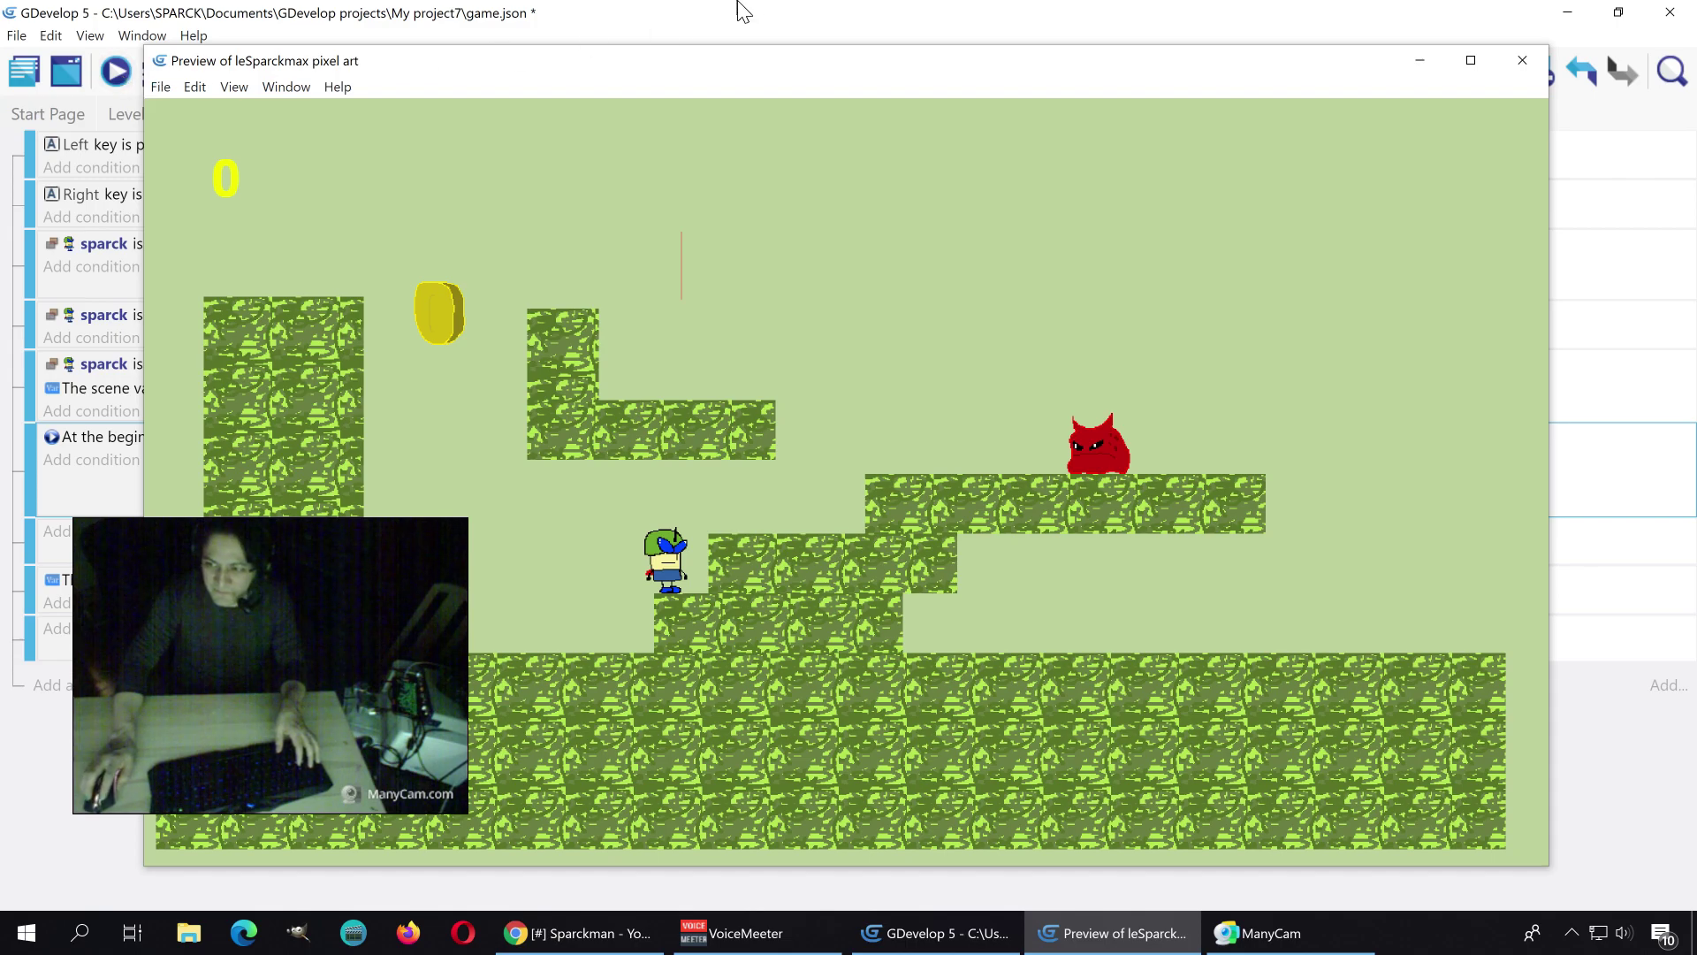
click(1523, 62)
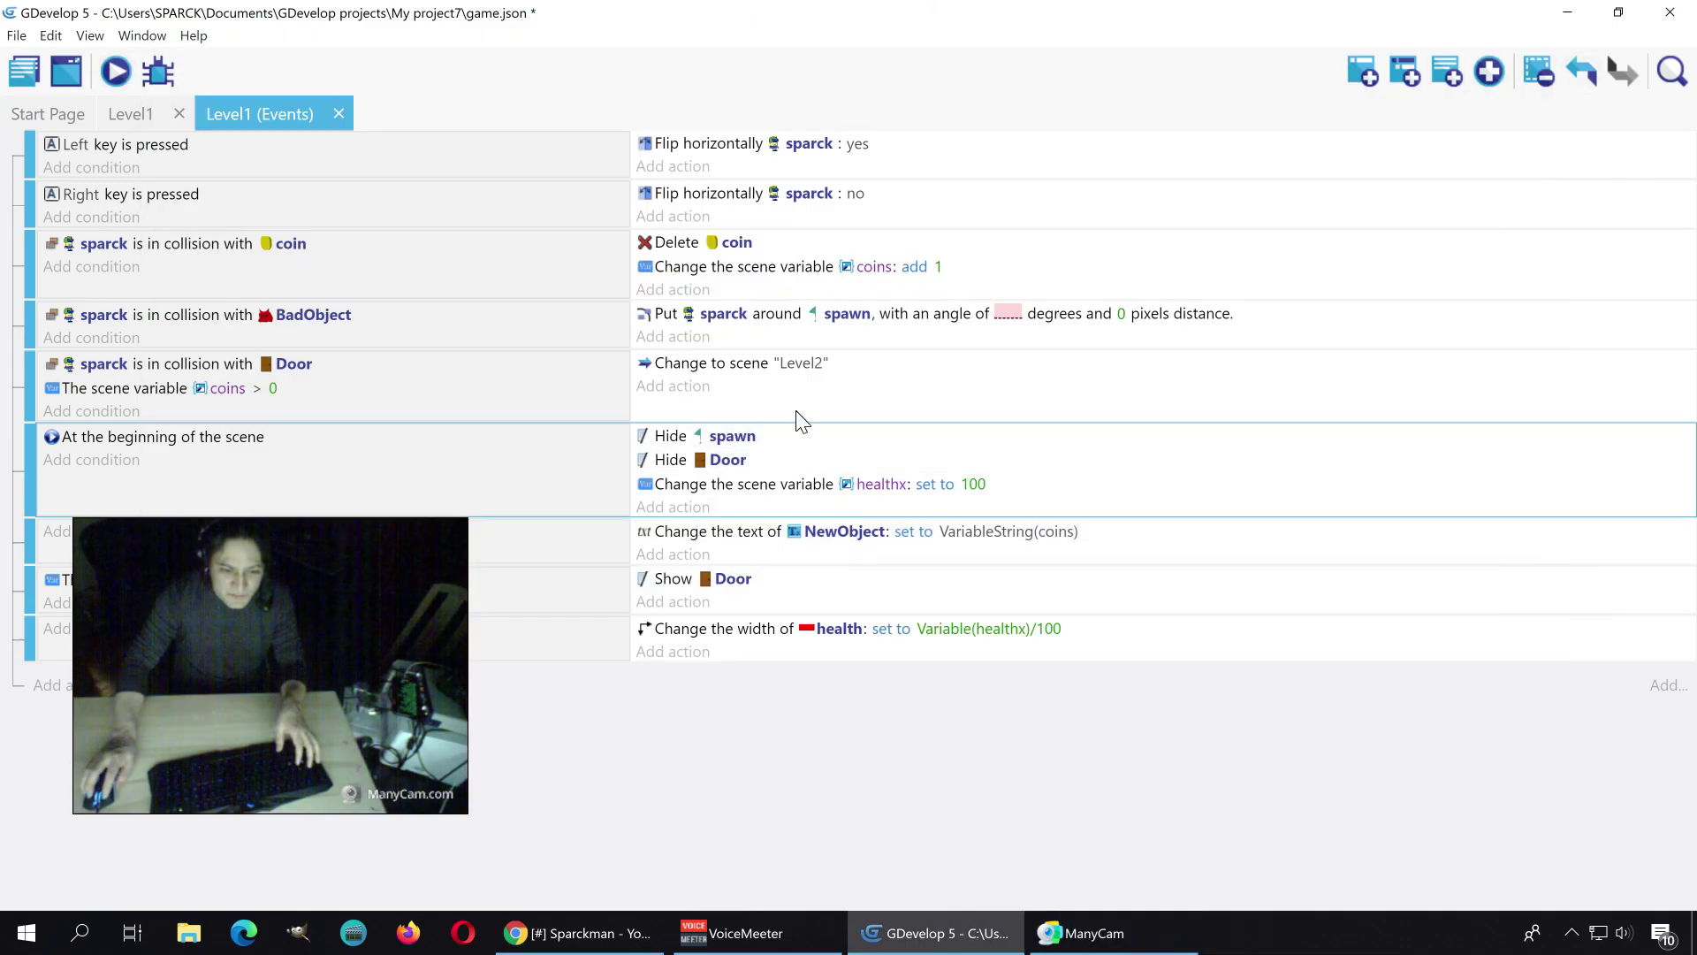
Step: Change healthx's starting value from 100 to 1000 and preview the game
click(974, 486)
click(860, 534)
text(000)
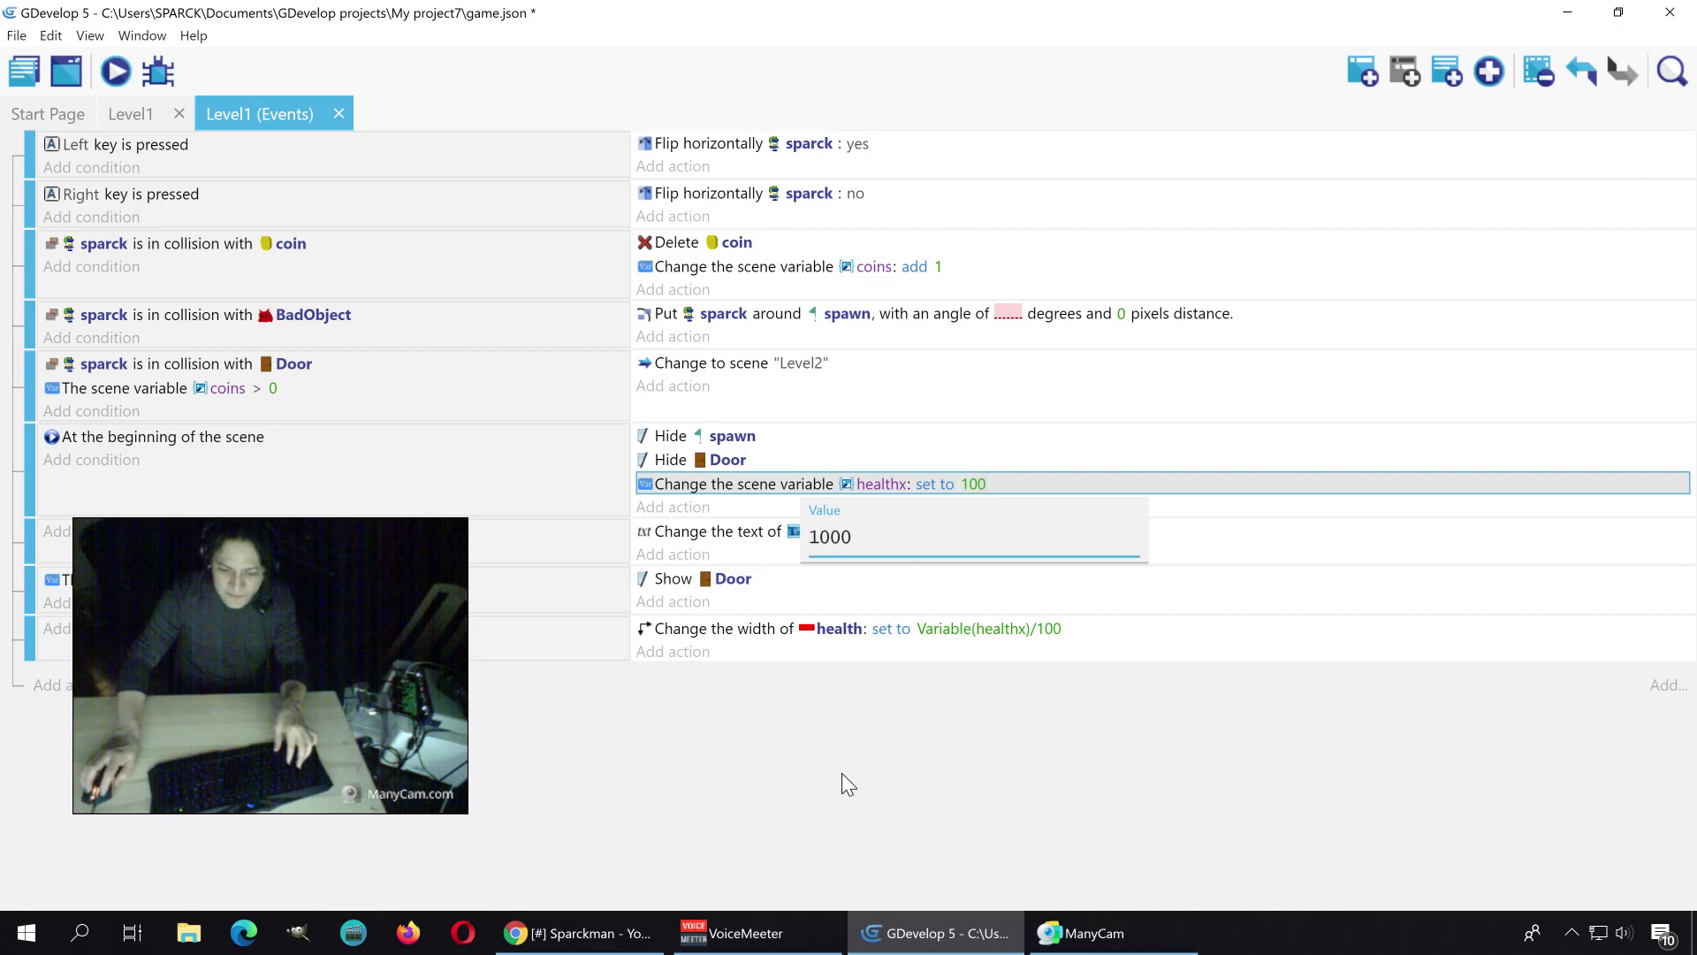
click(841, 772)
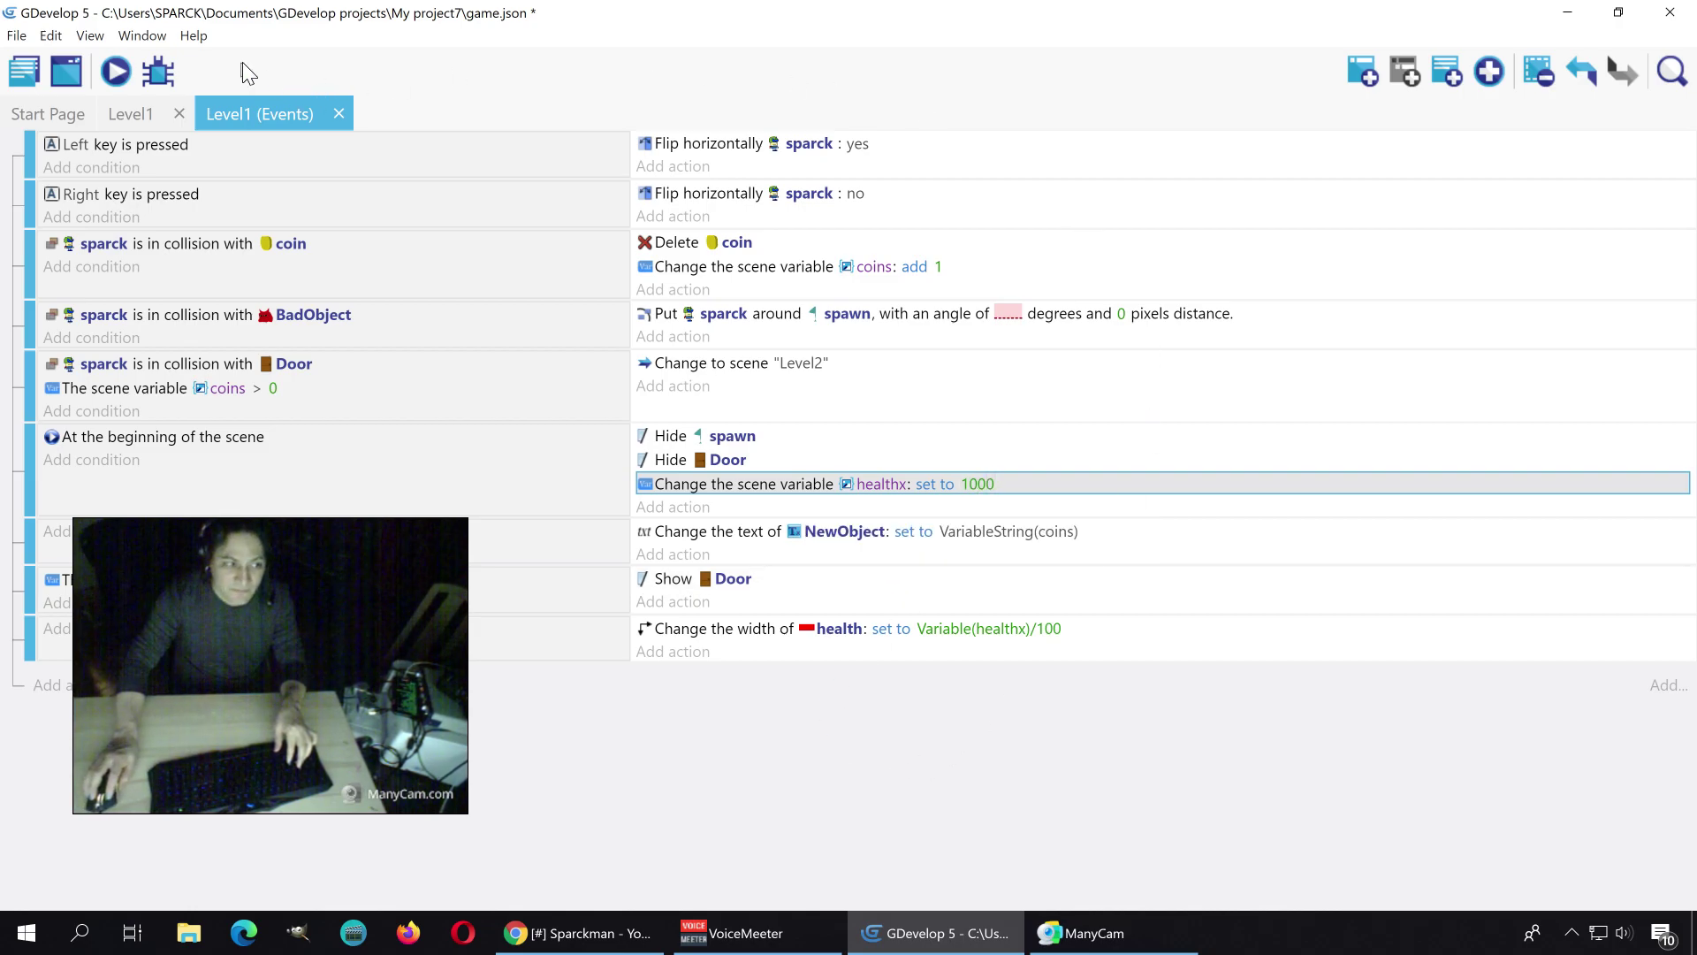
click(118, 78)
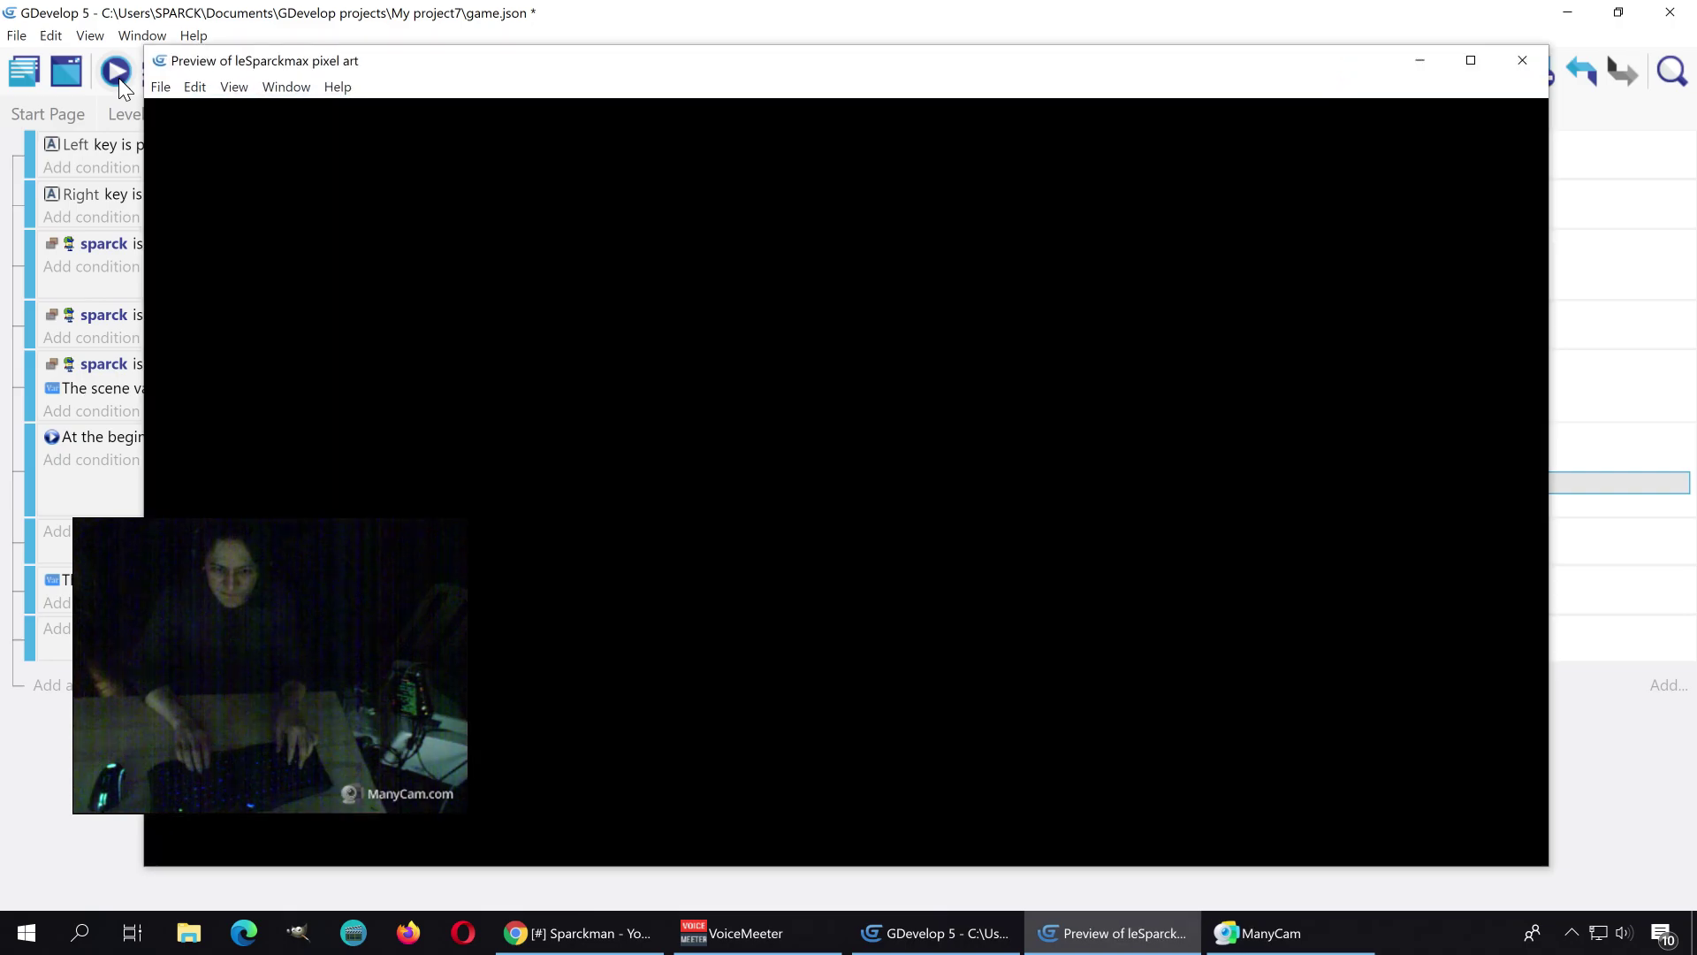
key(Right)
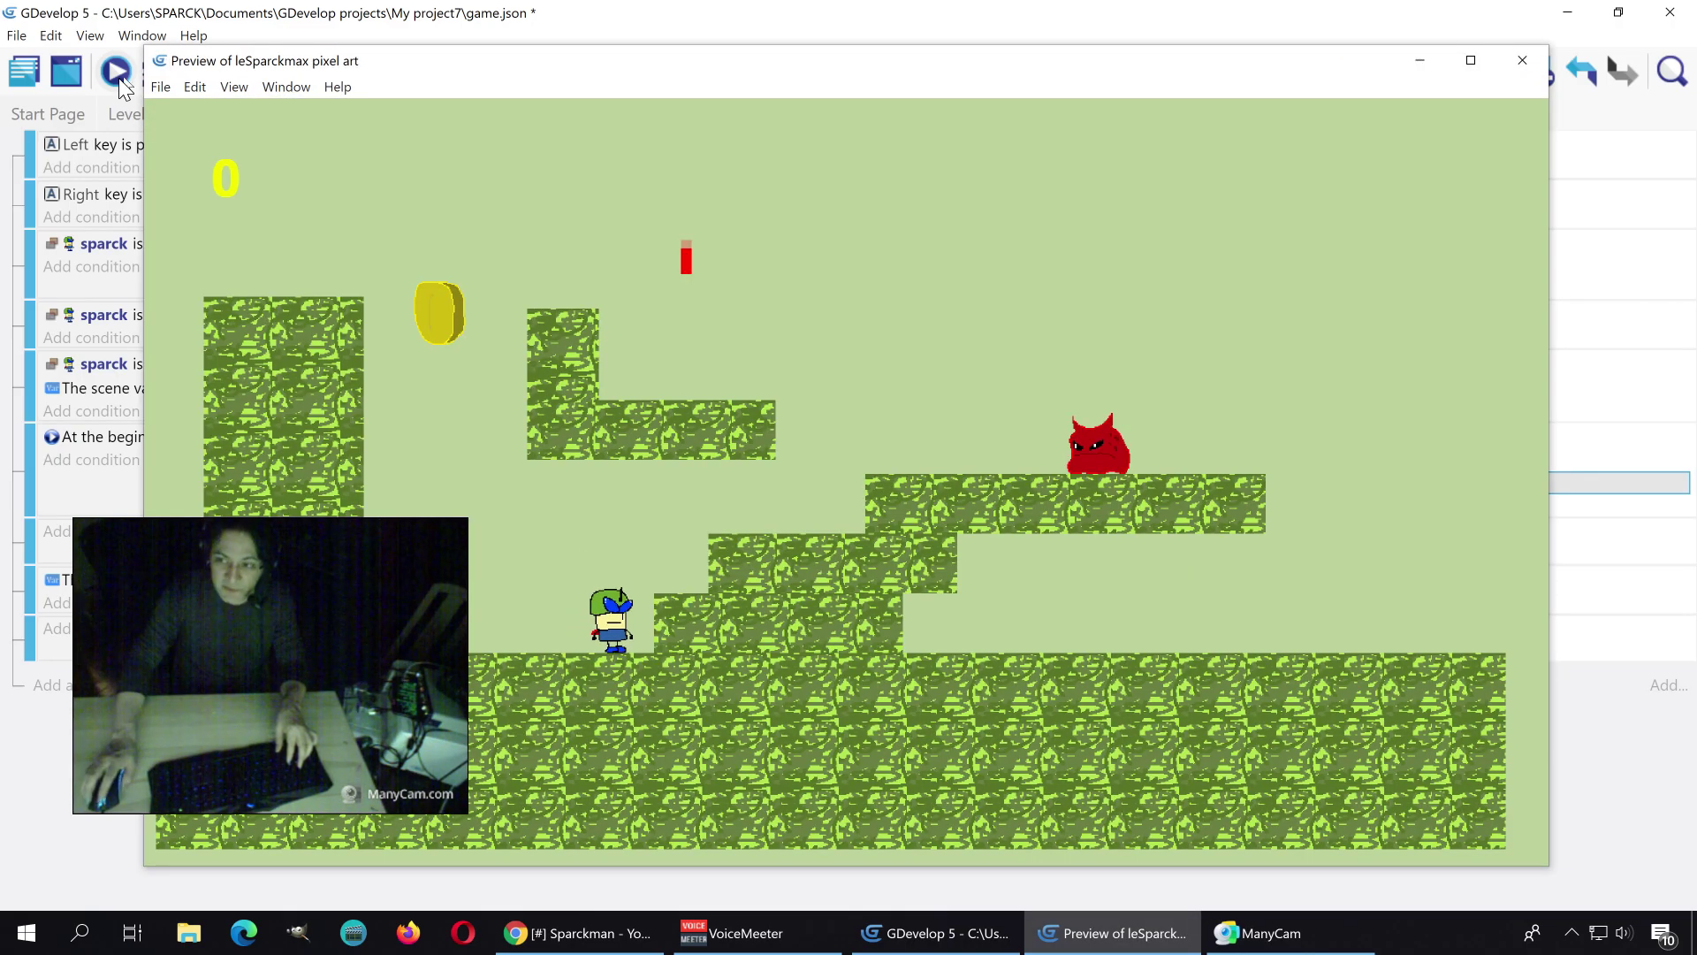
Step: Close the preview and change the width formula to Variable(healthx)/10
click(1521, 61)
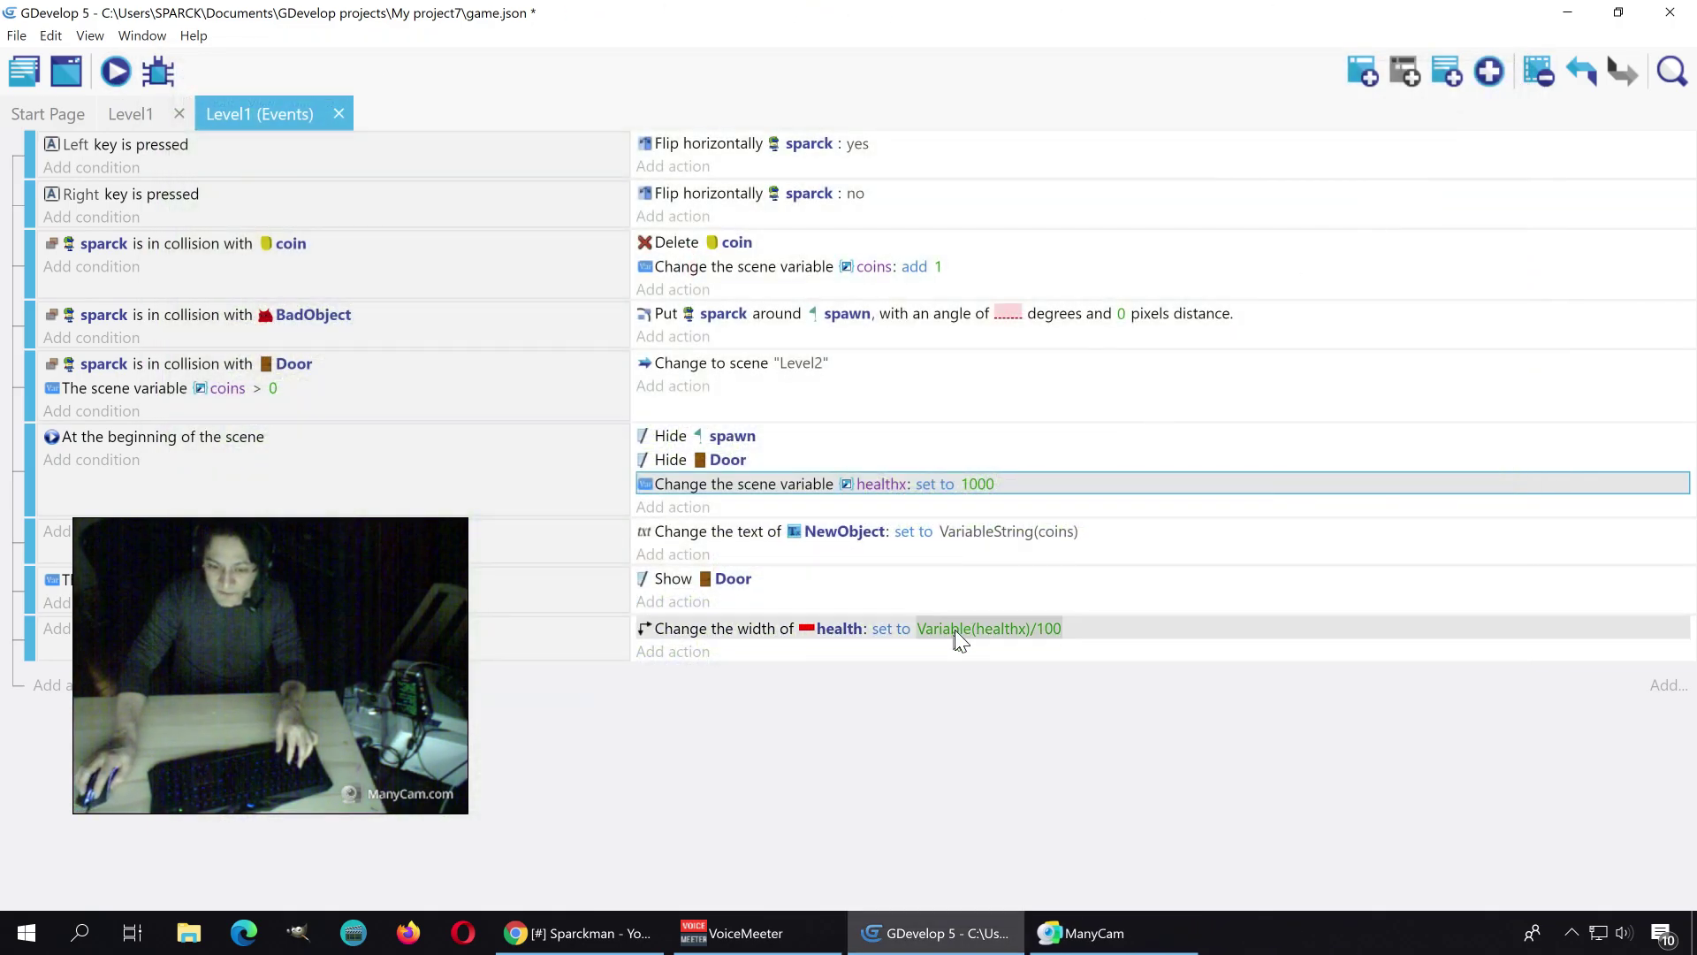
click(1056, 629)
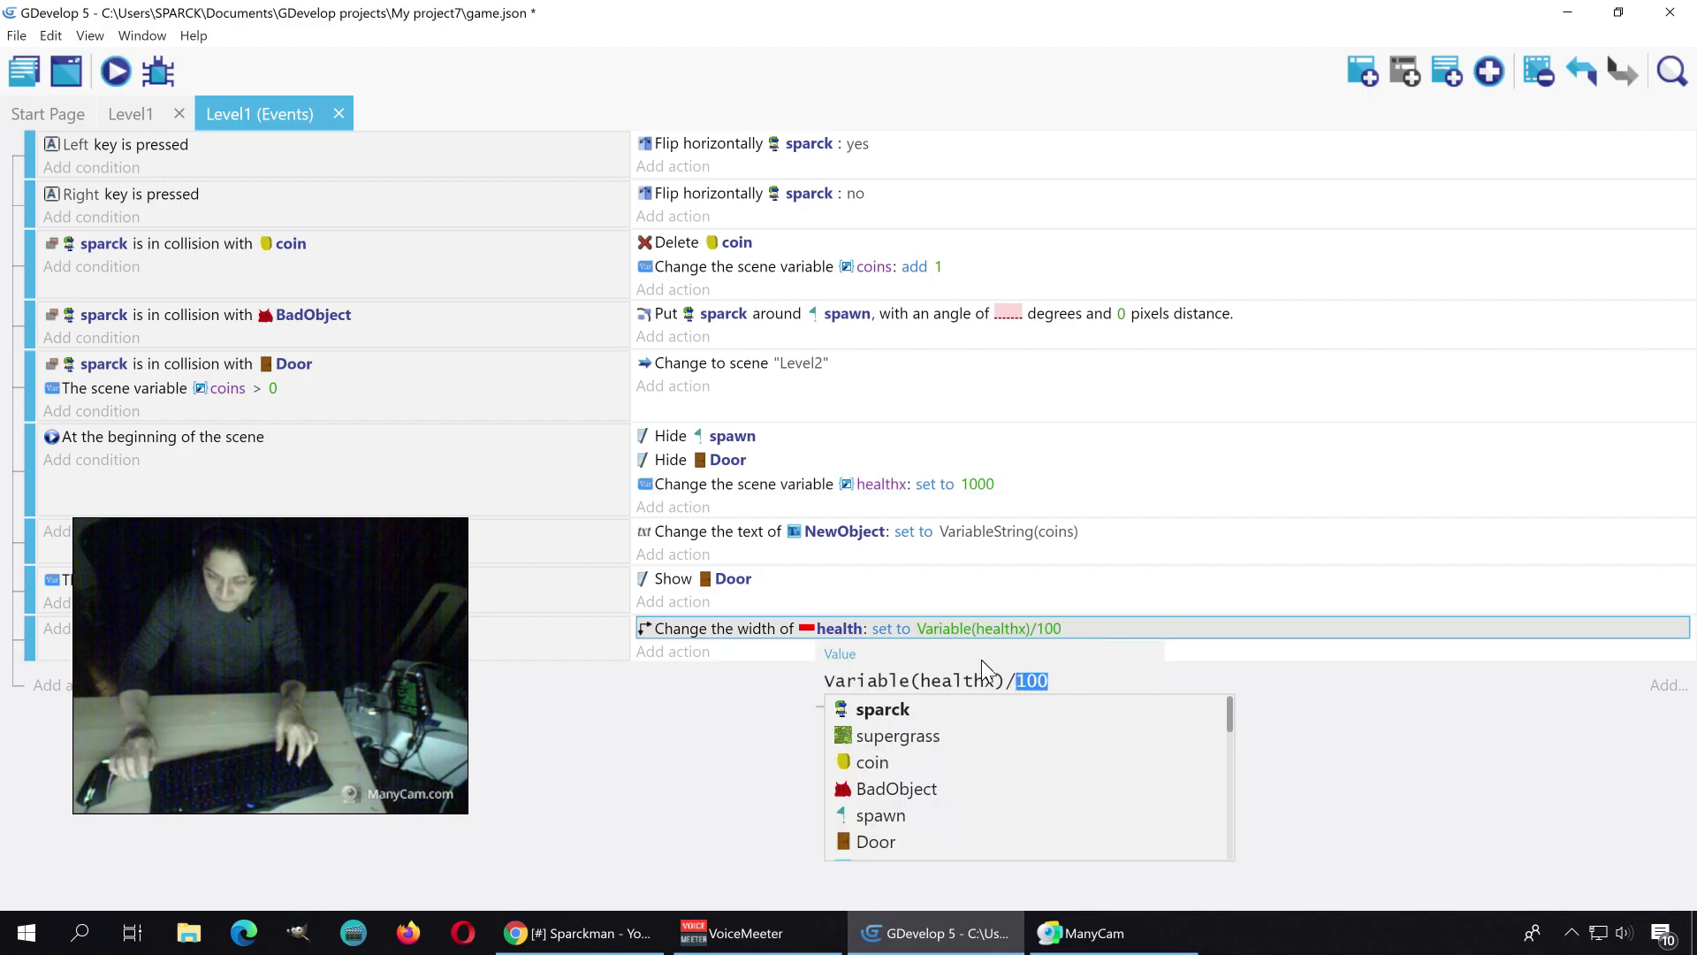
text(10)
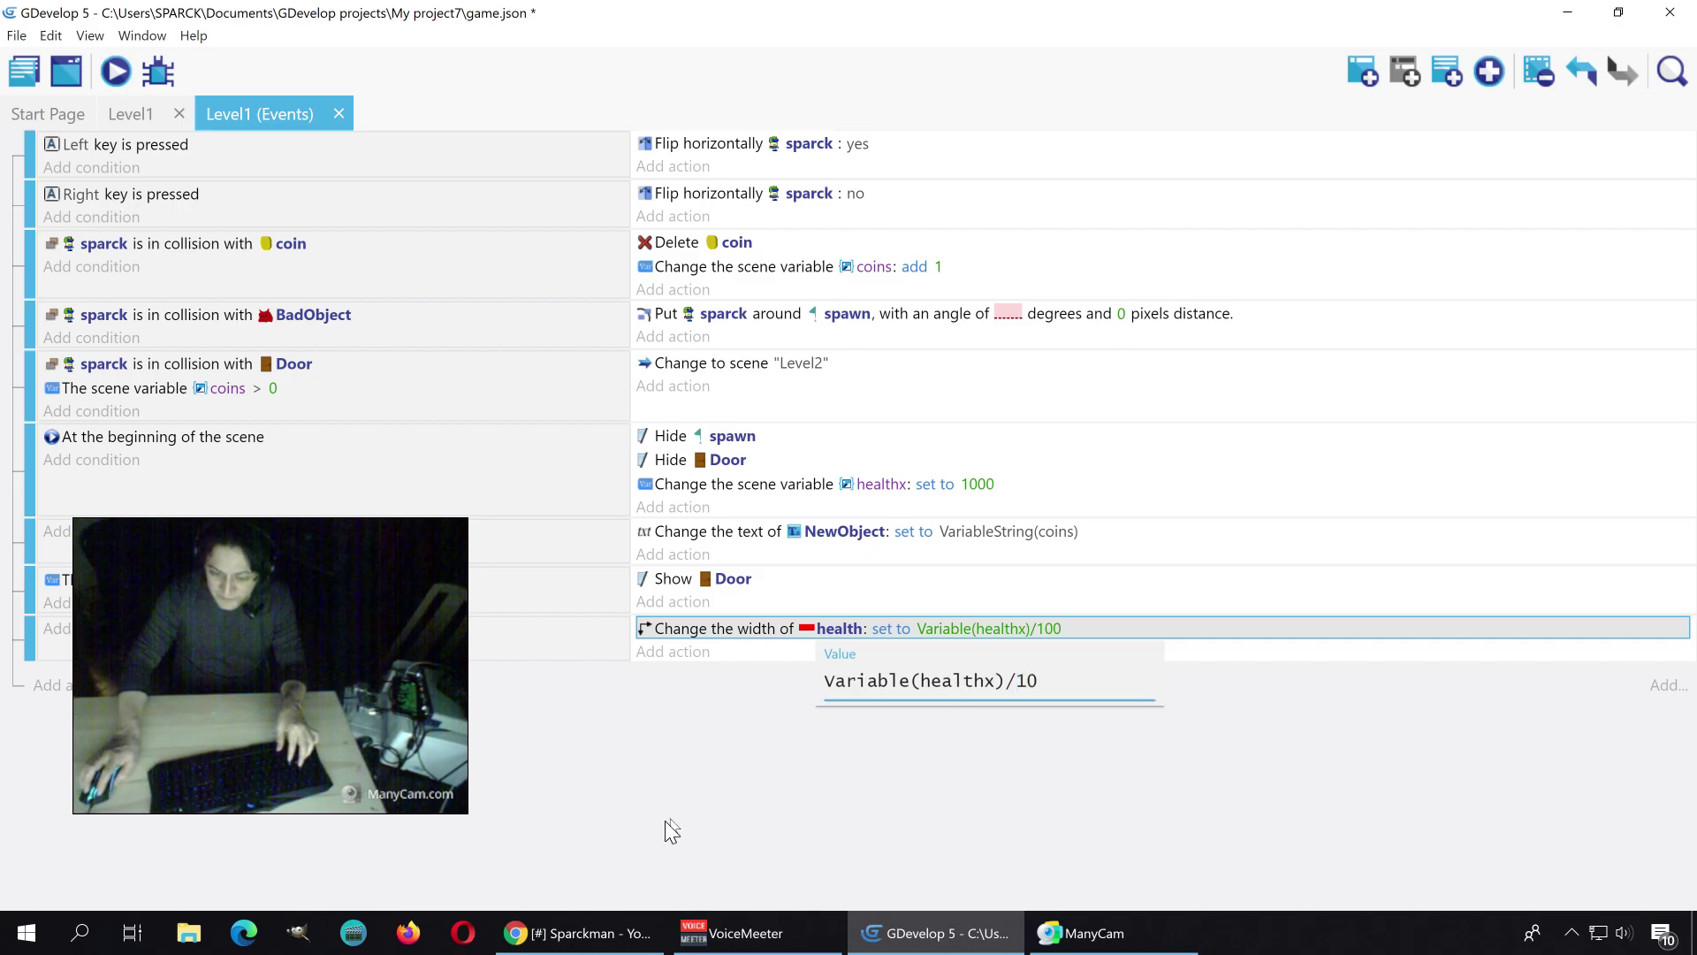
click(597, 786)
Step: Preview the game to check the wider health bar, then close it
click(118, 75)
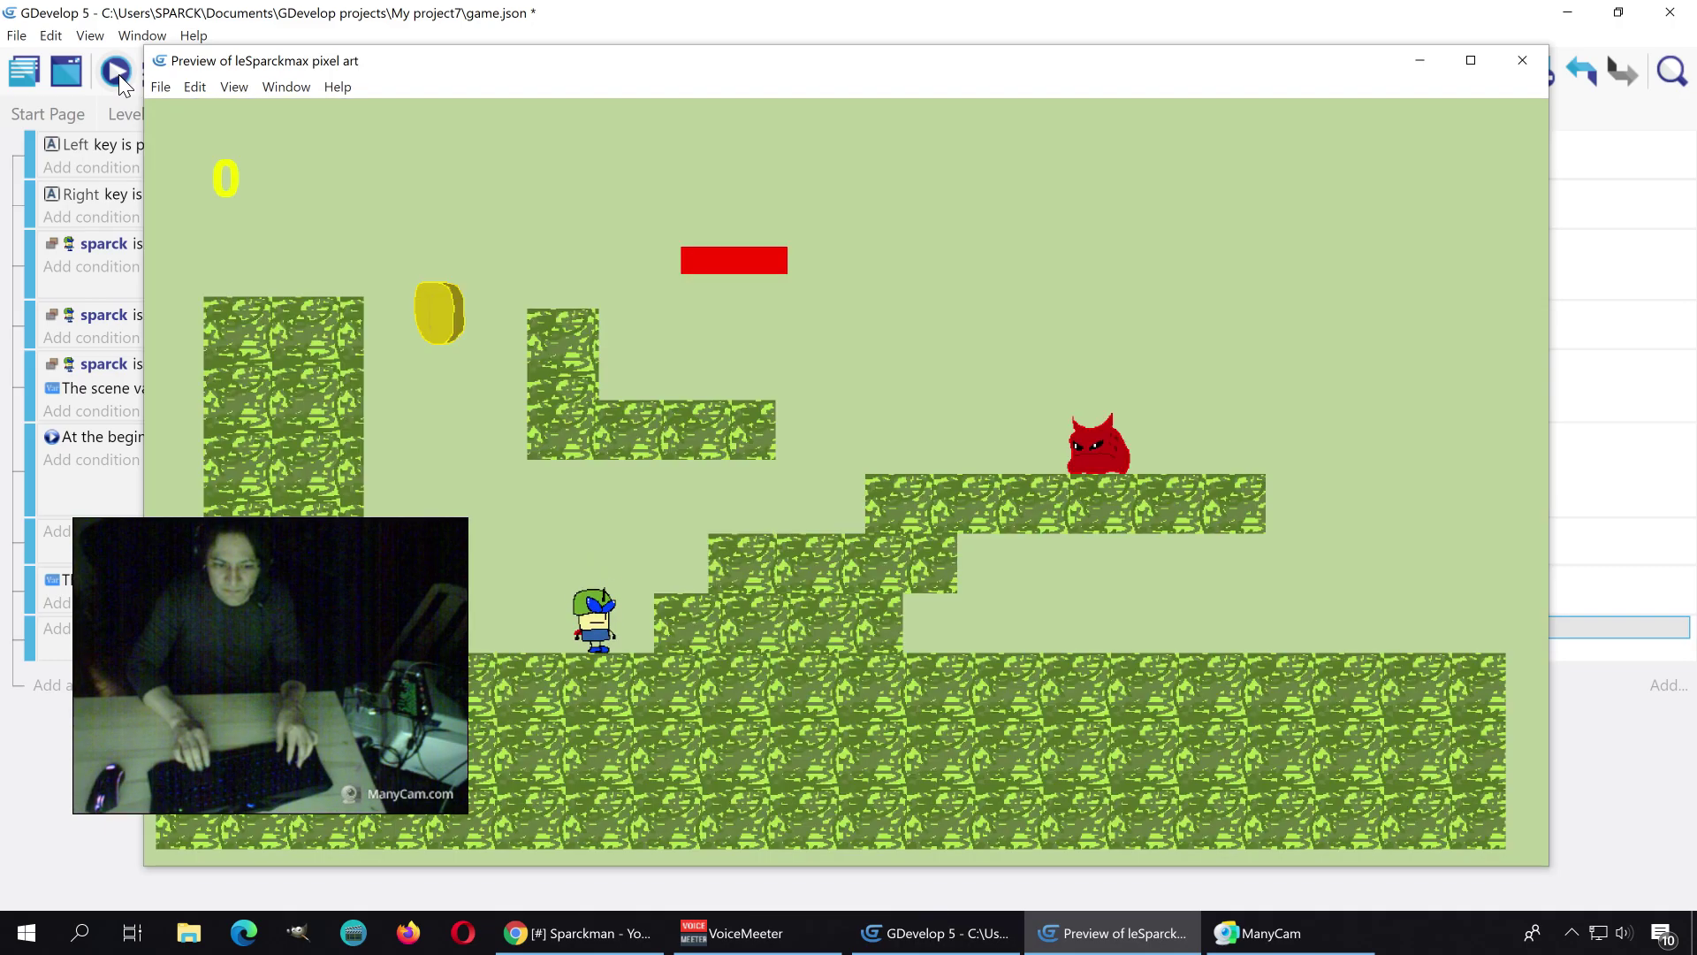
key(Left)
key(Right)
key(space)
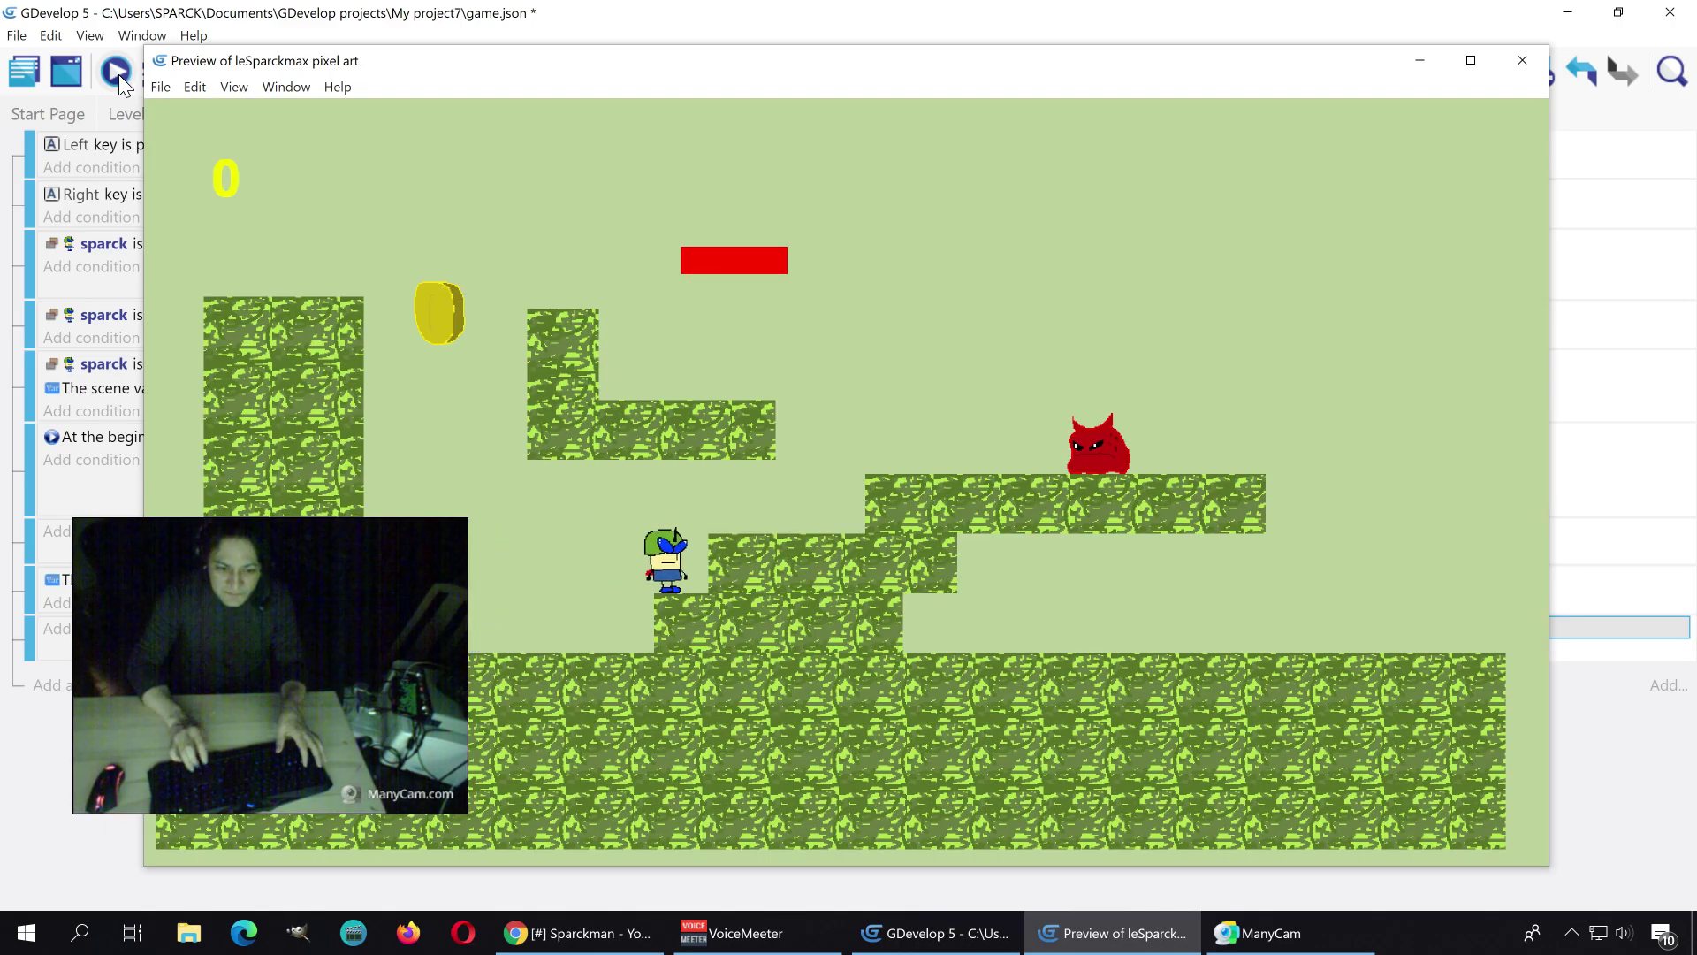
click(1522, 60)
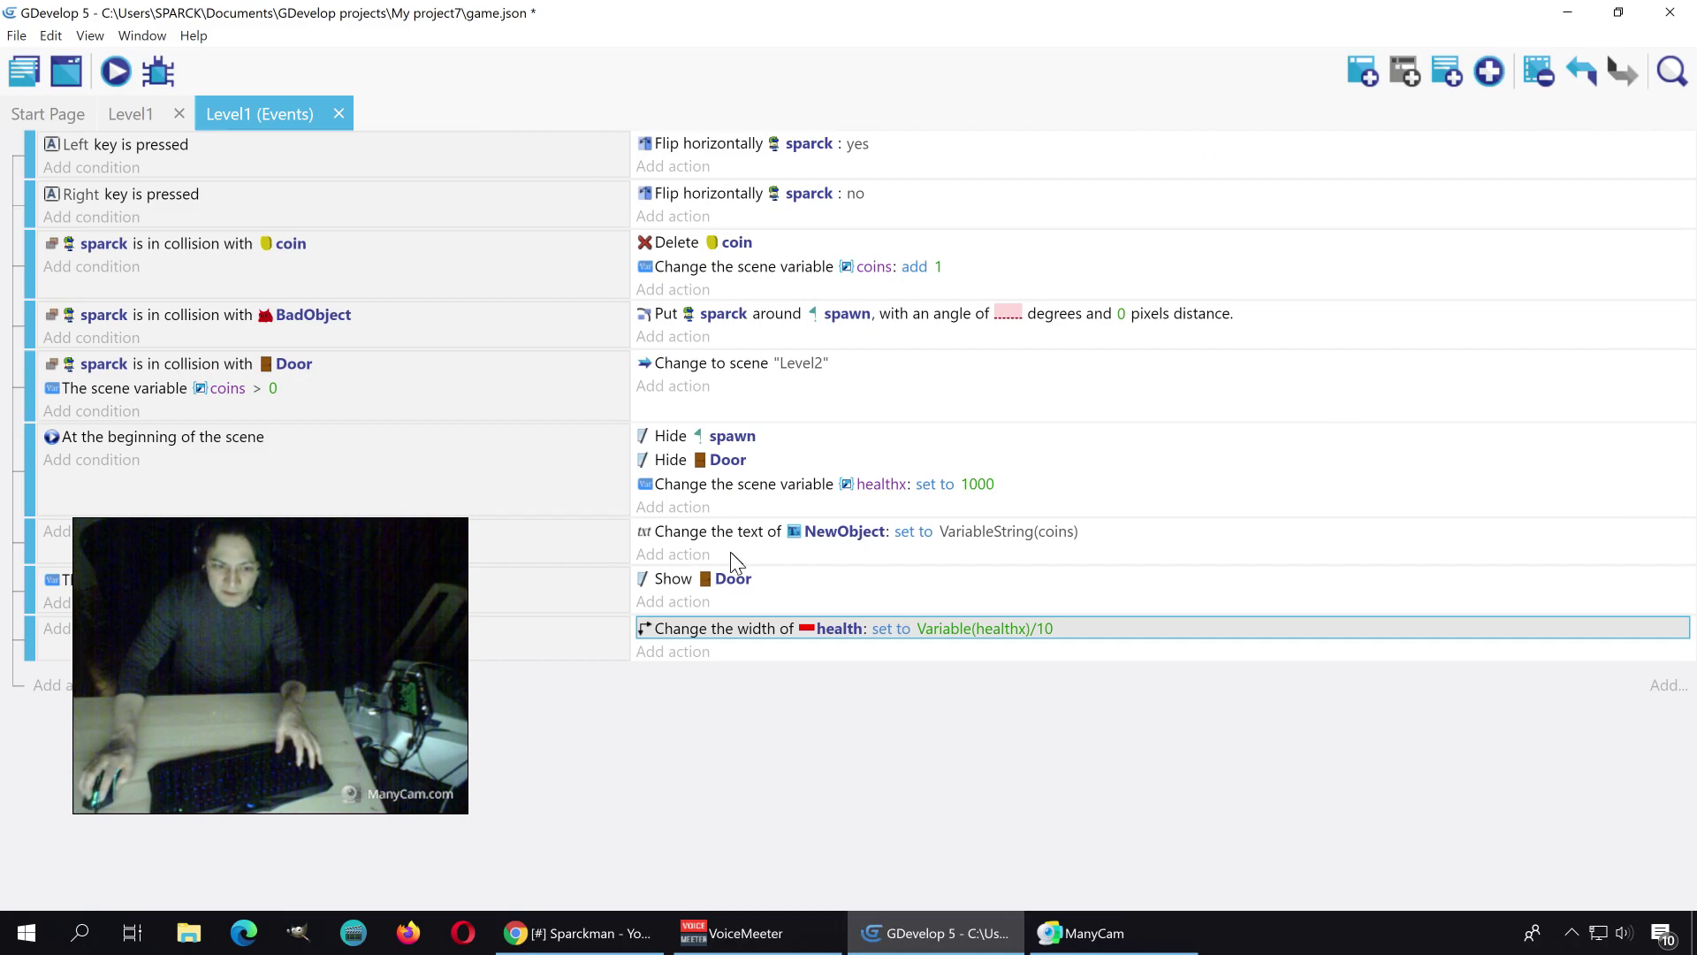
Step: Add a new event with a Keyboard 'Key pressed' condition for the Return key
click(137, 695)
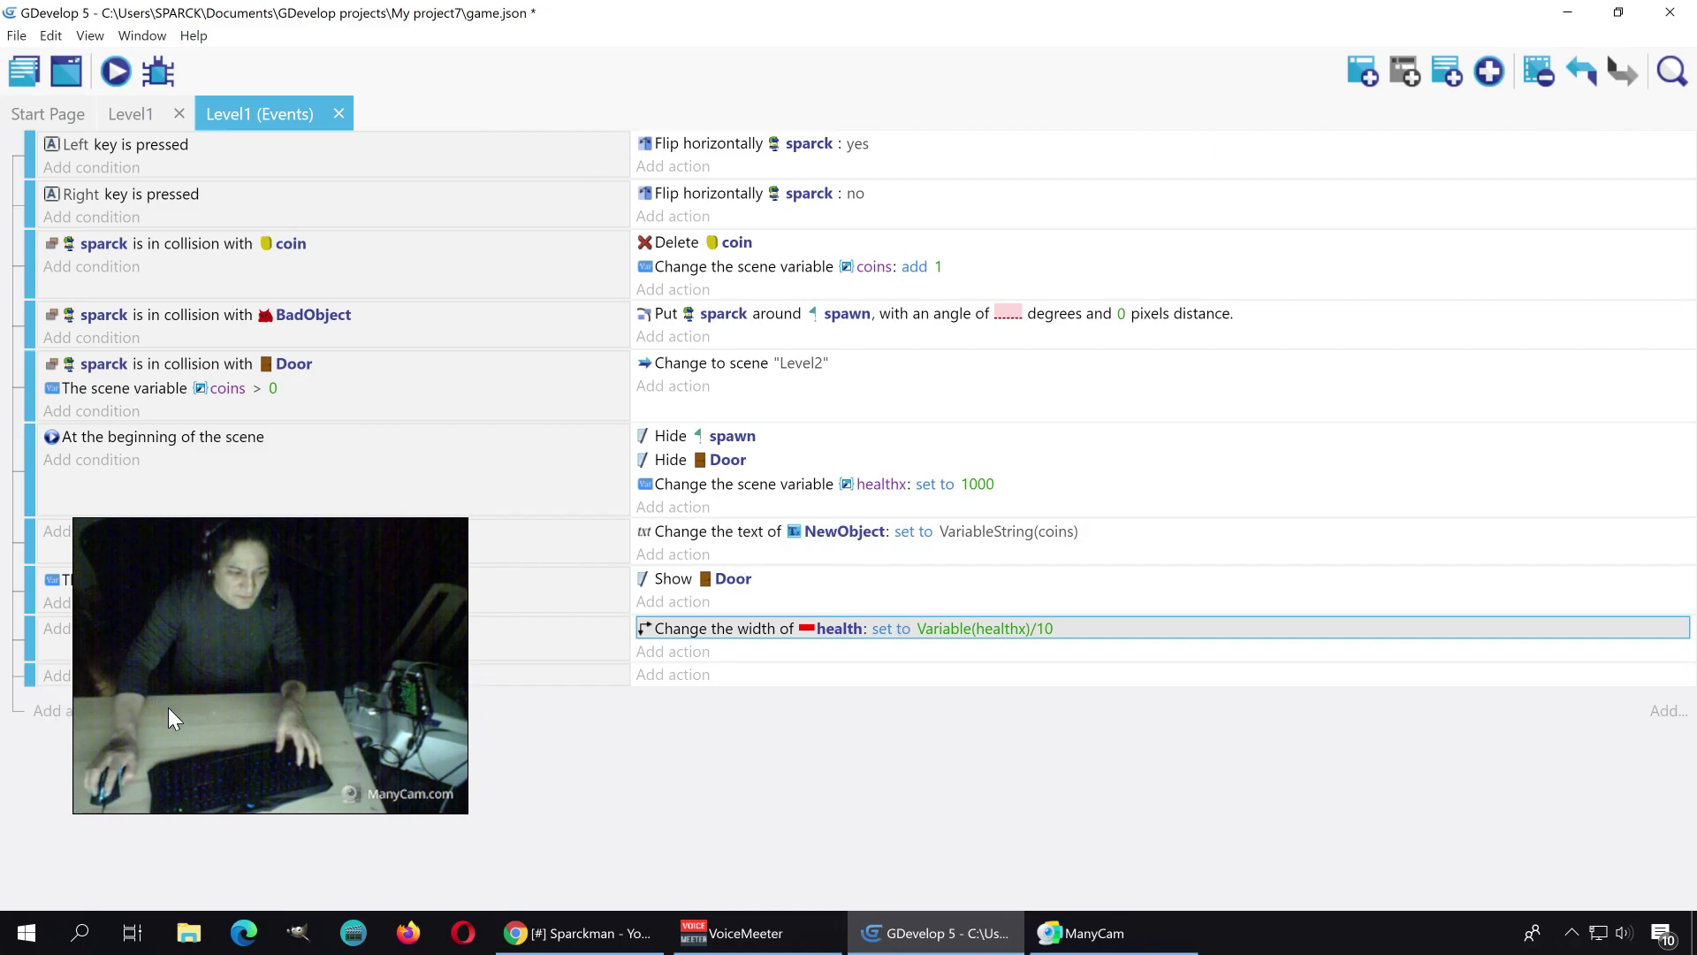
click(106, 680)
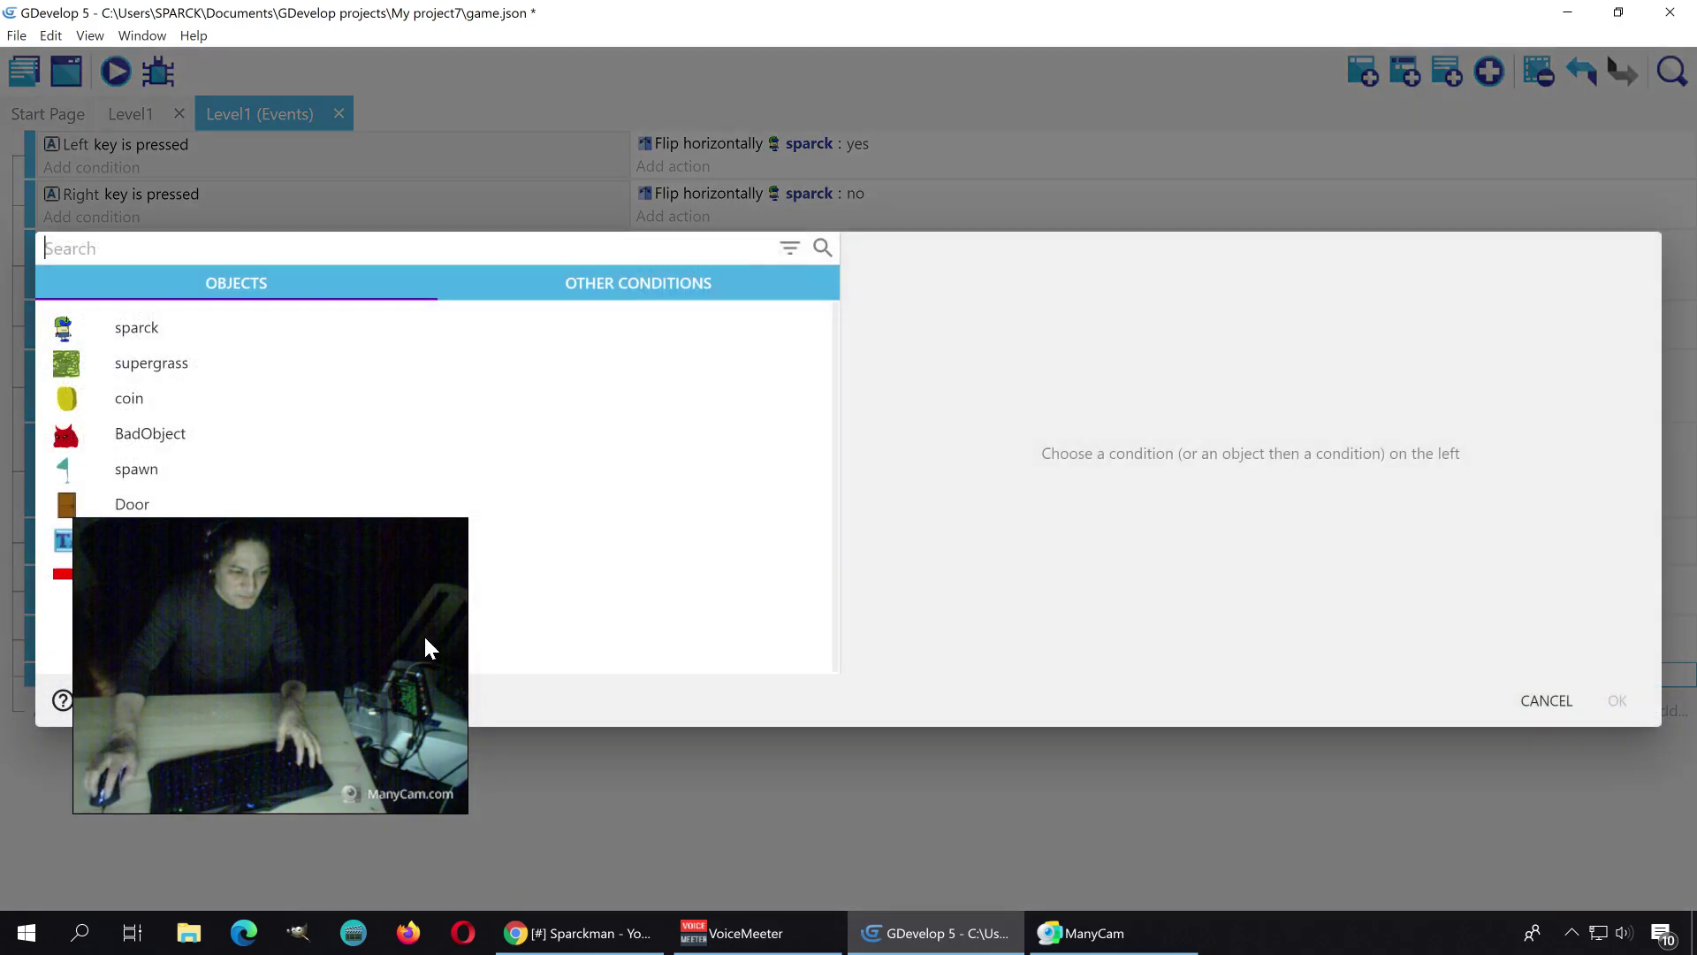
click(700, 285)
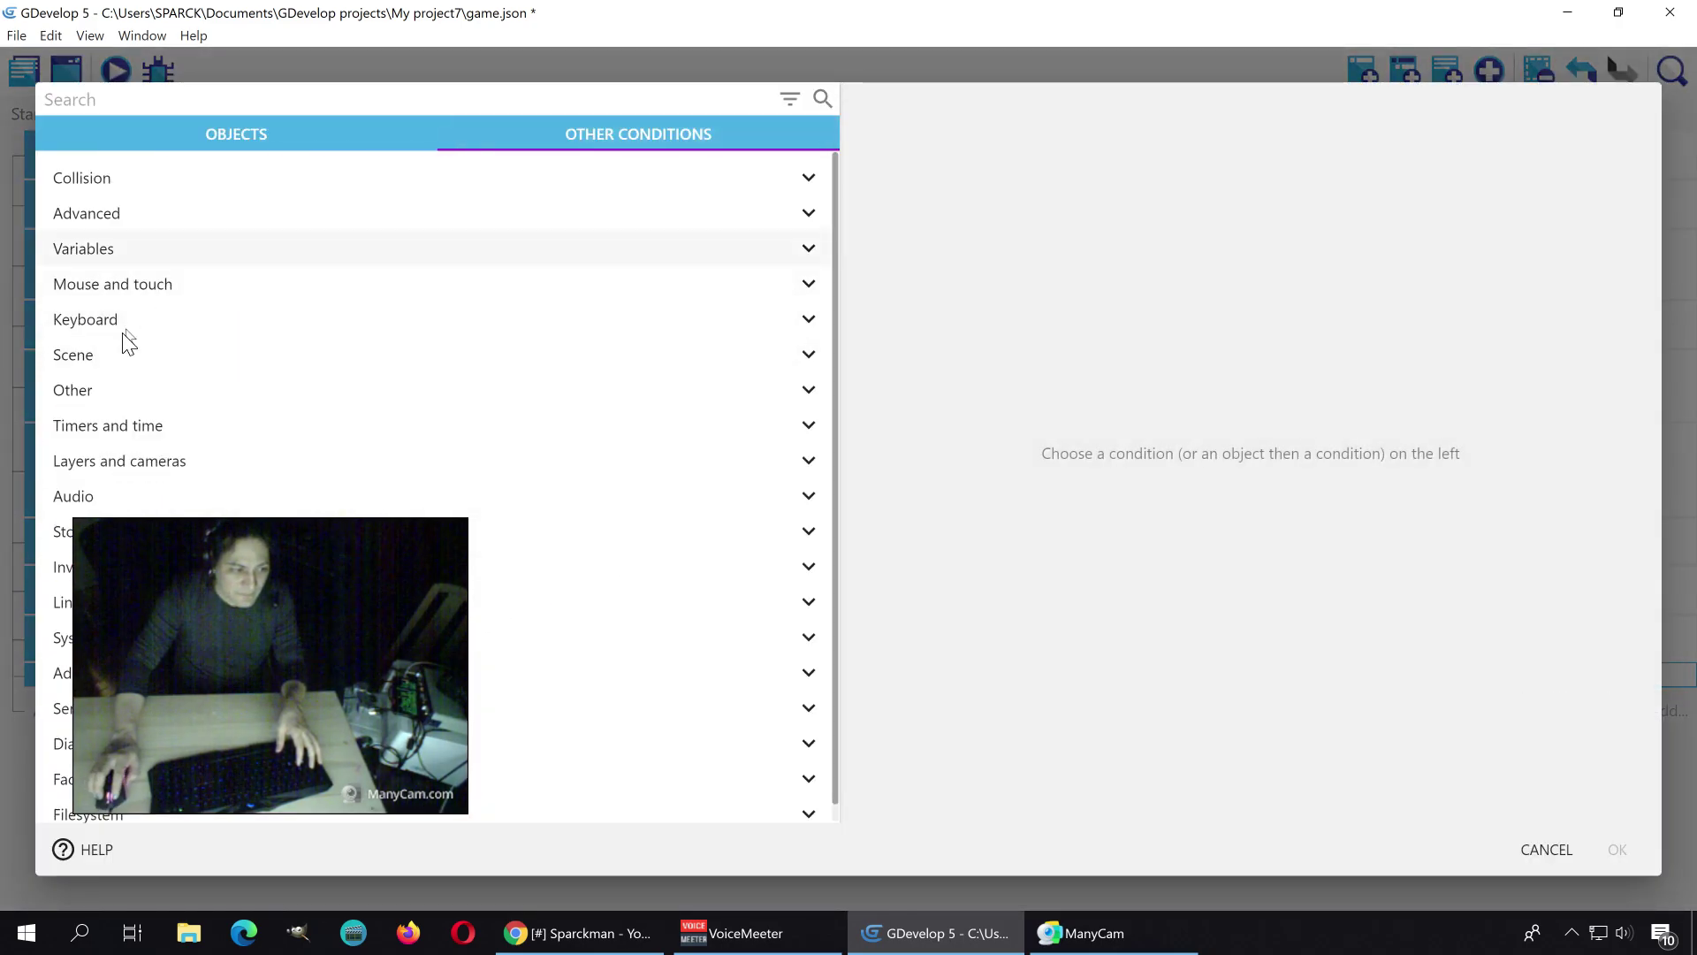
click(210, 324)
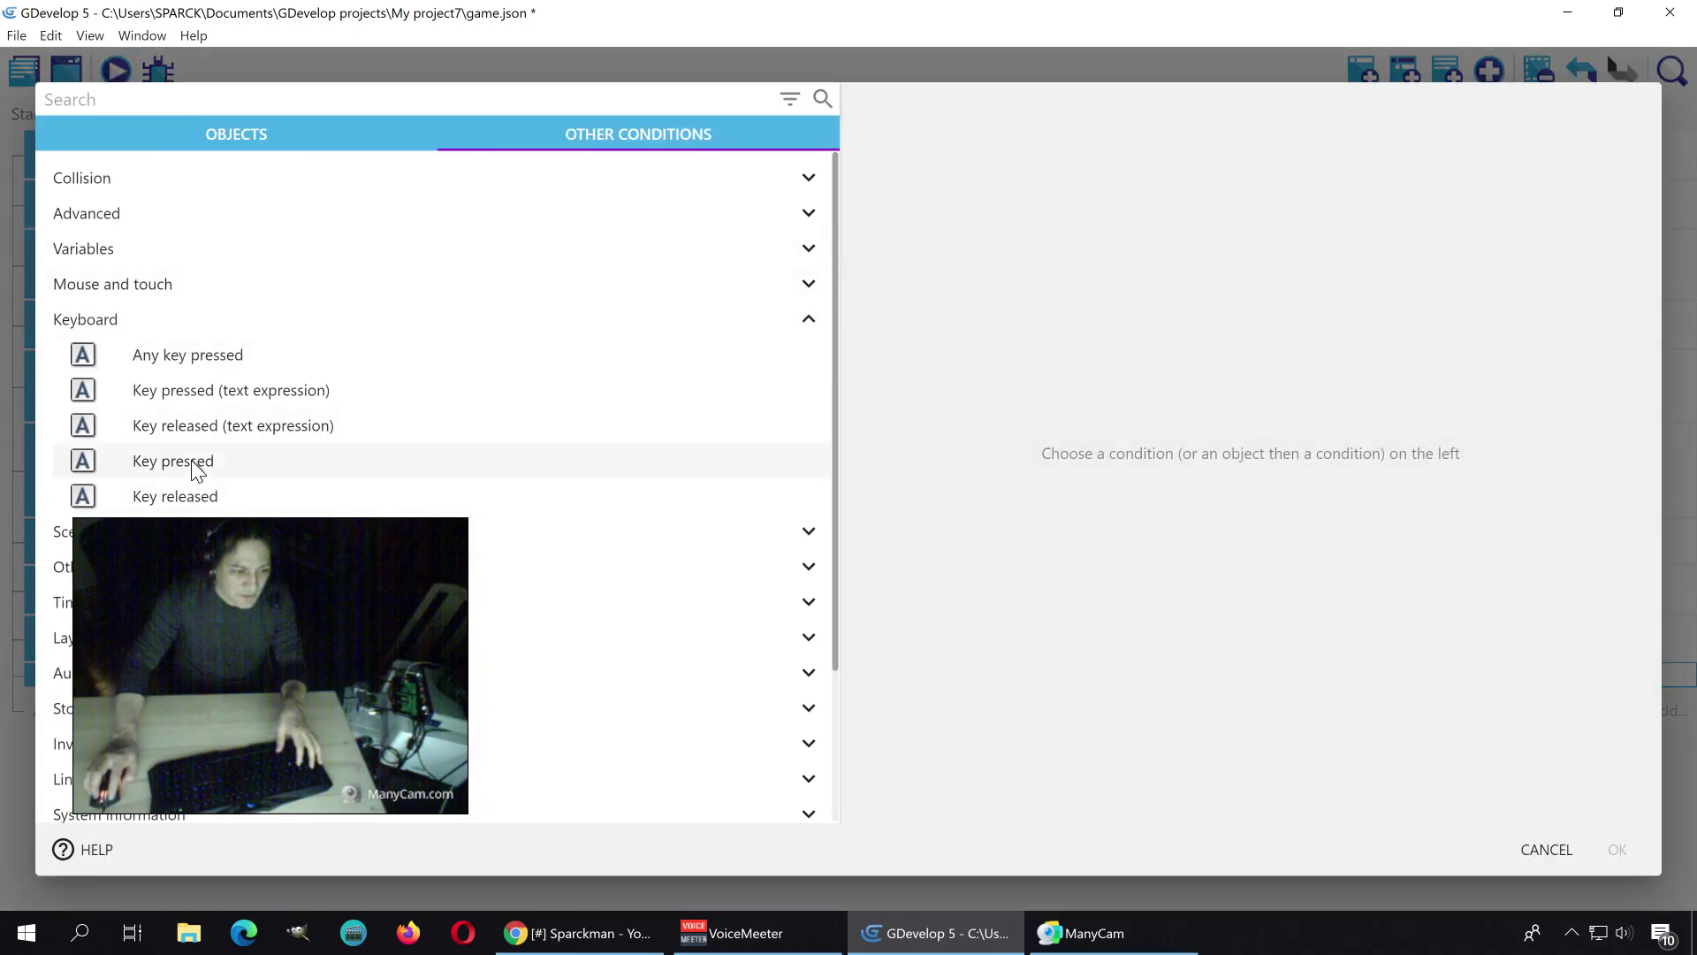
click(245, 476)
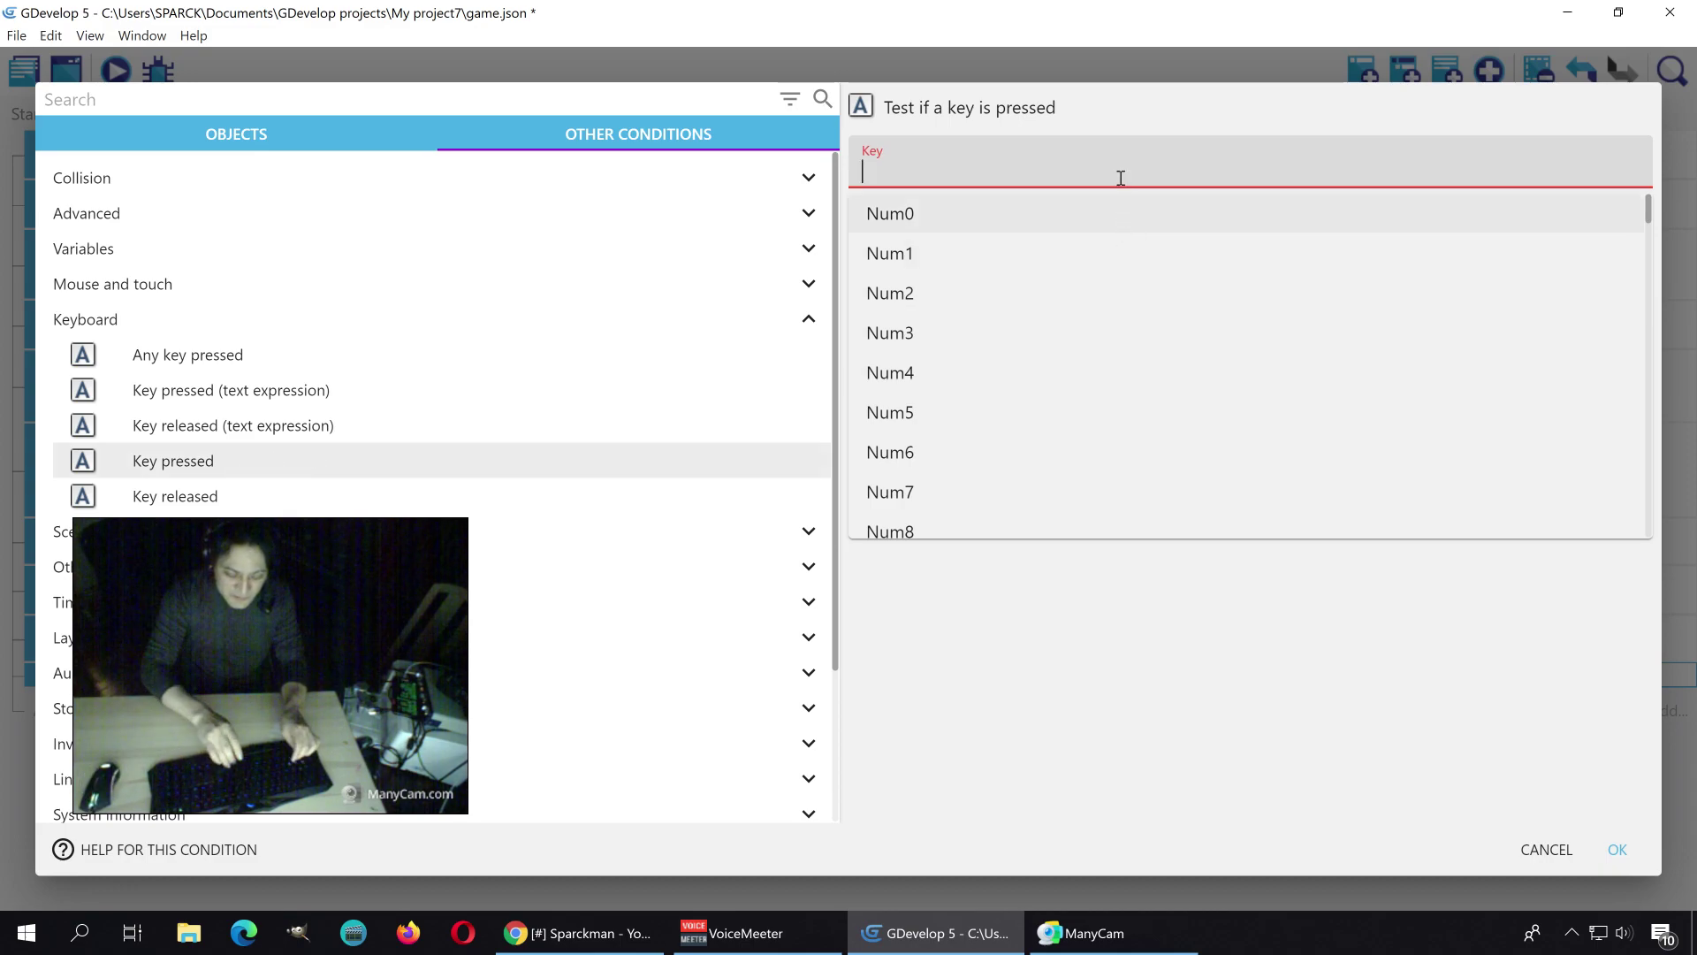
text(Enter)
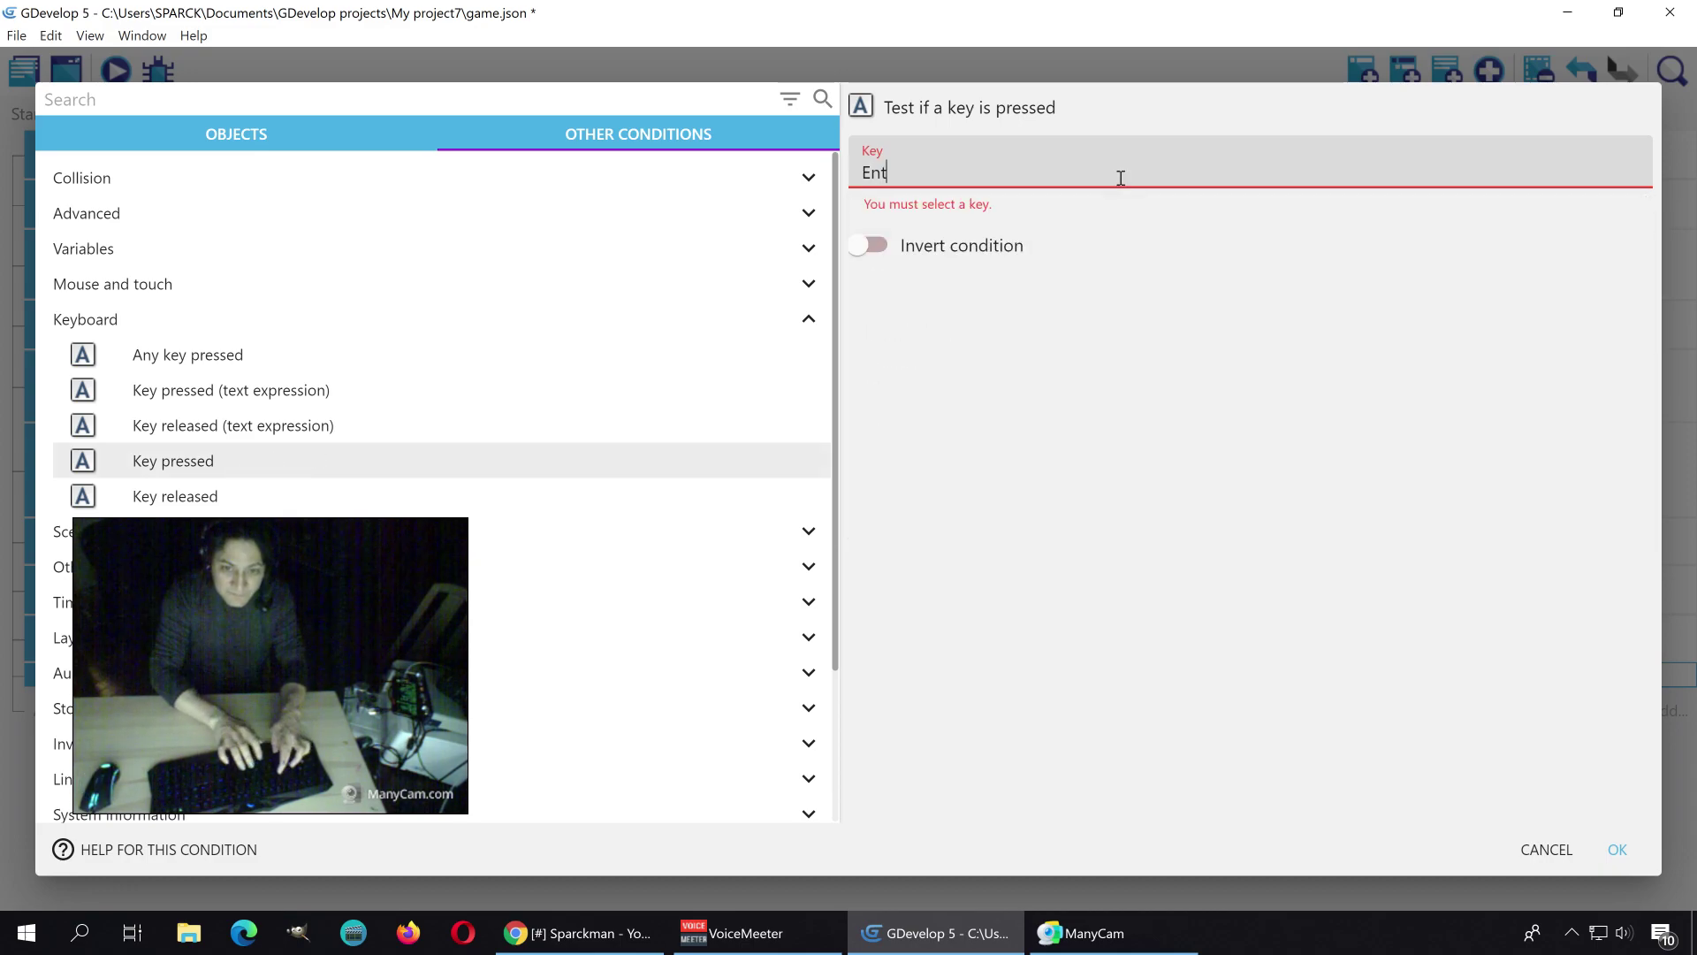
key(BackSpace)
key(BackSpace)
key(BackSpace)
key(BackSpace)
key(BackSpace)
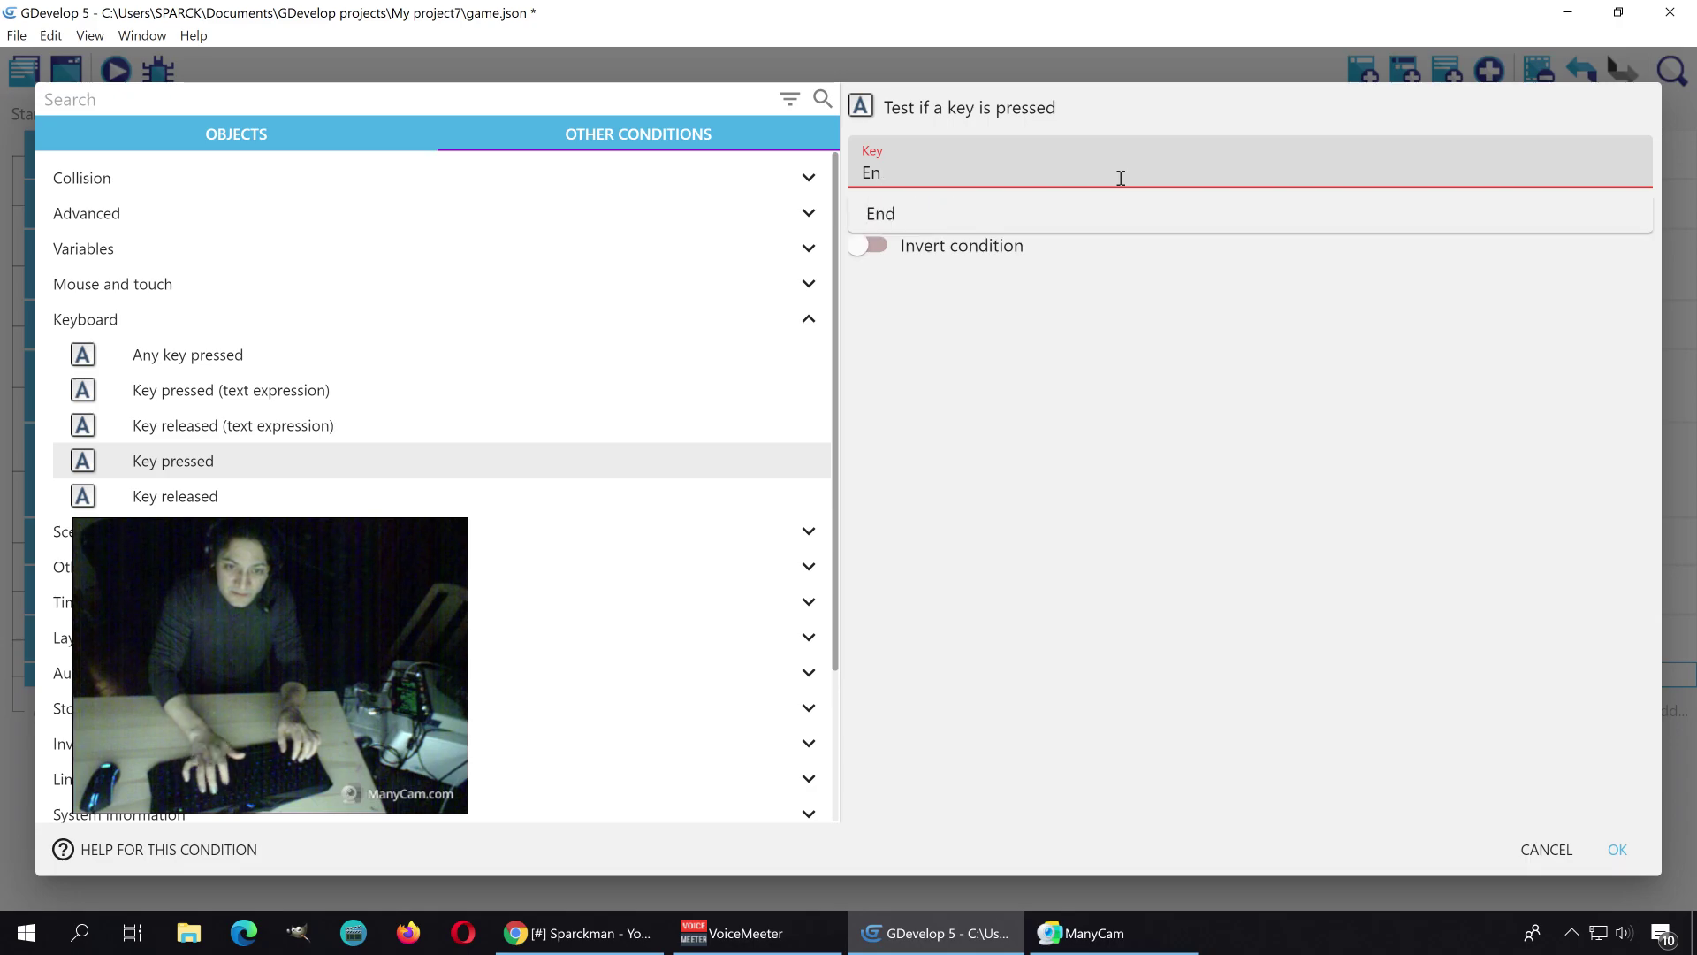
text(re)
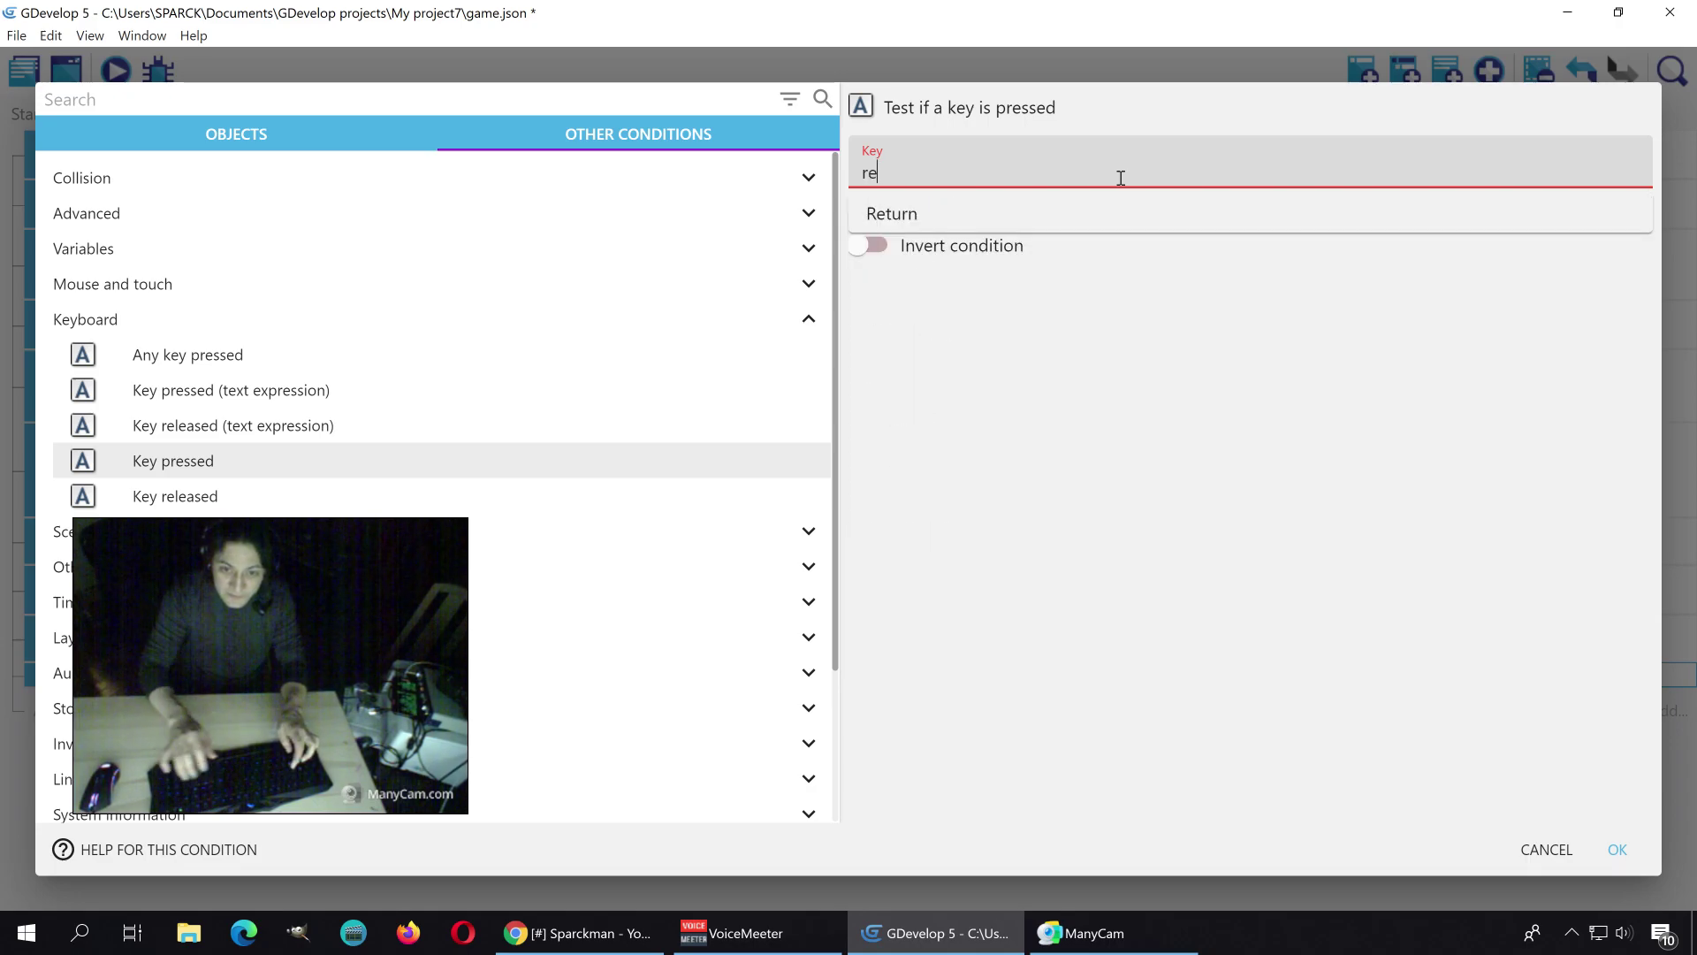
click(928, 212)
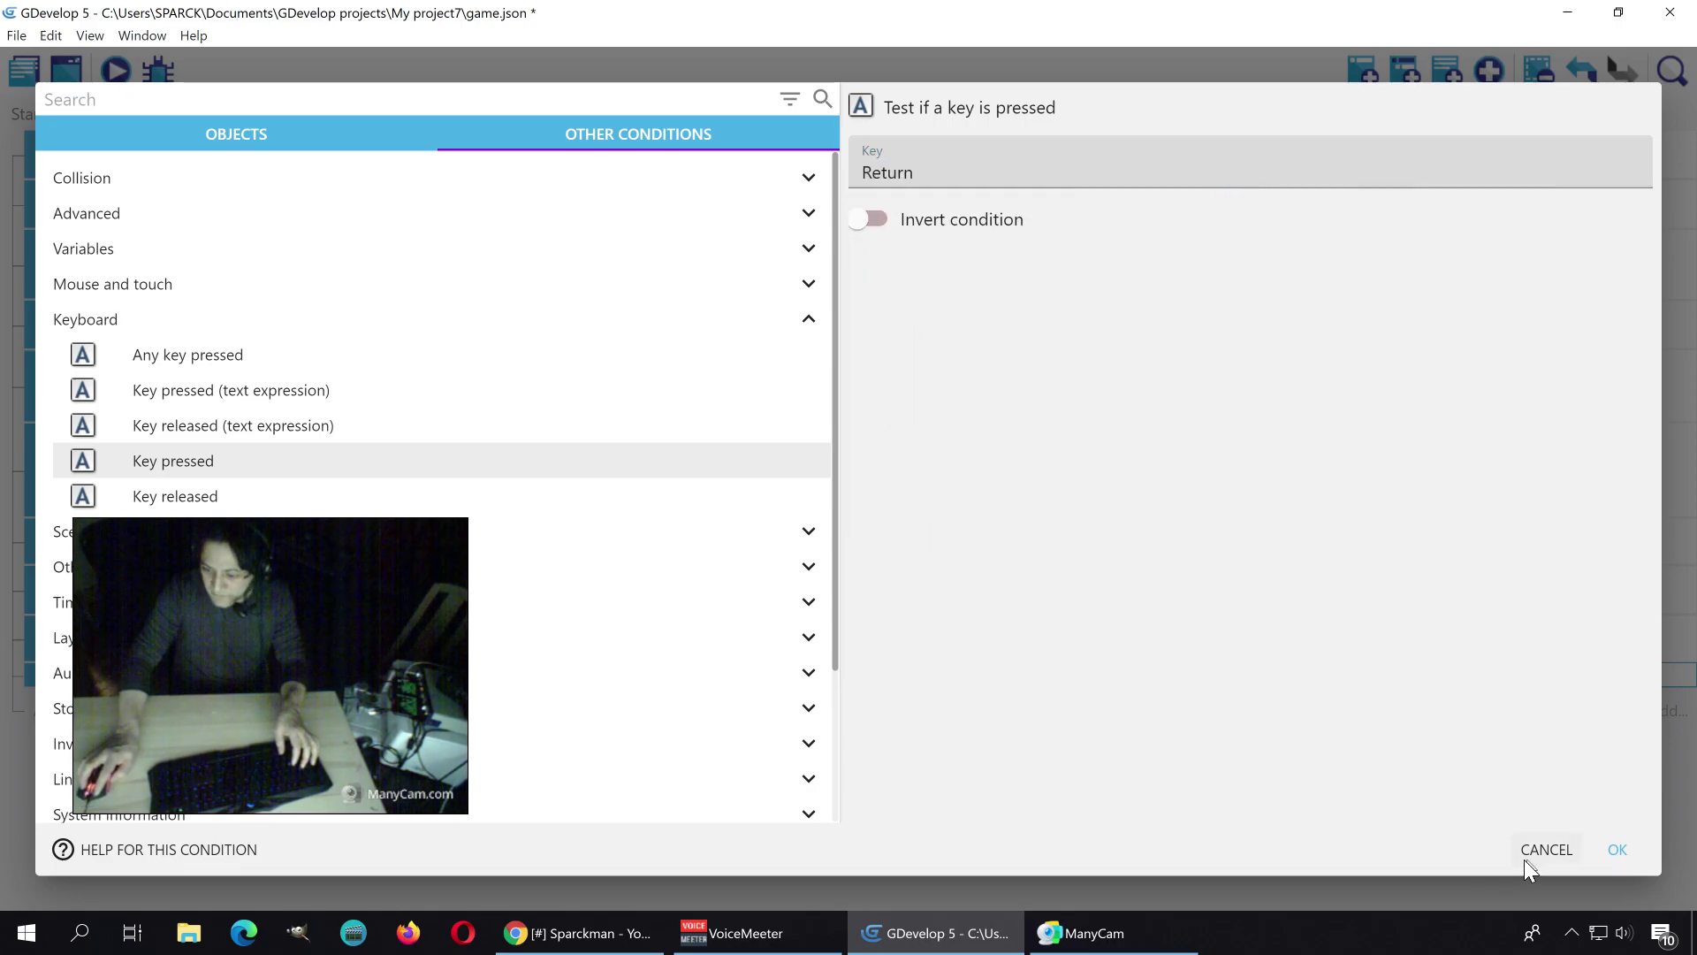
click(1619, 849)
Step: Set up a scene-variable action on the Return-key event subtracting 1 from healthx
click(686, 679)
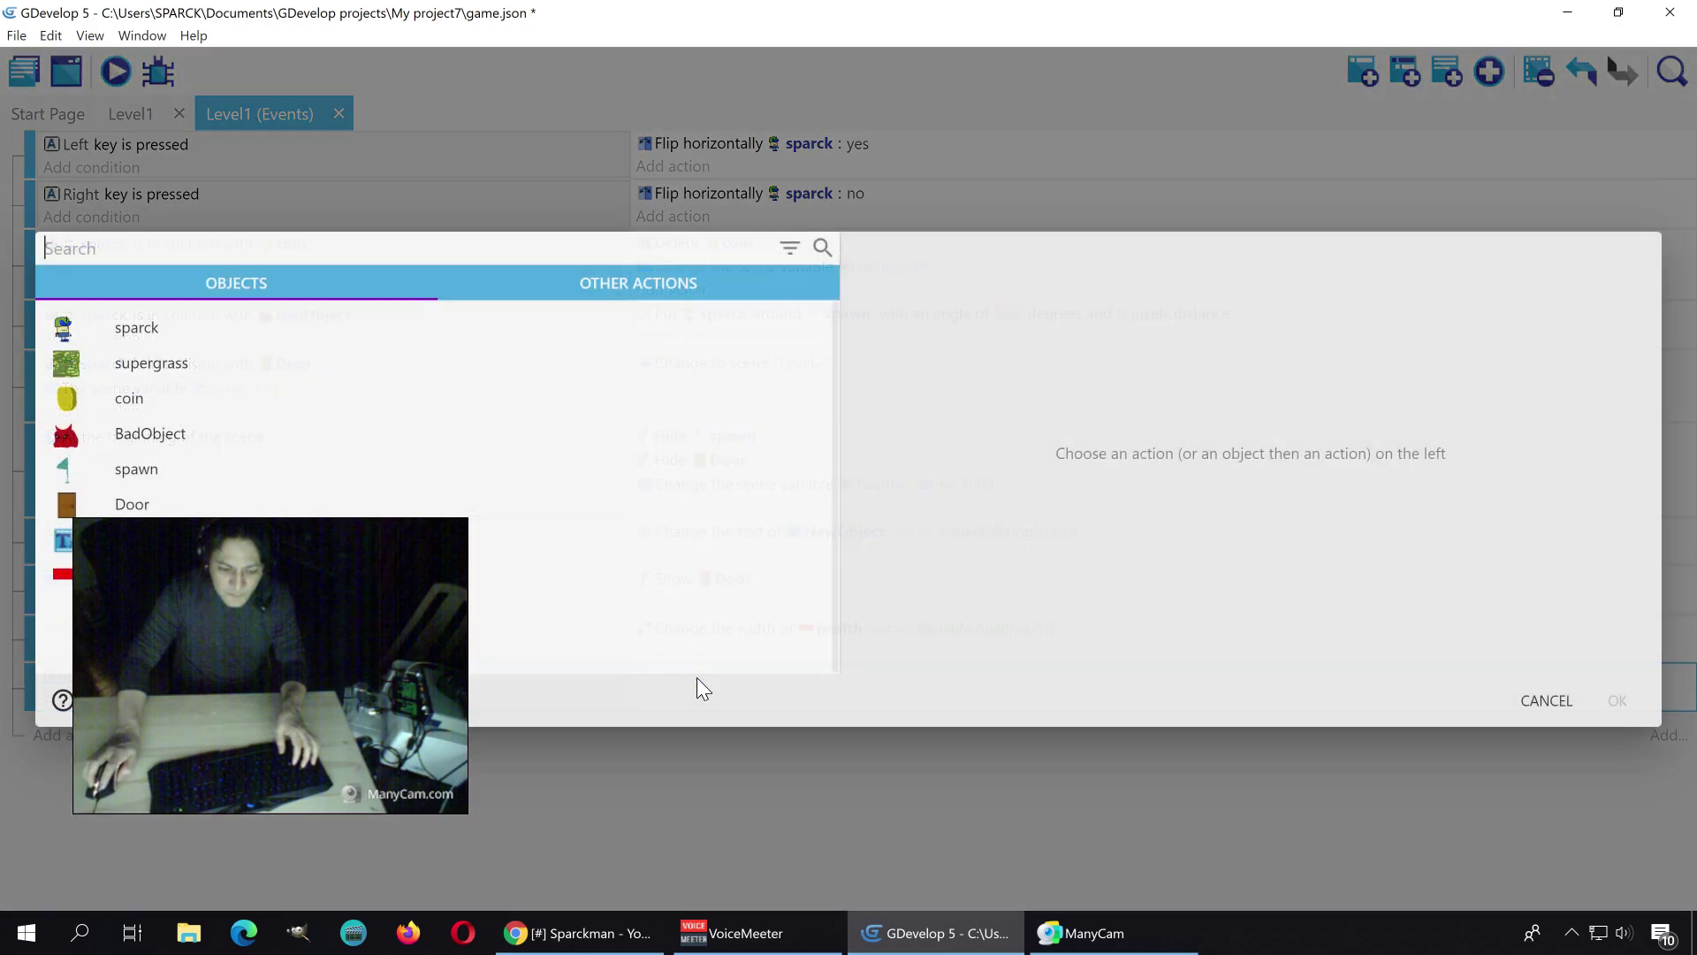
click(661, 286)
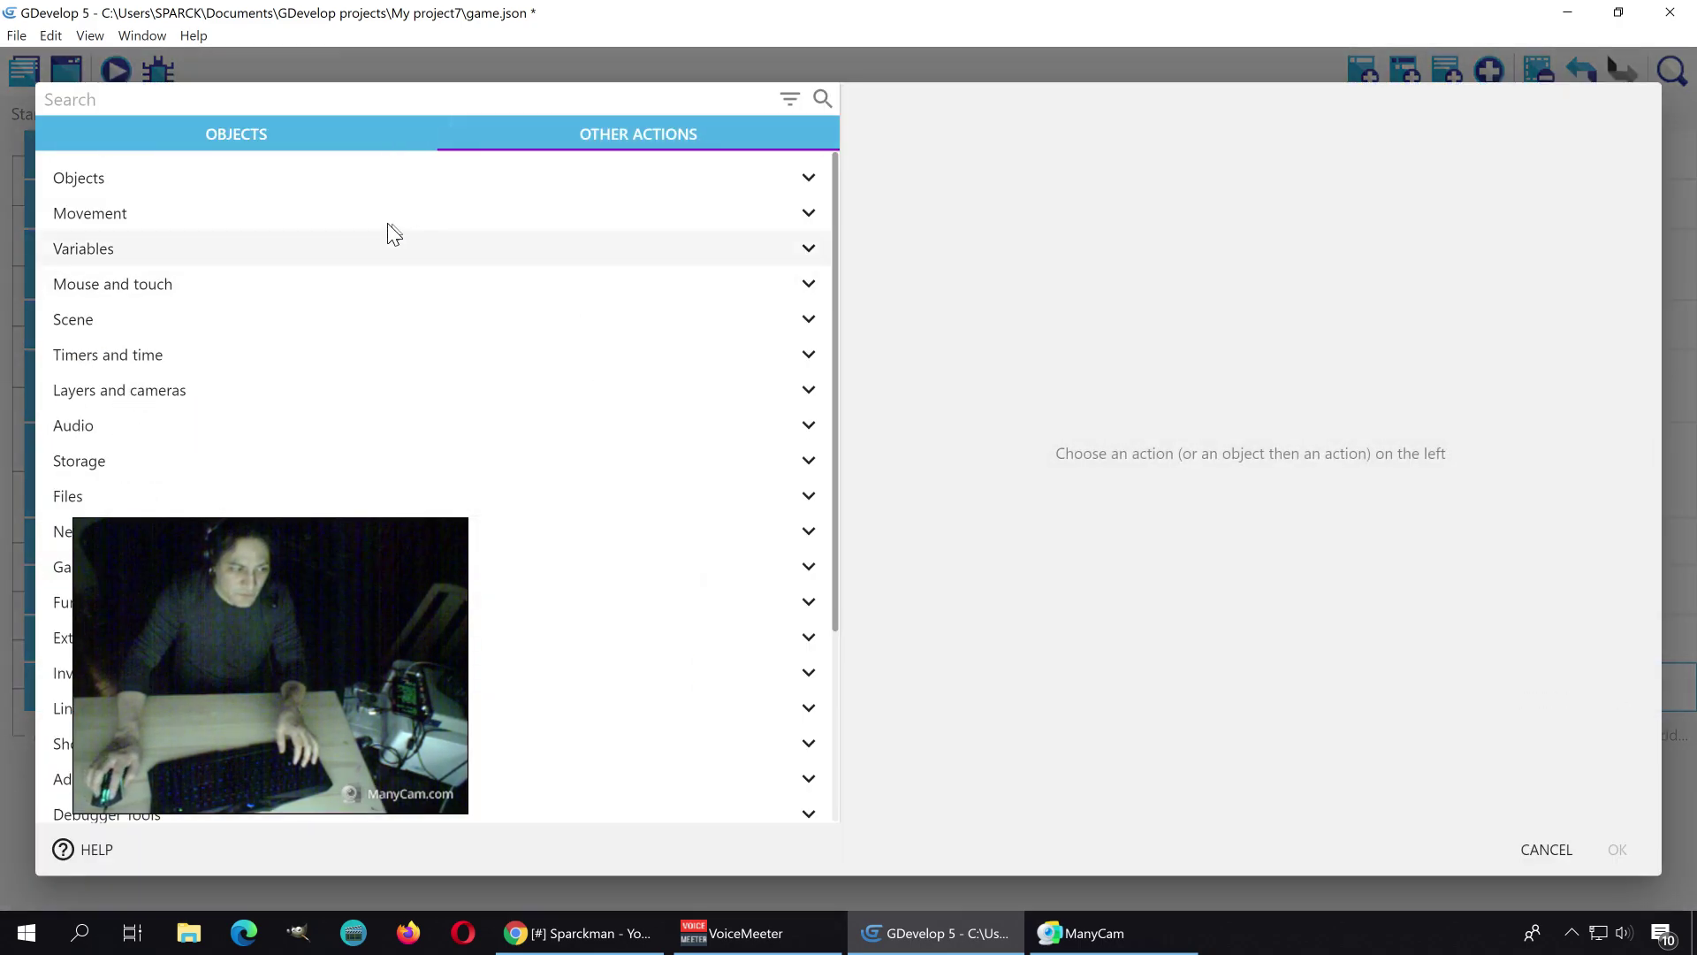
click(128, 257)
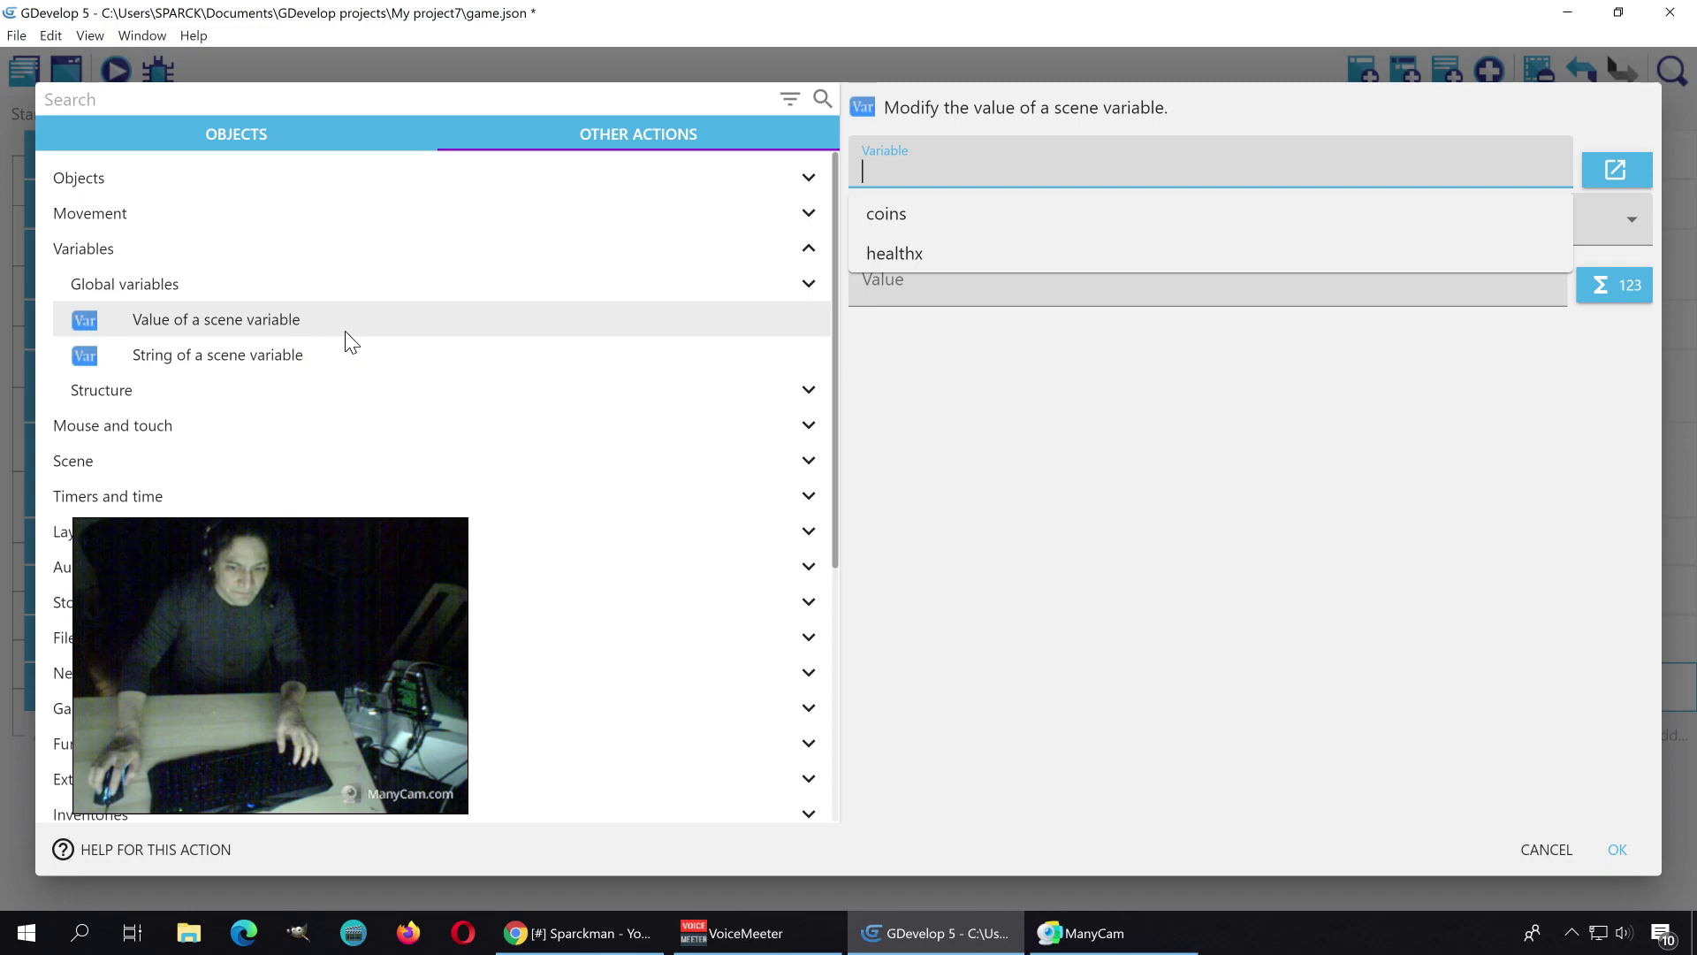
click(910, 253)
click(928, 234)
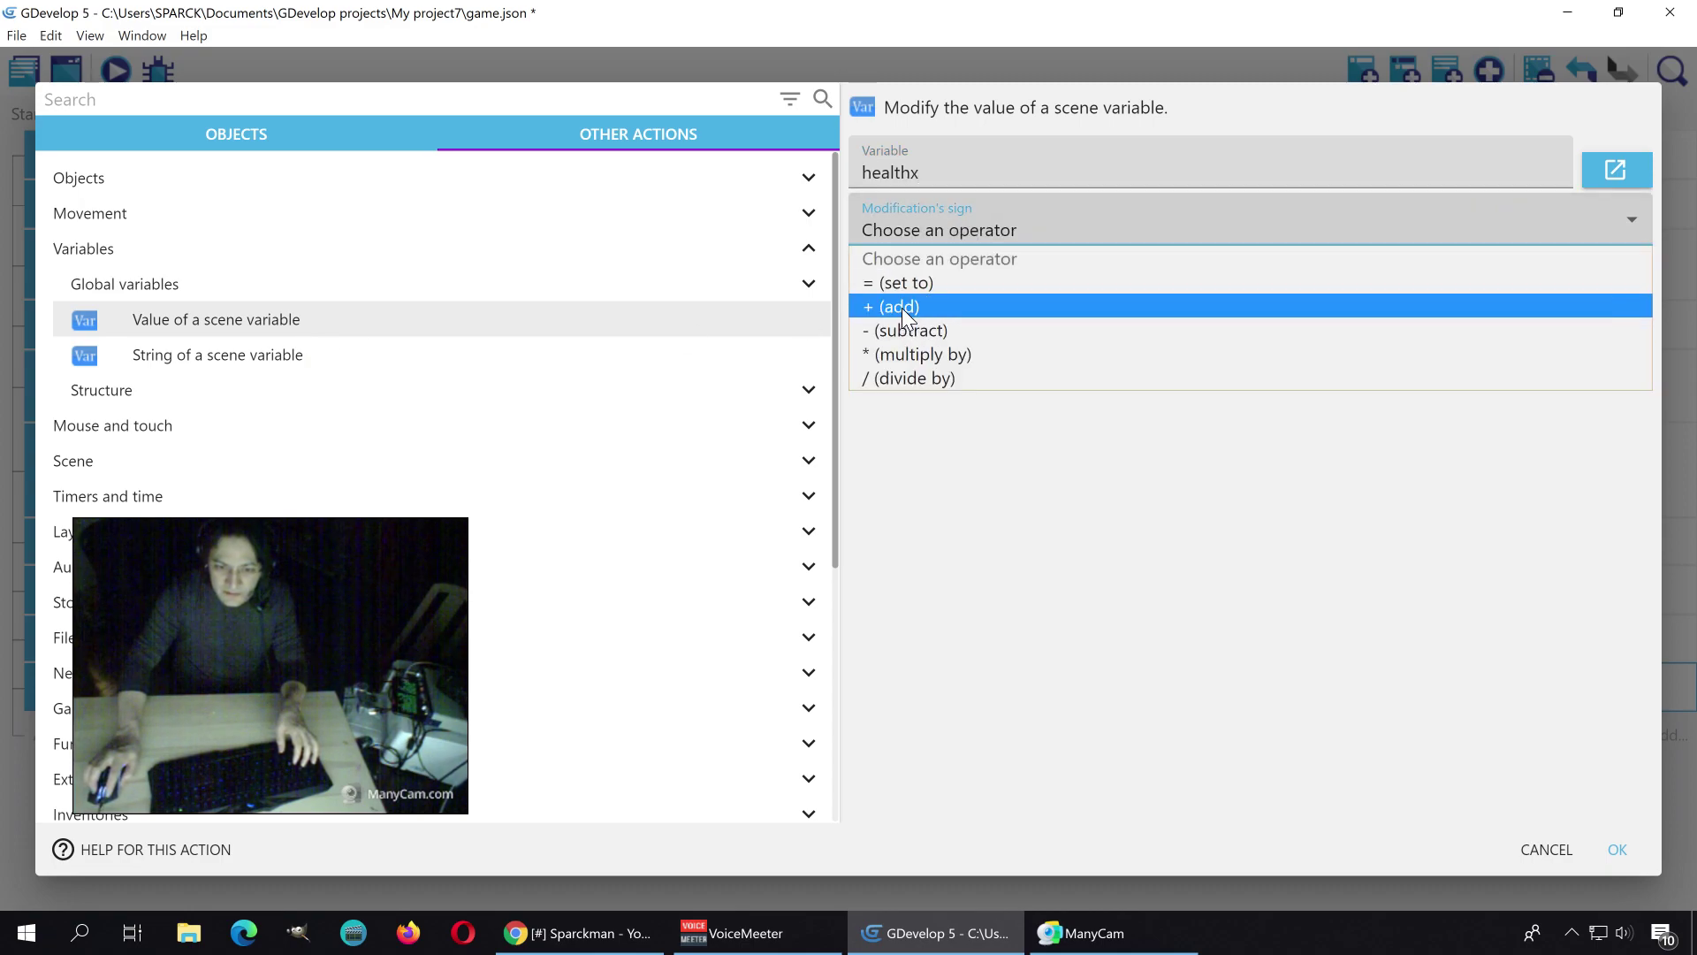
click(909, 331)
click(921, 283)
text(1)
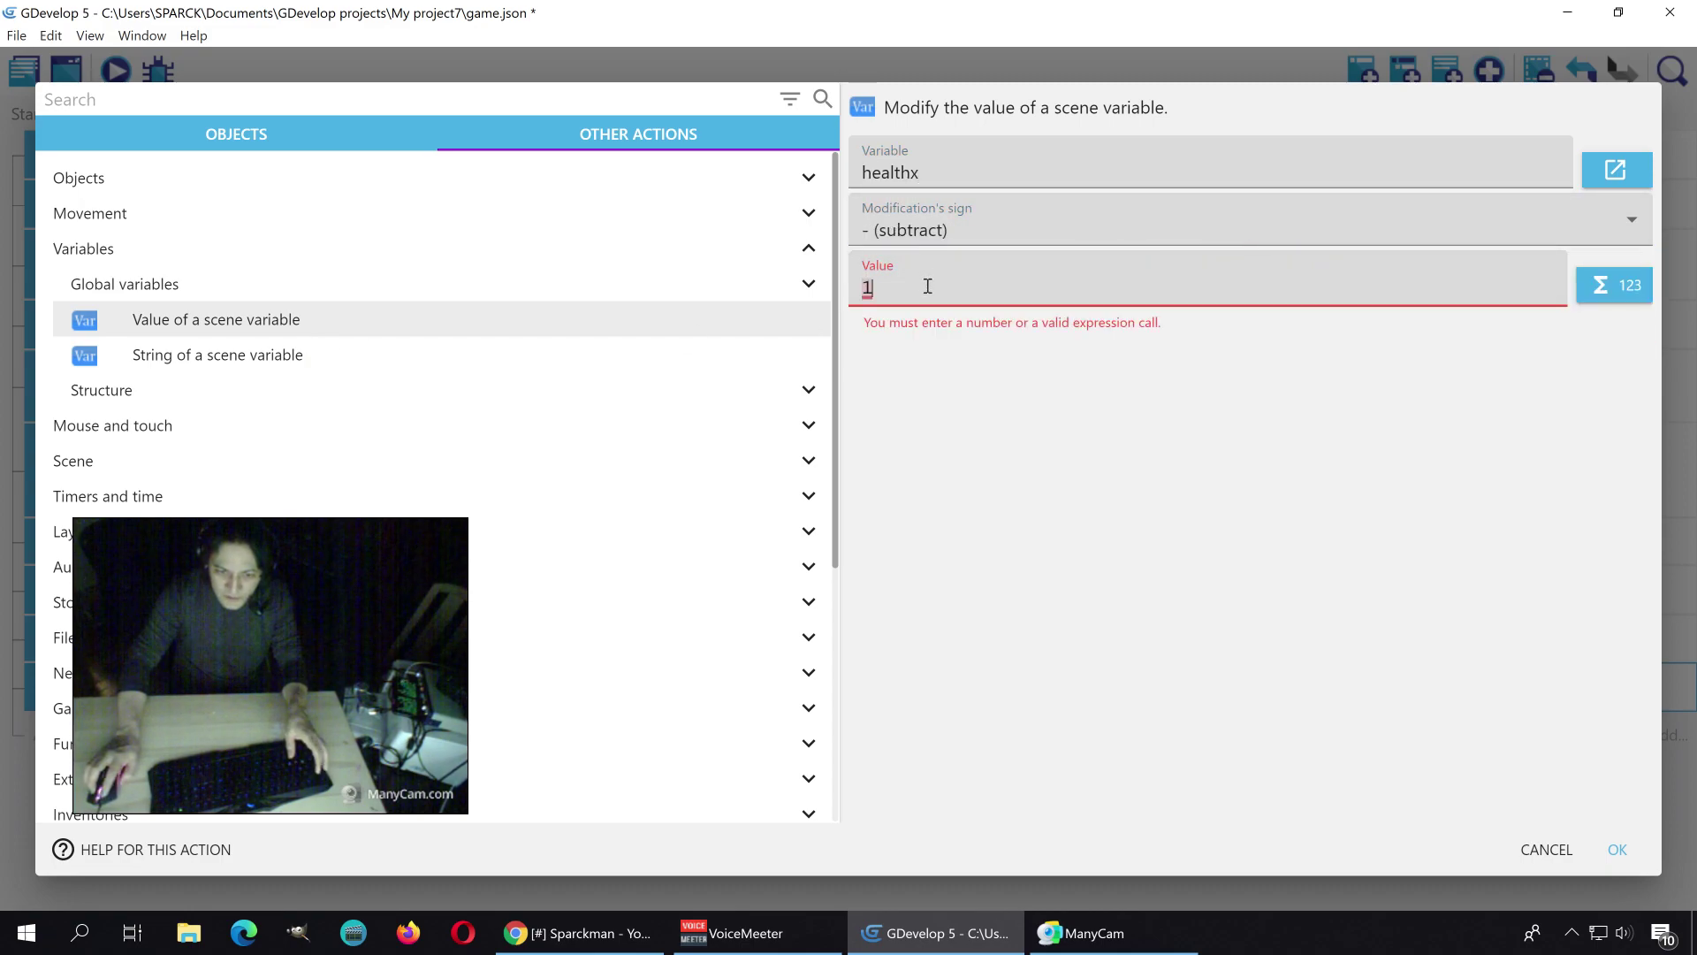
Step: Confirm the subtract-1 healthx action, then run and close a test preview
click(1618, 850)
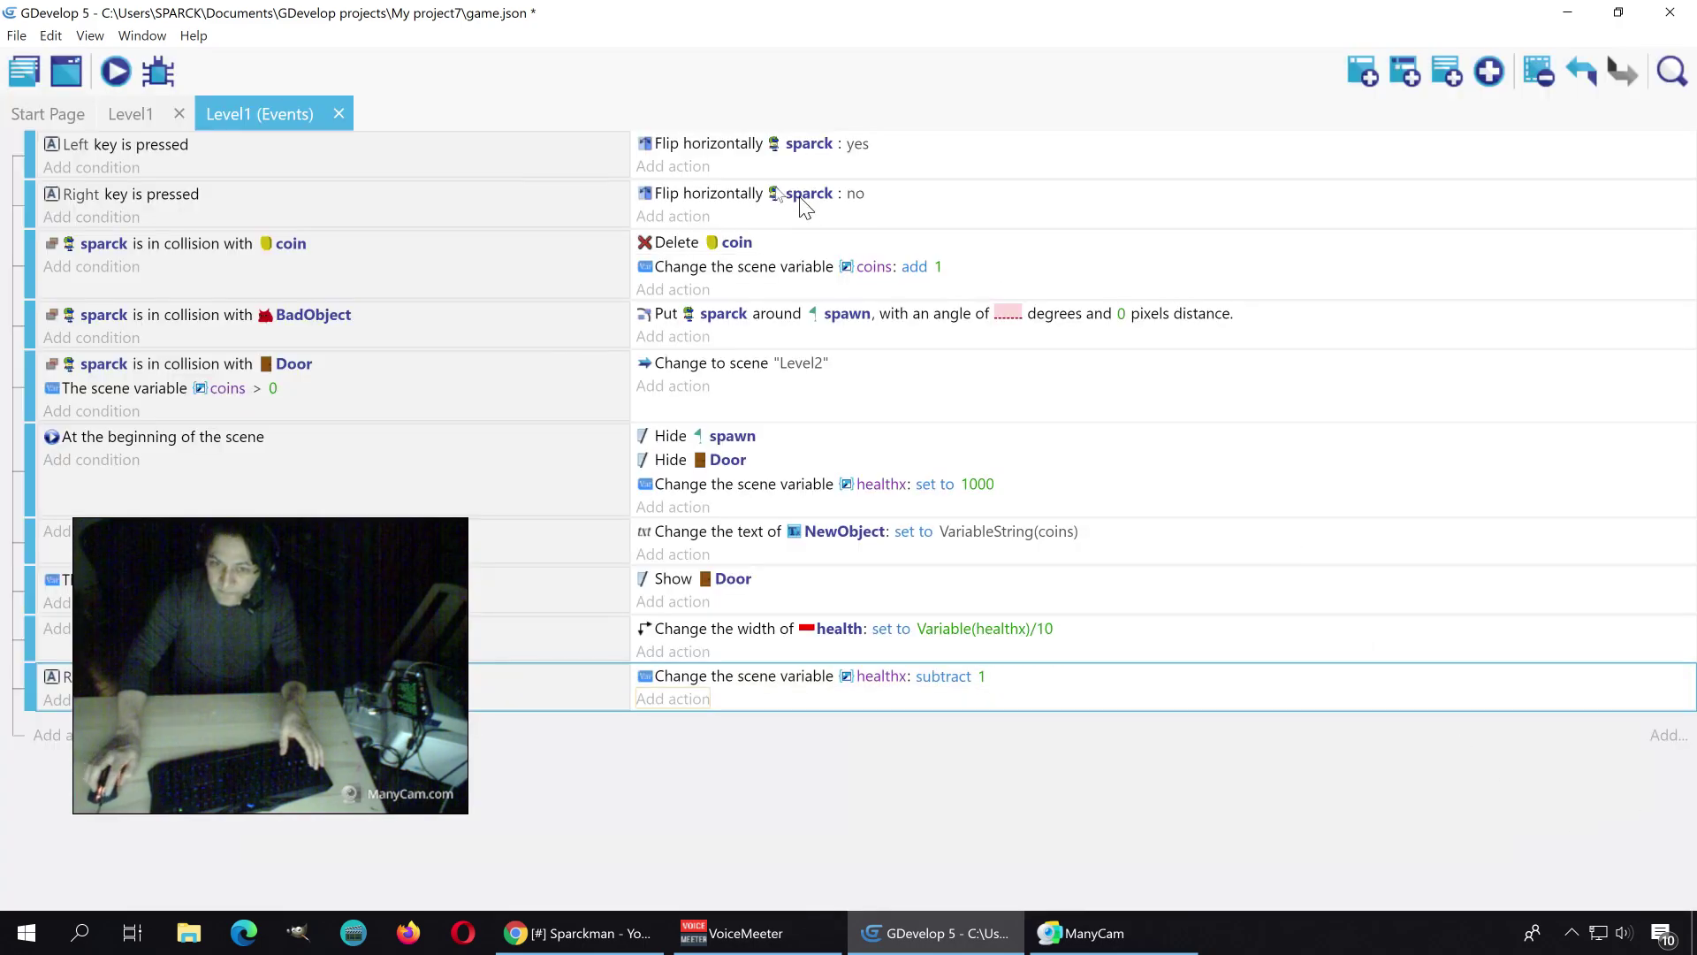
click(107, 71)
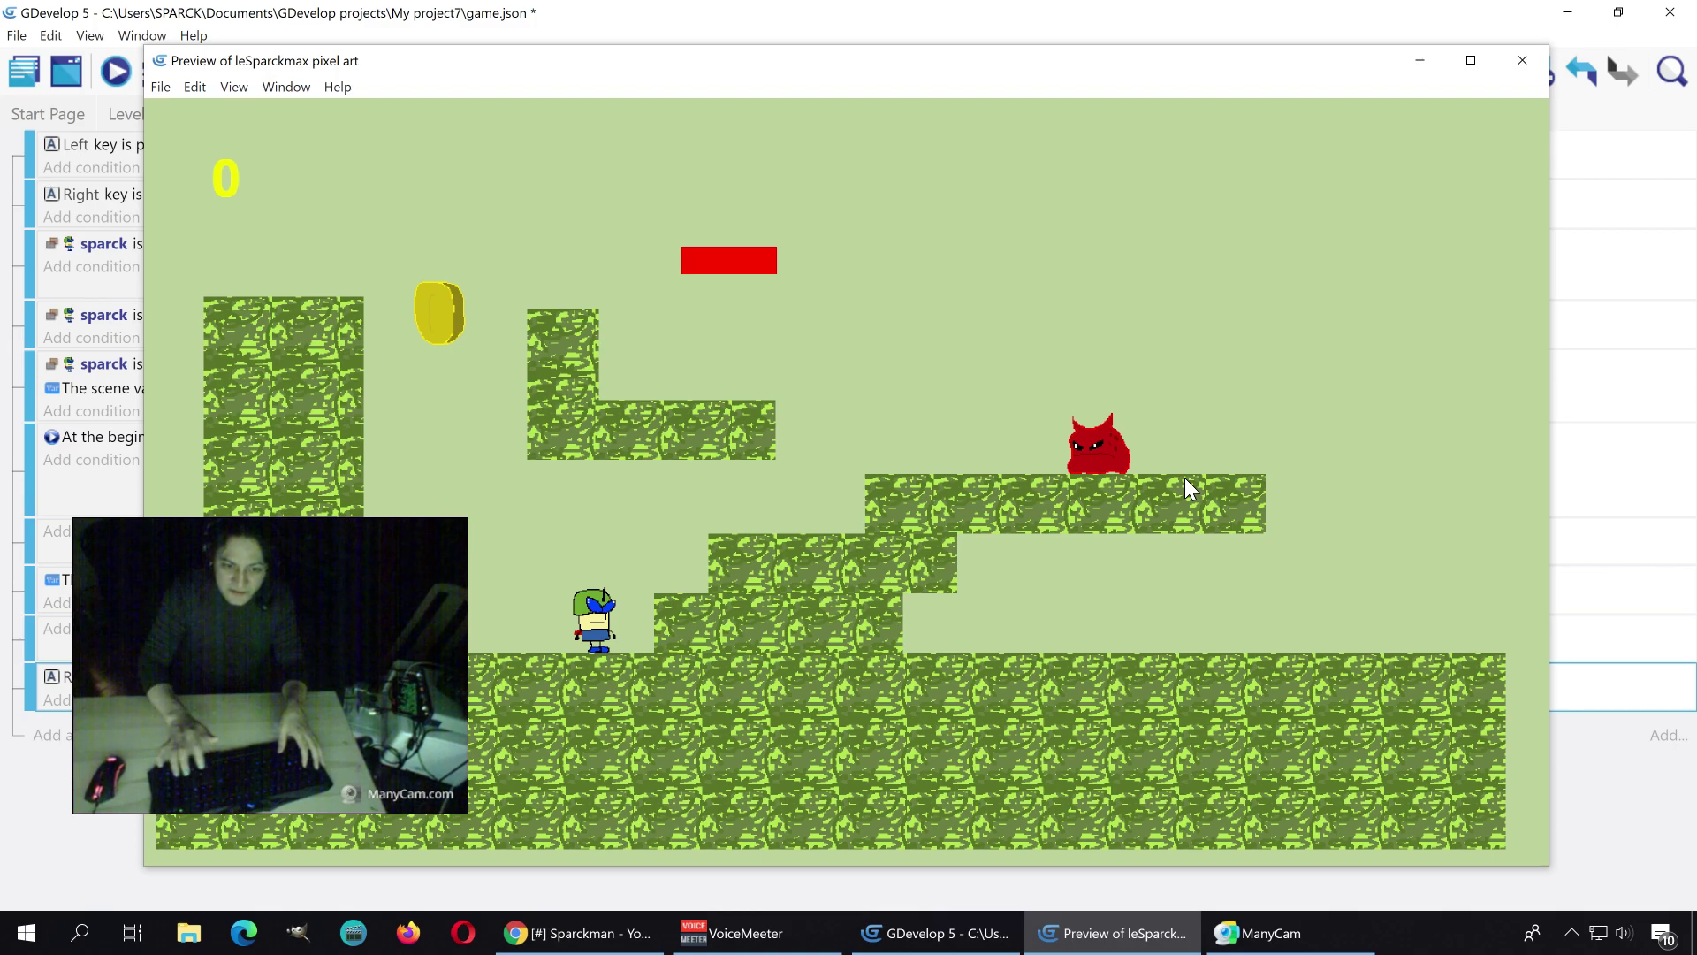
click(1519, 59)
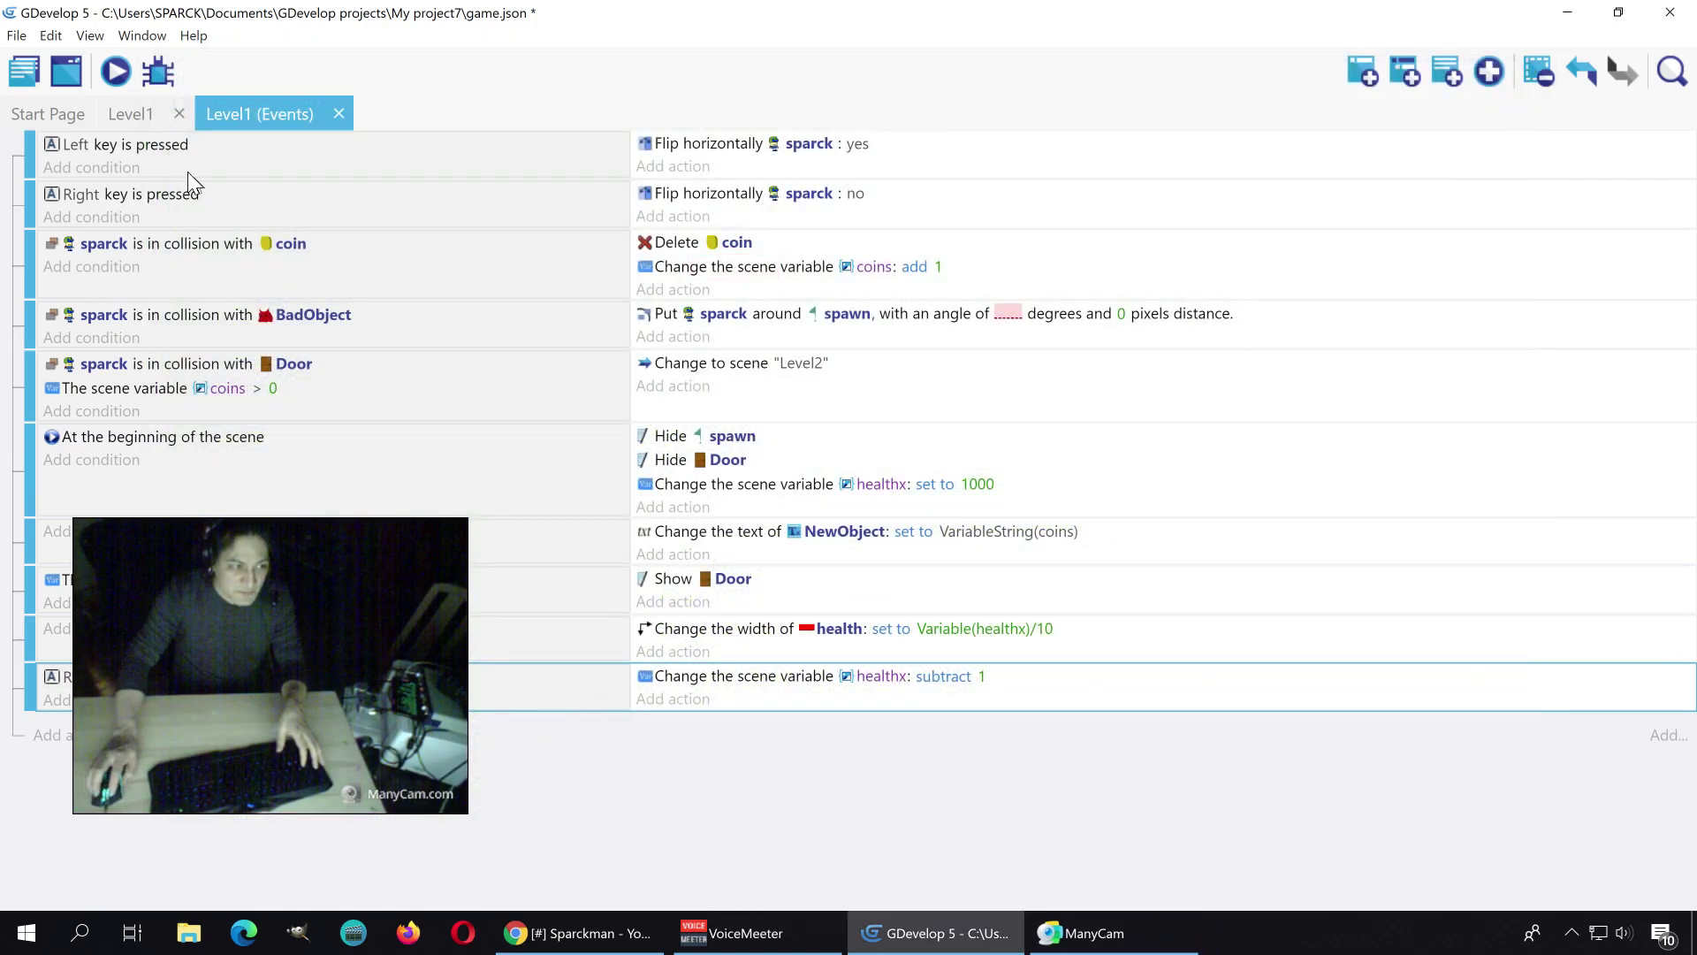
Step: In Level1's scene variables, add a third variable named hh next to coins and healthx
click(30, 76)
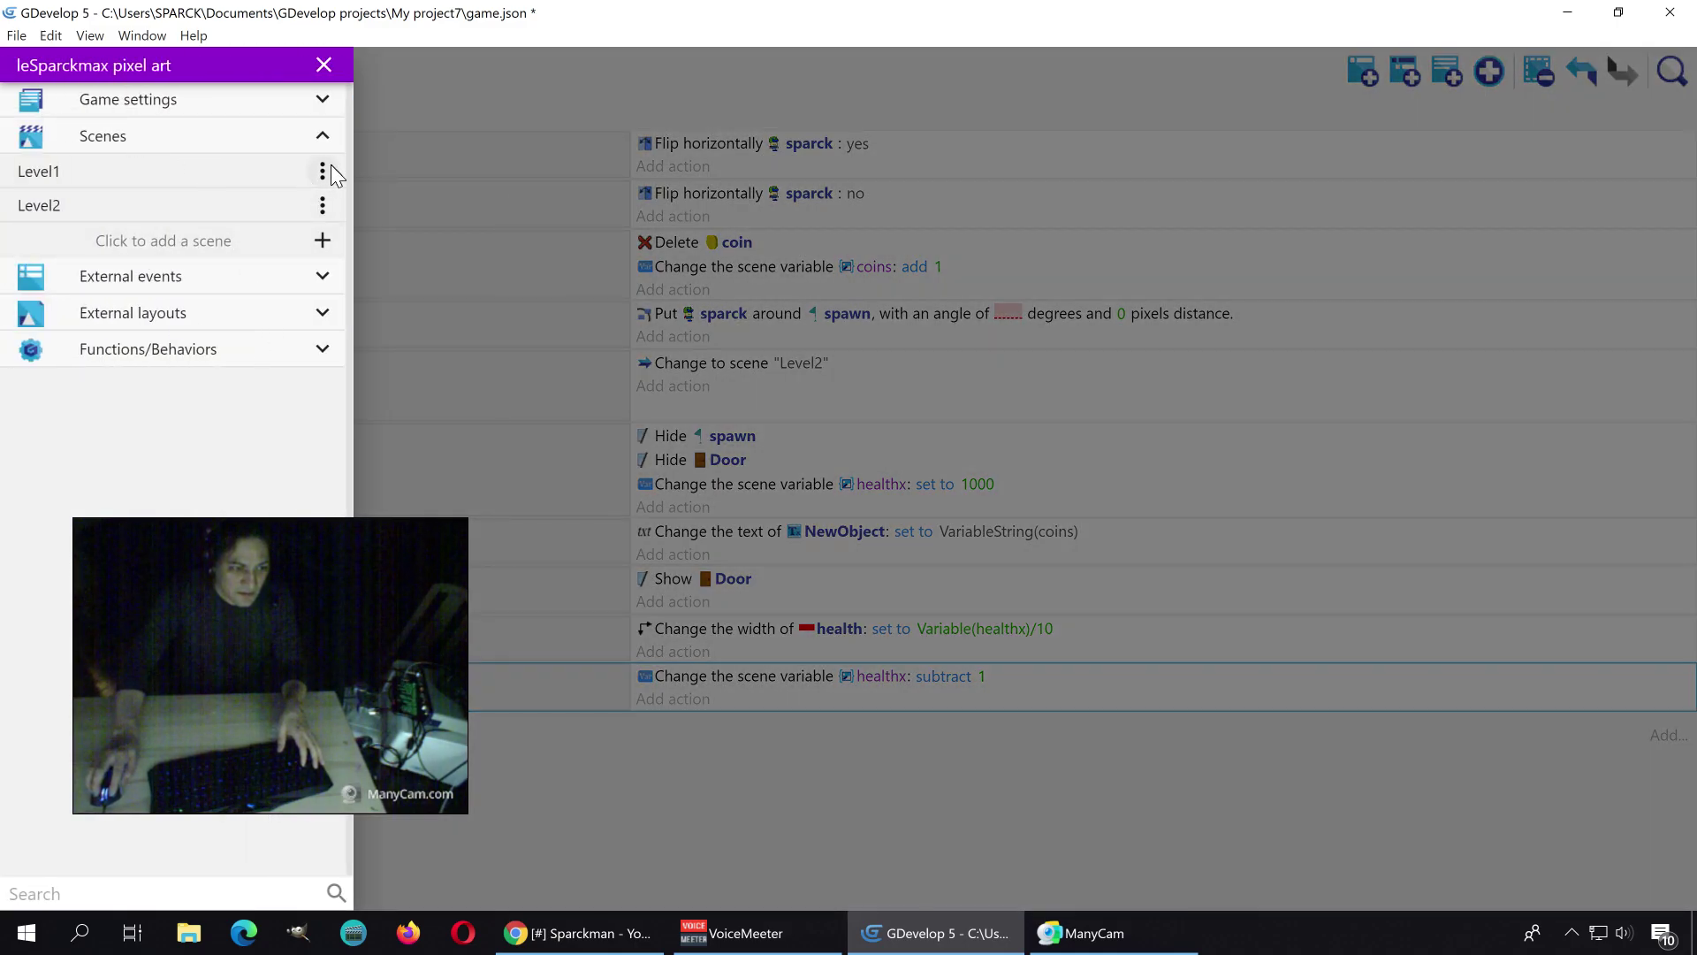
click(330, 166)
click(445, 259)
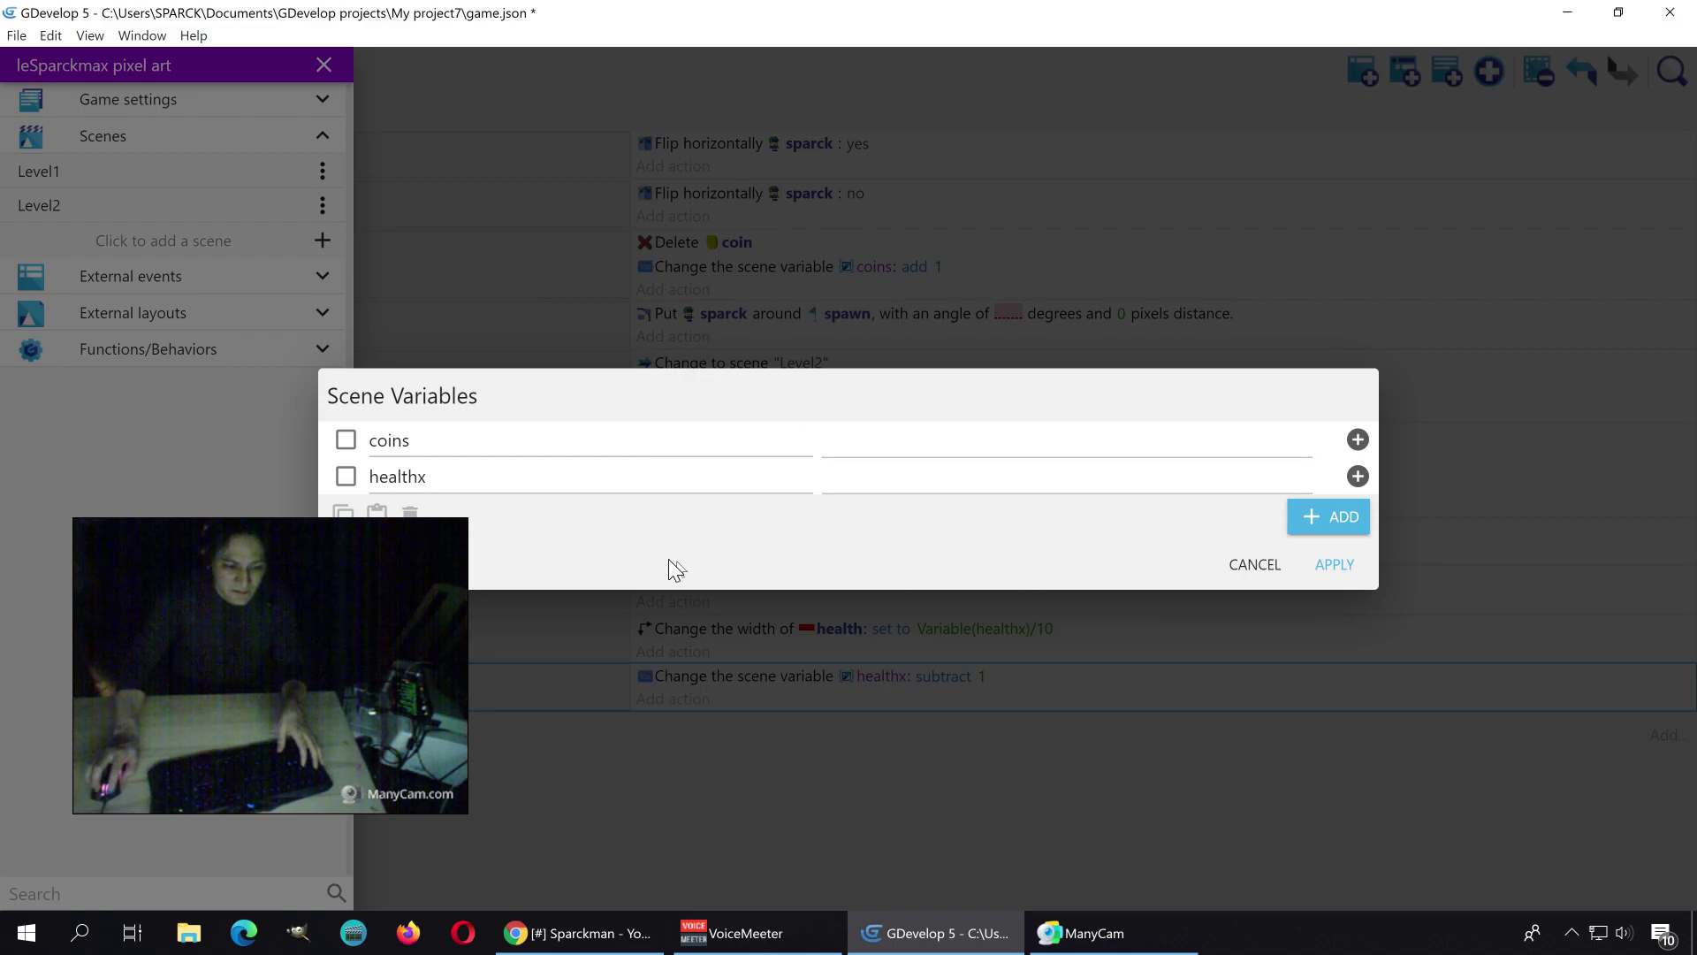
click(1316, 516)
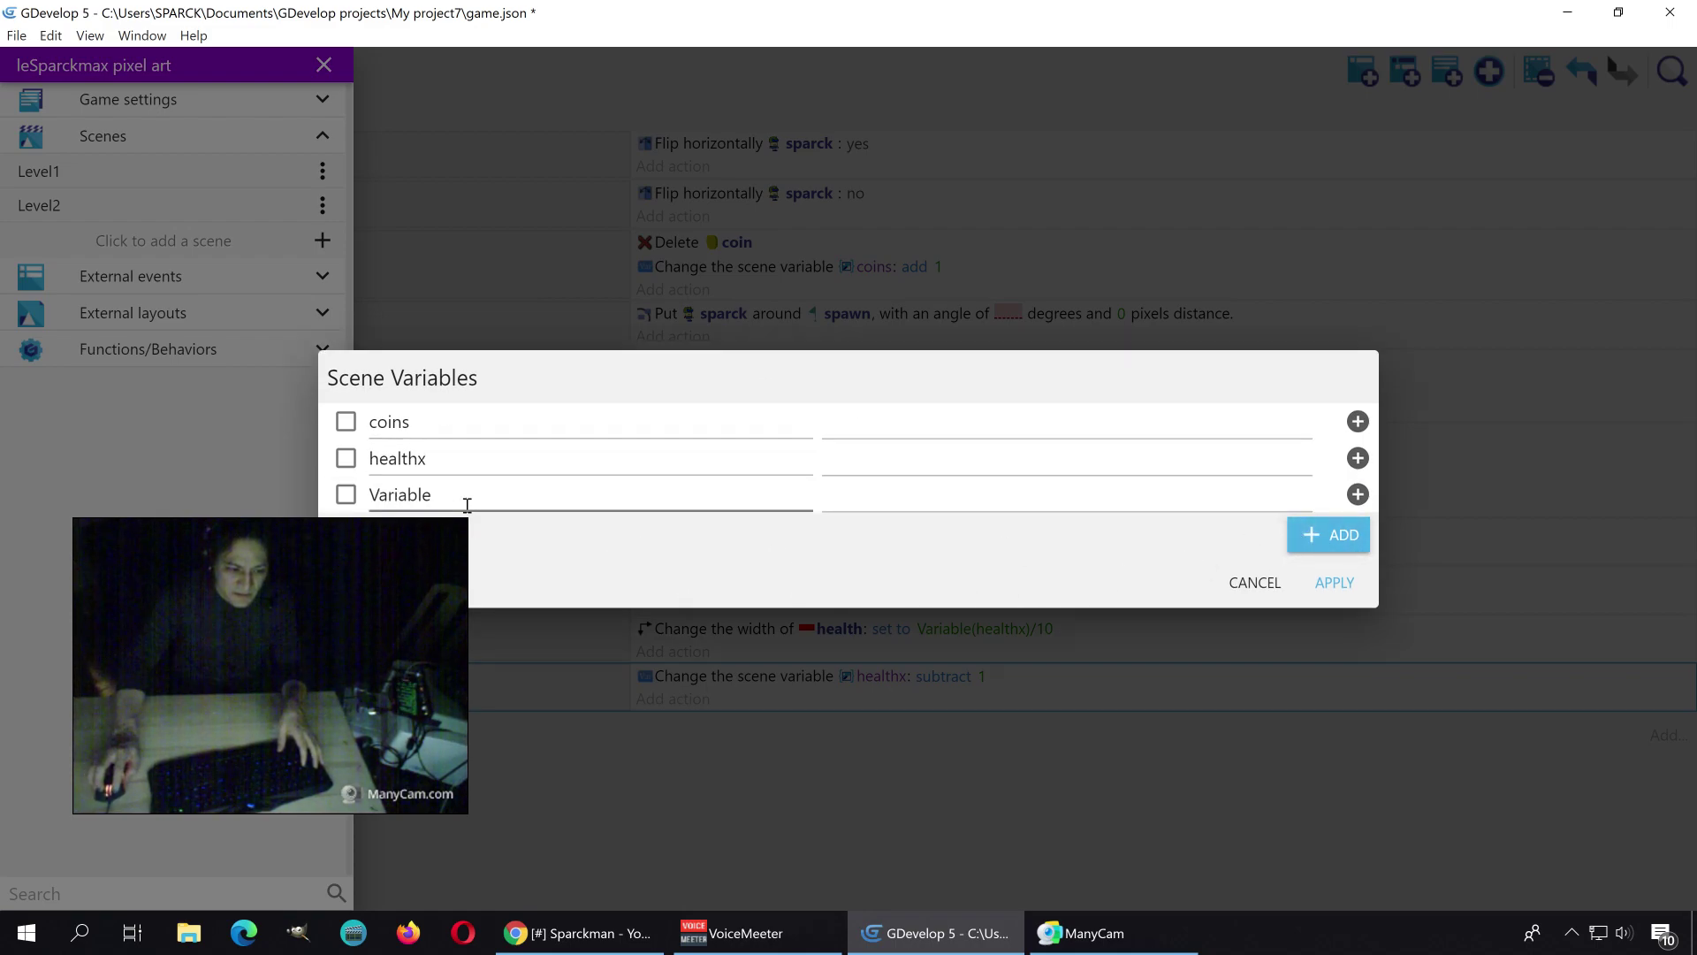
drag(409, 487, 346, 495)
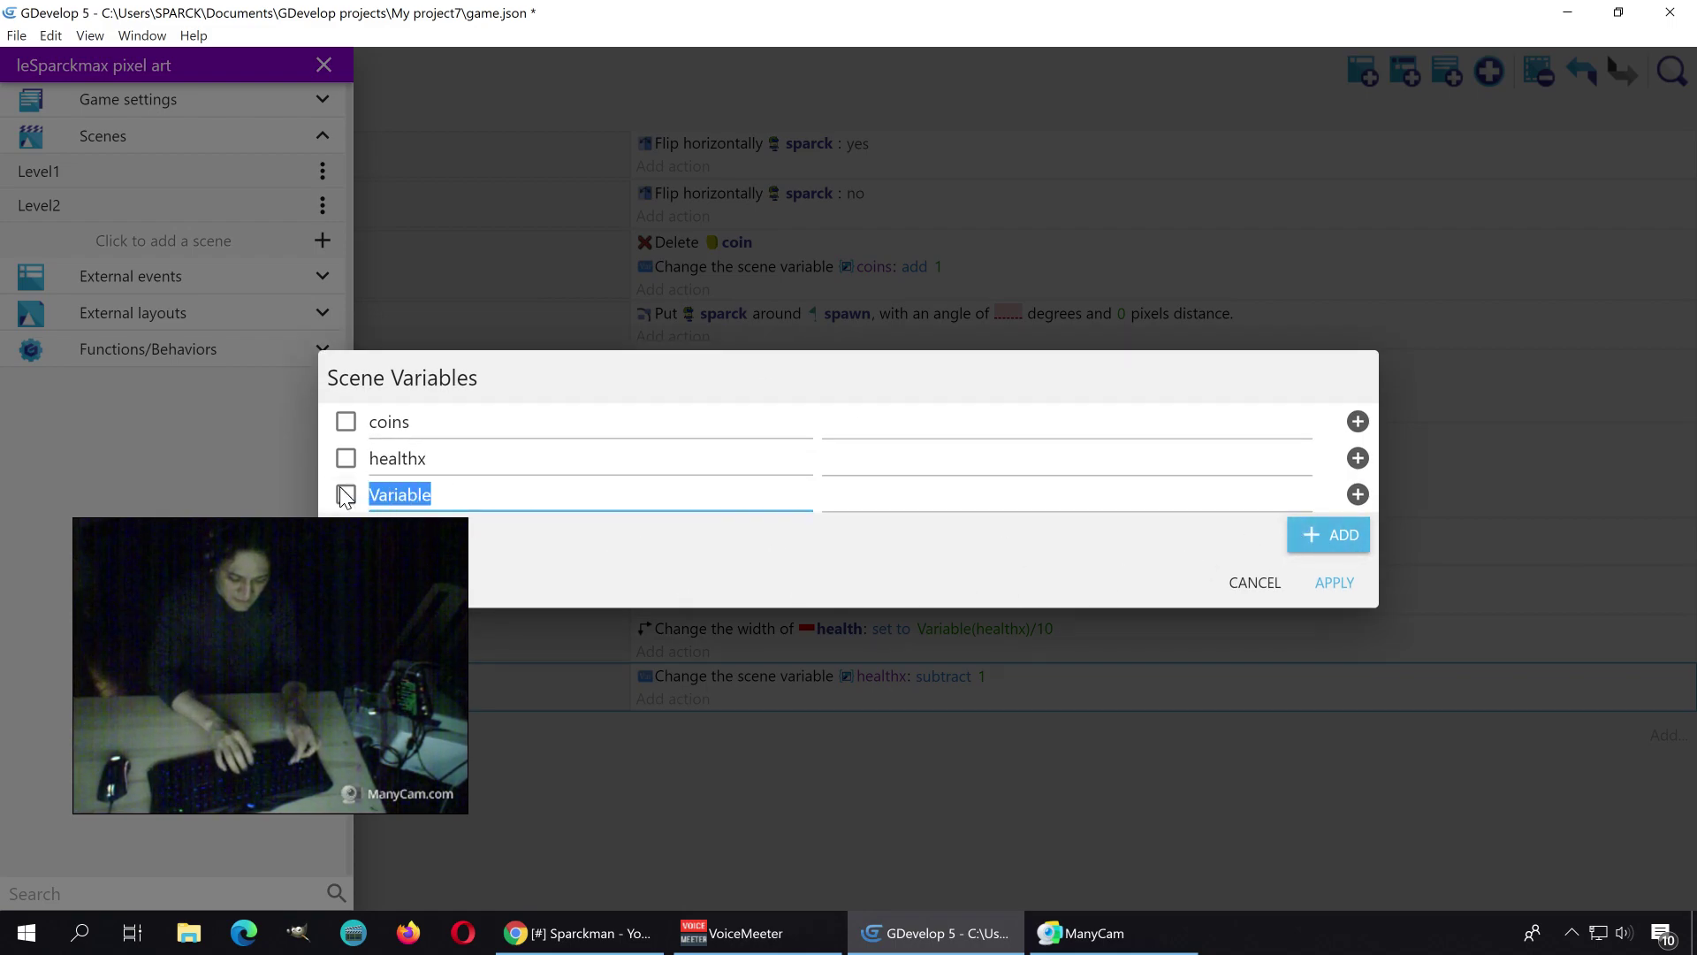
text(hurt)
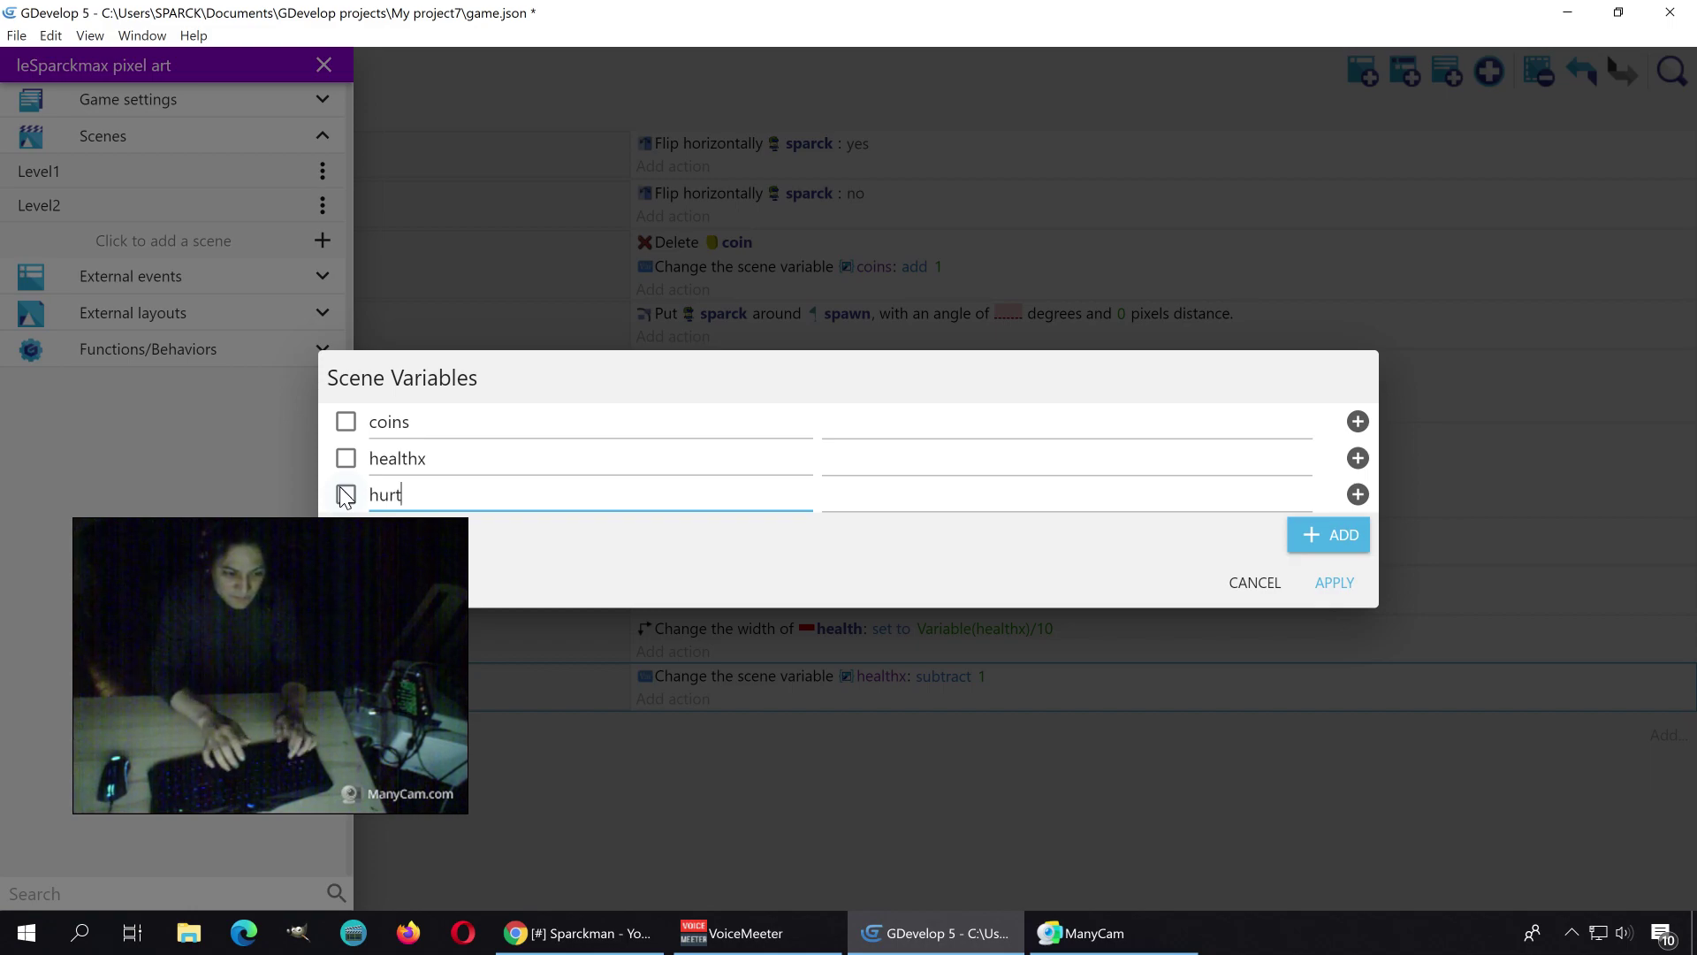
key(BackSpace)
key(BackSpace)
key(BackSpace)
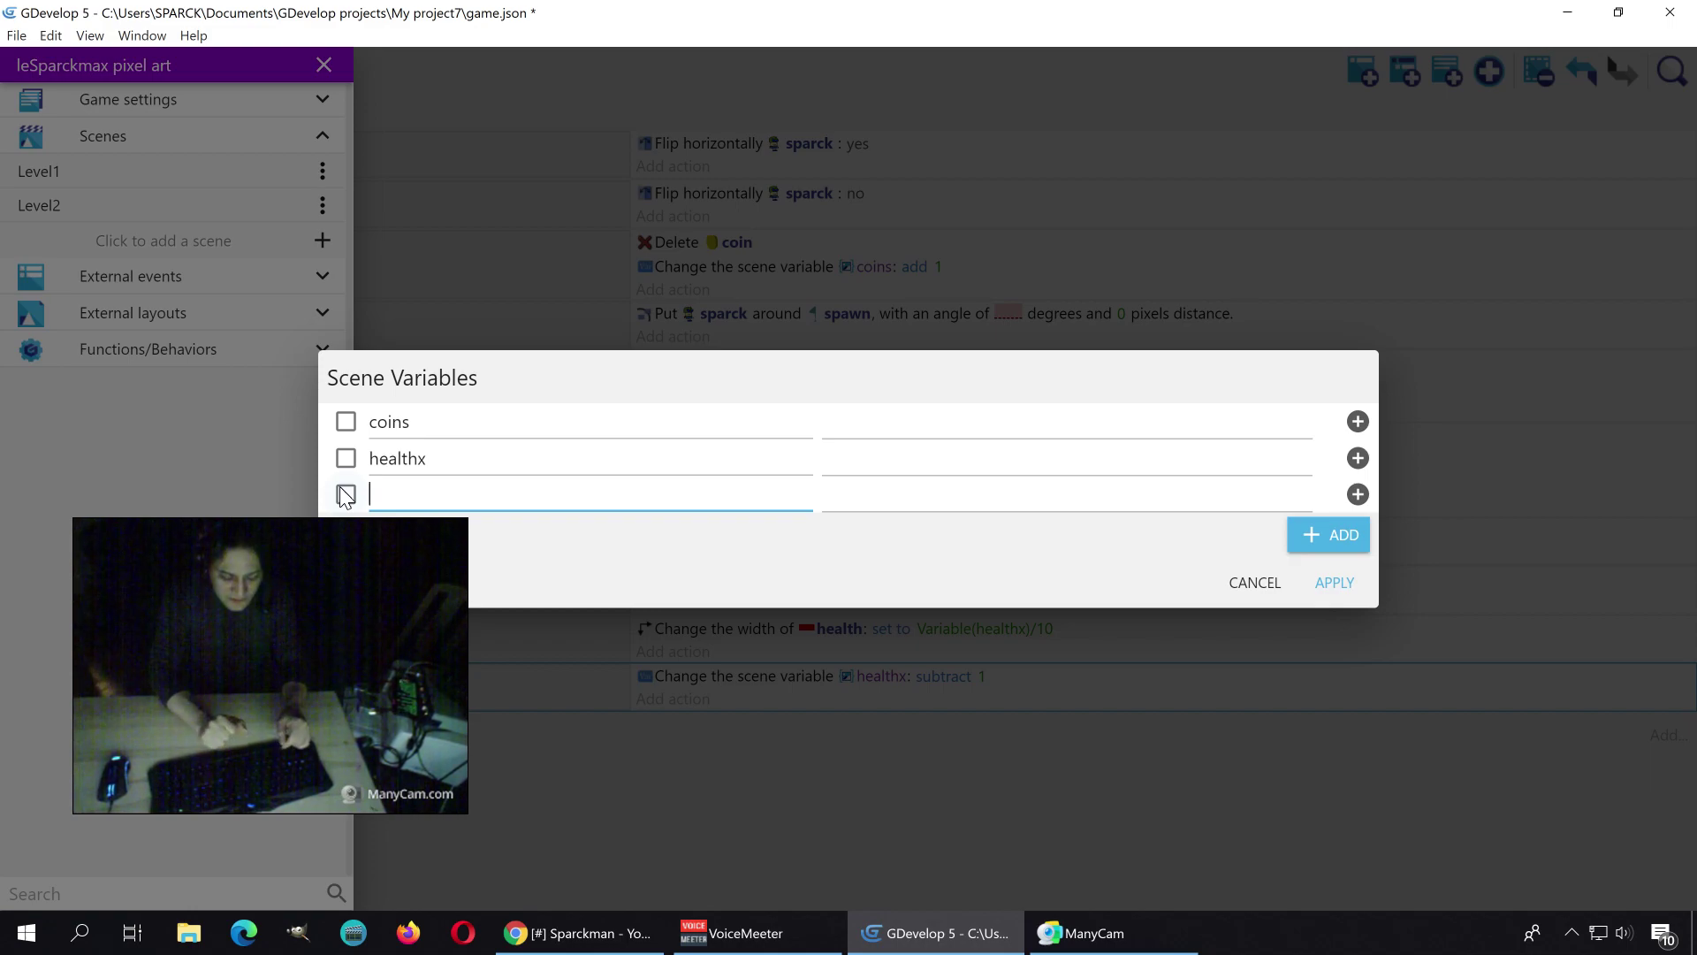
text(hh)
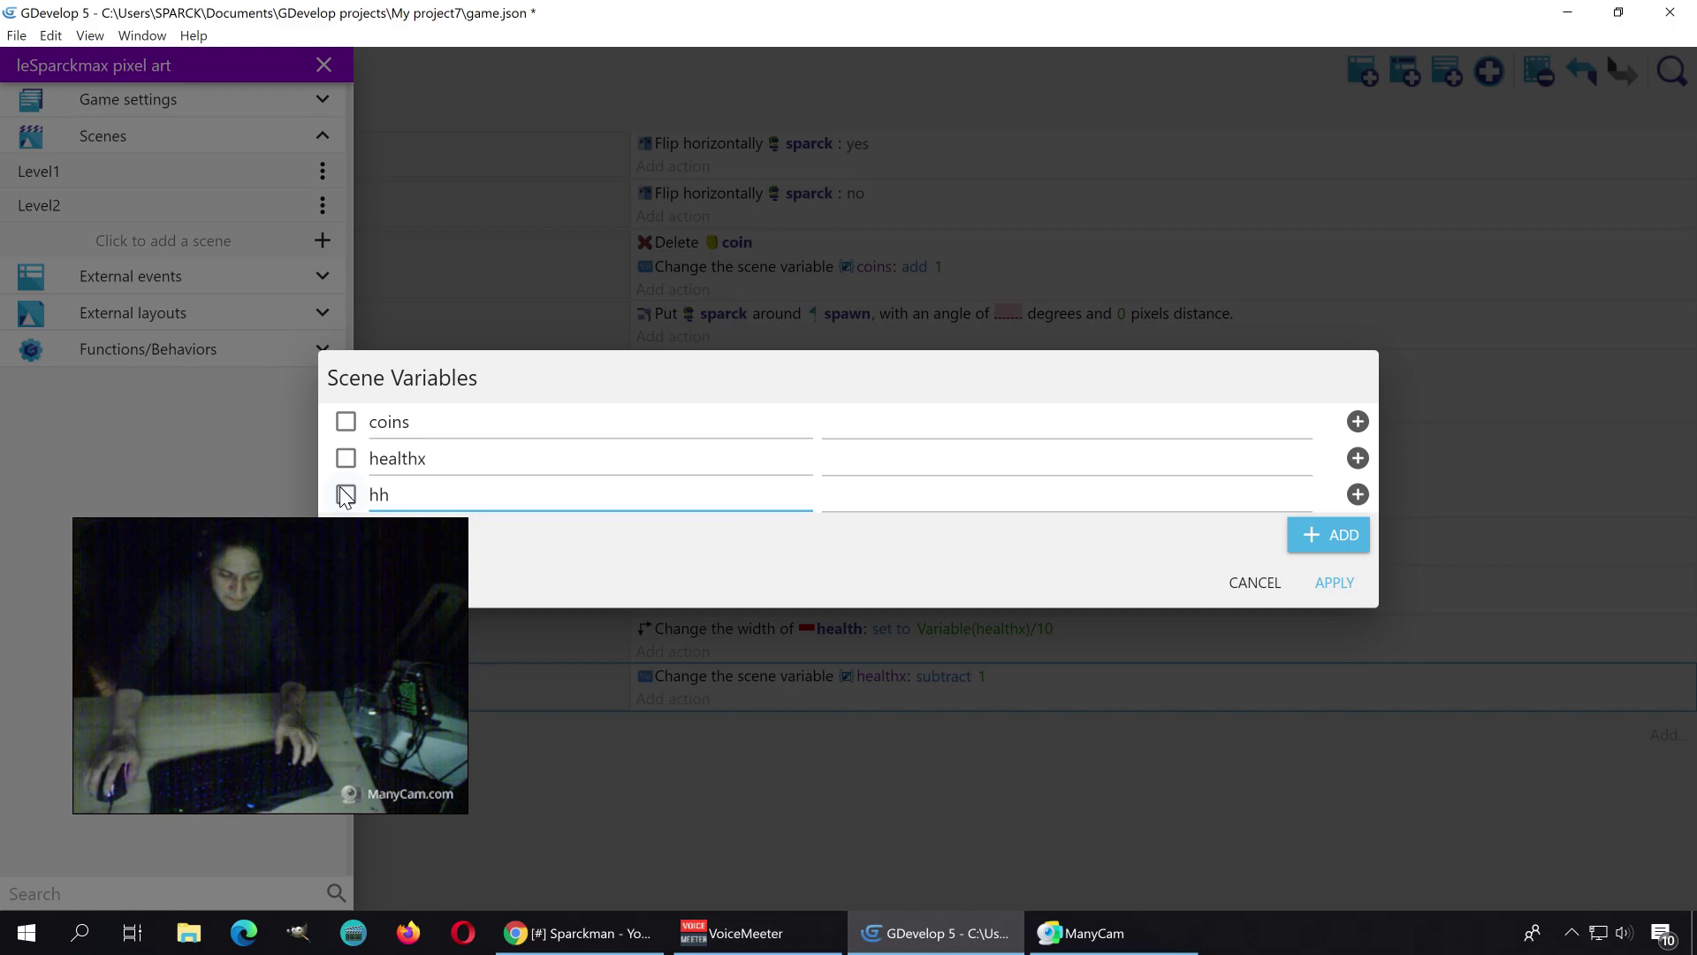
click(1334, 583)
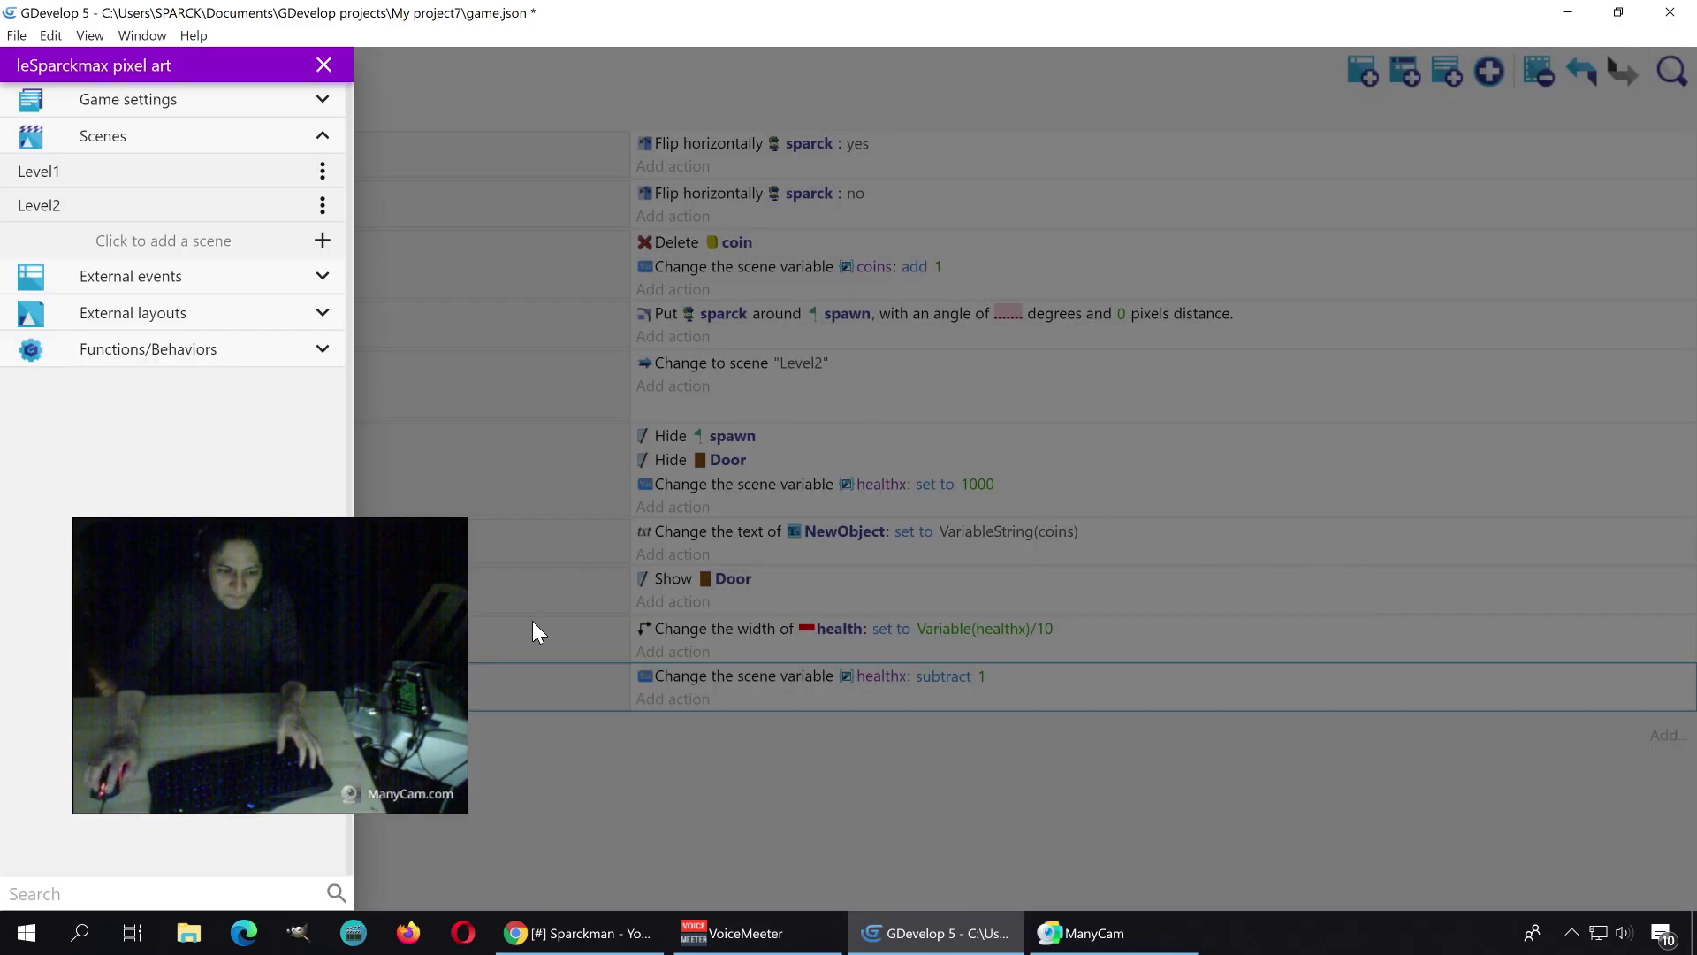
Step: Delete the healthx subtract 1 action from the Return-key event
click(760, 772)
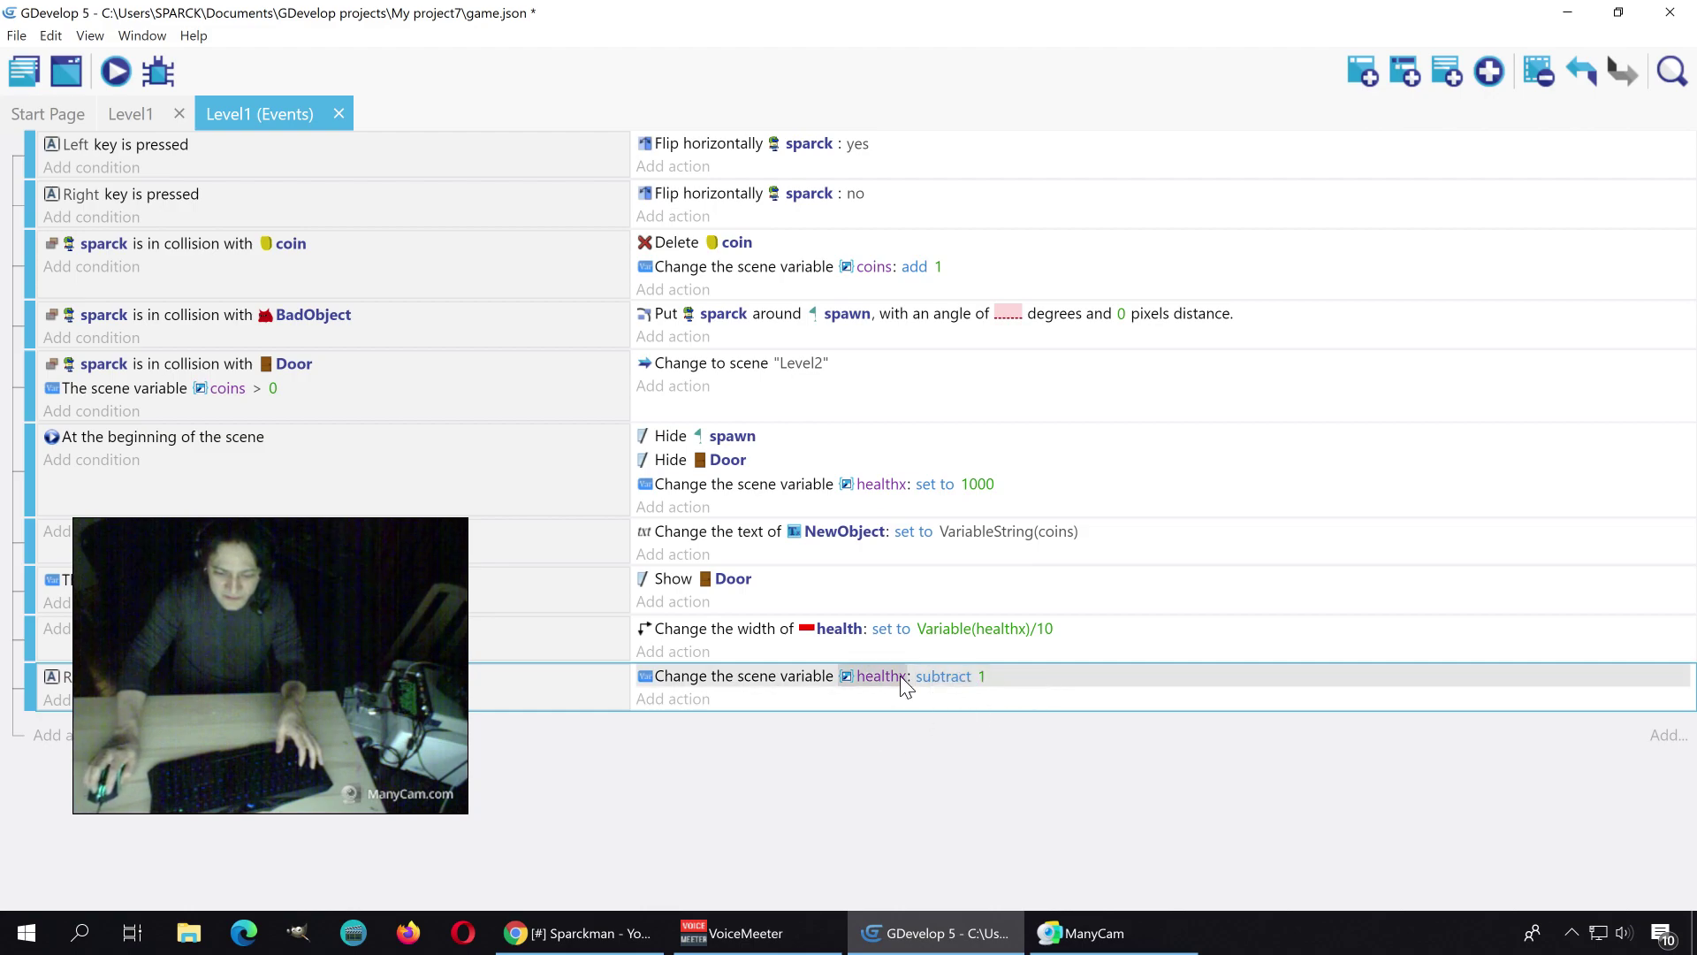
right_click(735, 685)
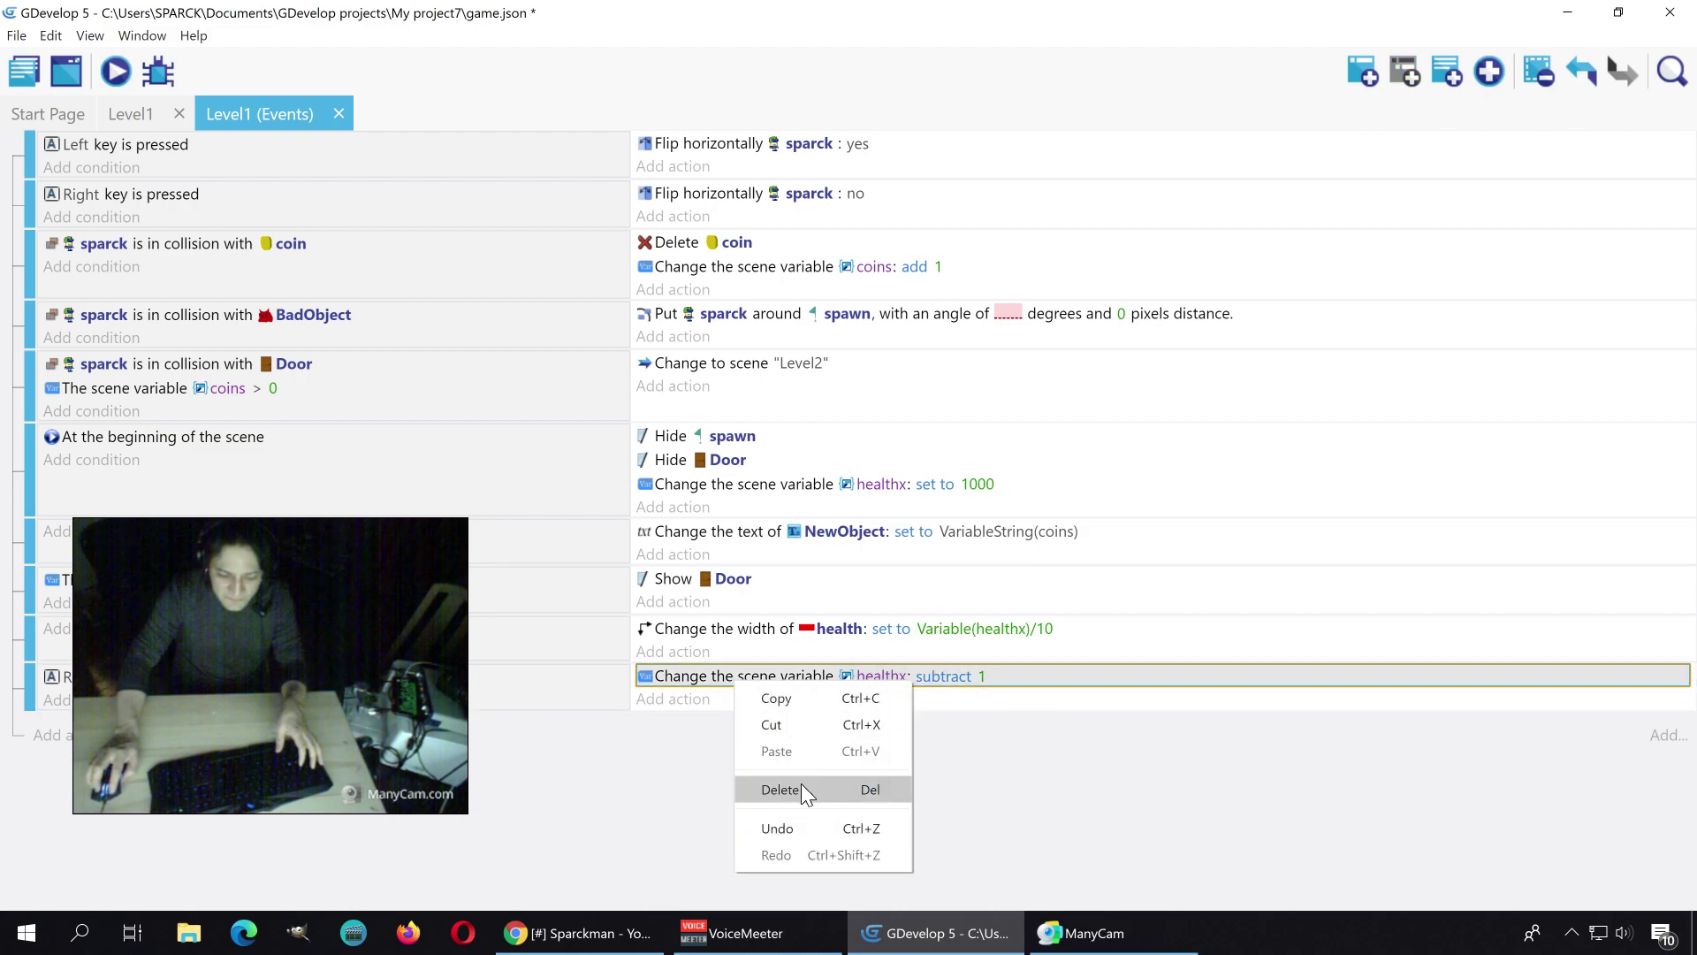
click(779, 788)
Step: Add an action to that event that adds 1 to the scene variable hh
click(677, 677)
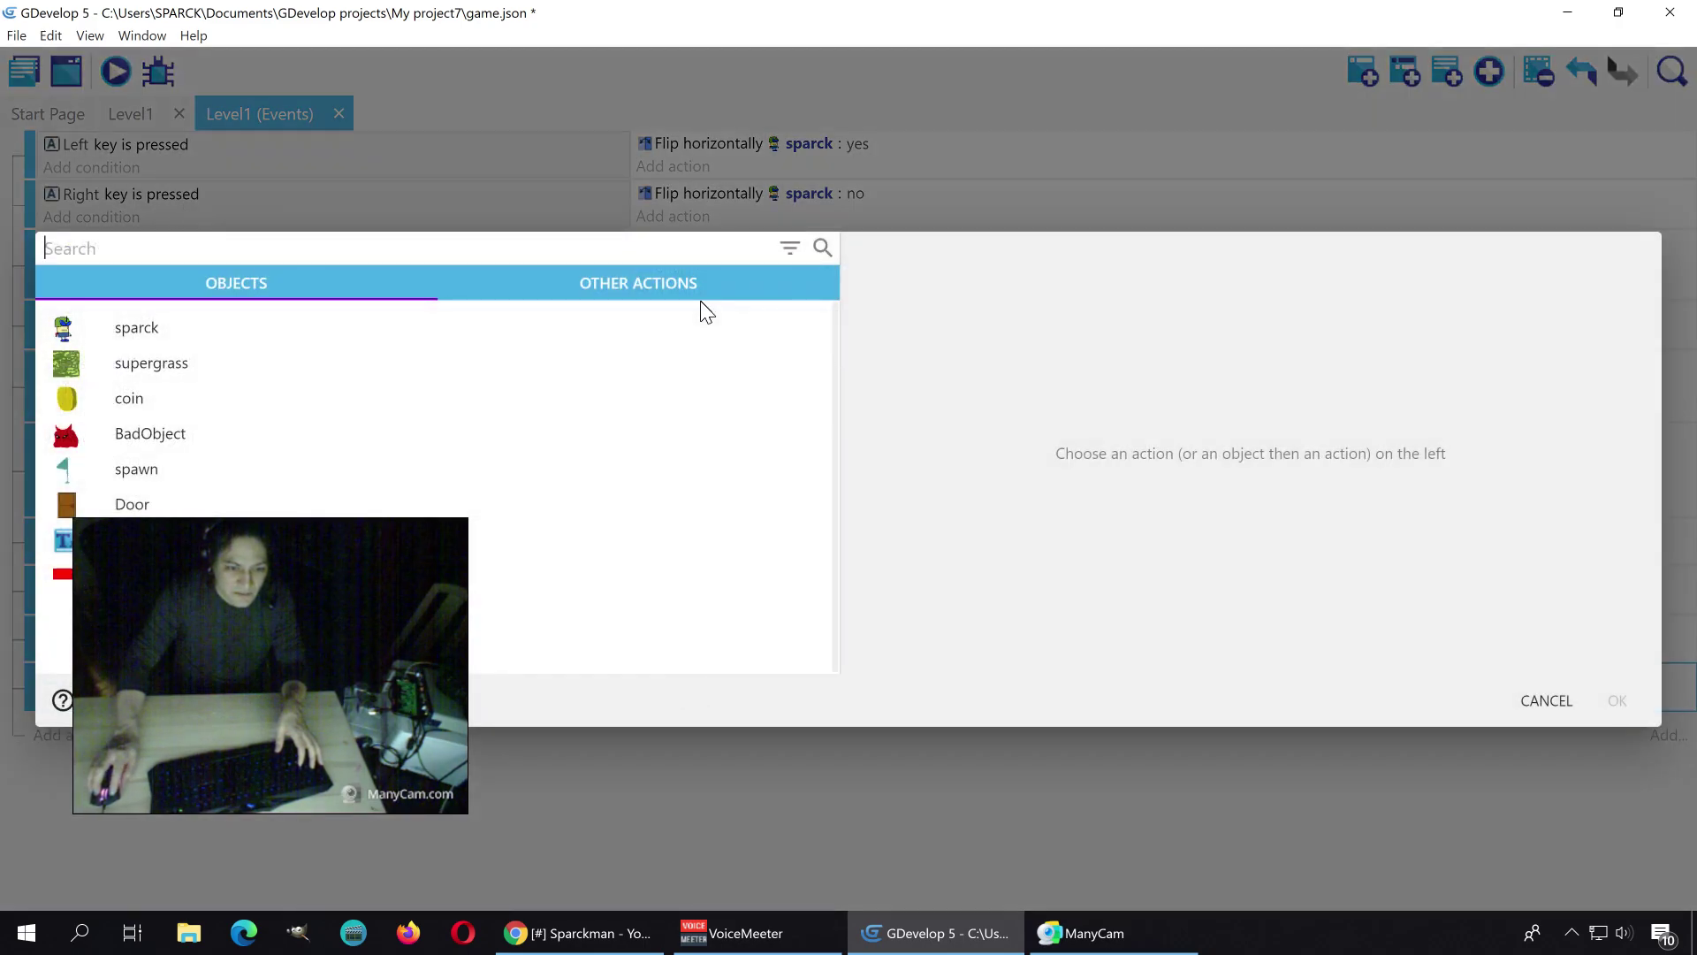
click(676, 297)
click(181, 256)
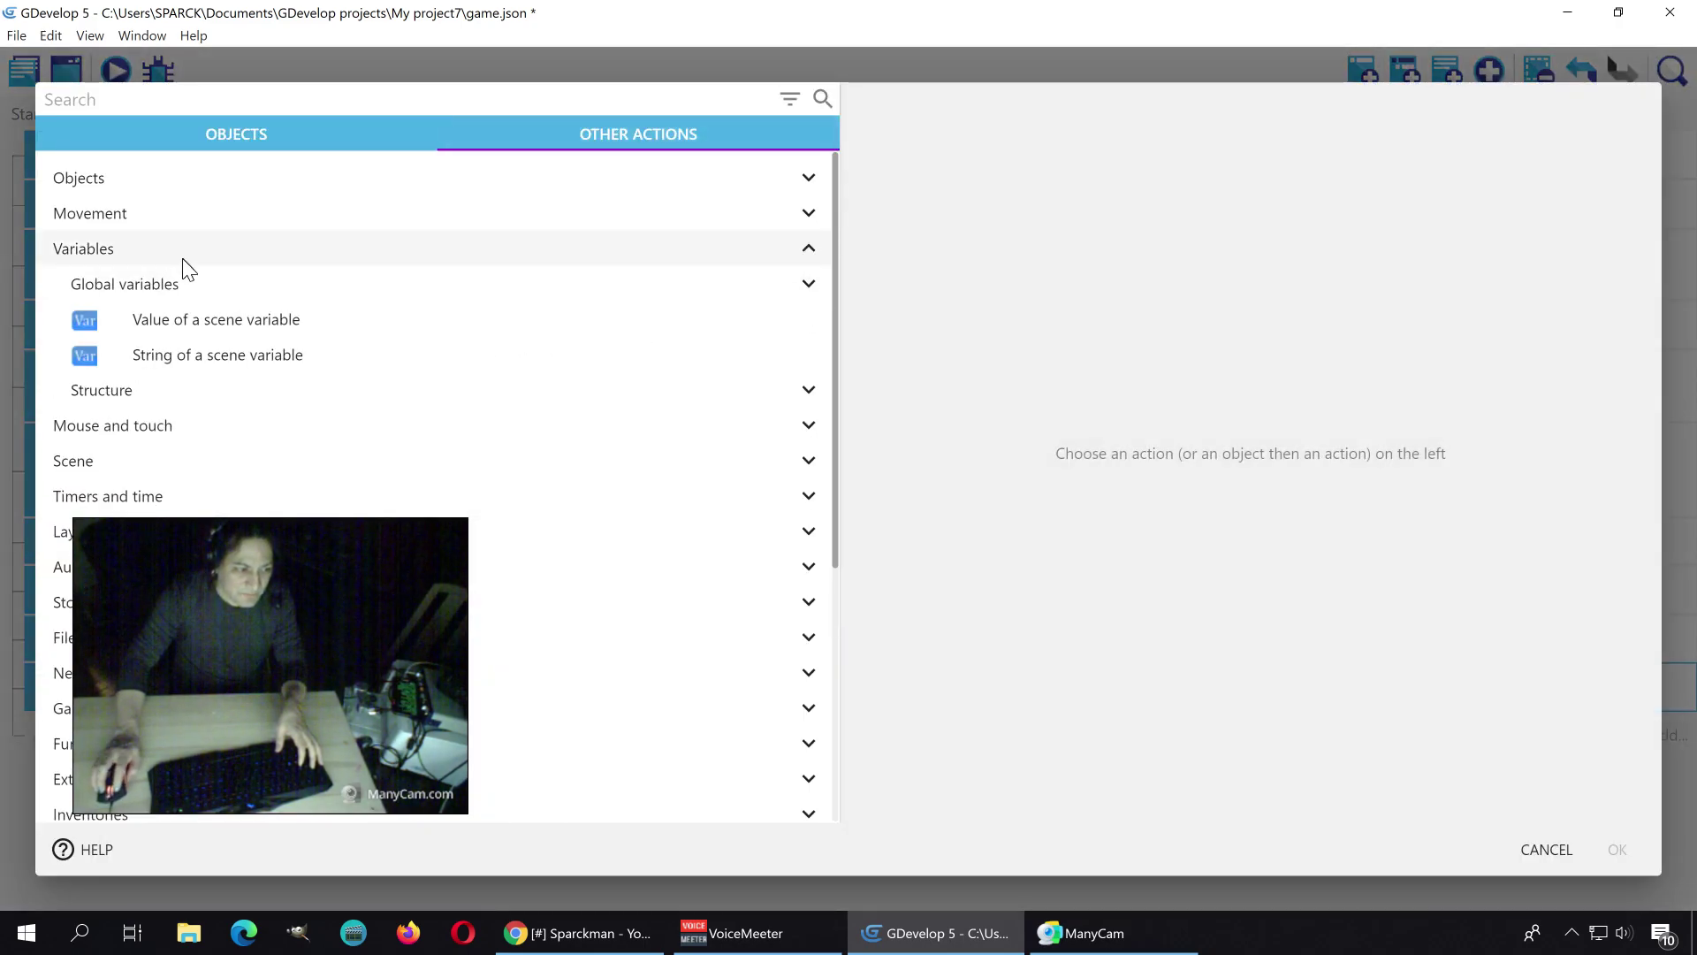
click(228, 328)
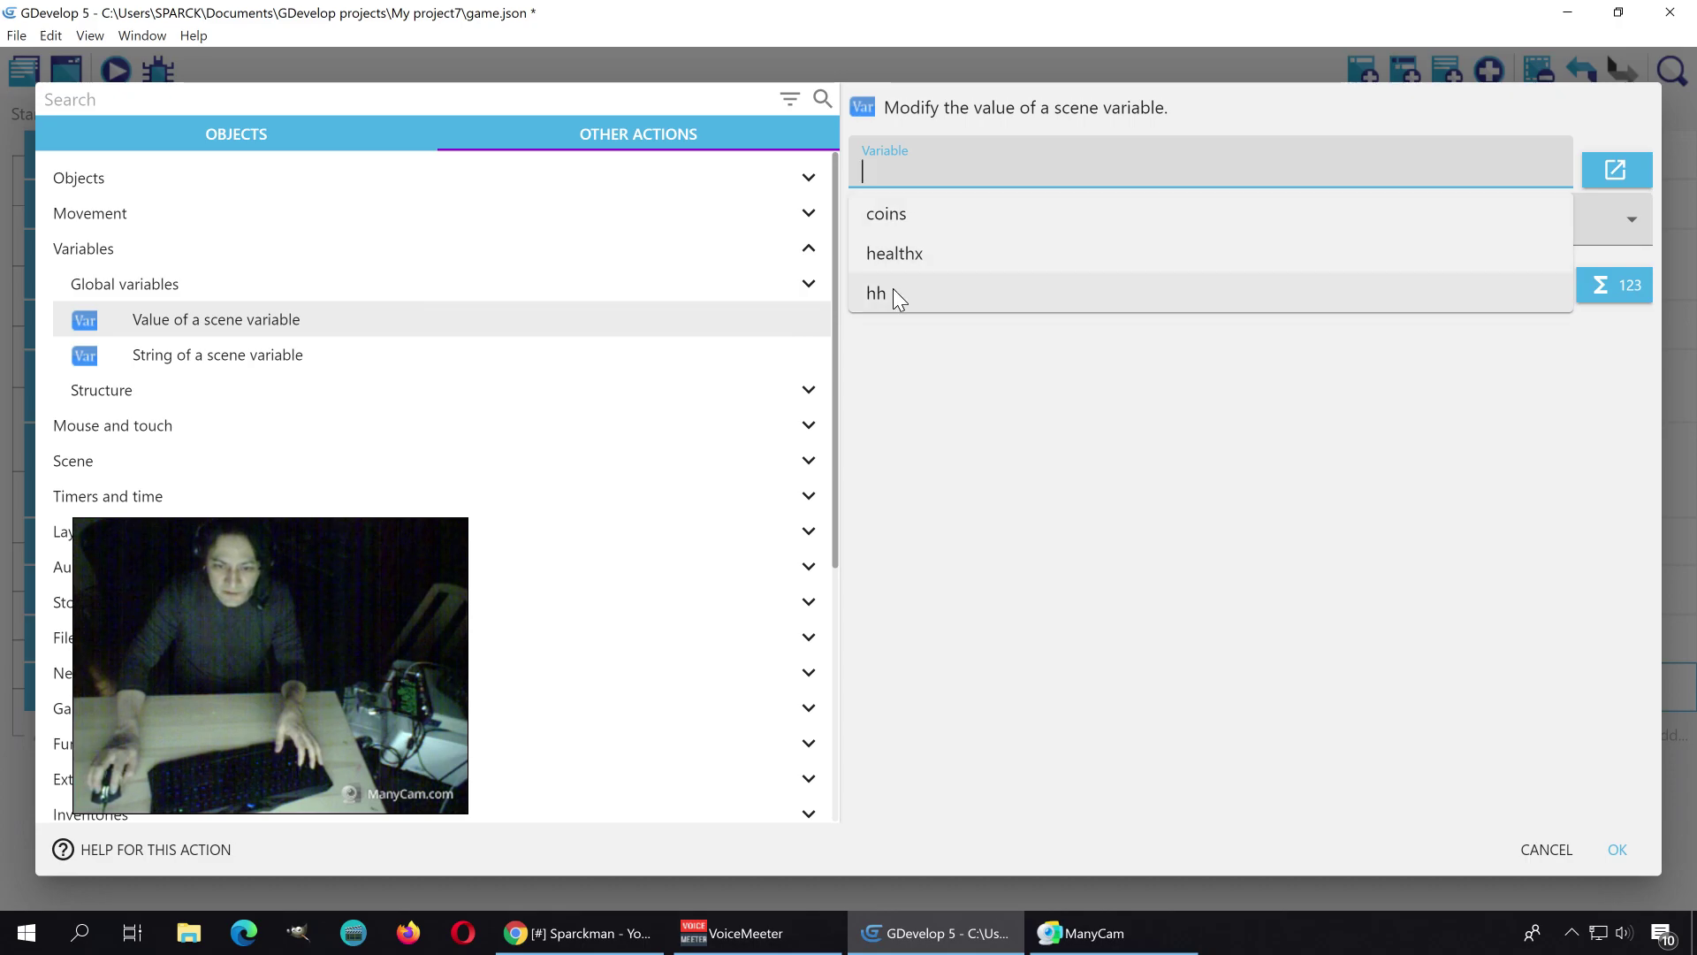
text(hh)
click(952, 240)
click(914, 306)
click(915, 265)
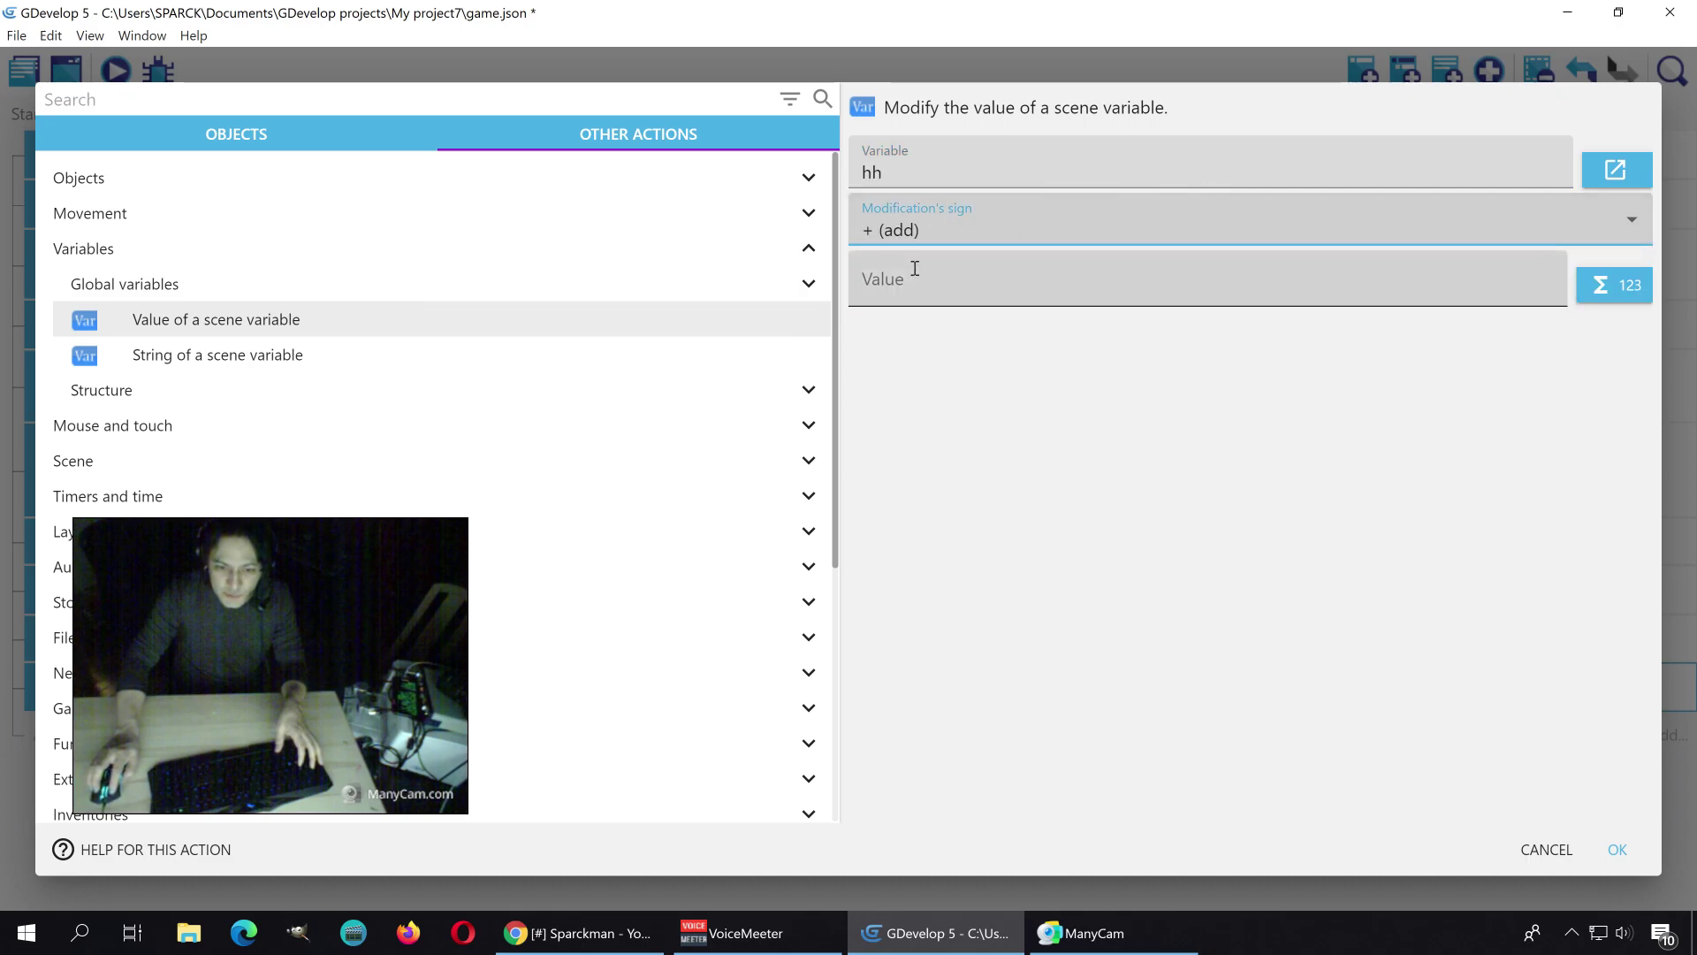
text(1)
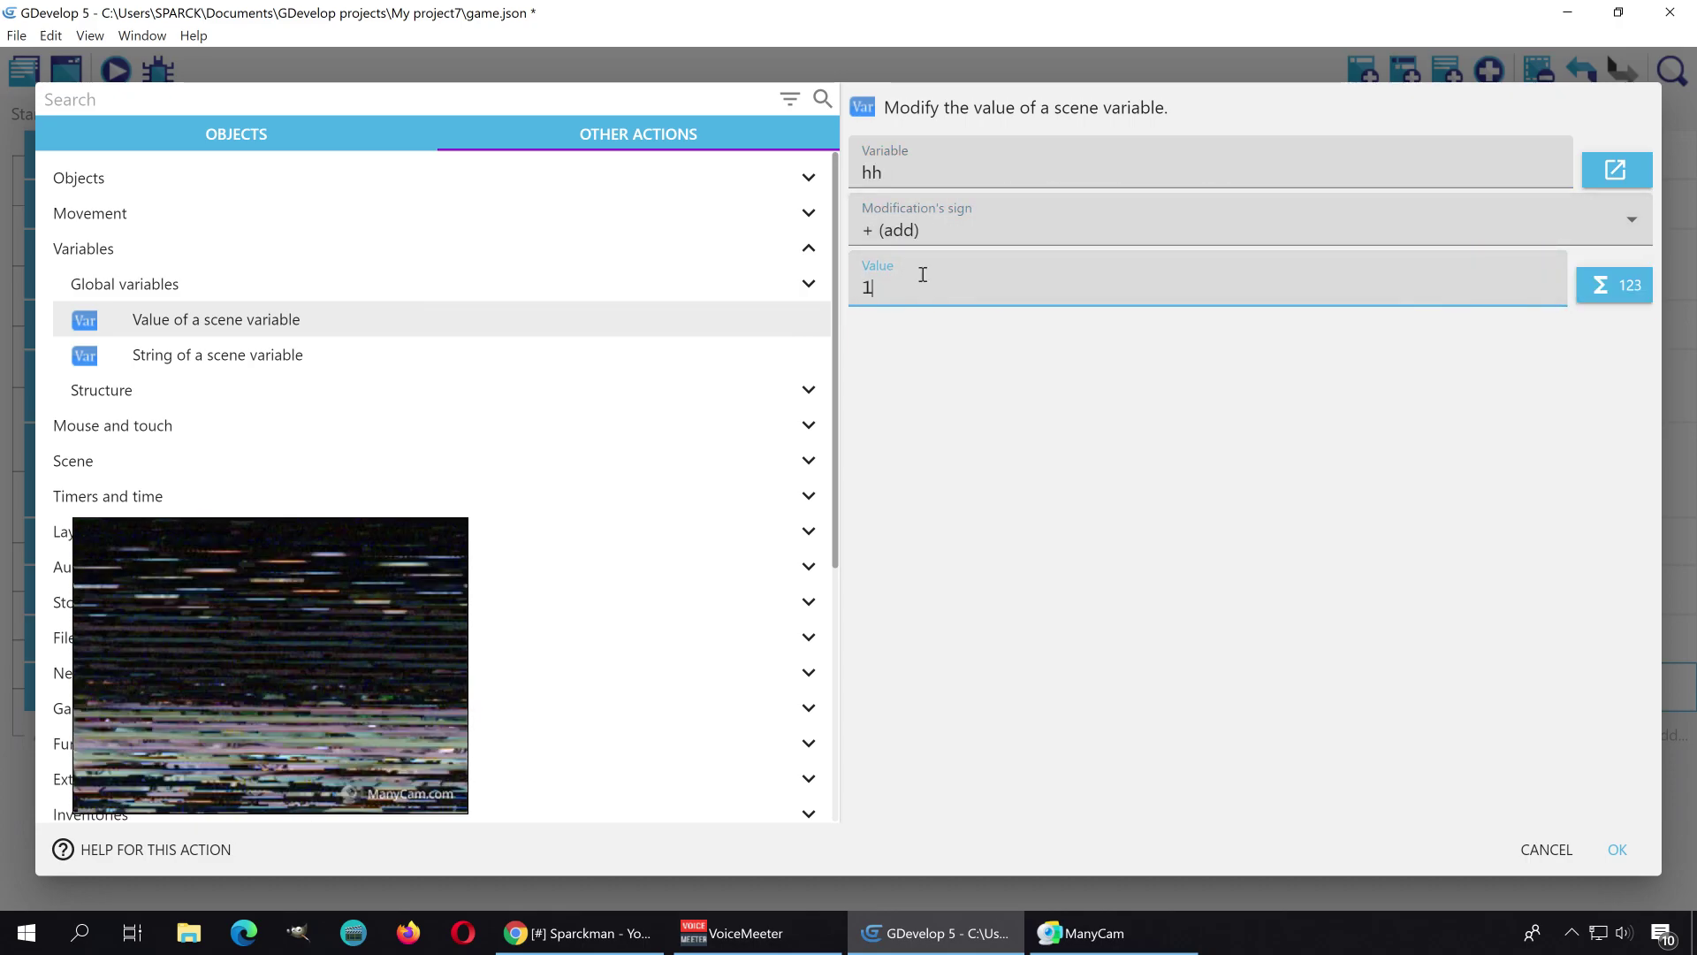
click(1614, 849)
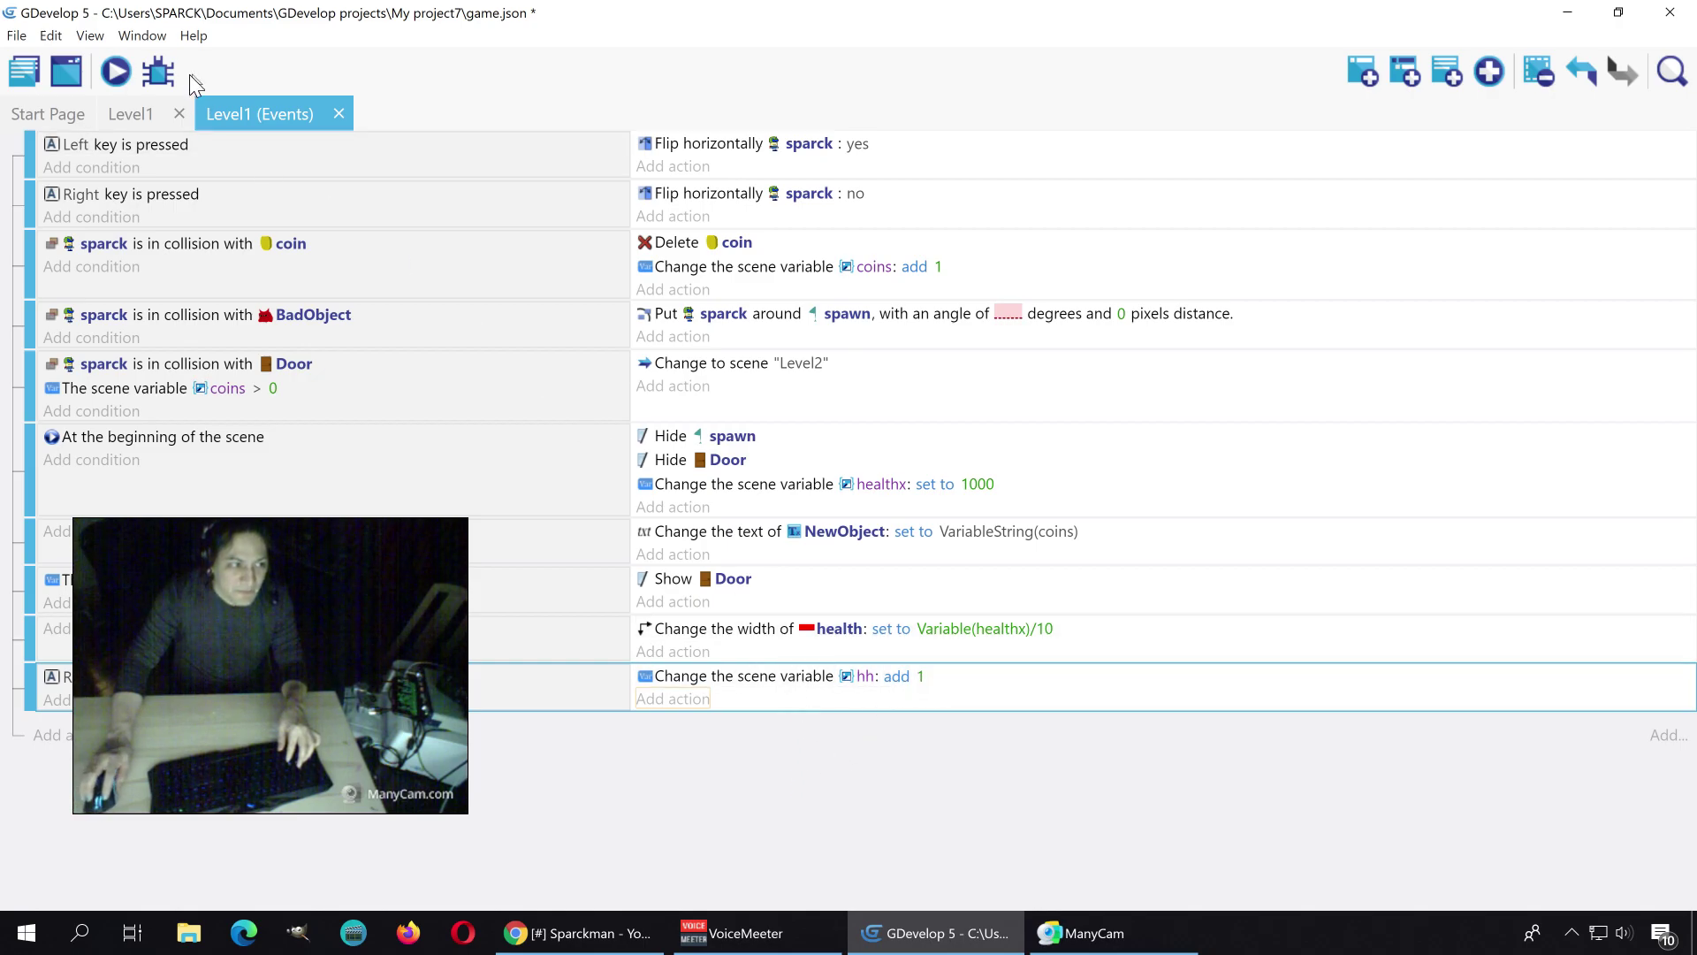
click(116, 74)
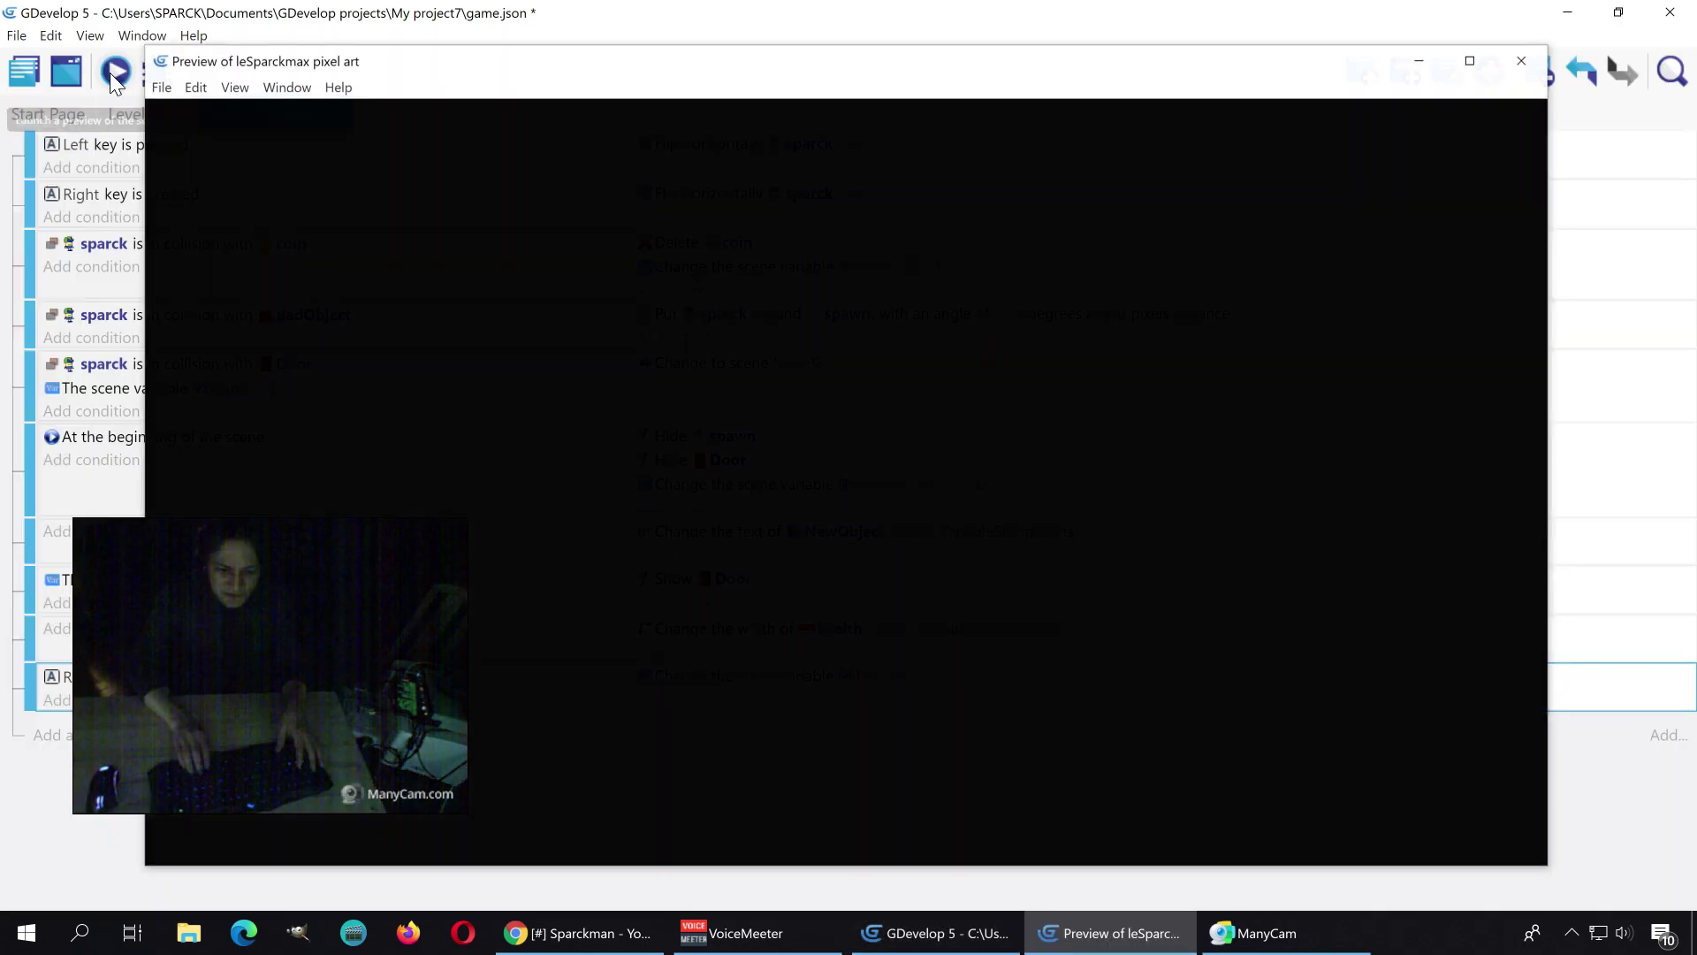
key(Right)
key(Left)
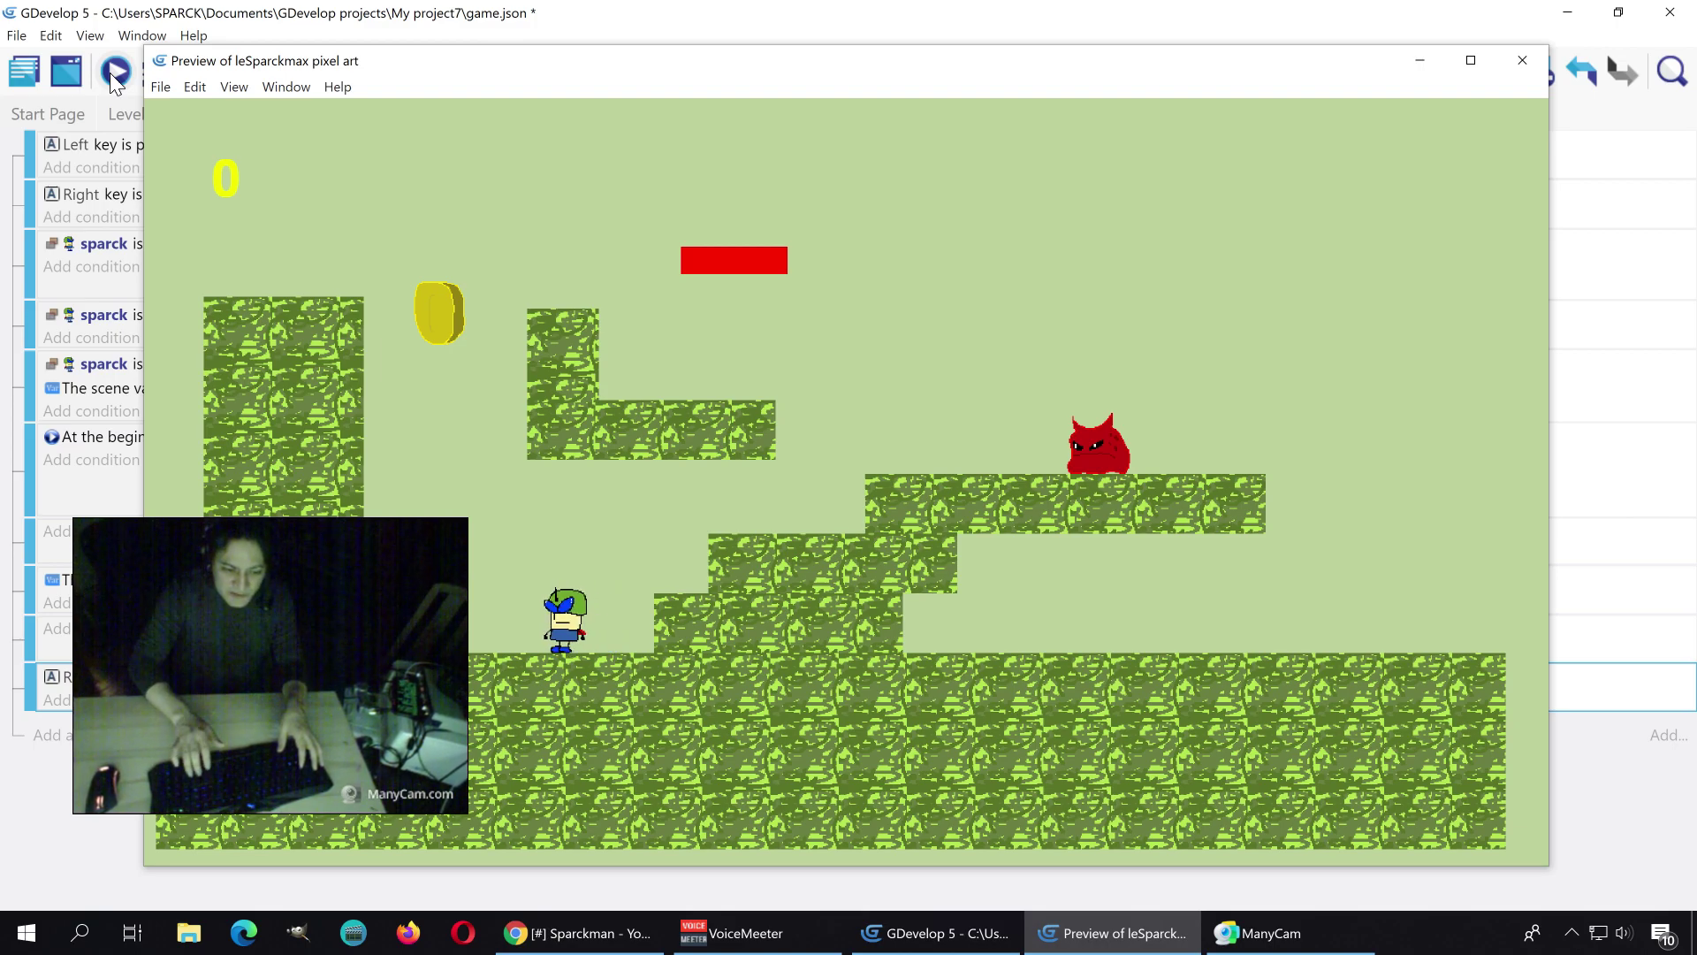
key(Left)
key(Right)
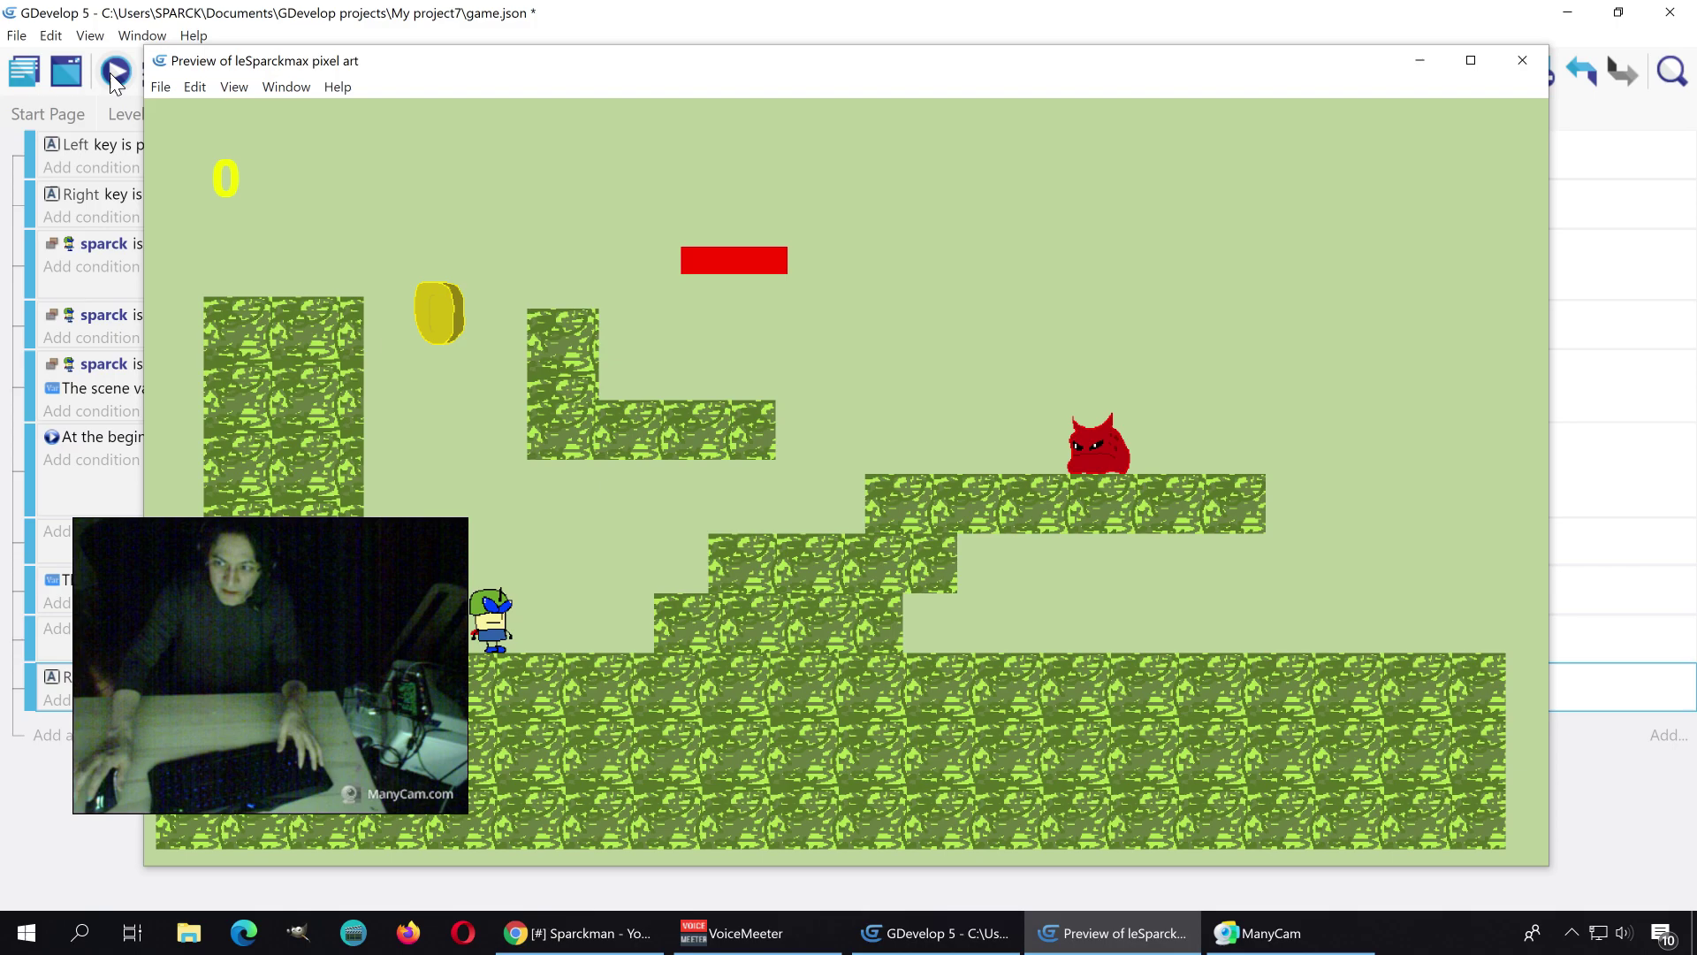
click(1522, 61)
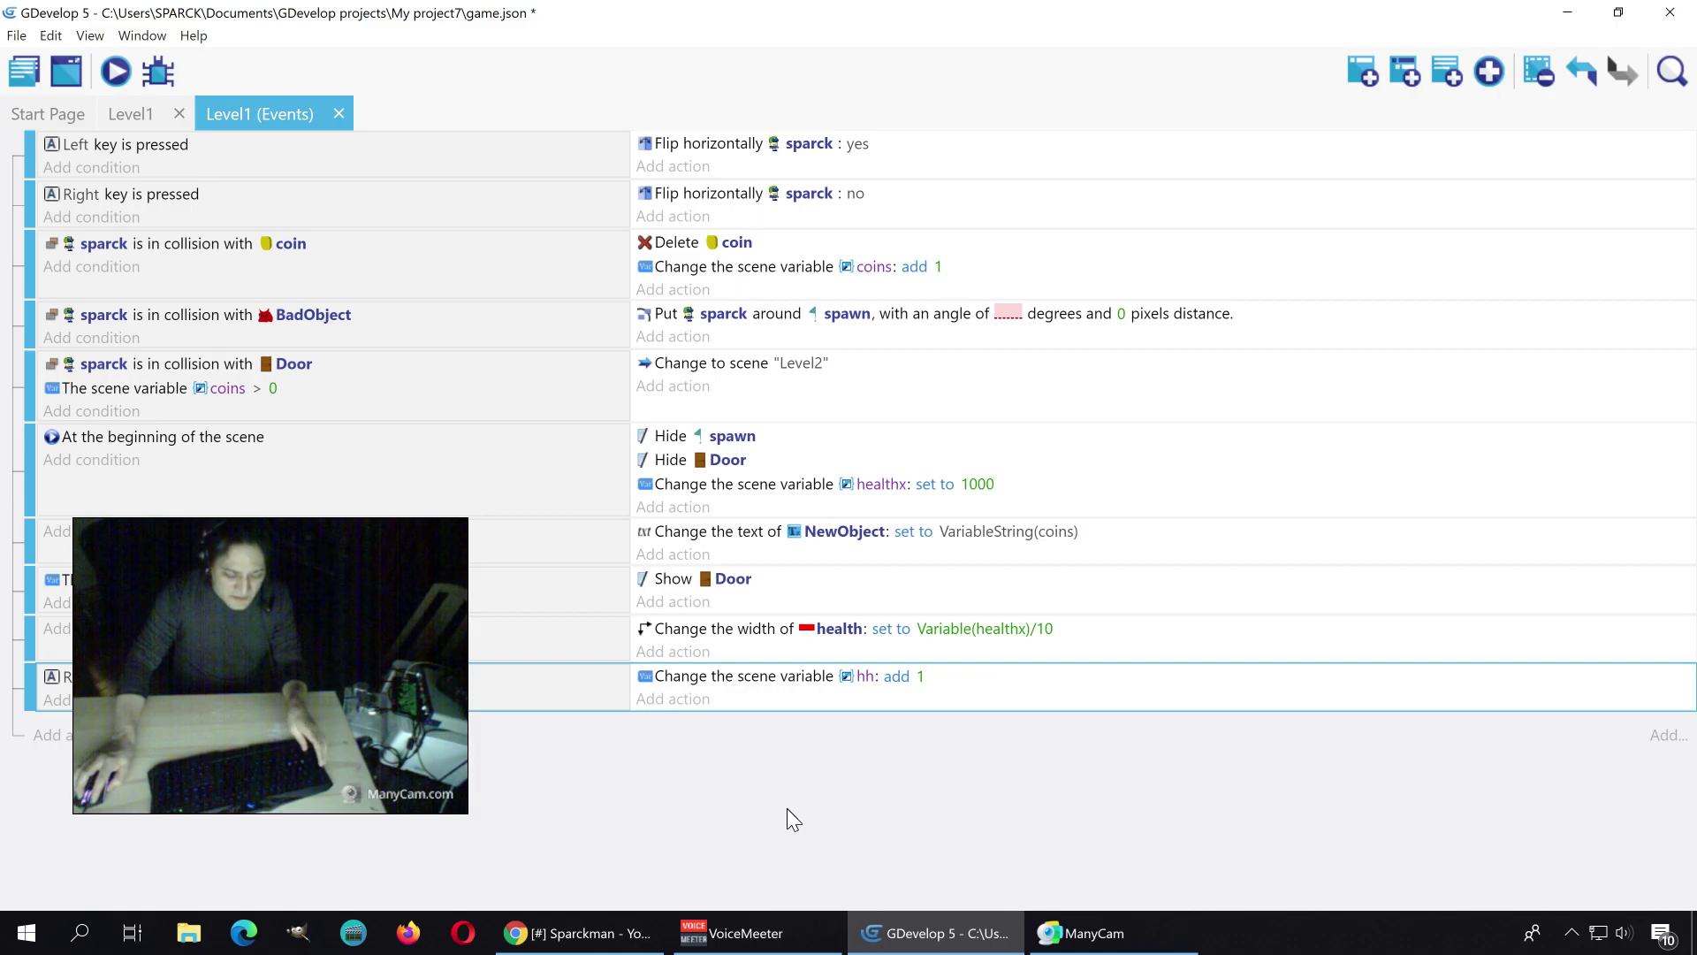
Step: Duplicate the NewObject text object and rename the copy hh_var
click(120, 114)
scroll(627, 531, down, 3)
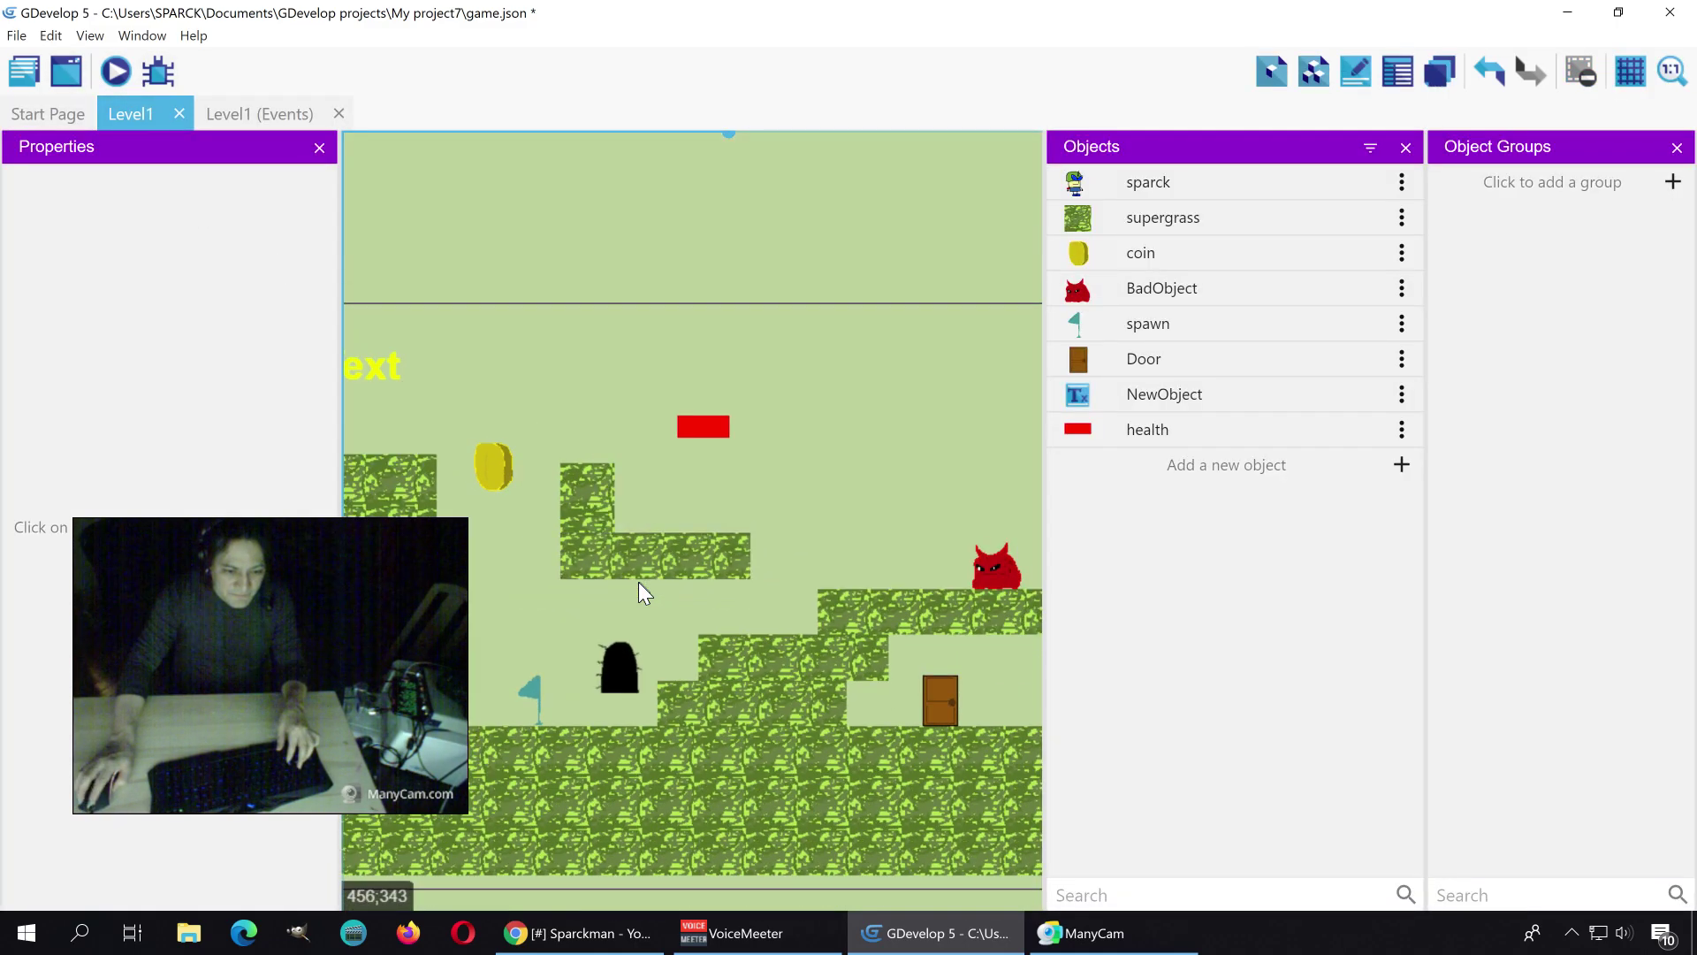
click(474, 418)
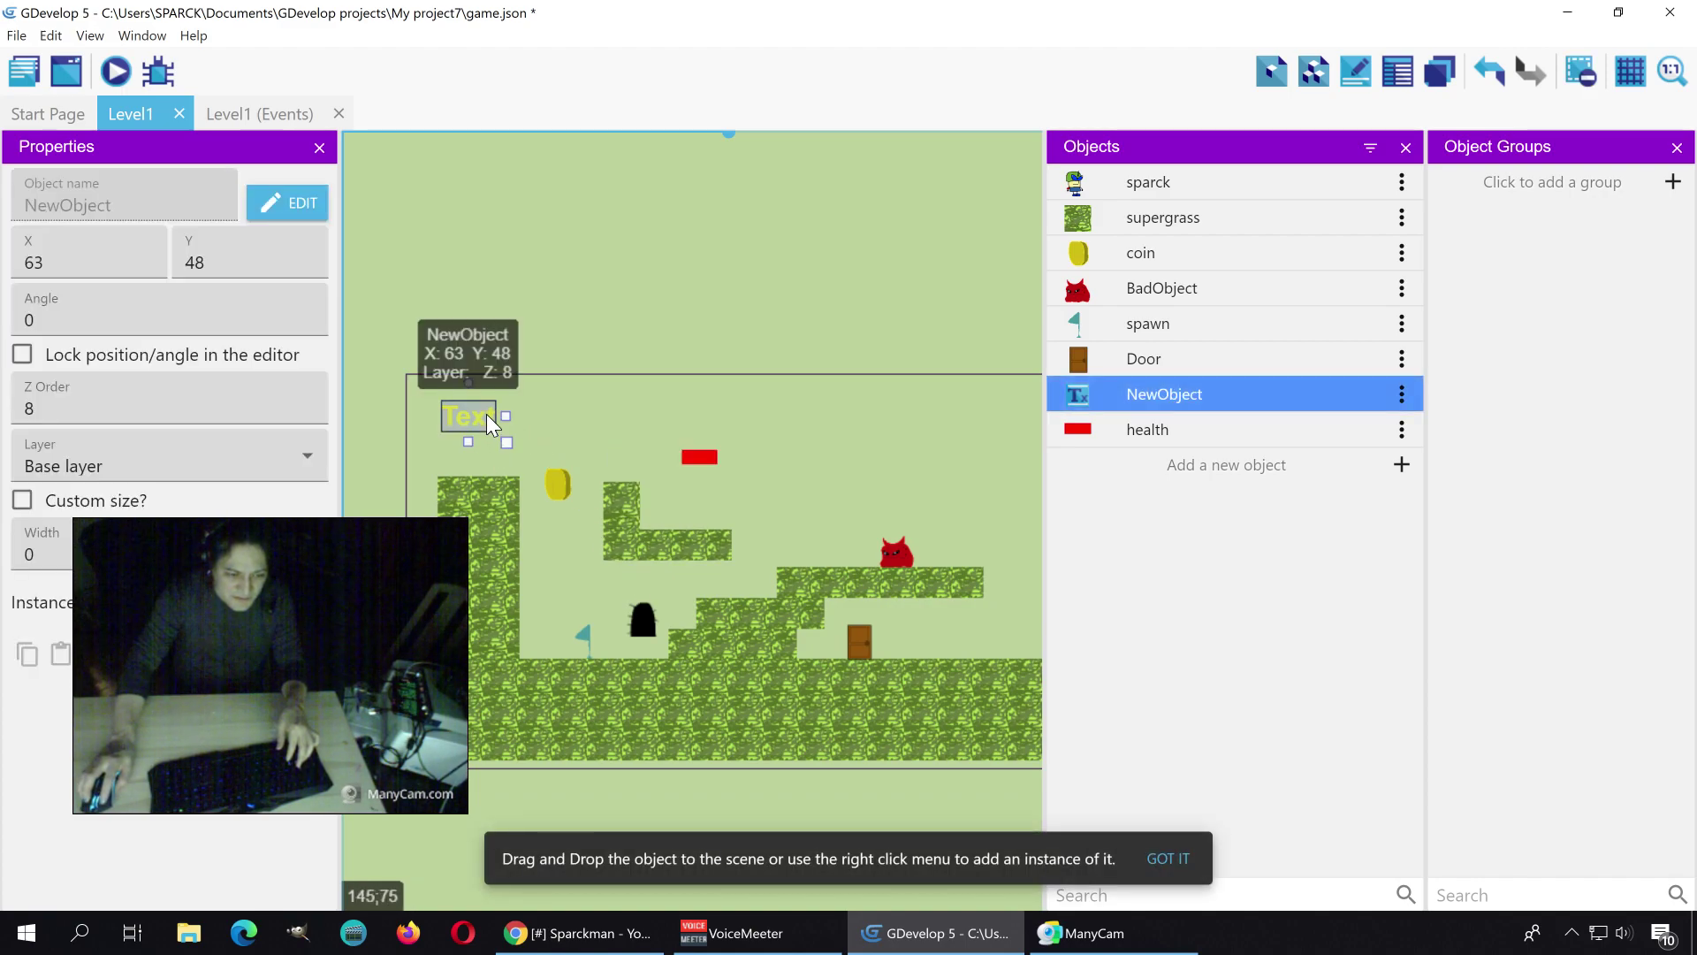
click(1401, 393)
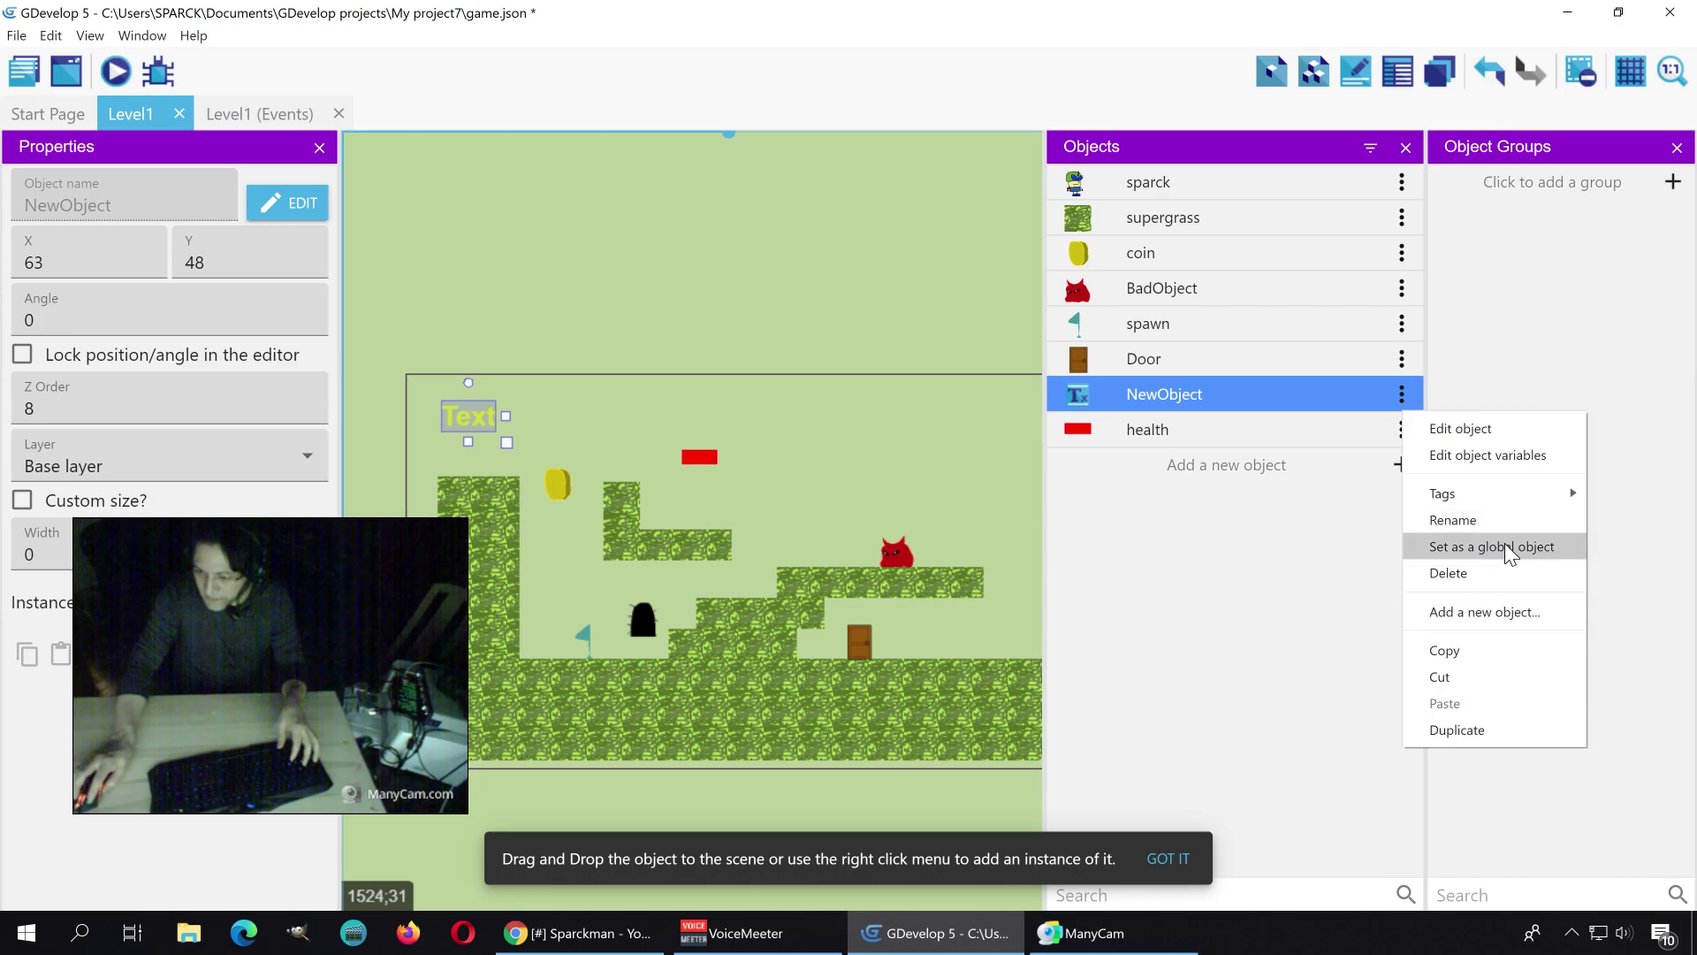
click(1487, 721)
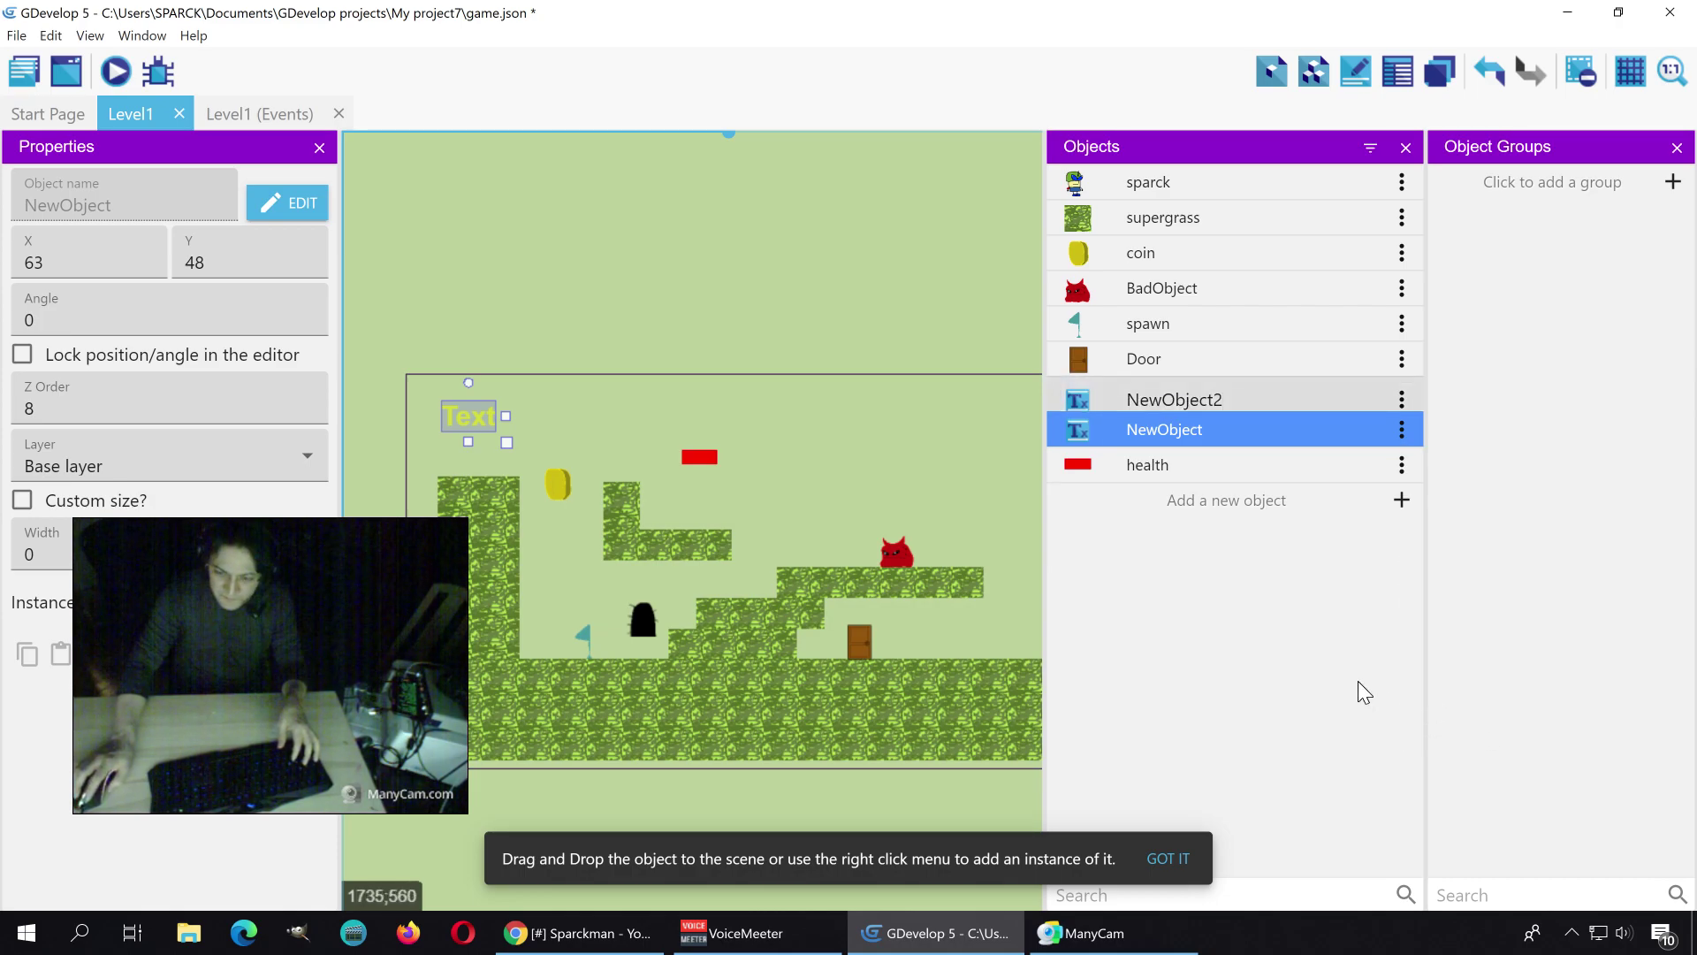
key(BackSpace)
key(BackSpace)
key(BackSpace)
key(BackSpace)
key(BackSpace)
key(BackSpace)
key(BackSpace)
key(BackSpace)
key(BackSpace)
key(BackSpace)
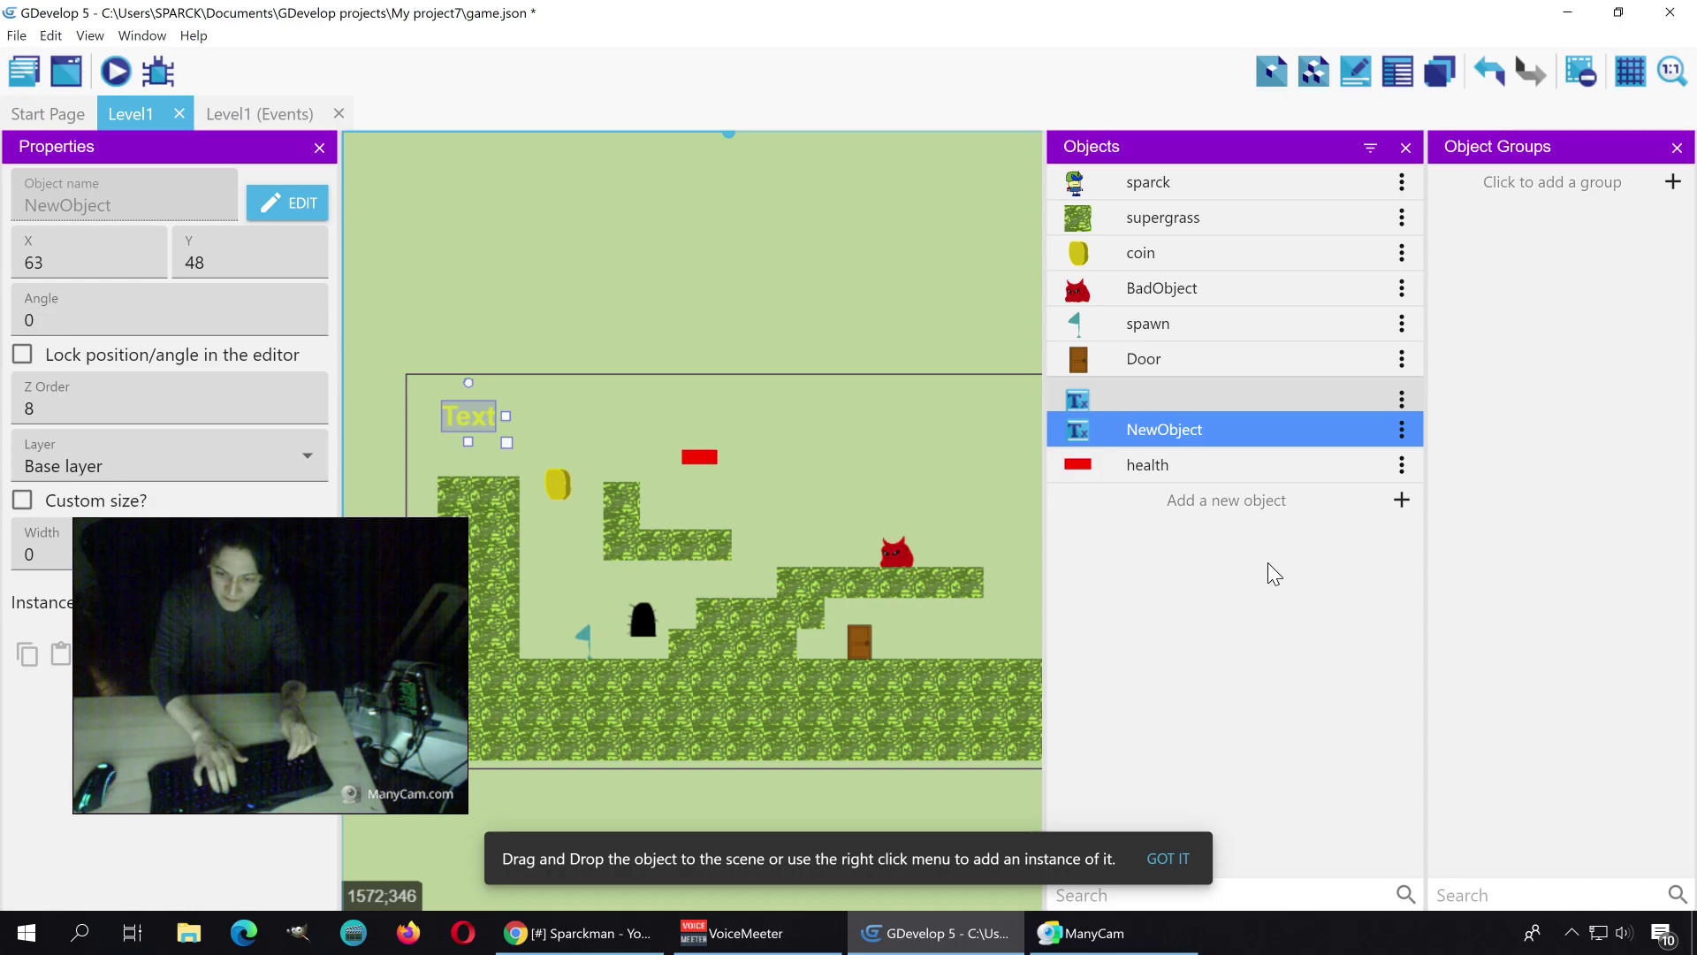
text(hh)
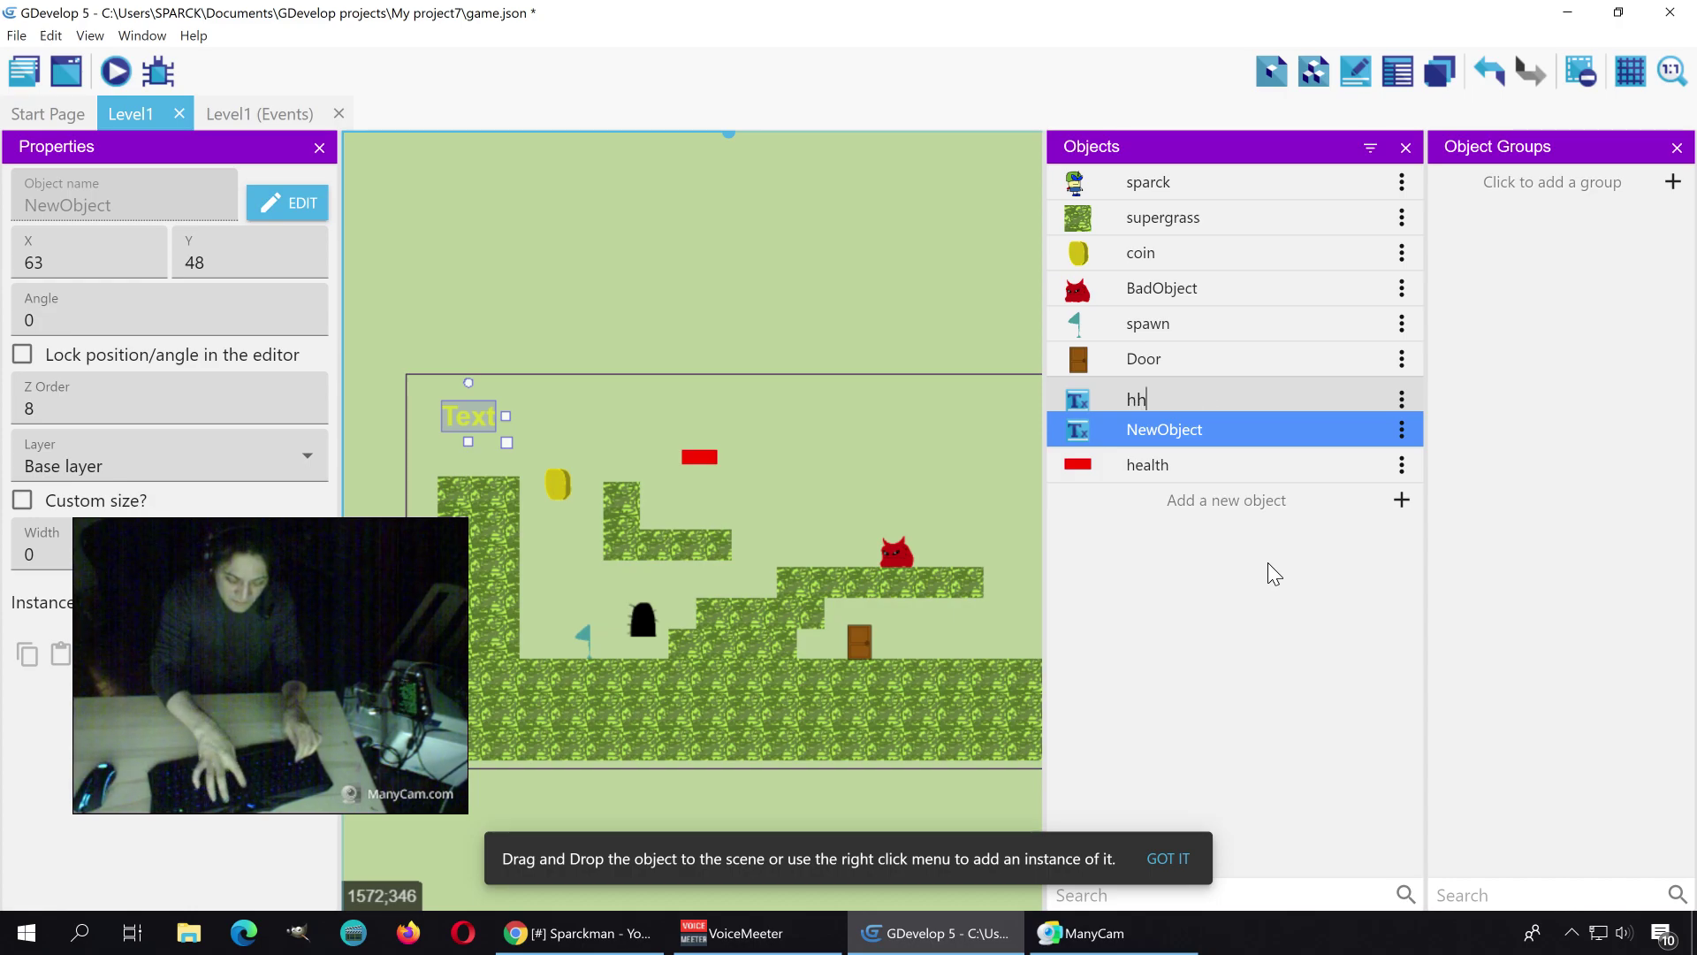
text(_var)
key(Return)
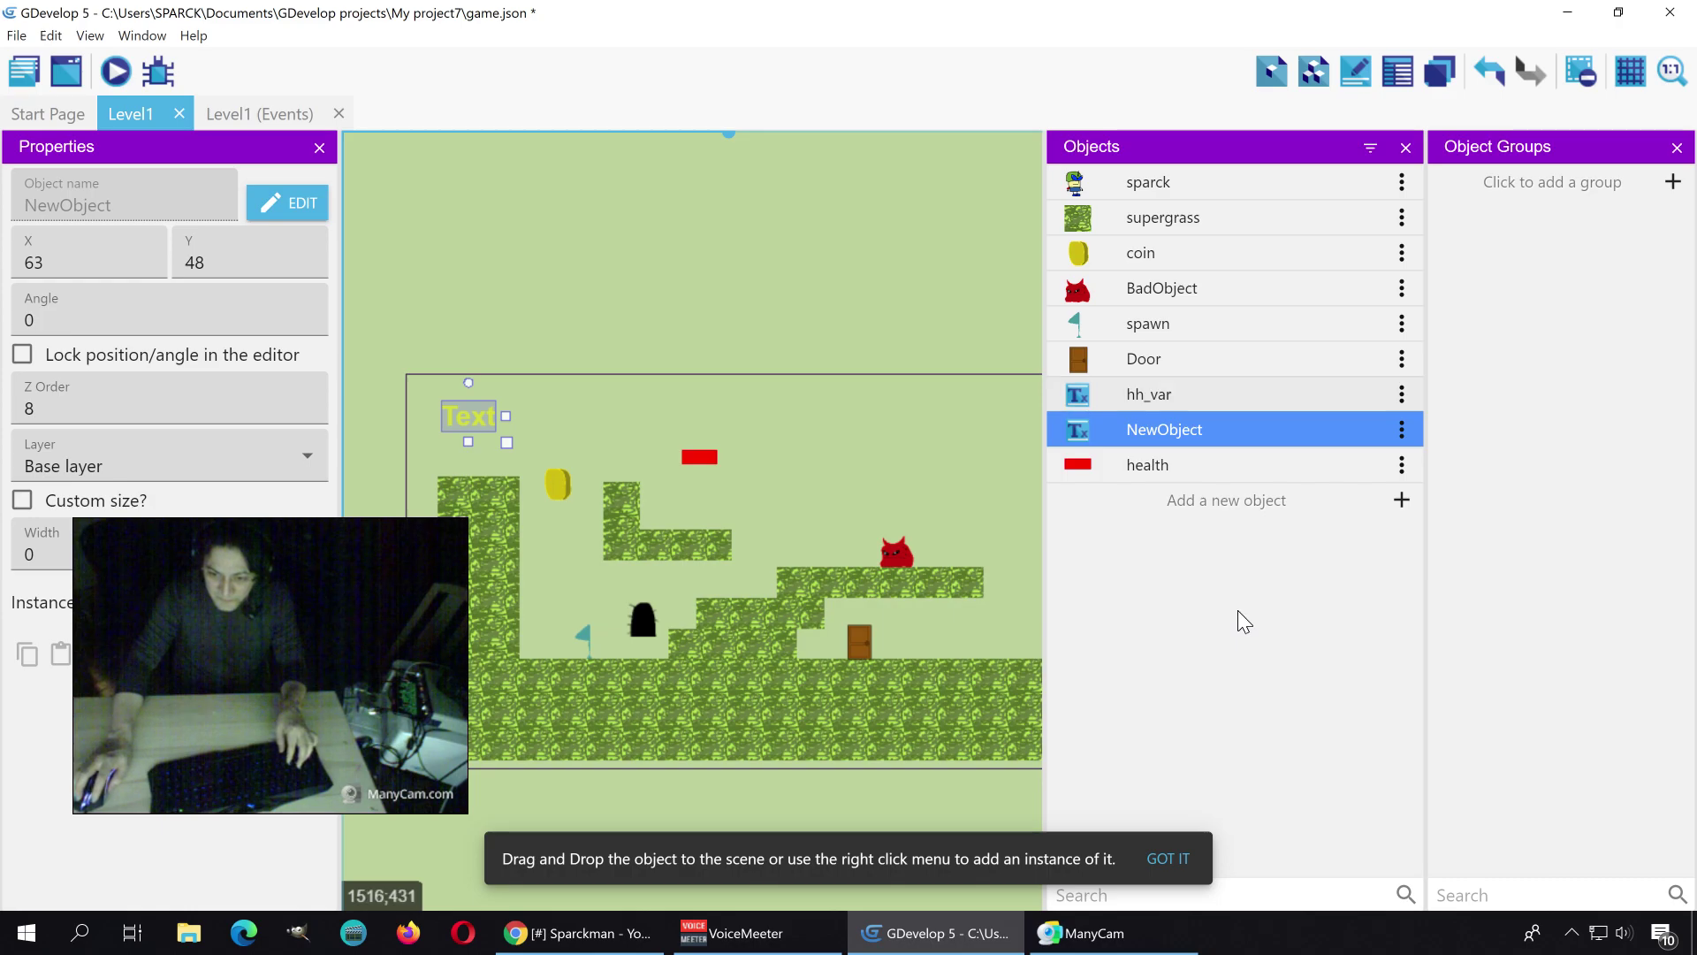
Step: Place an hh_var instance beside the yellow counter and make its text colour purple #BD10E0
click(610, 276)
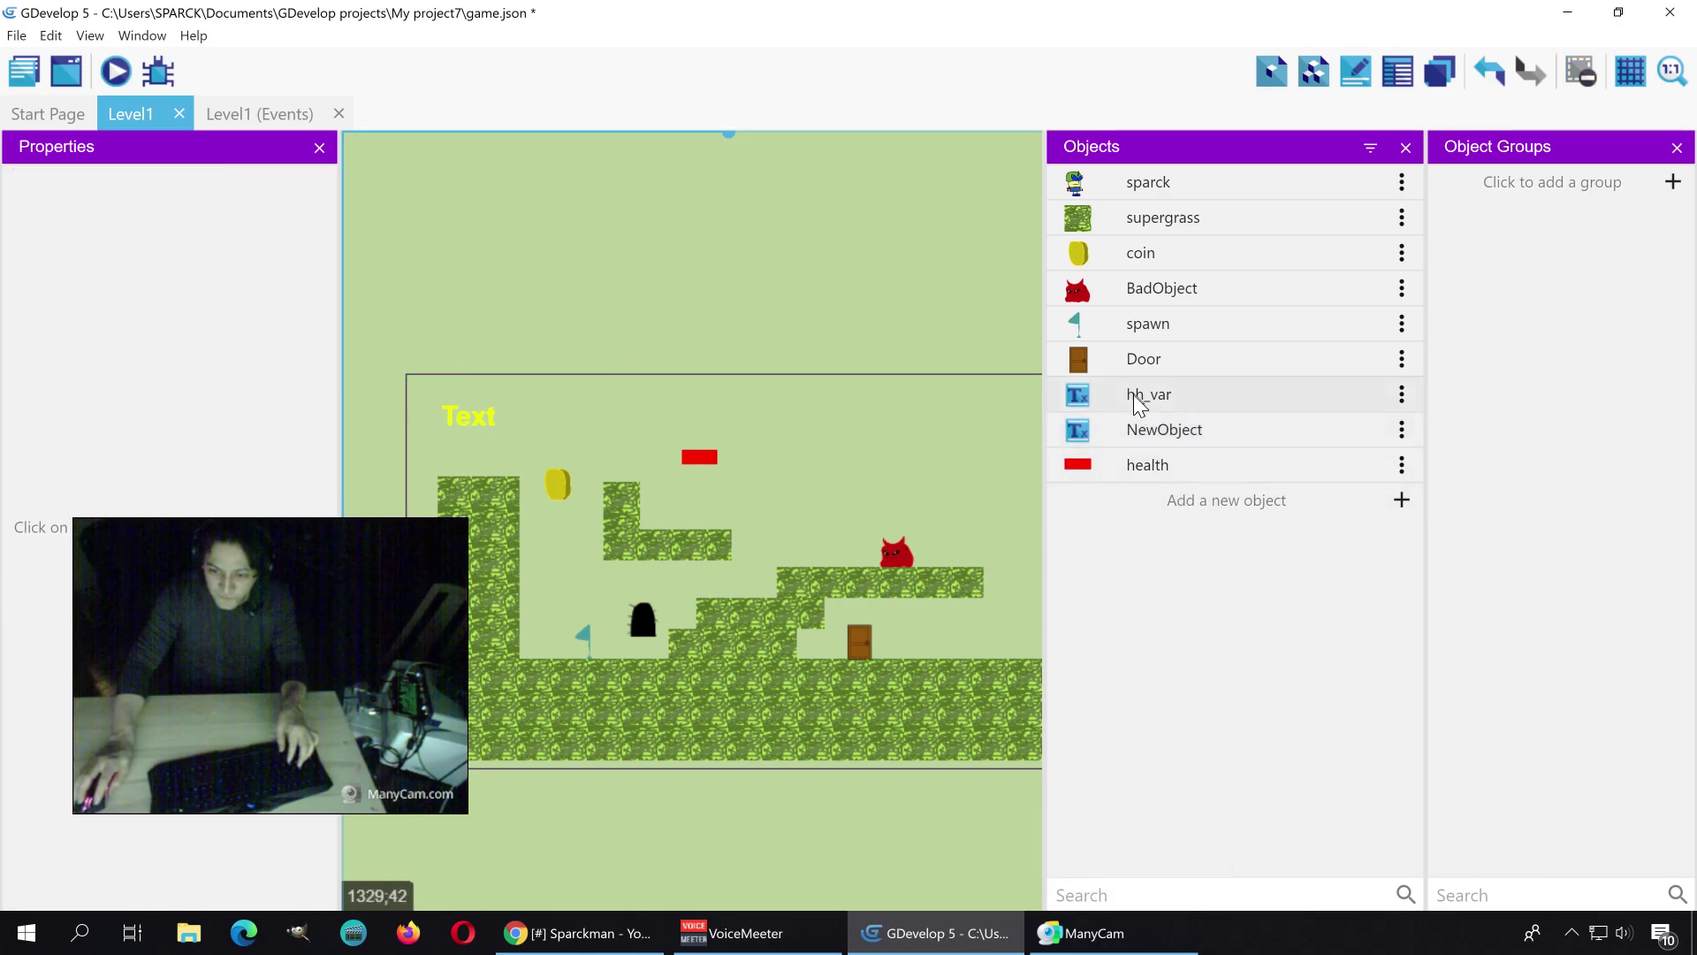
drag(1133, 394, 559, 417)
double_click(558, 415)
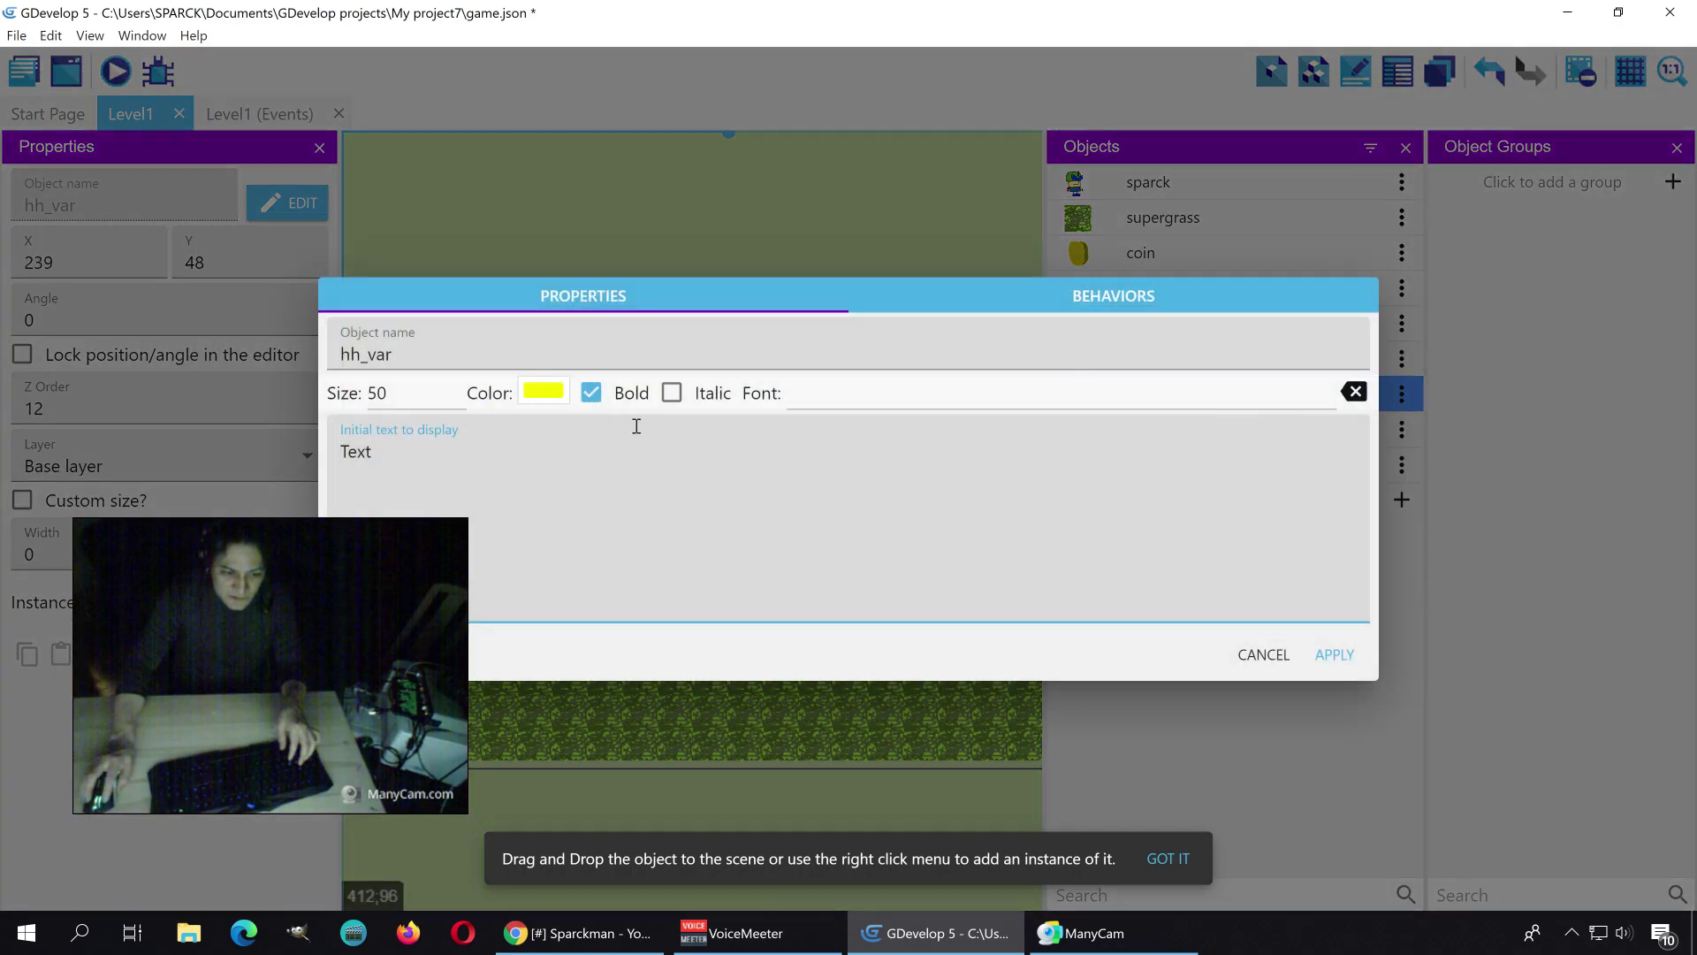
click(555, 396)
click(551, 389)
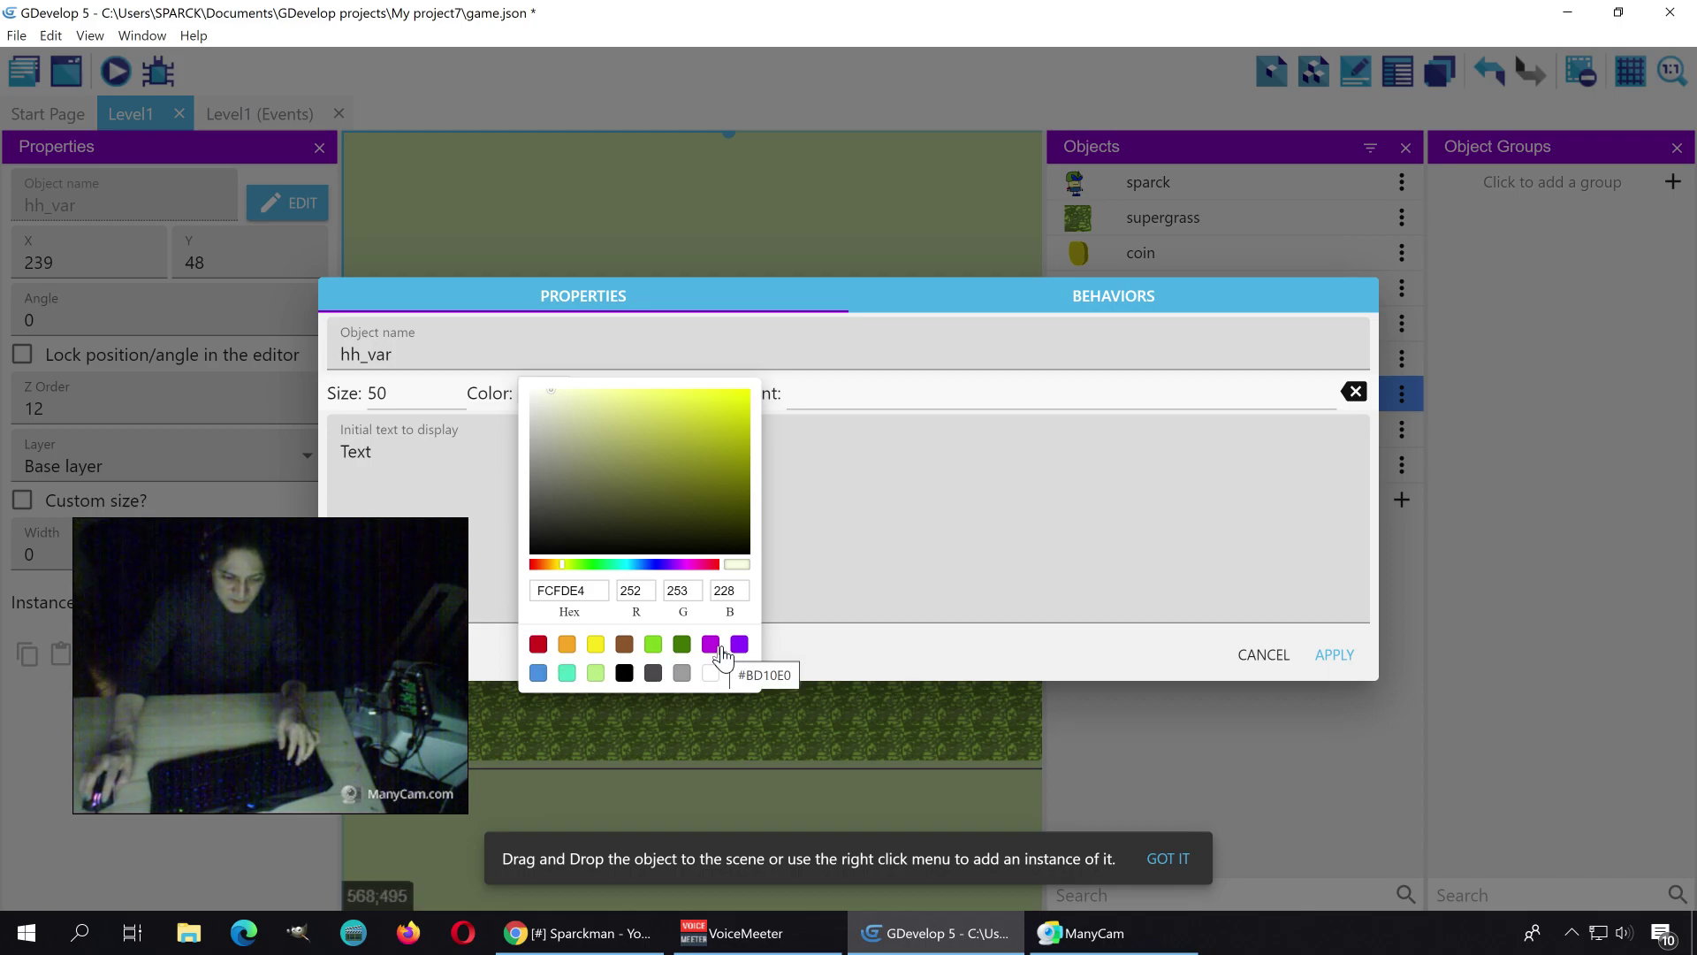
click(721, 653)
click(1035, 542)
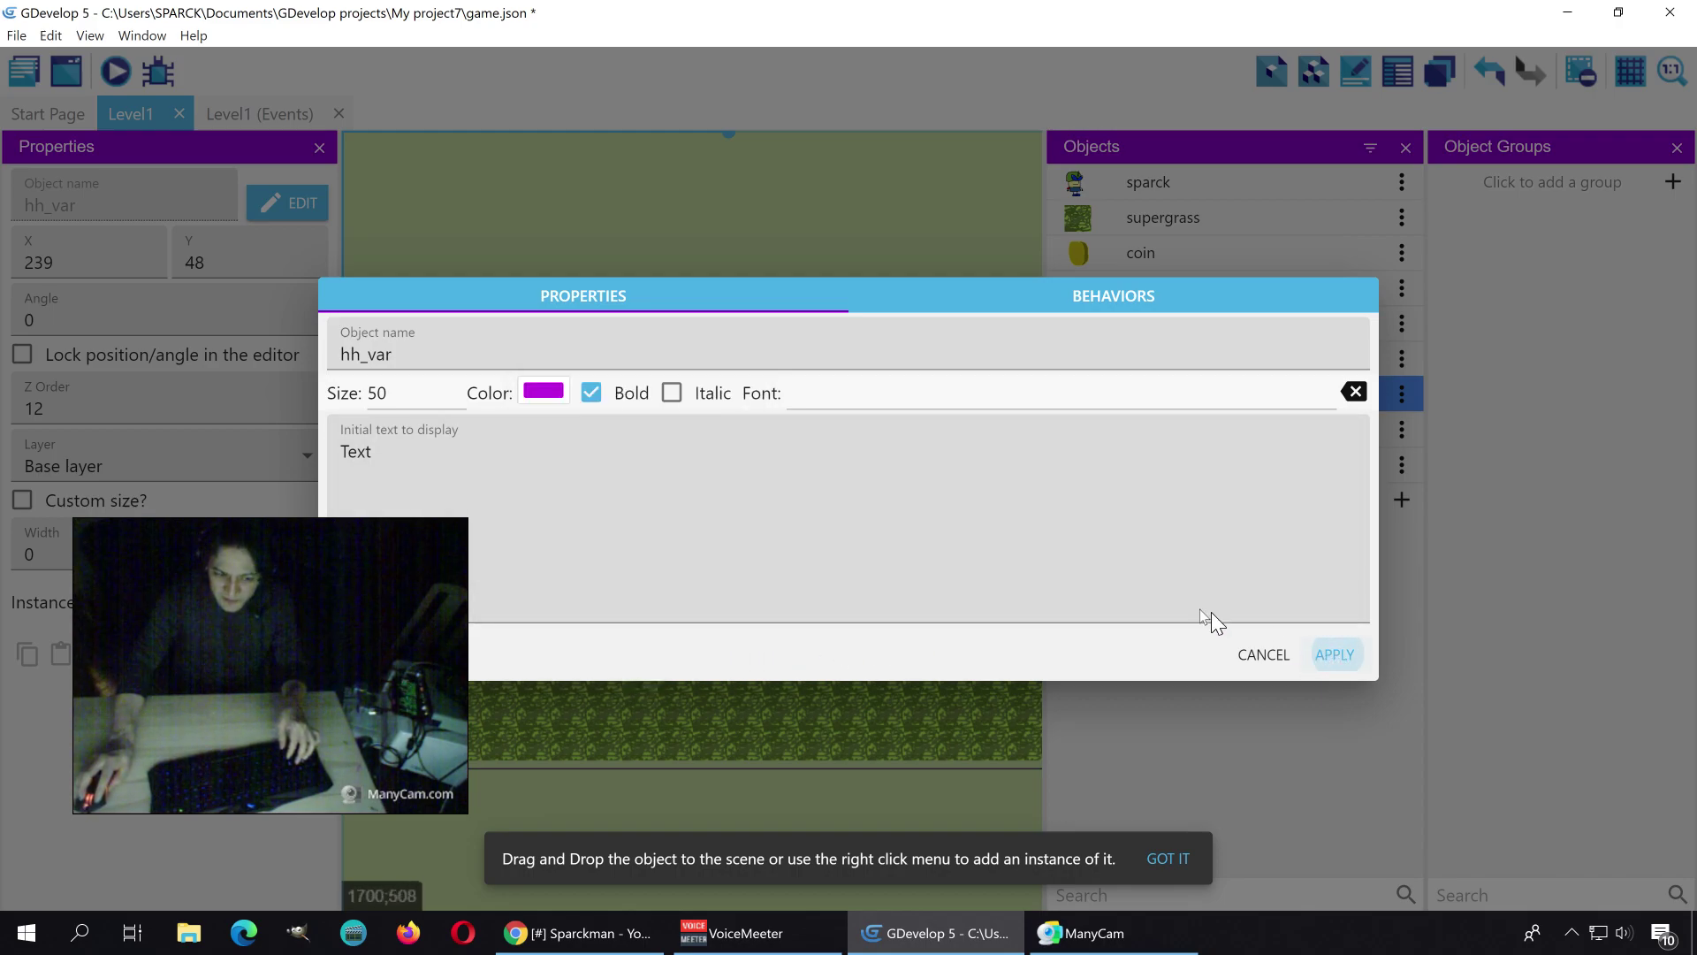
key(Return)
click(698, 402)
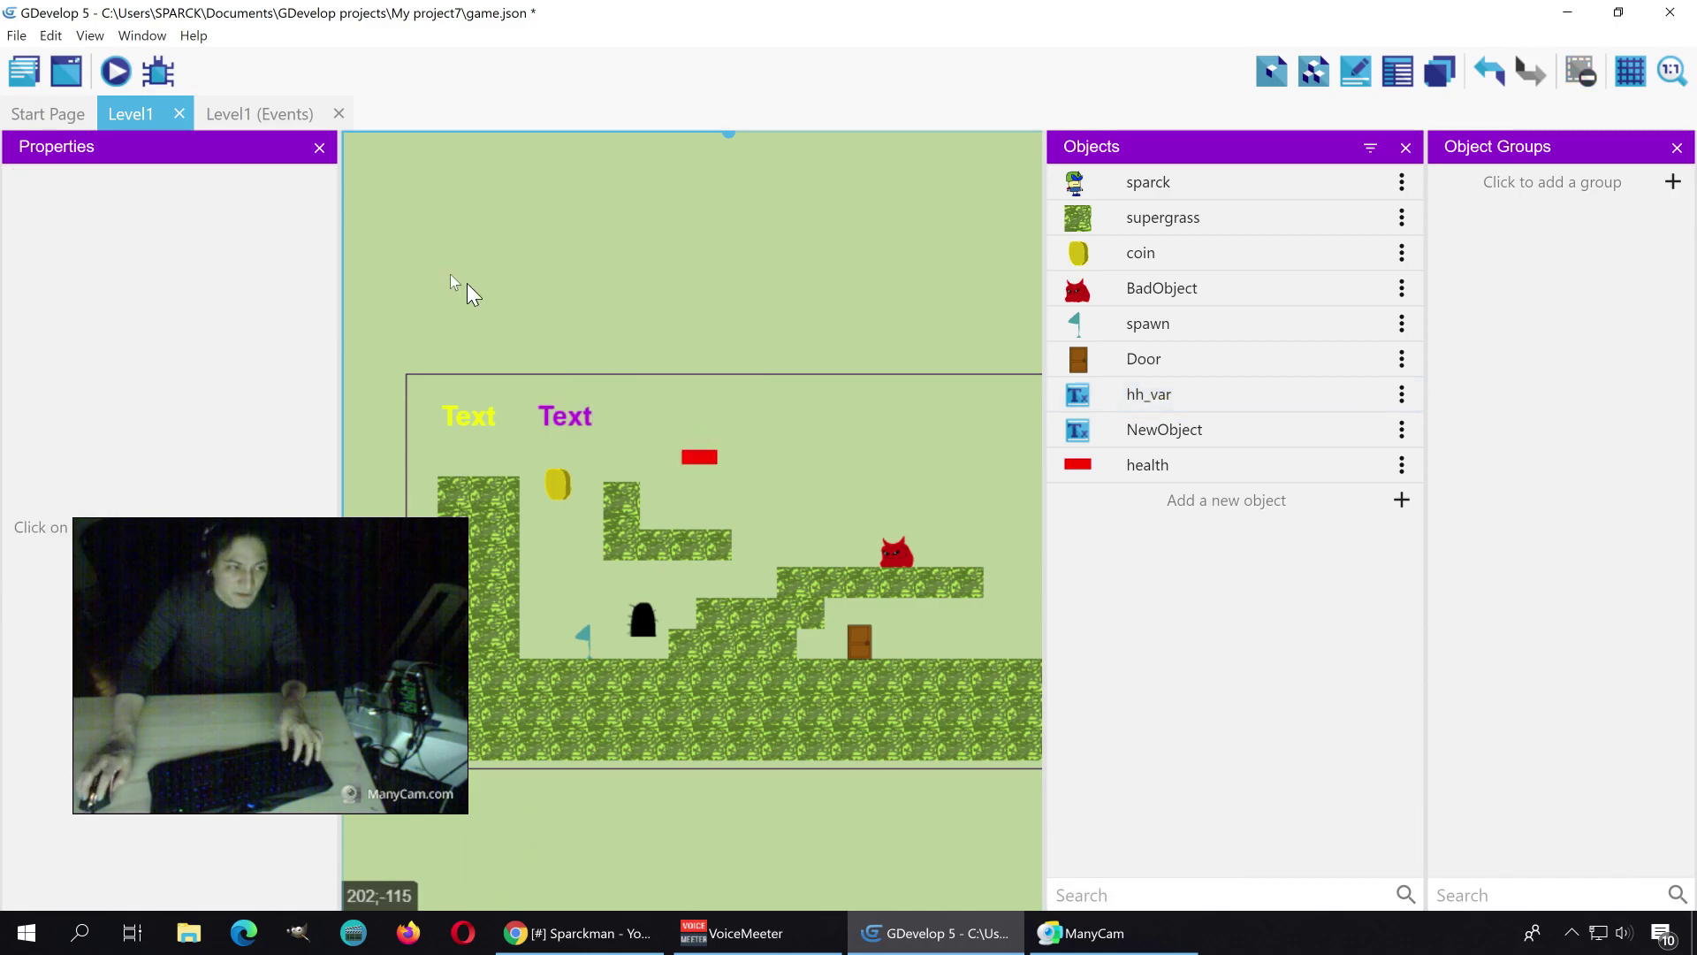
click(265, 110)
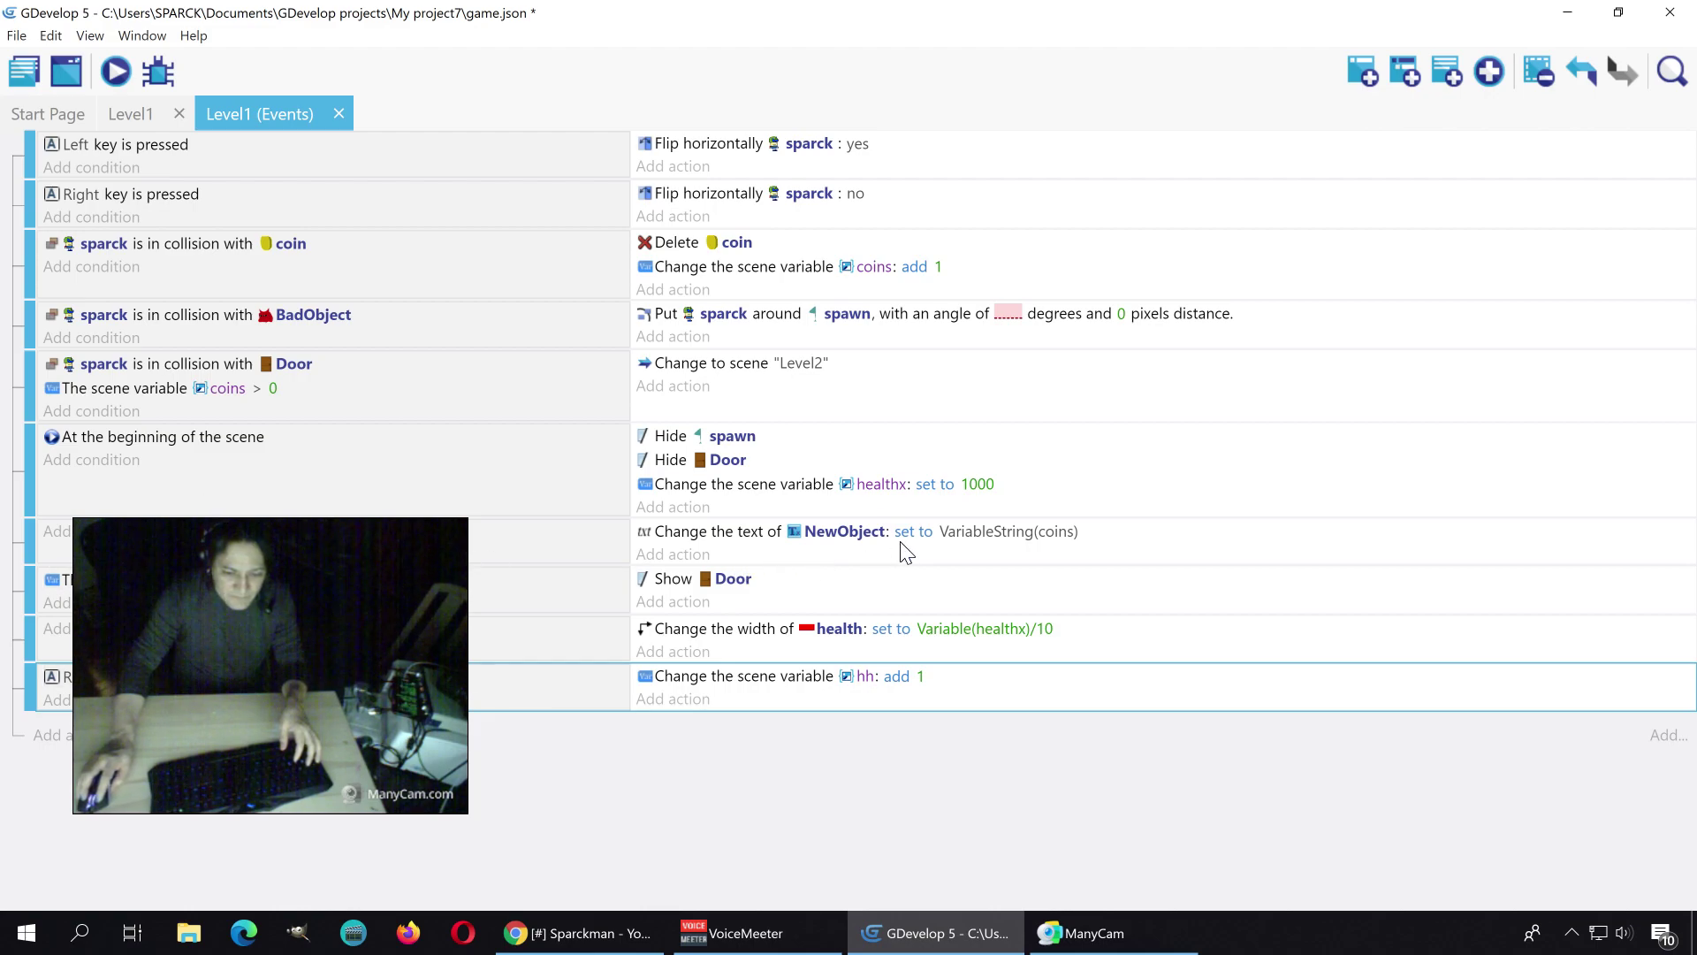
Step: Copy and paste the NewObject text action, then clear its VariableString(coins) value
click(696, 534)
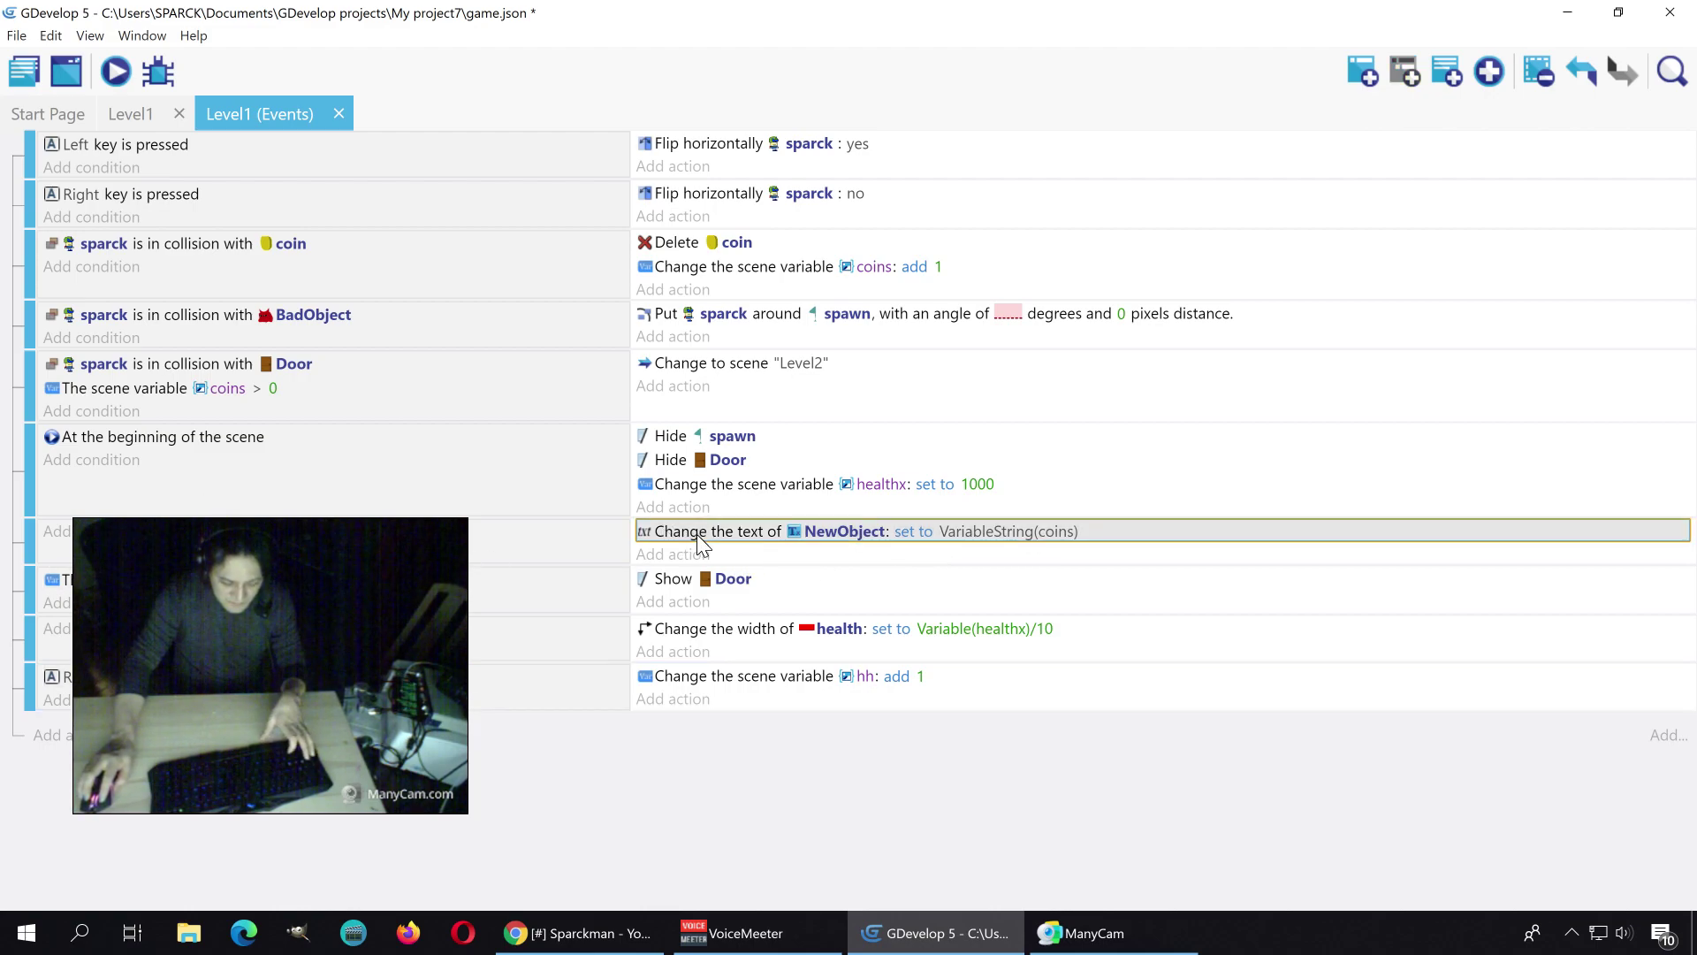
key(ctrl+c)
key(ctrl+v)
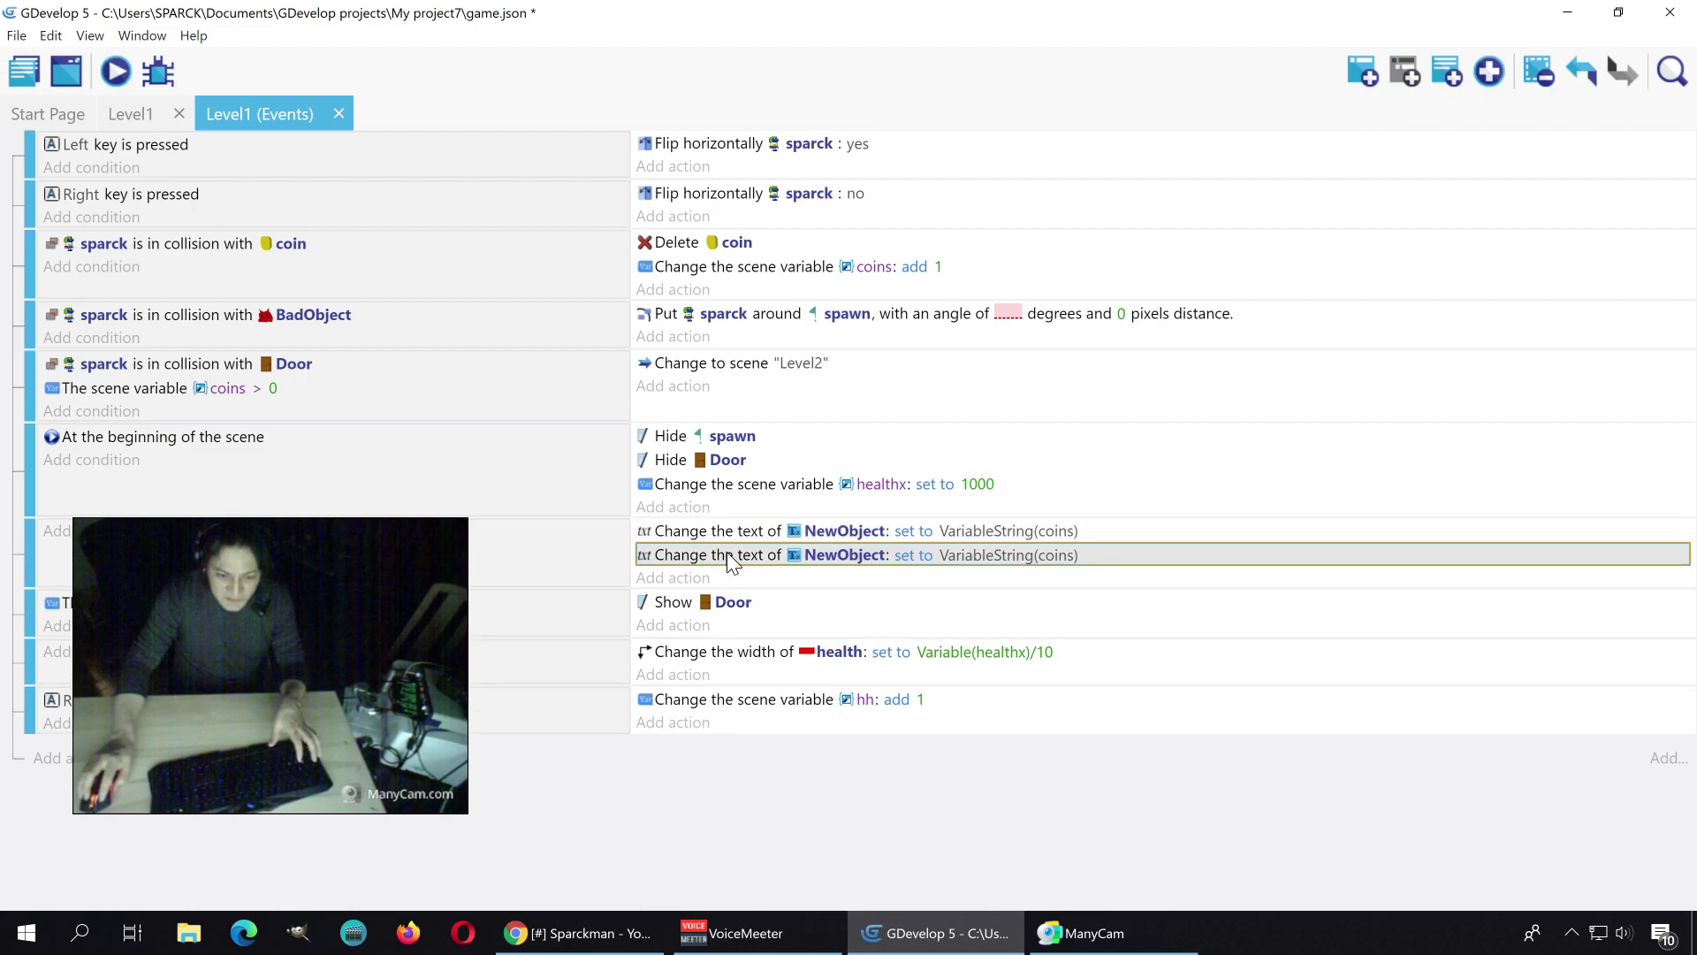
click(971, 557)
double_click(970, 557)
click(1352, 239)
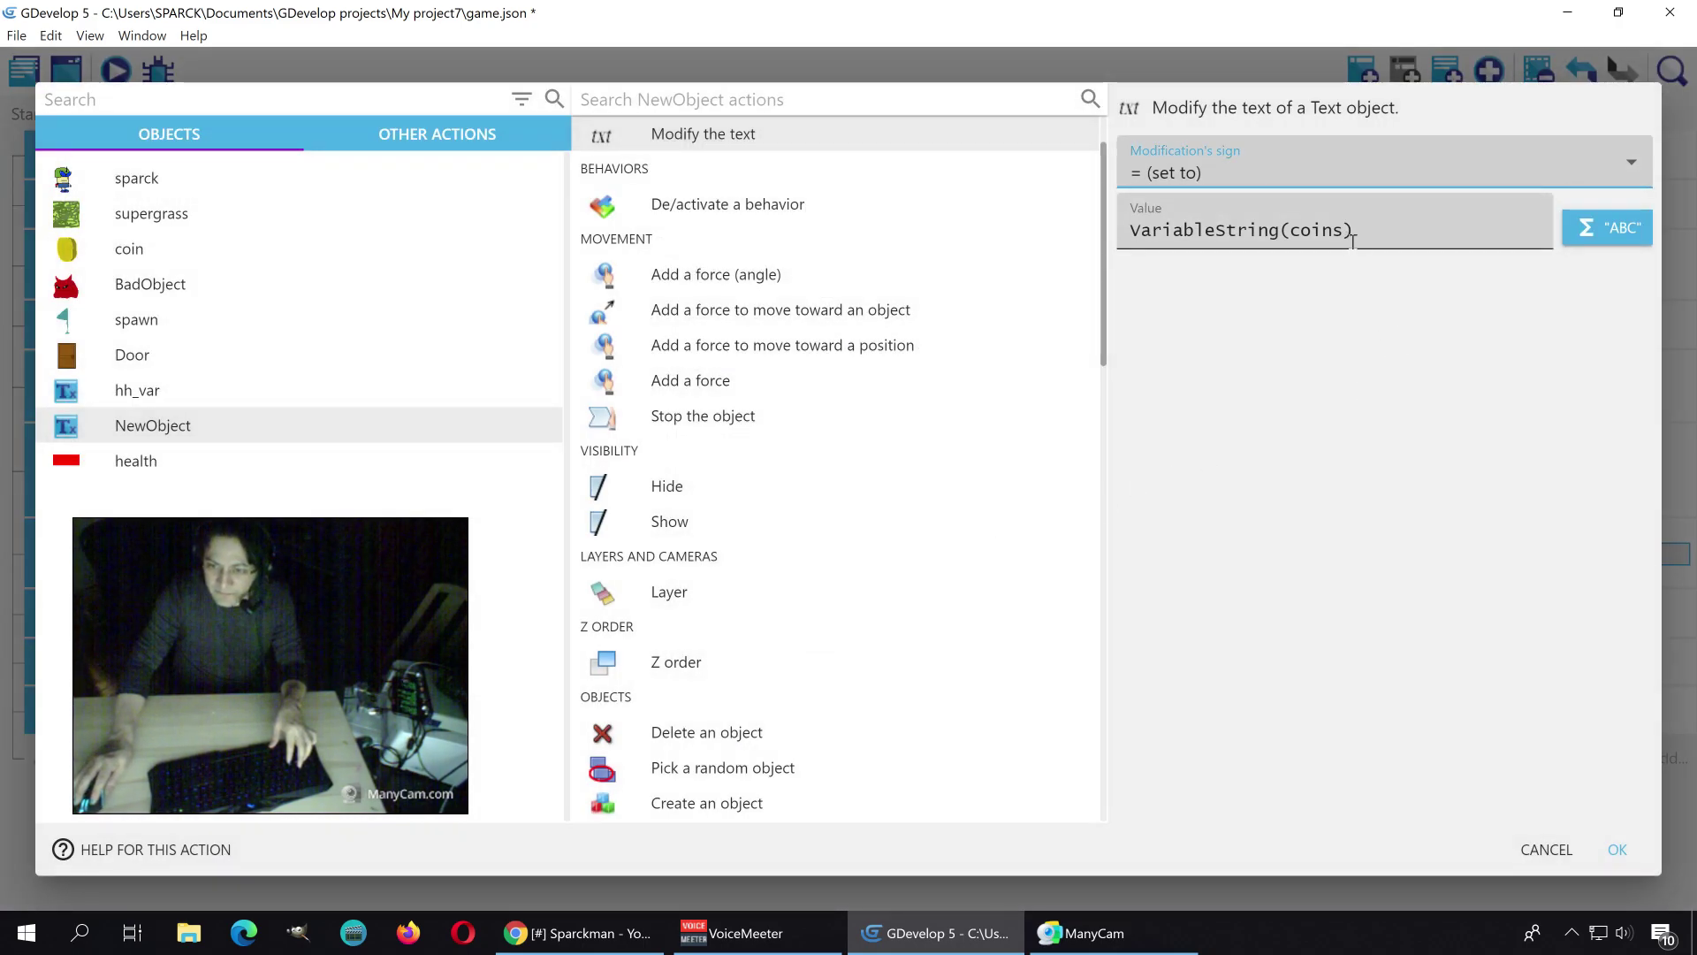
drag(1376, 240, 1072, 253)
text("")
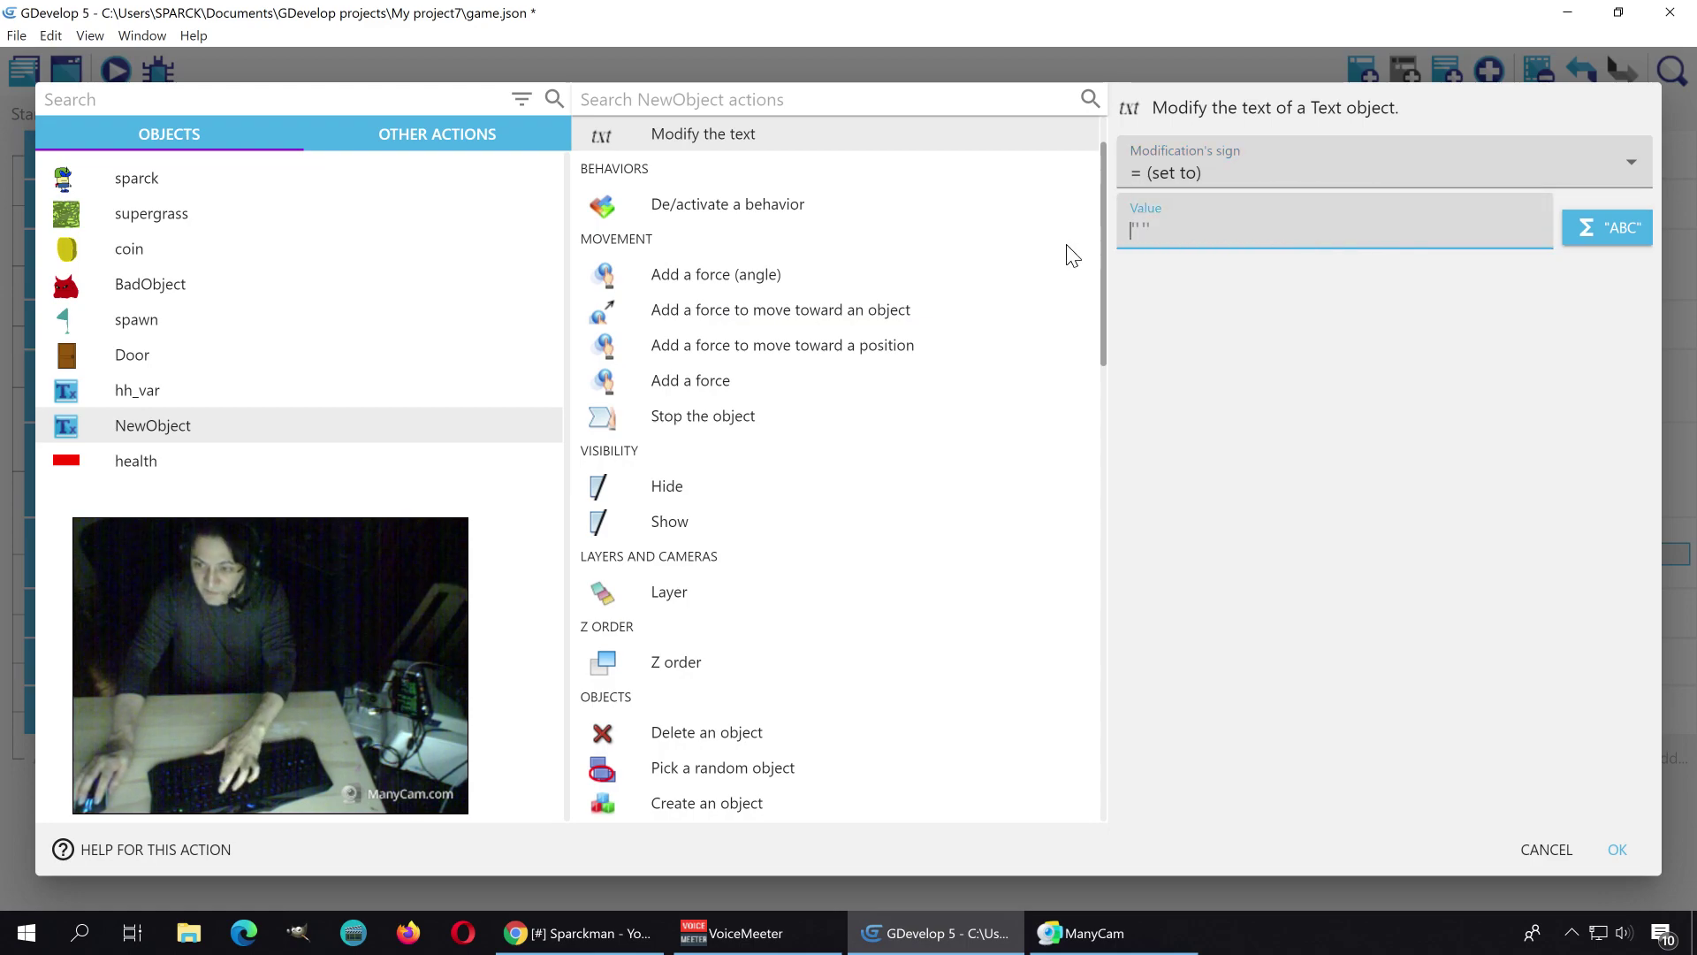
Step: Set the copied action's value to VariableString(hh) and make it target hh_var
click(1588, 223)
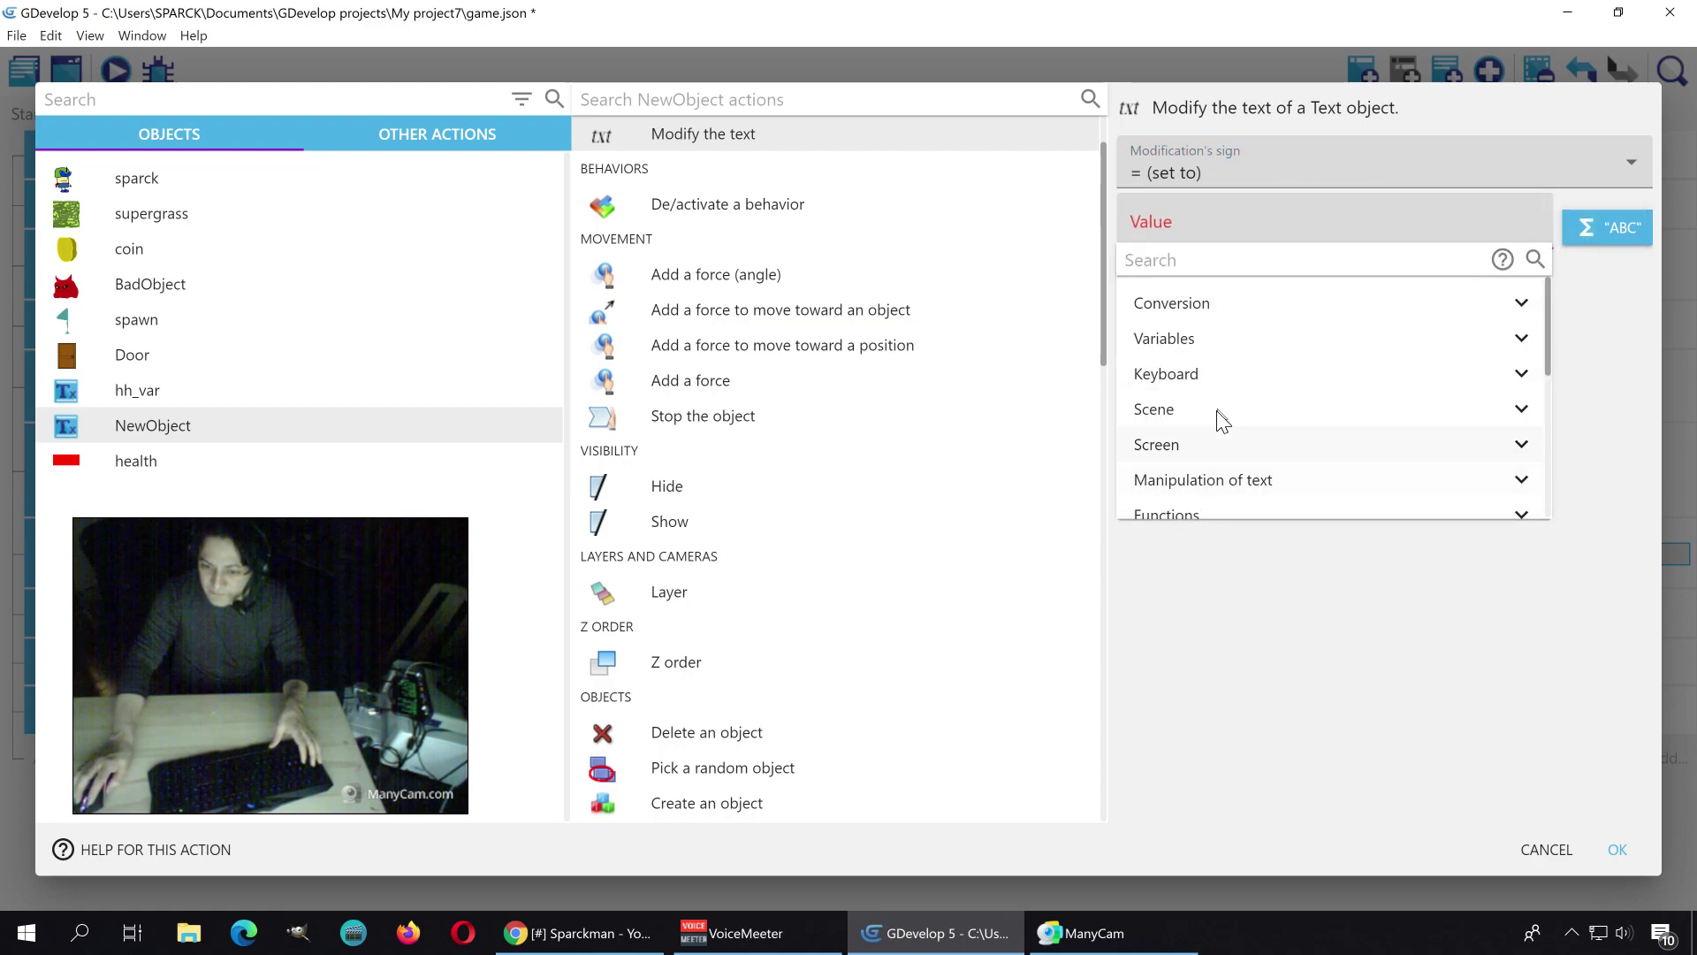
click(1193, 338)
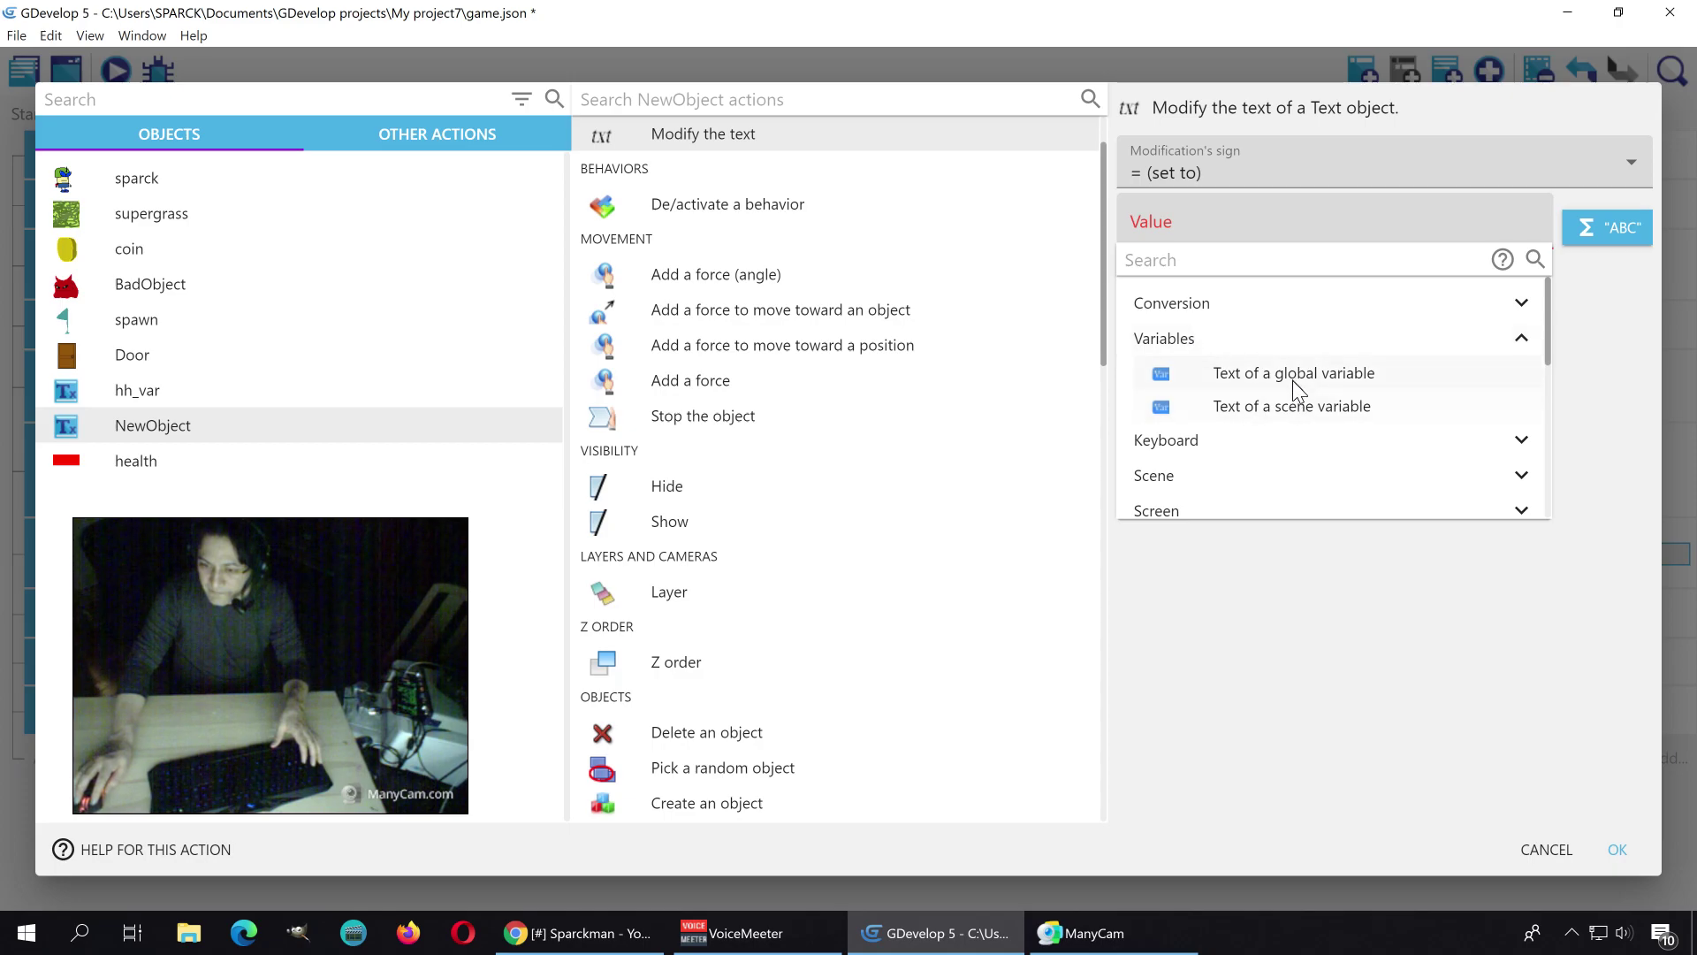
click(1293, 409)
click(427, 353)
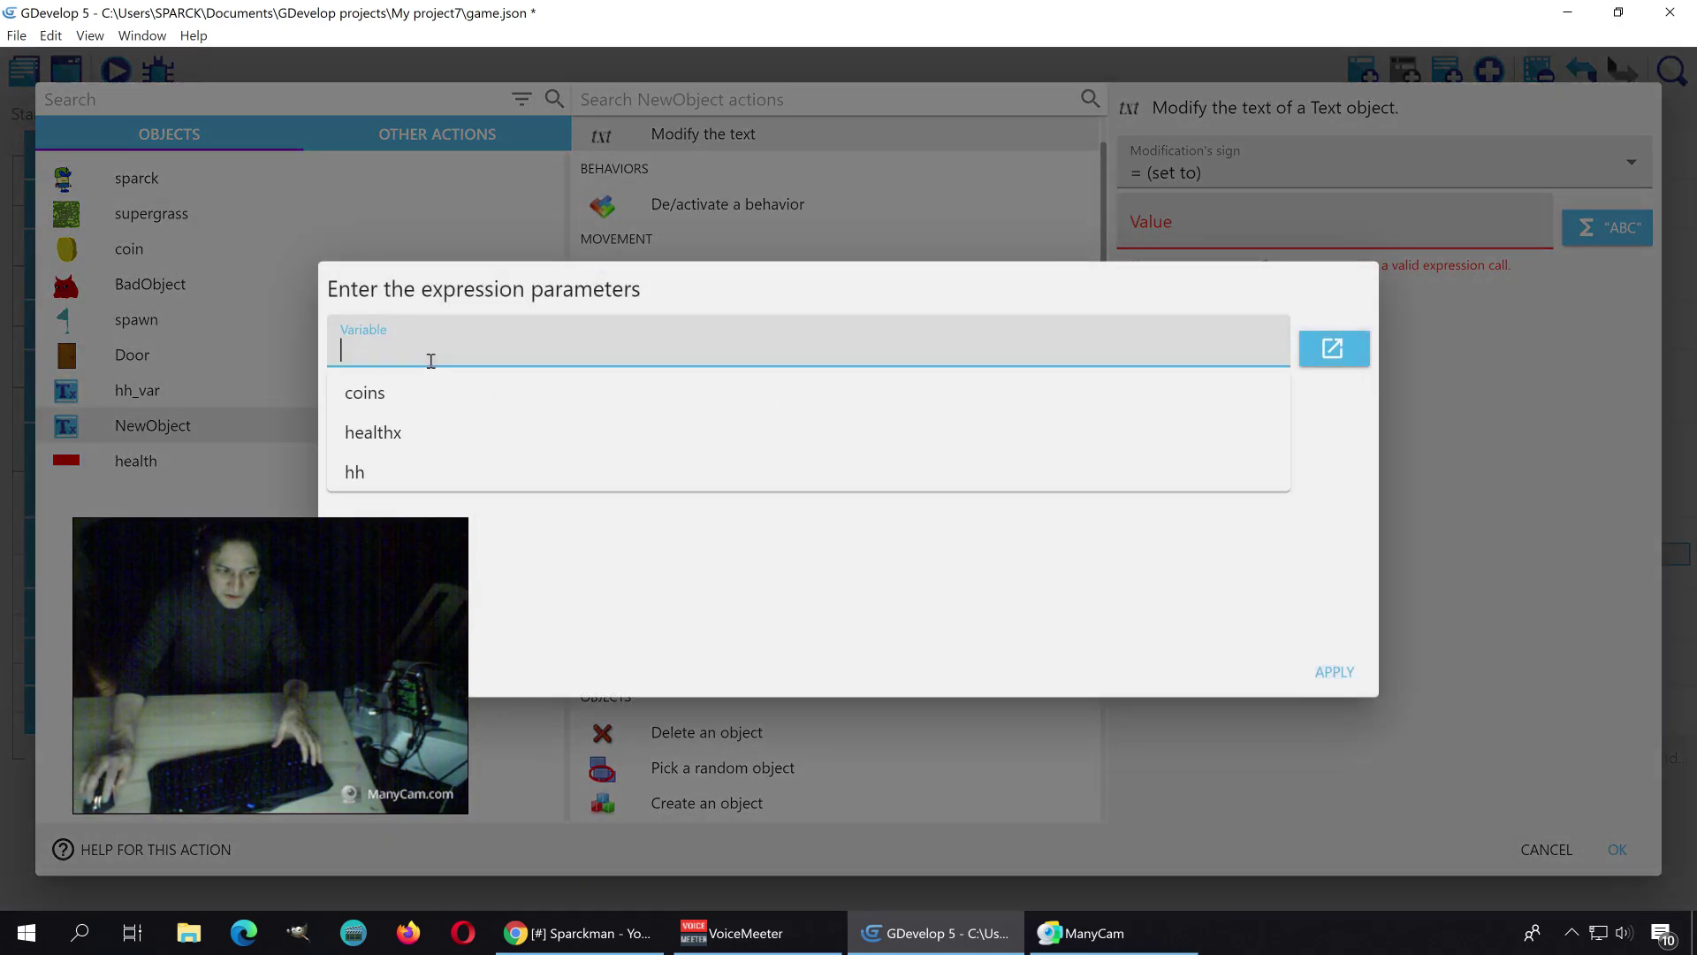
click(363, 471)
click(1334, 676)
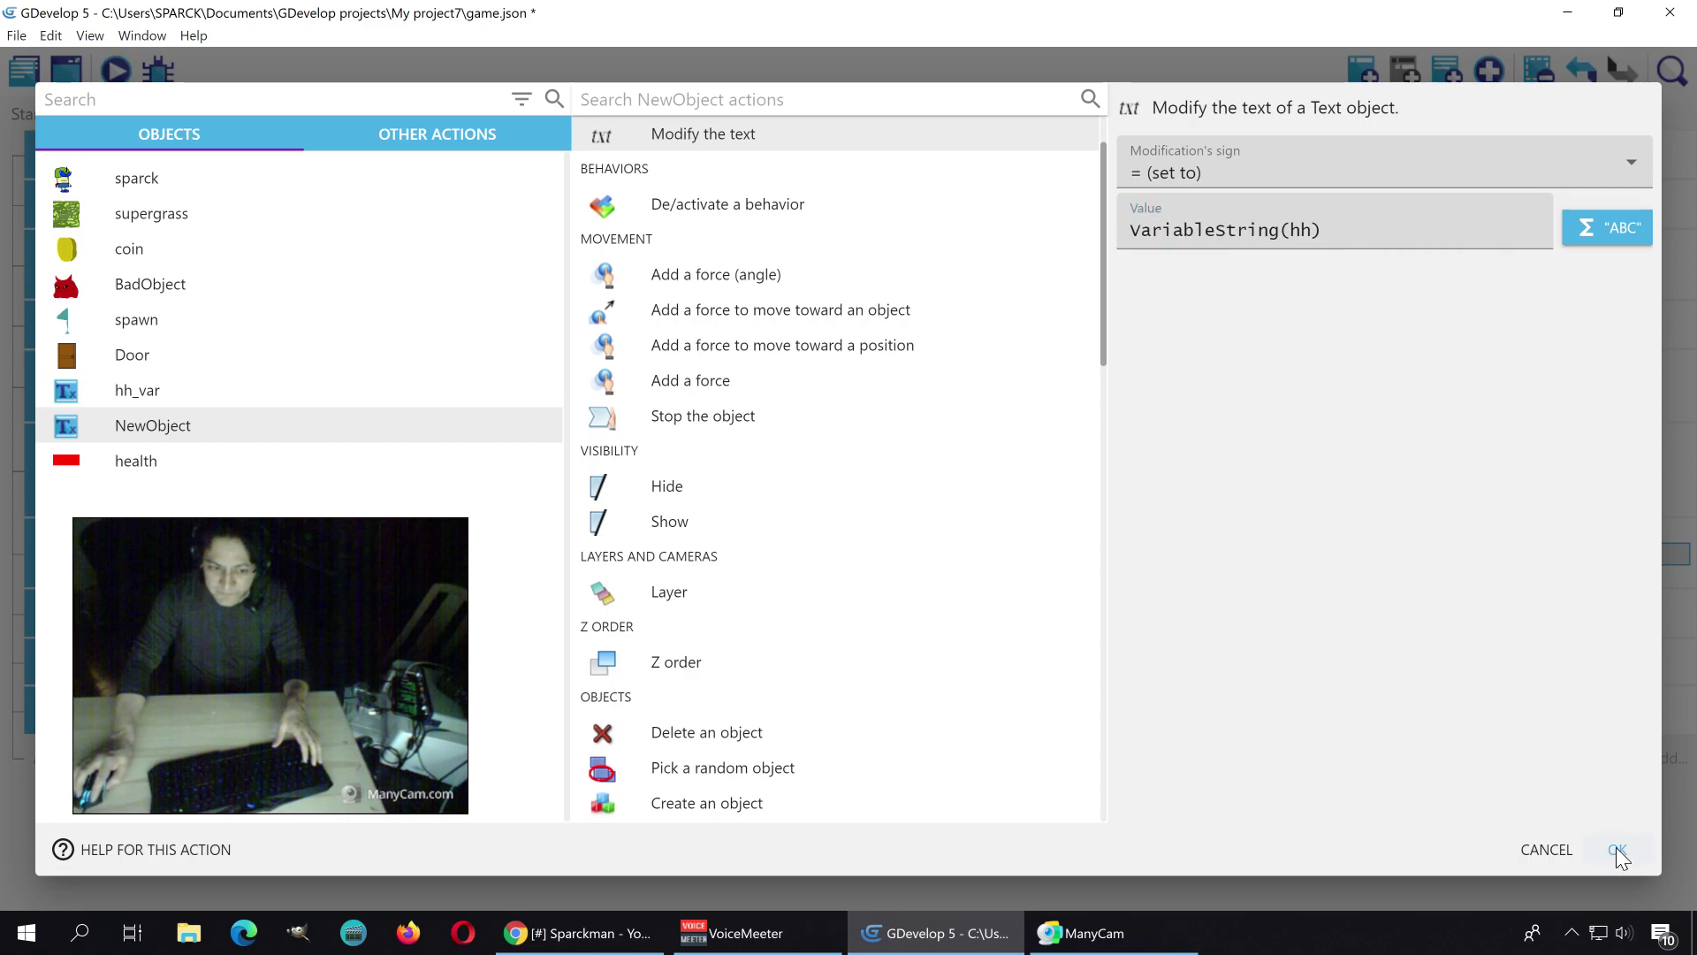
click(152, 396)
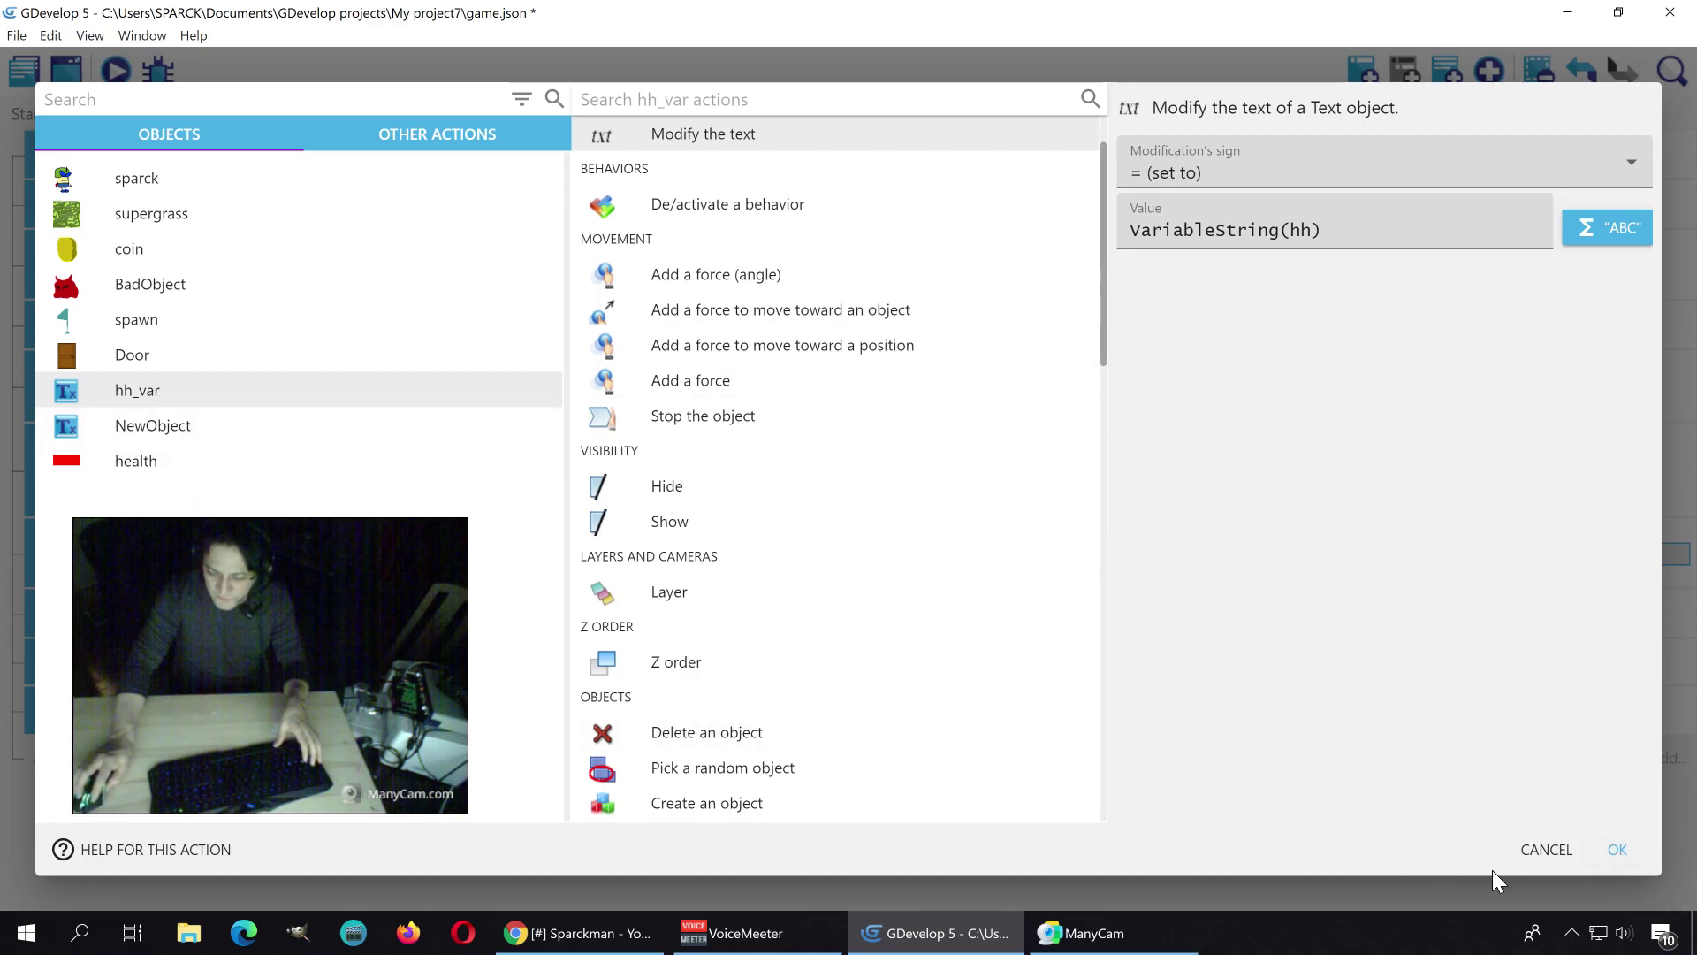
click(1618, 849)
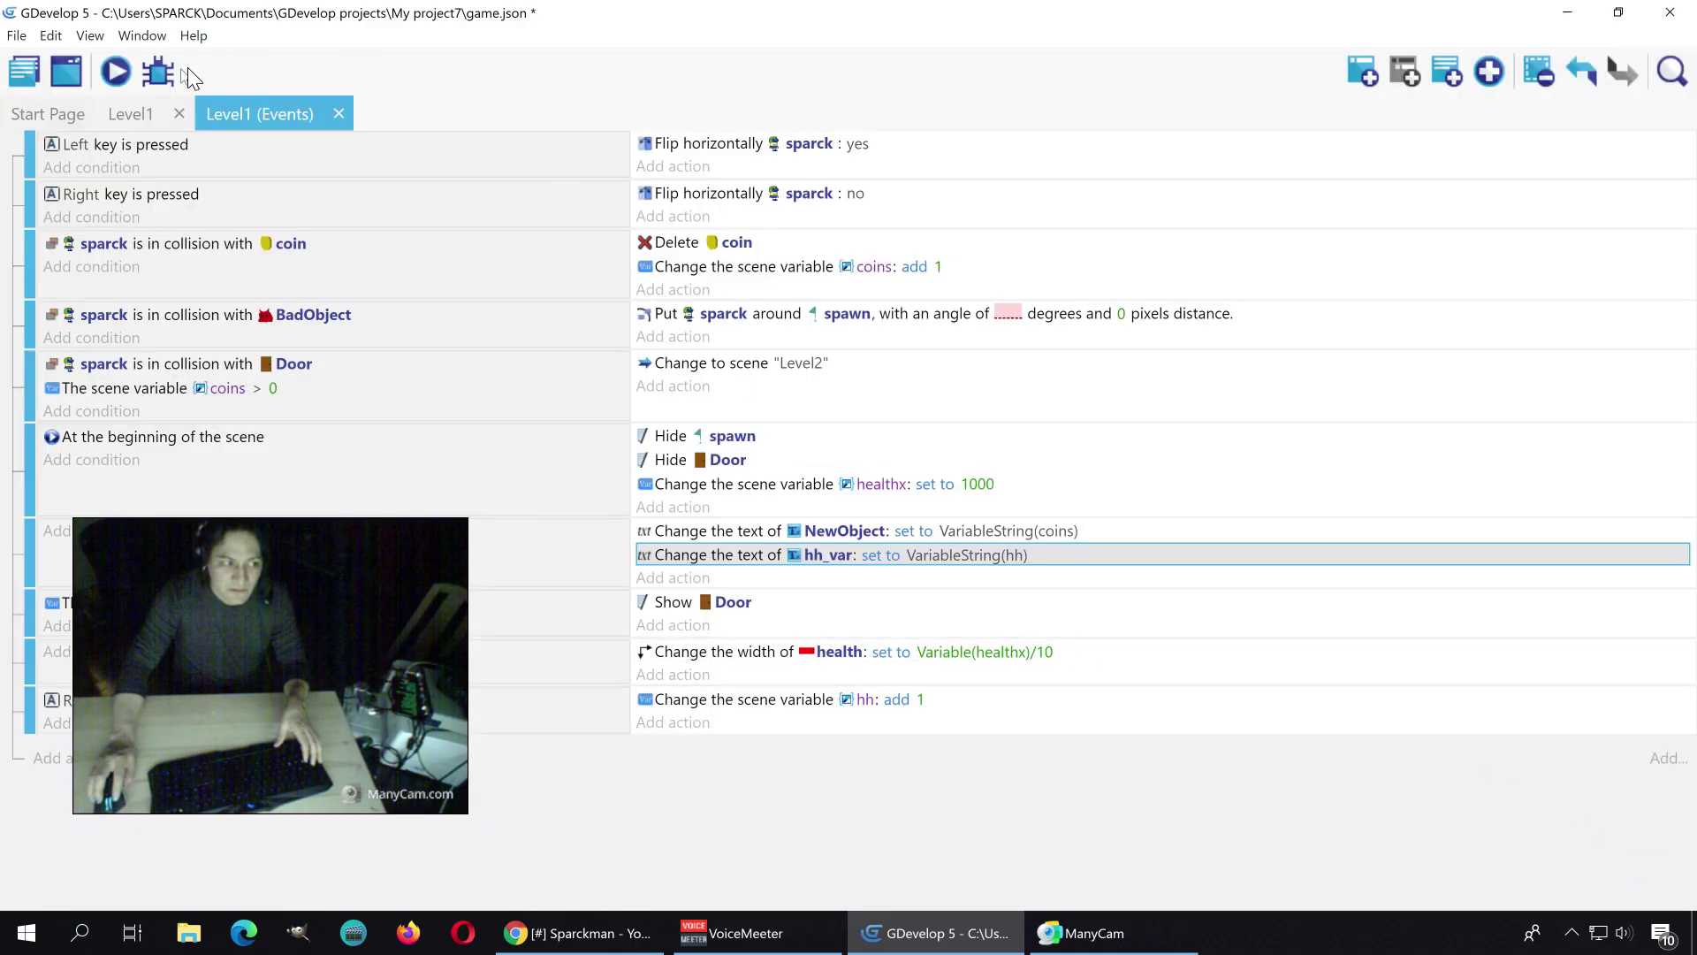
click(110, 76)
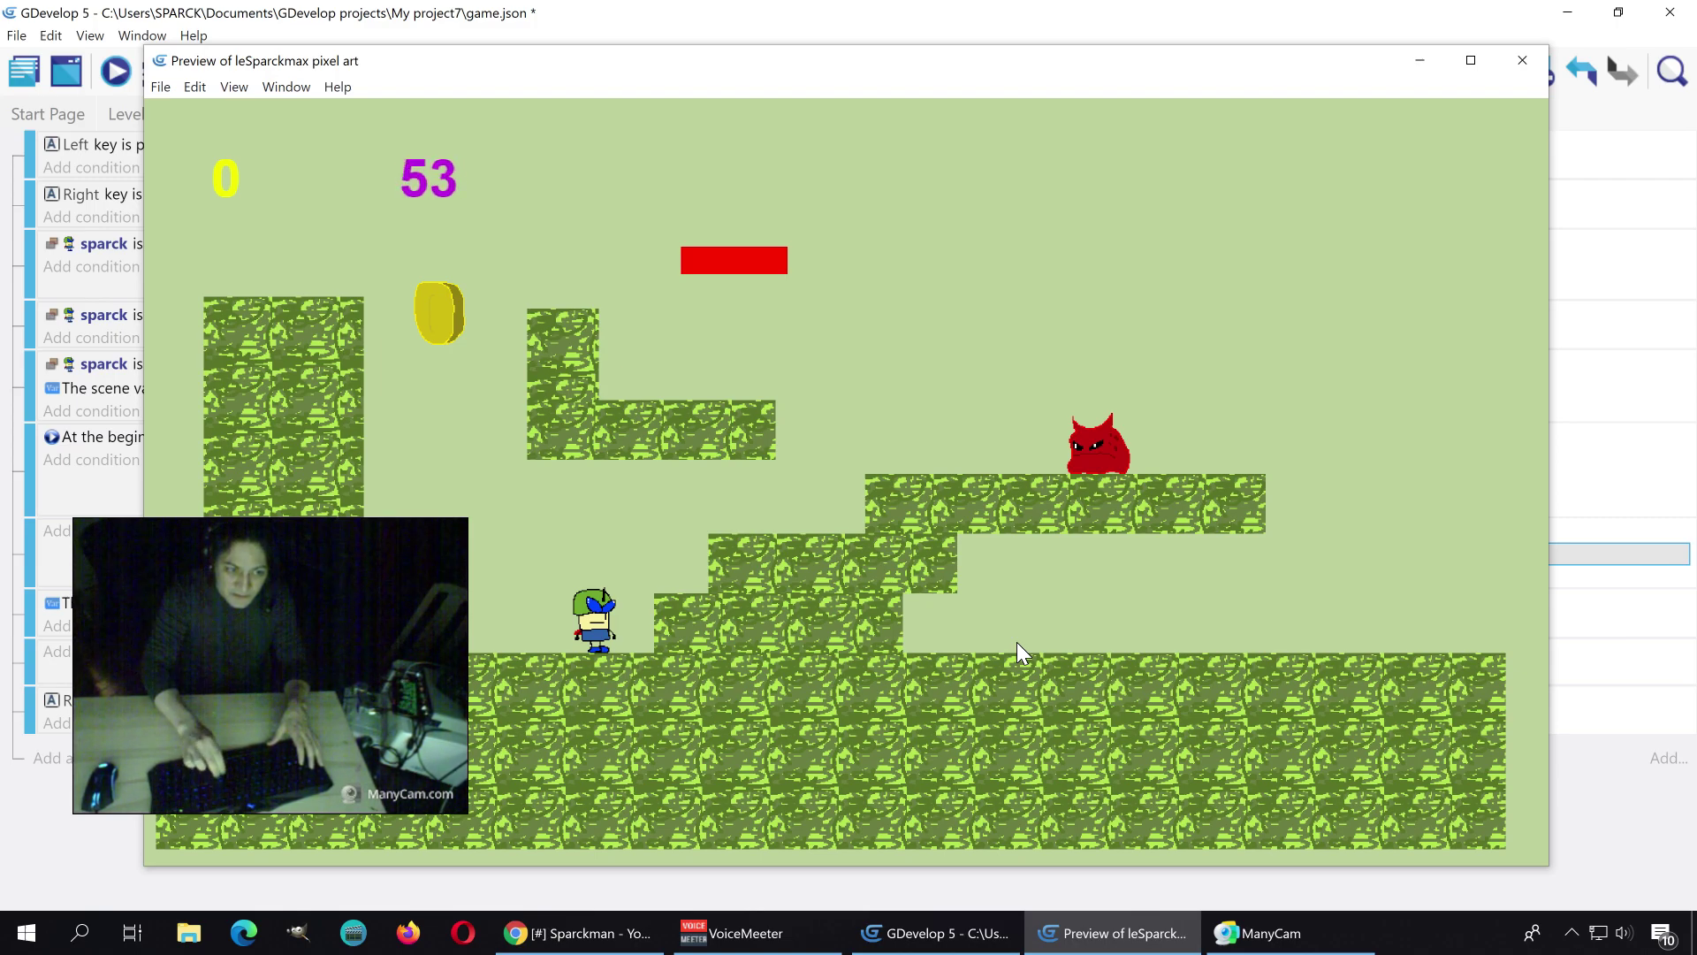
click(1535, 60)
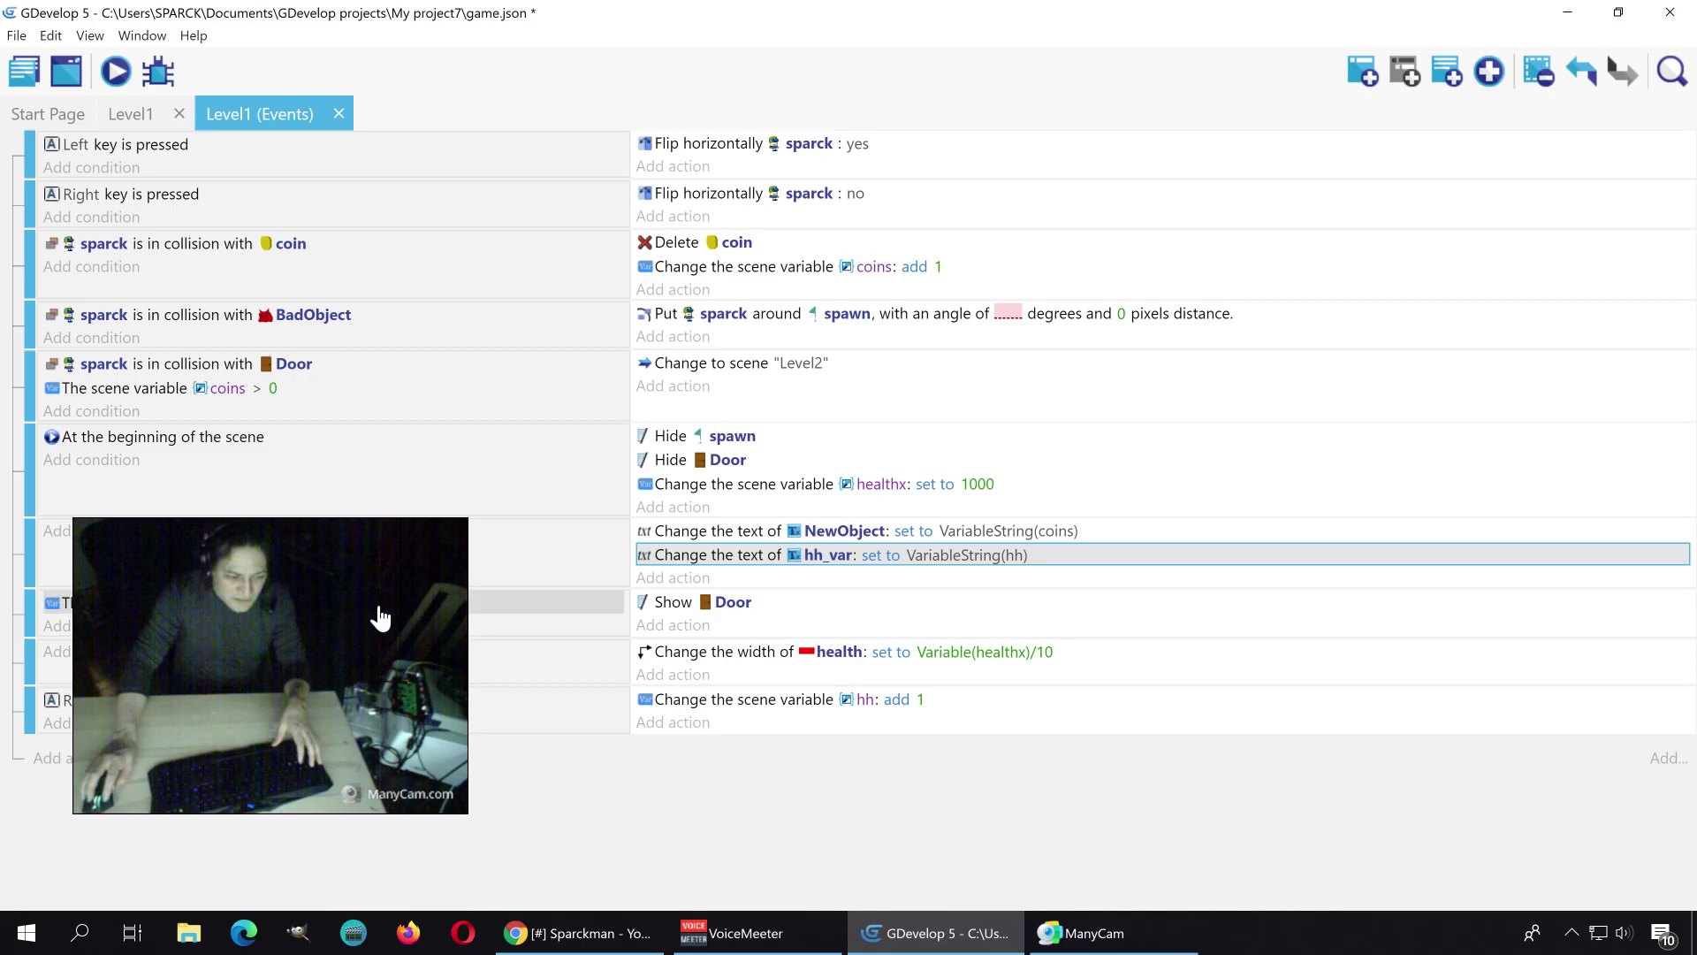
Step: Add a condition checking that scene variable hh's text equals 0, then launch a preview
click(122, 733)
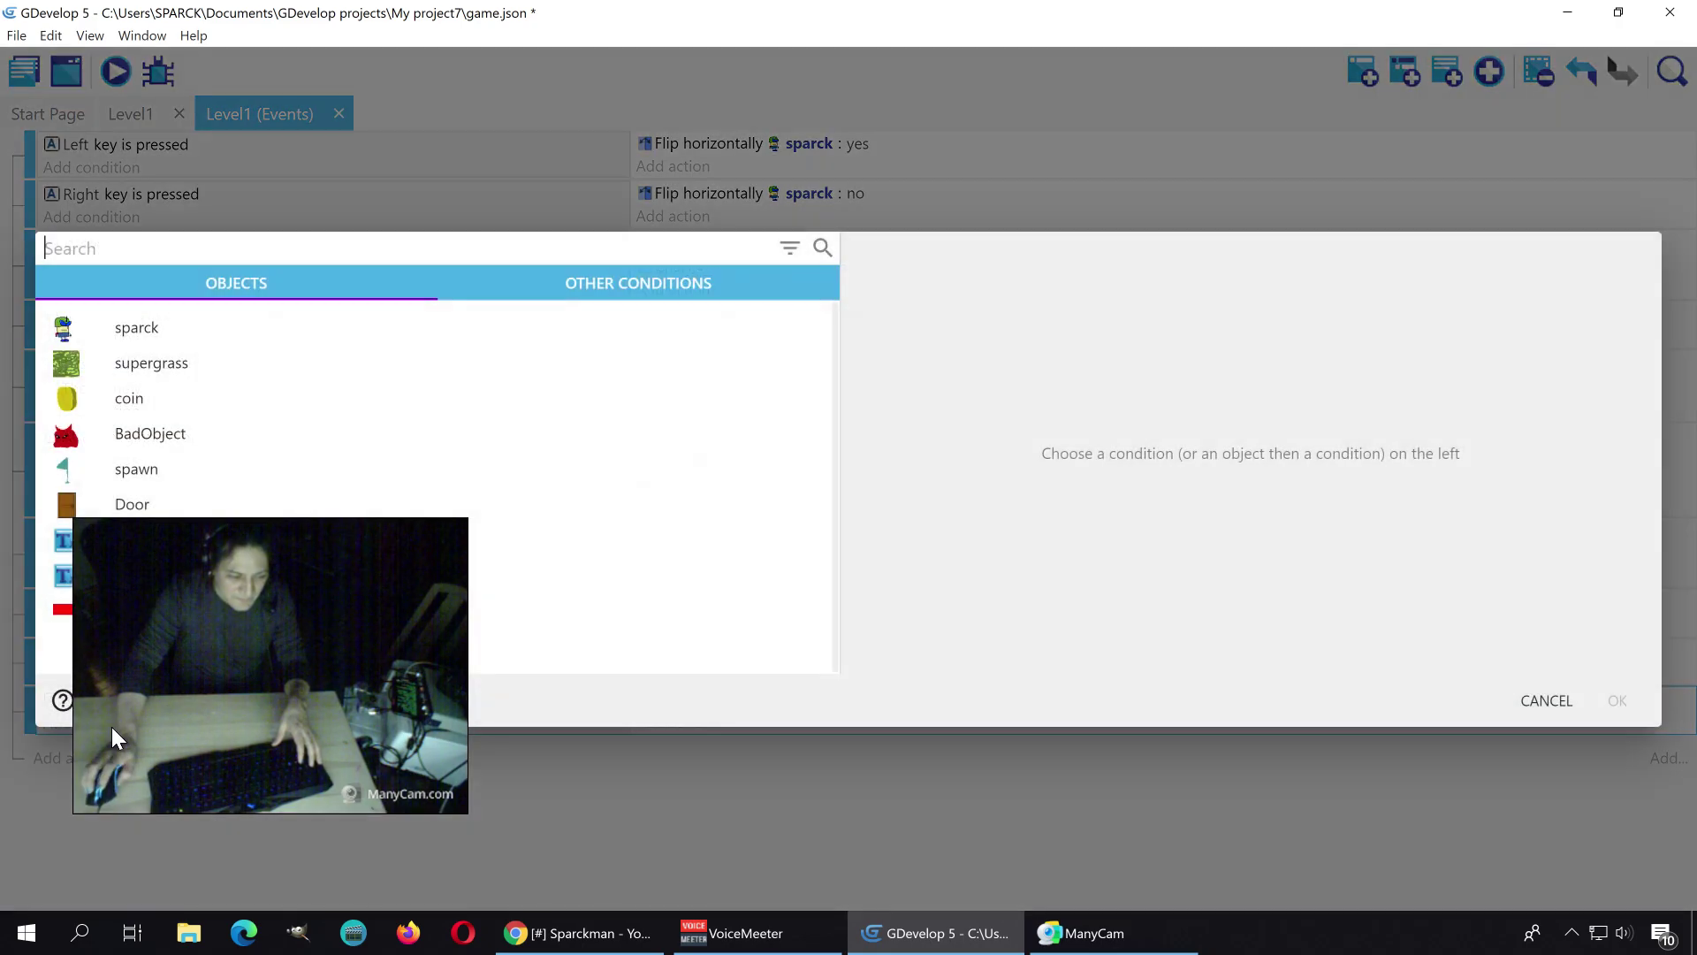
click(682, 283)
click(159, 248)
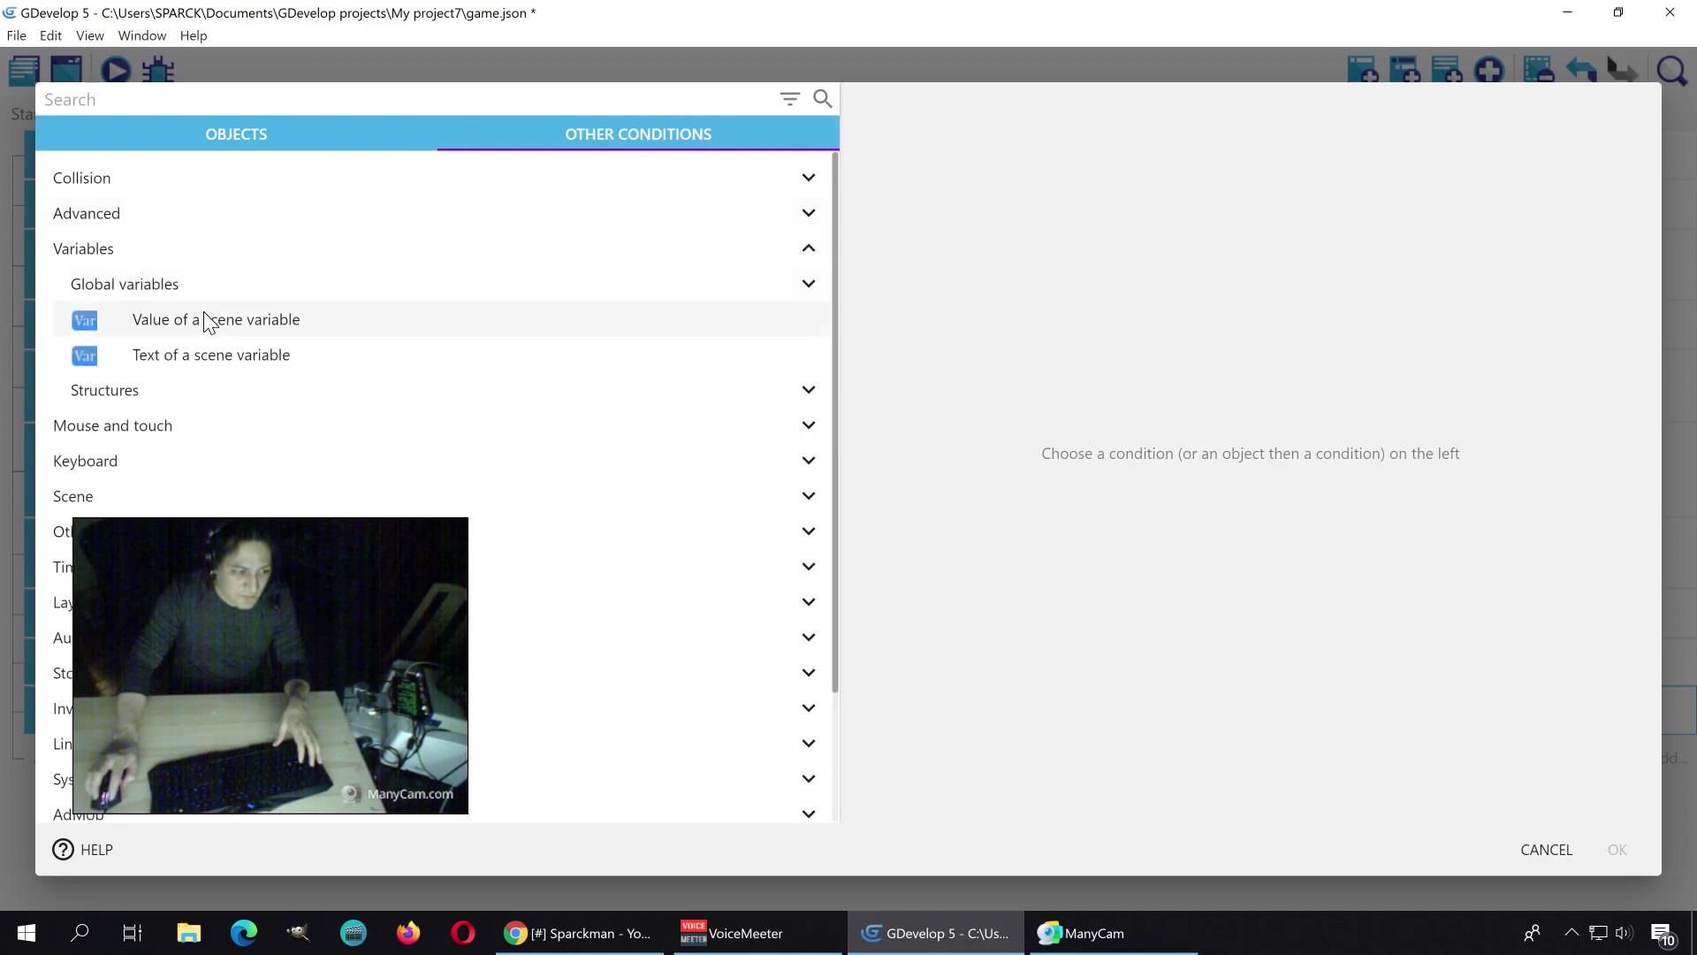
click(281, 355)
text(hh)
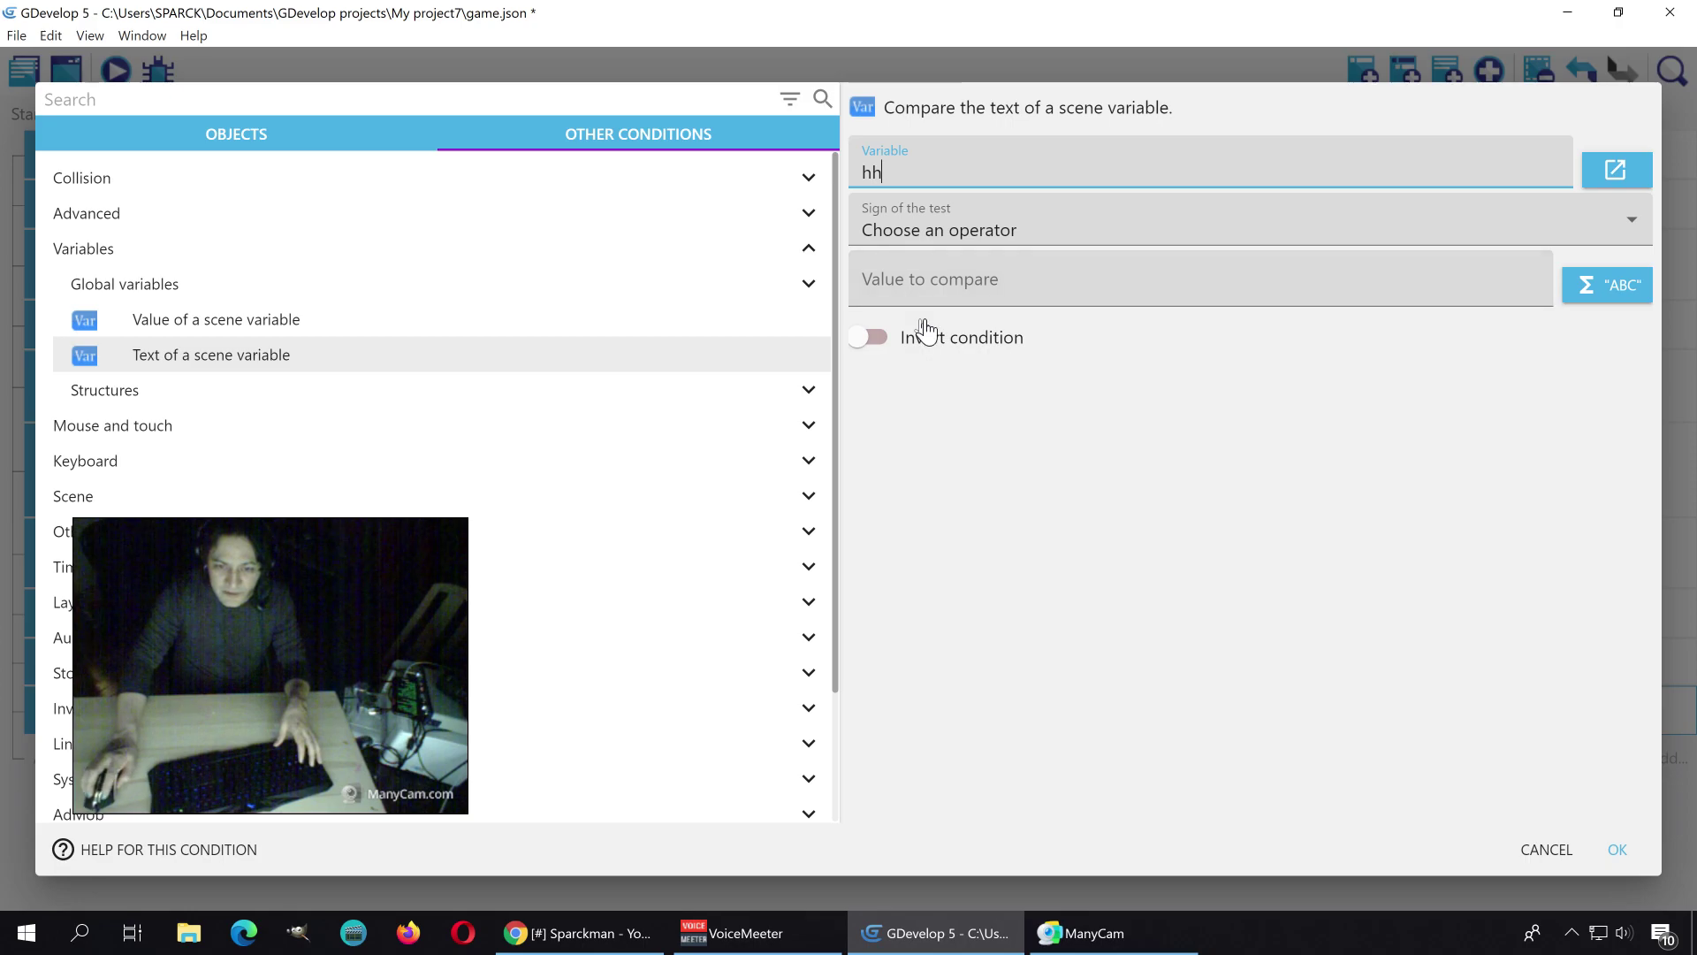
click(1004, 228)
click(928, 280)
click(922, 281)
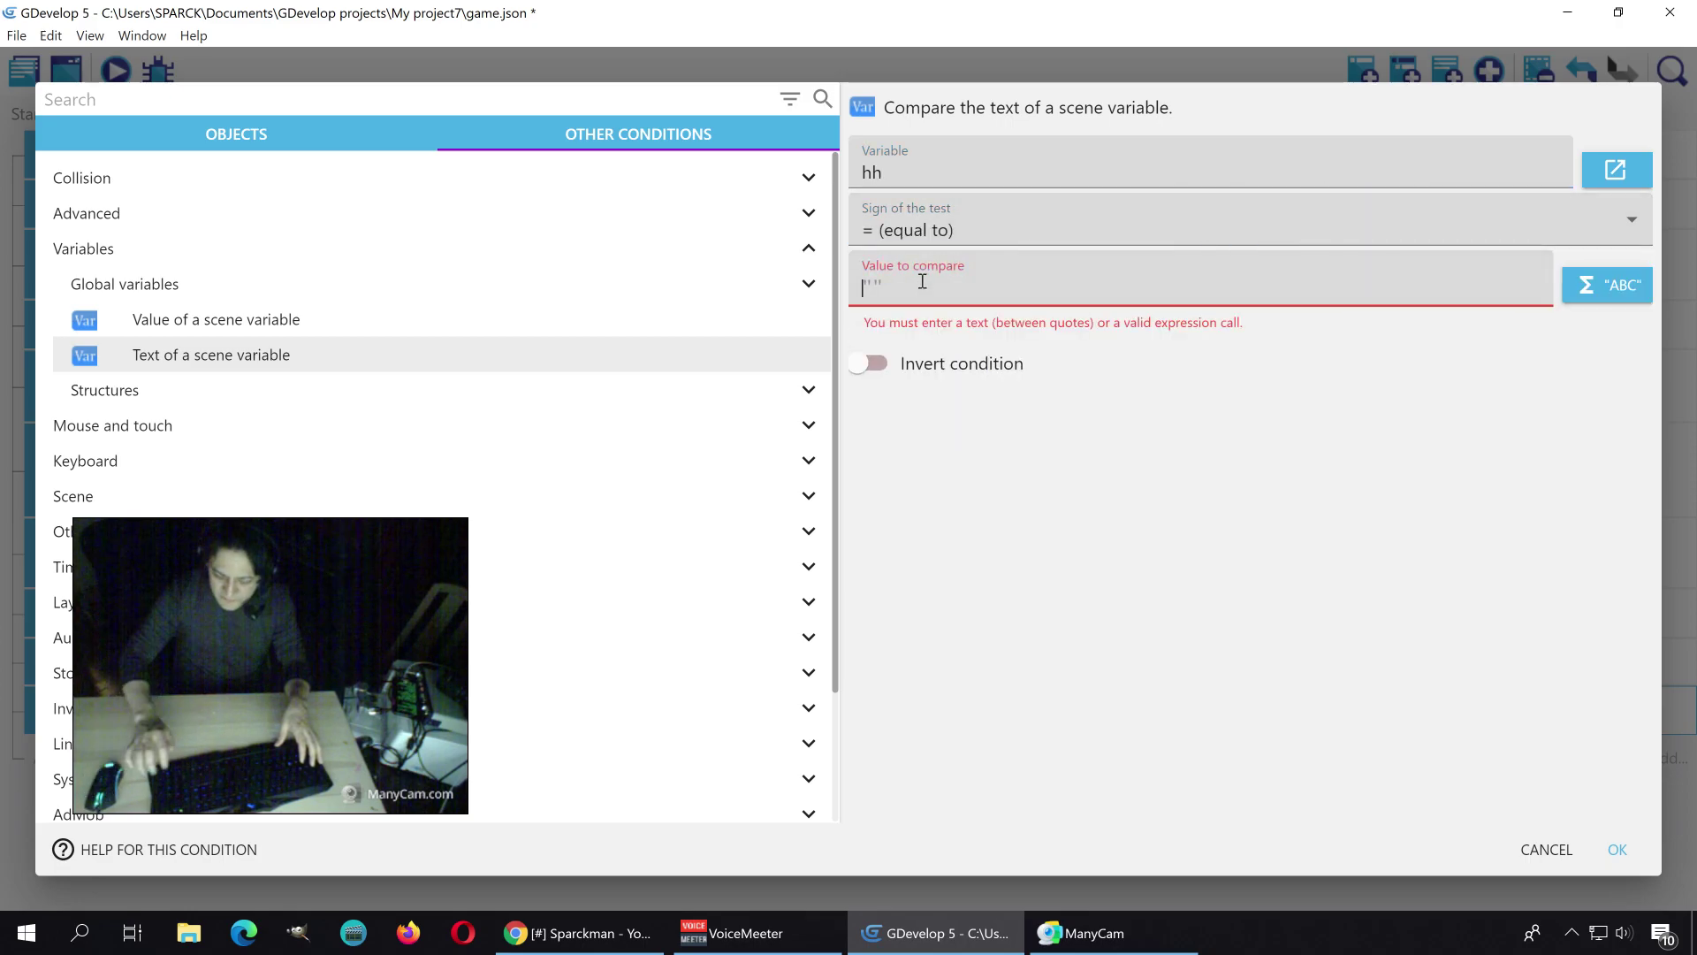
text(0)
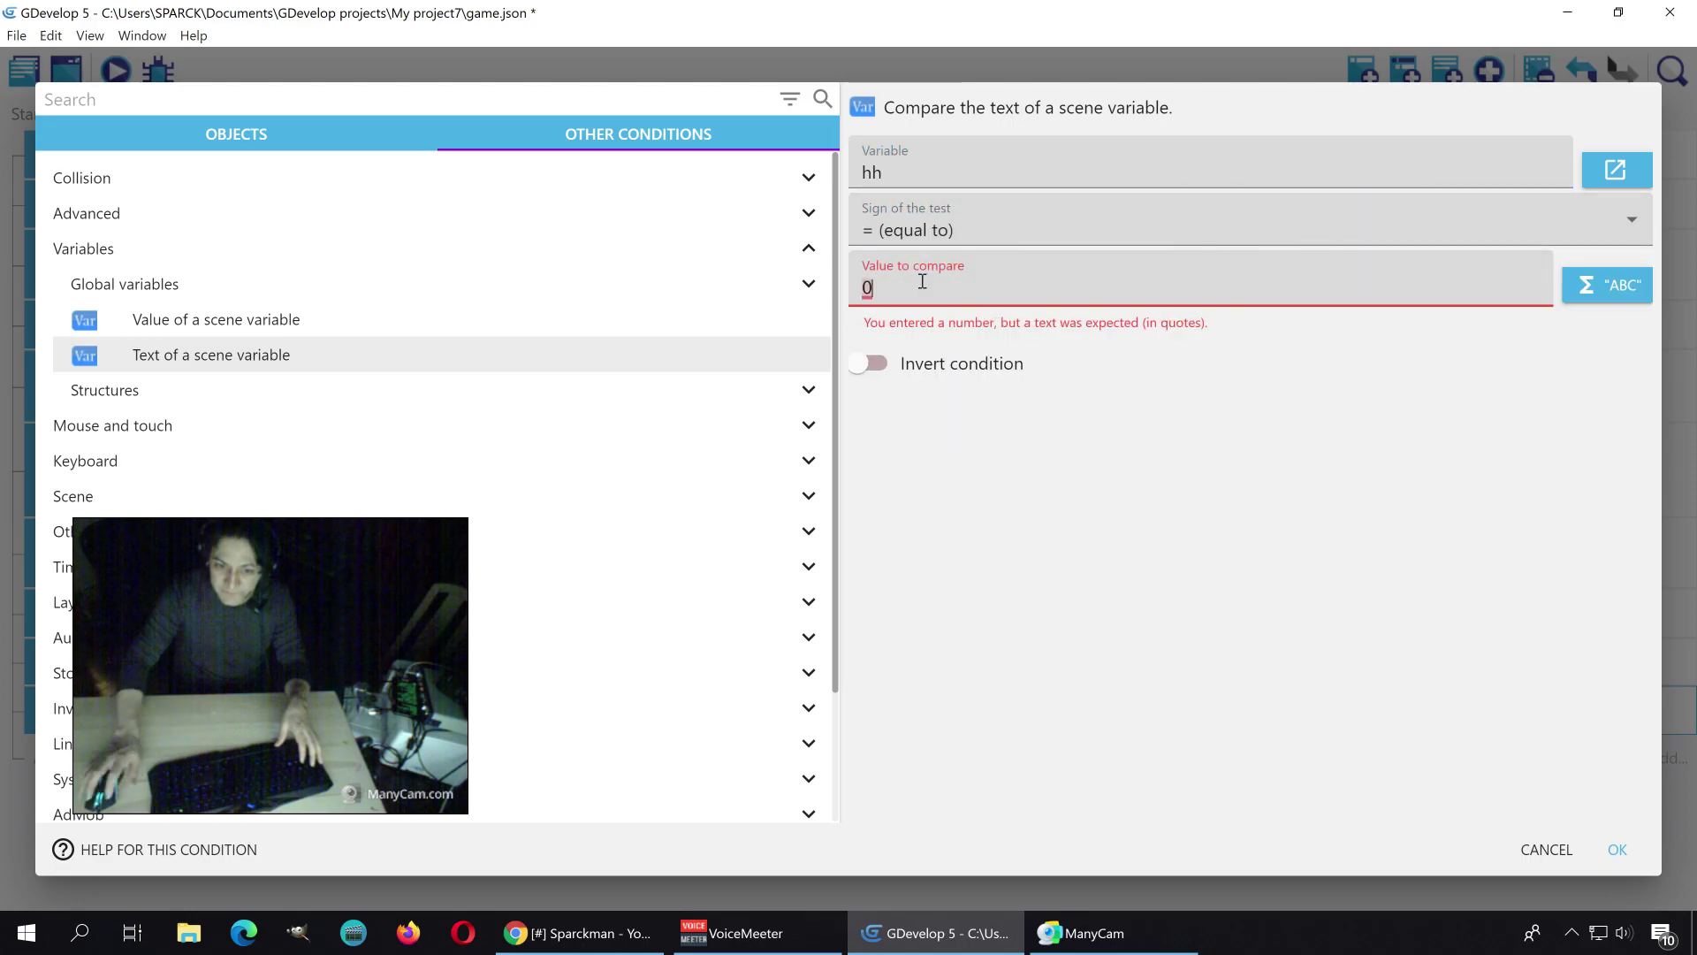
click(1619, 859)
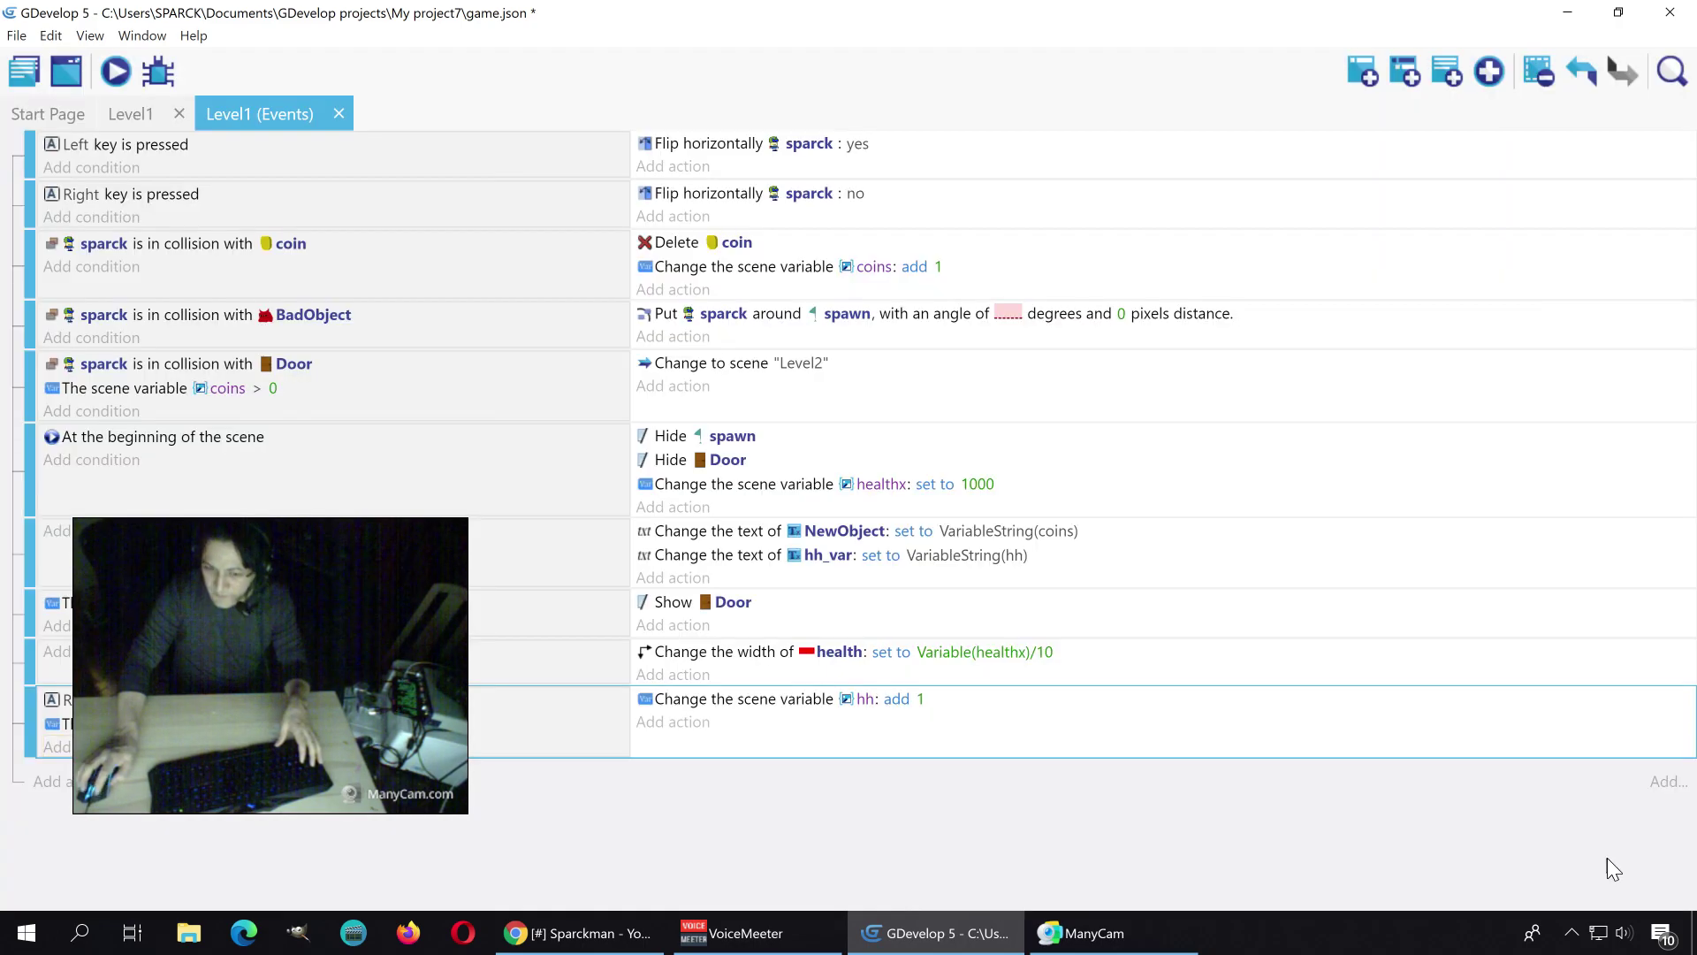
click(115, 73)
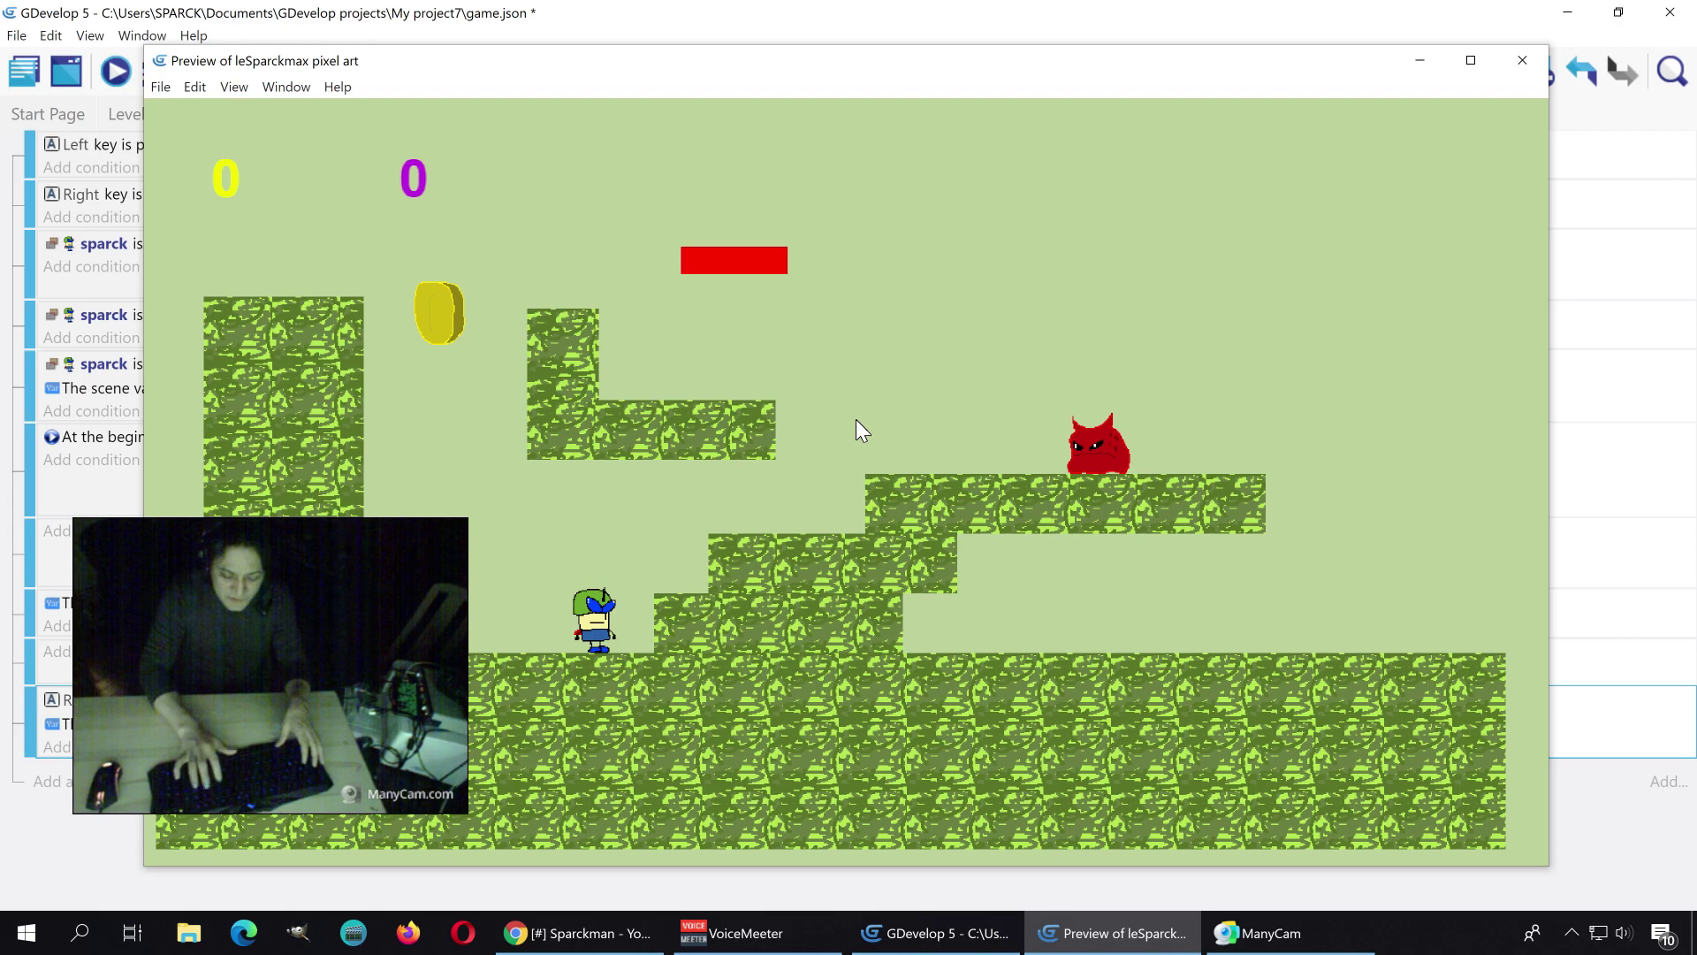
Step: Change the hh = 0 condition to compare hh's numeric value, then preview again
click(1523, 61)
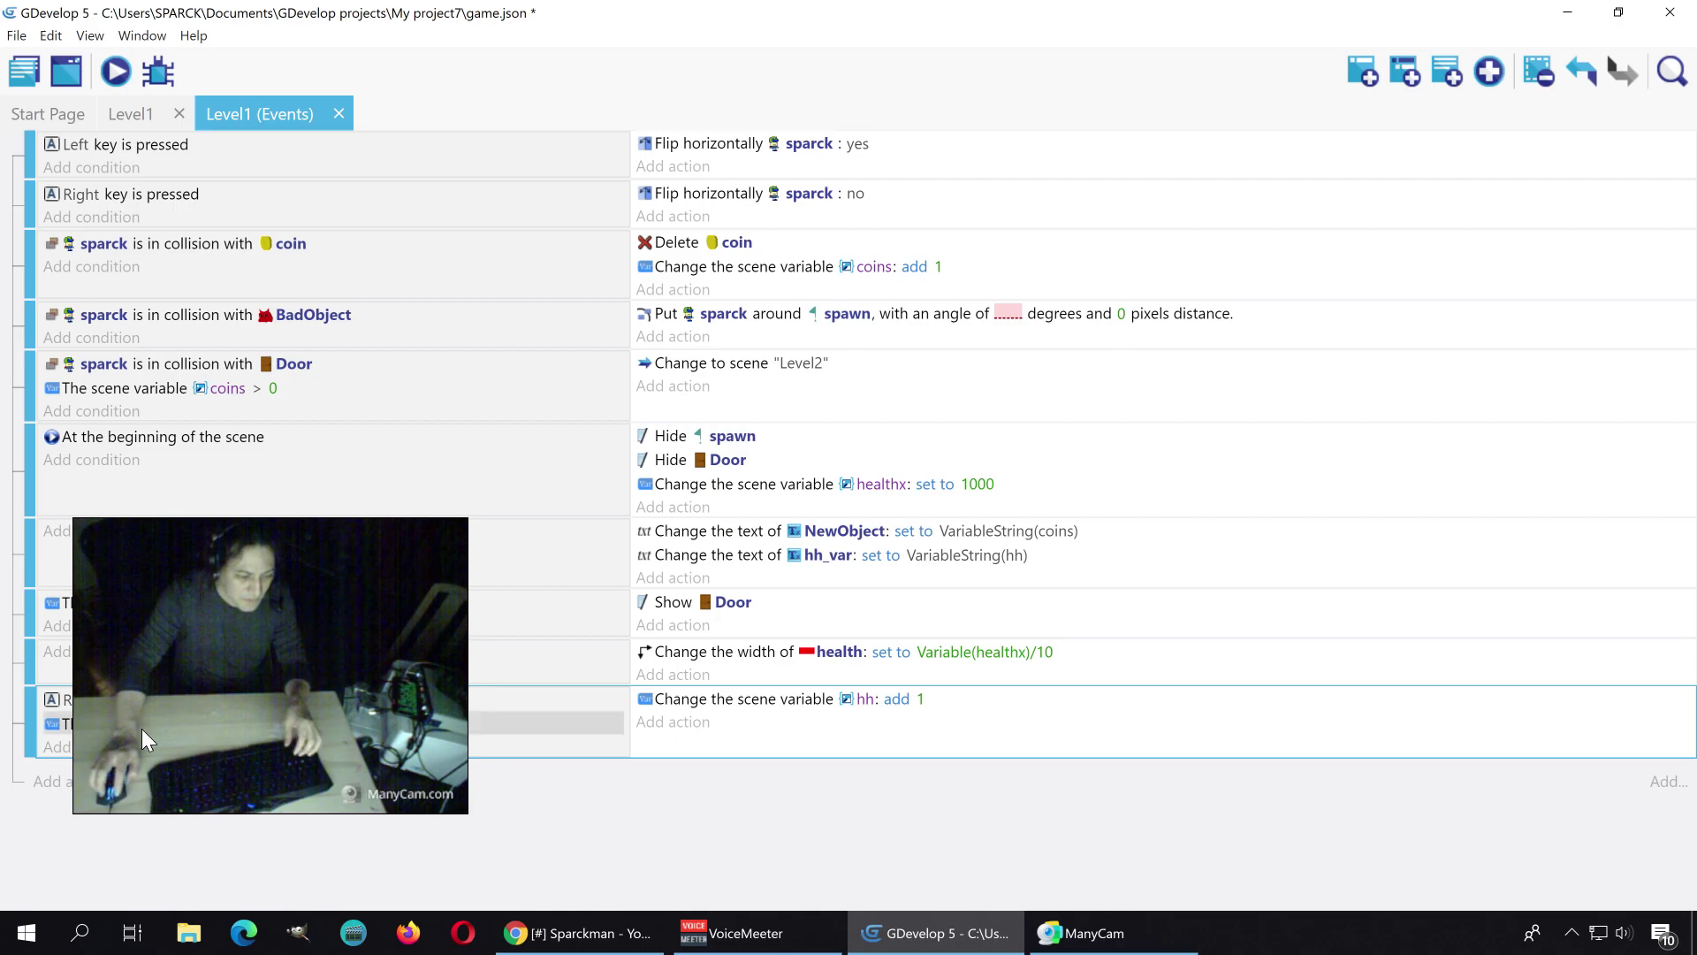
click(196, 726)
double_click(196, 726)
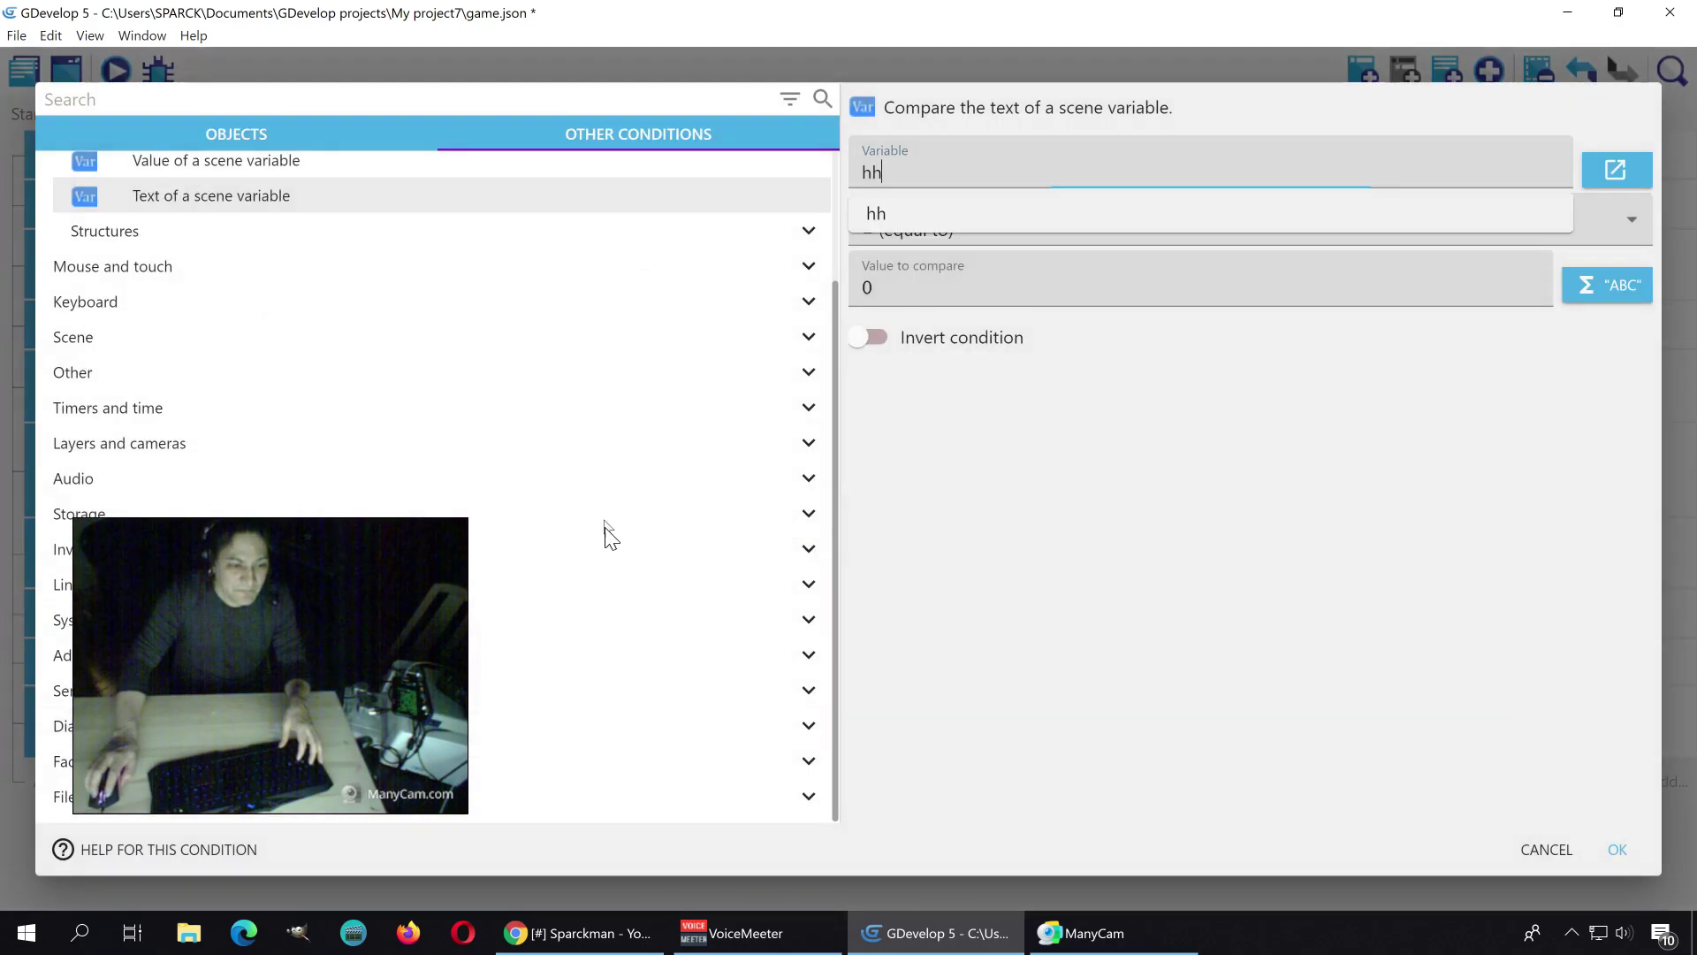
scroll(380, 362, up, 2)
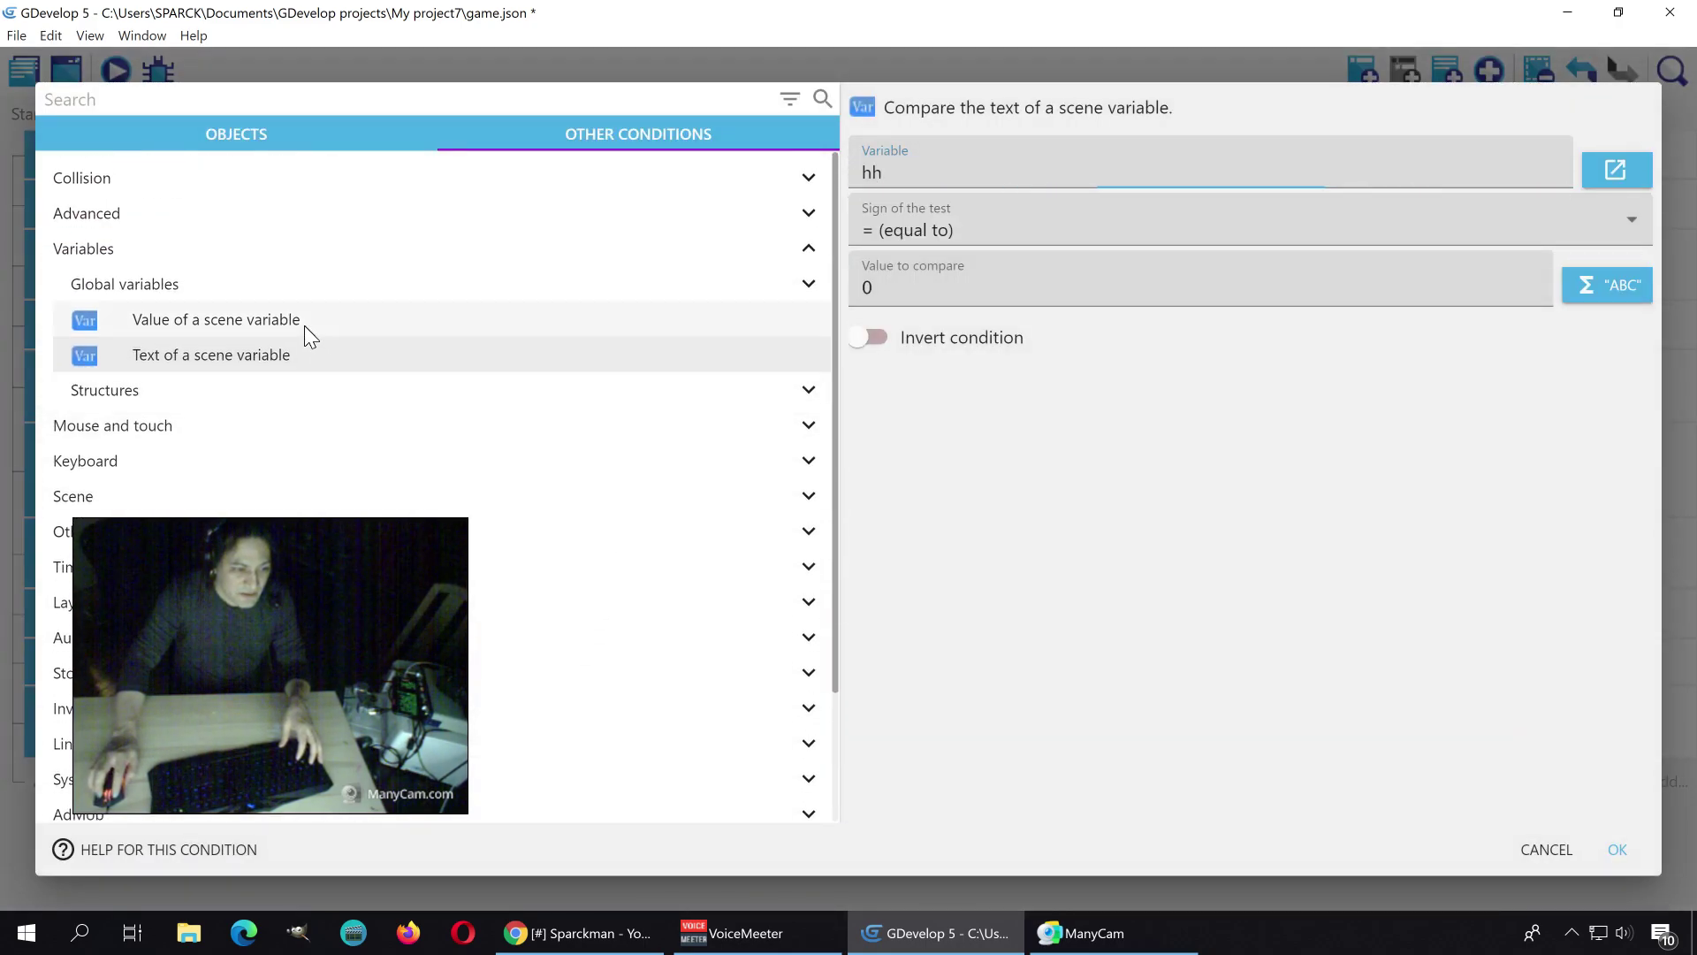
click(304, 325)
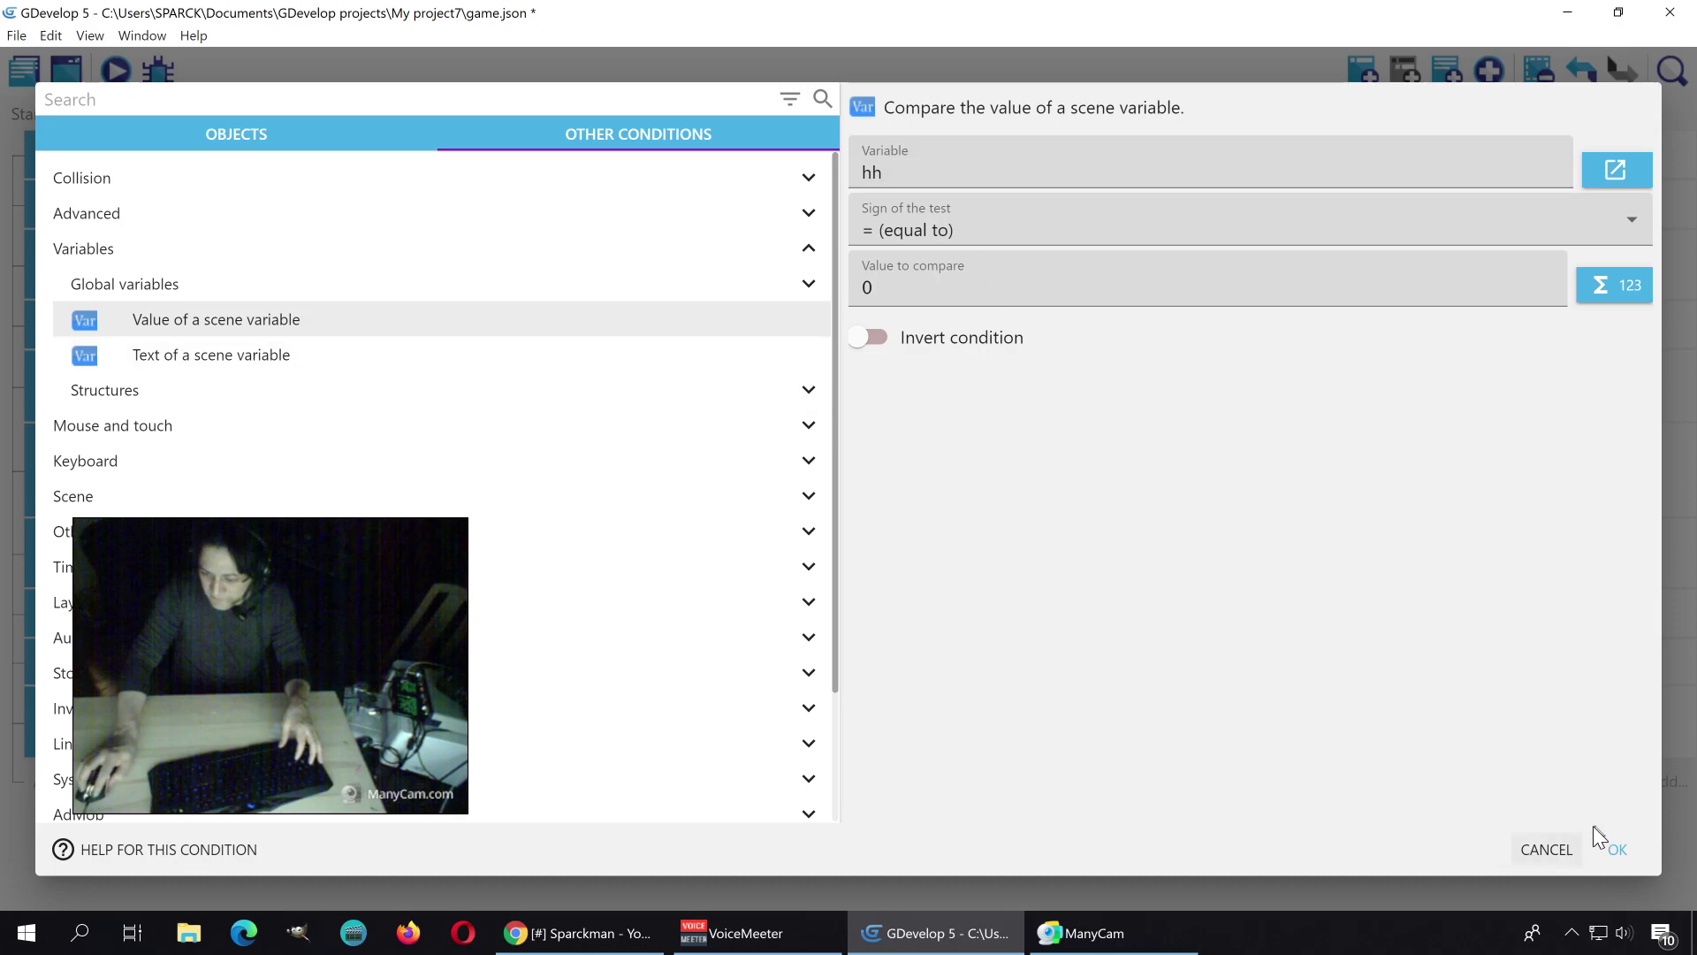
click(1618, 850)
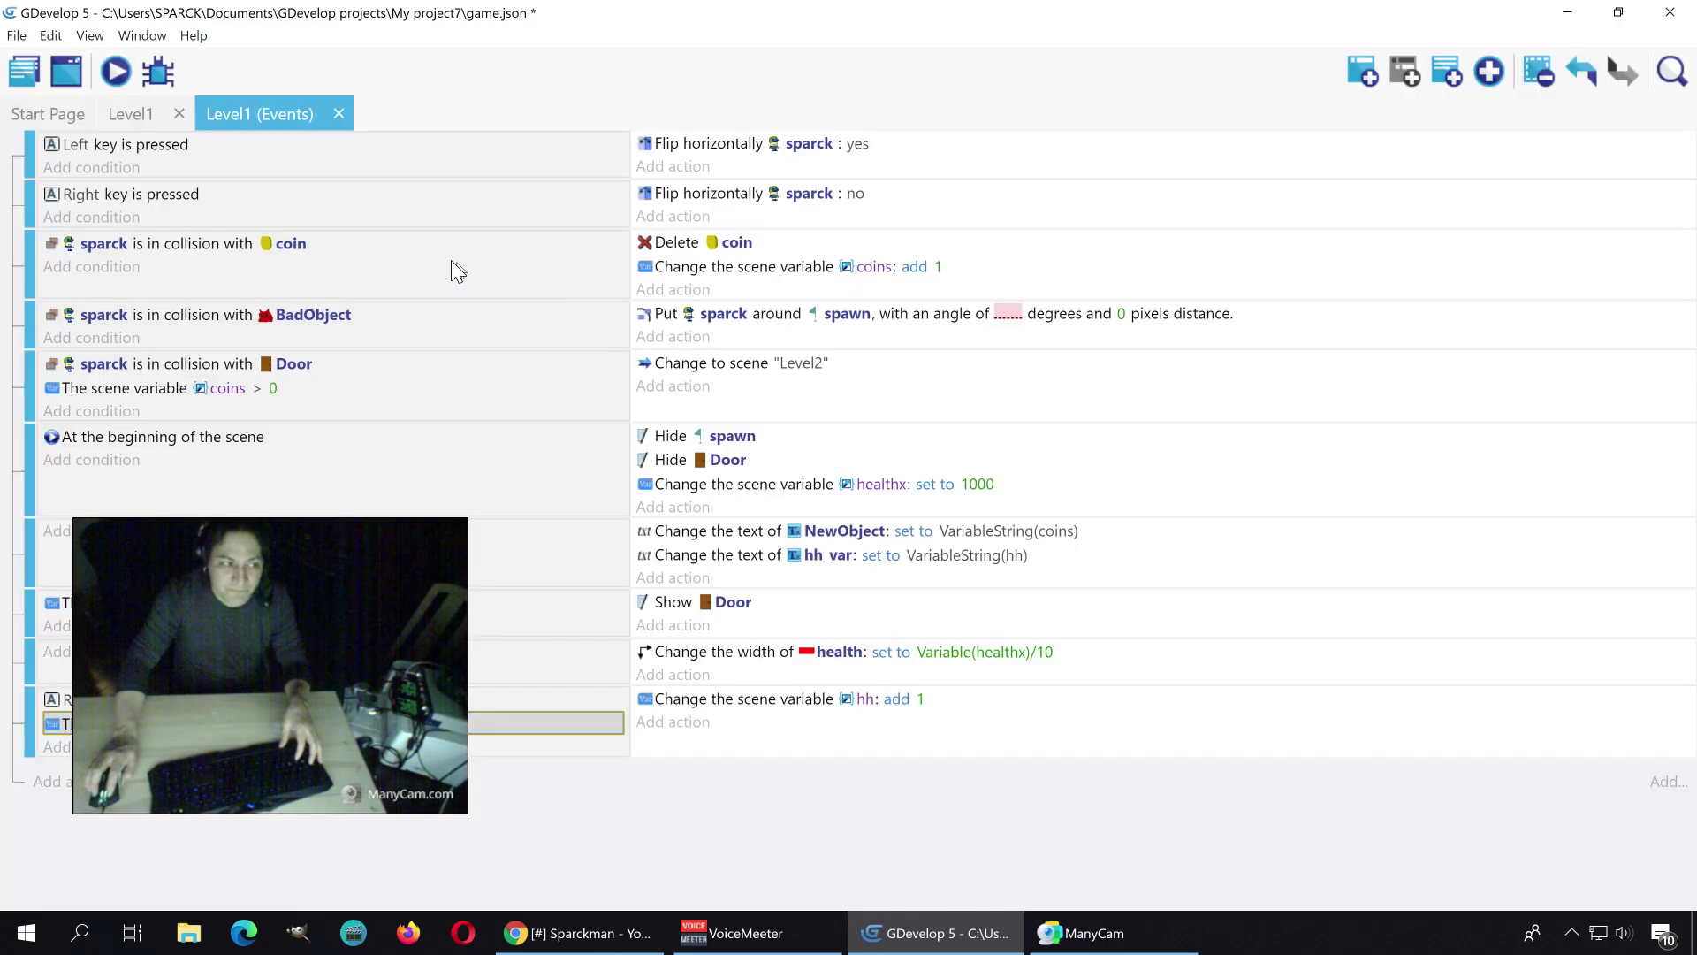
click(113, 71)
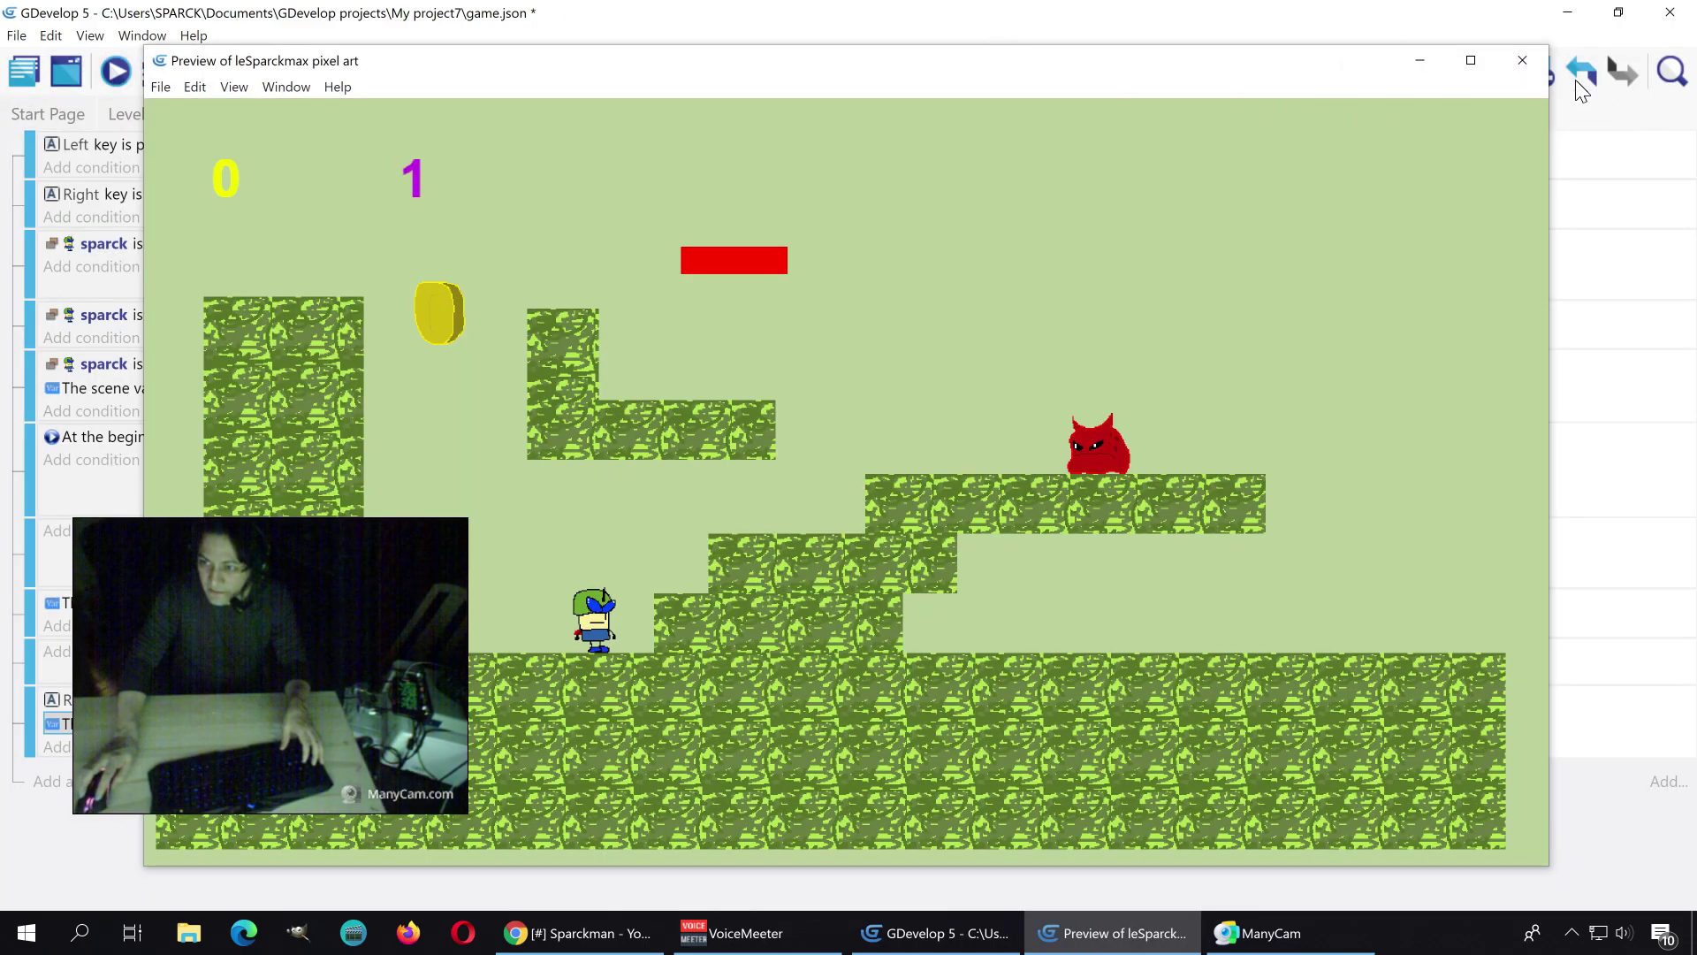
click(1533, 66)
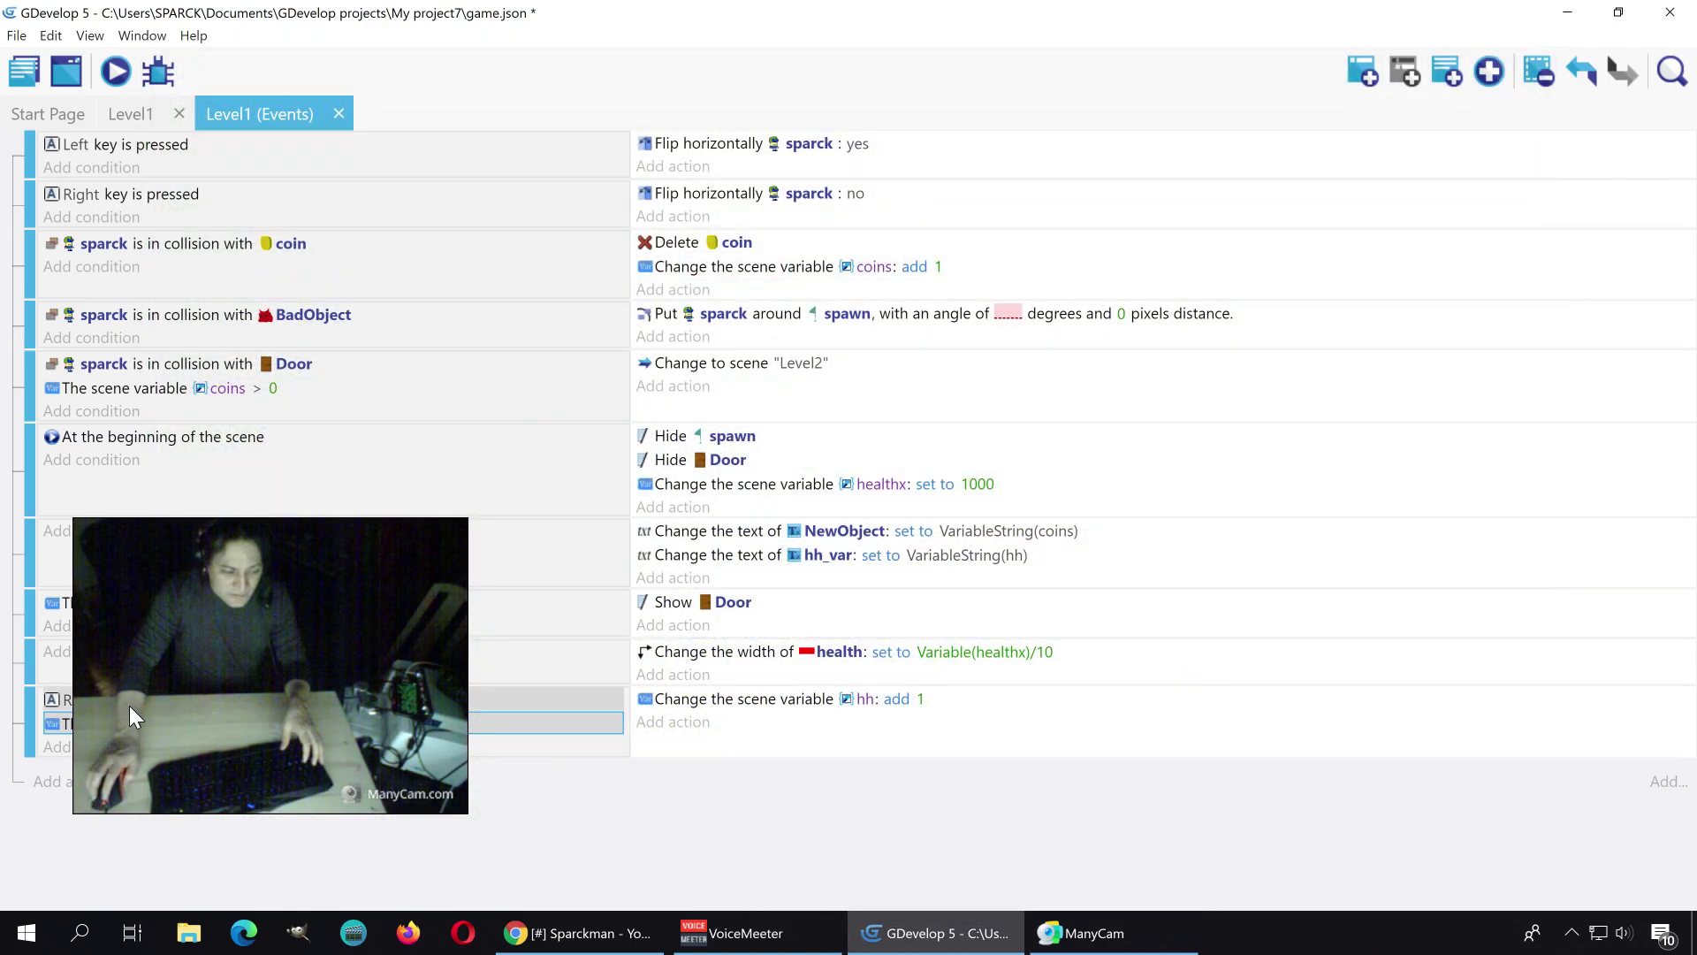
Step: Add a condition to the last event testing whether scene variable hh is greater than 0
click(115, 749)
click(686, 283)
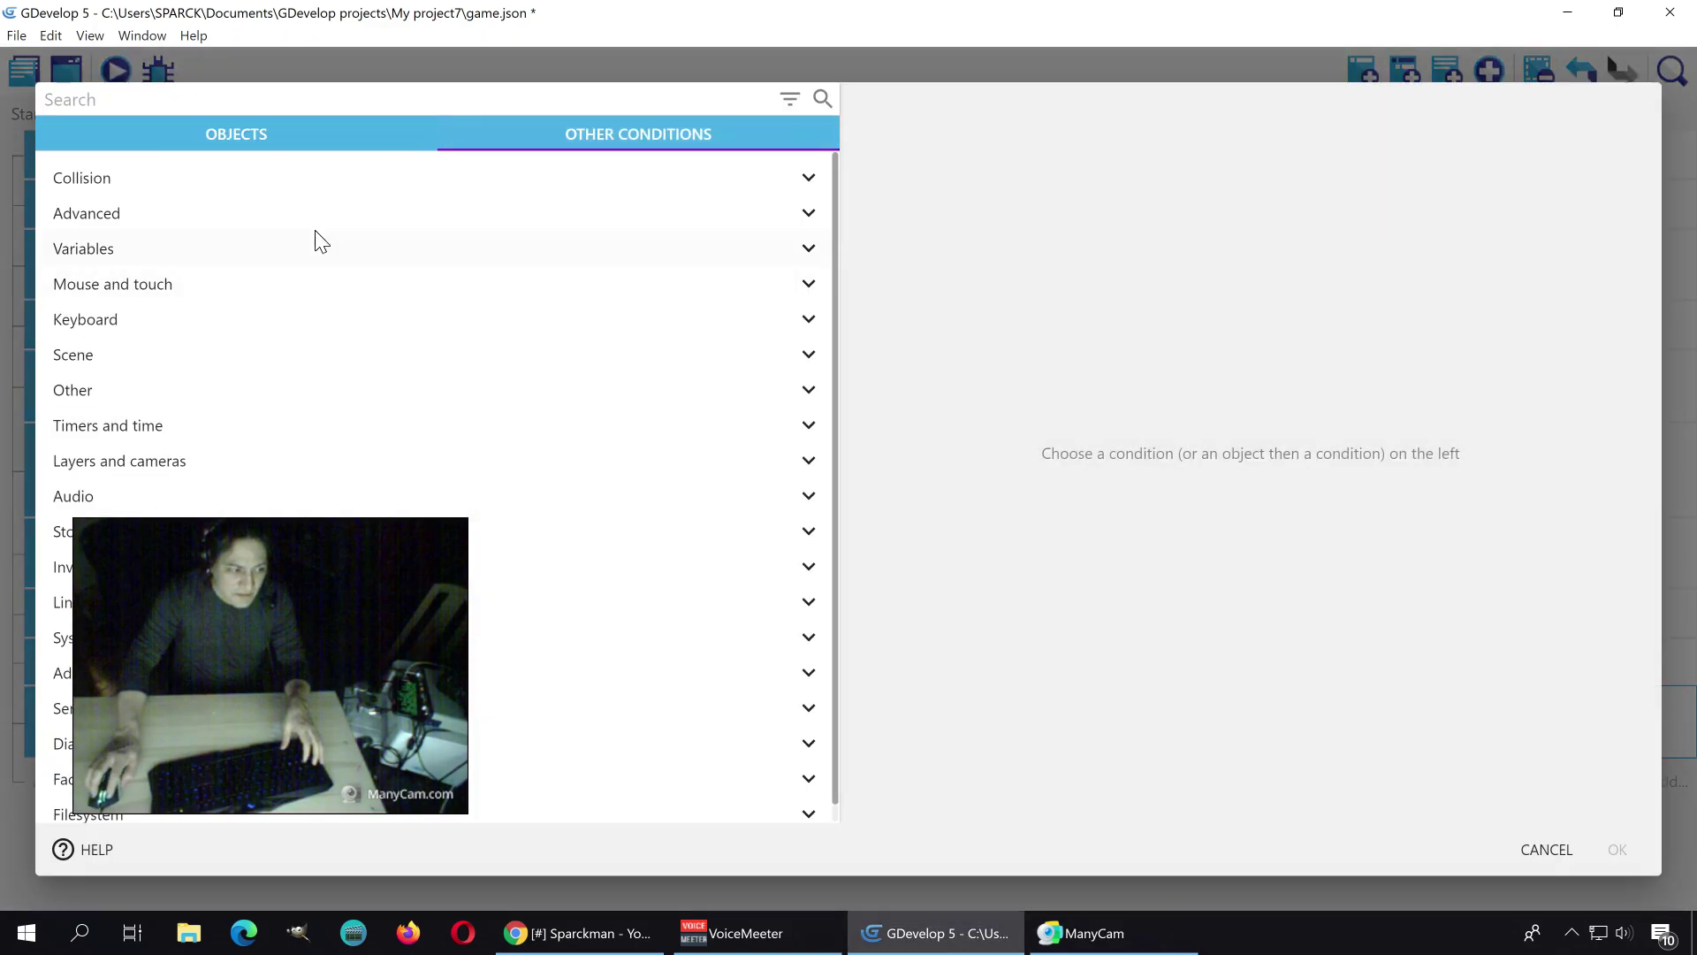
click(193, 250)
click(282, 324)
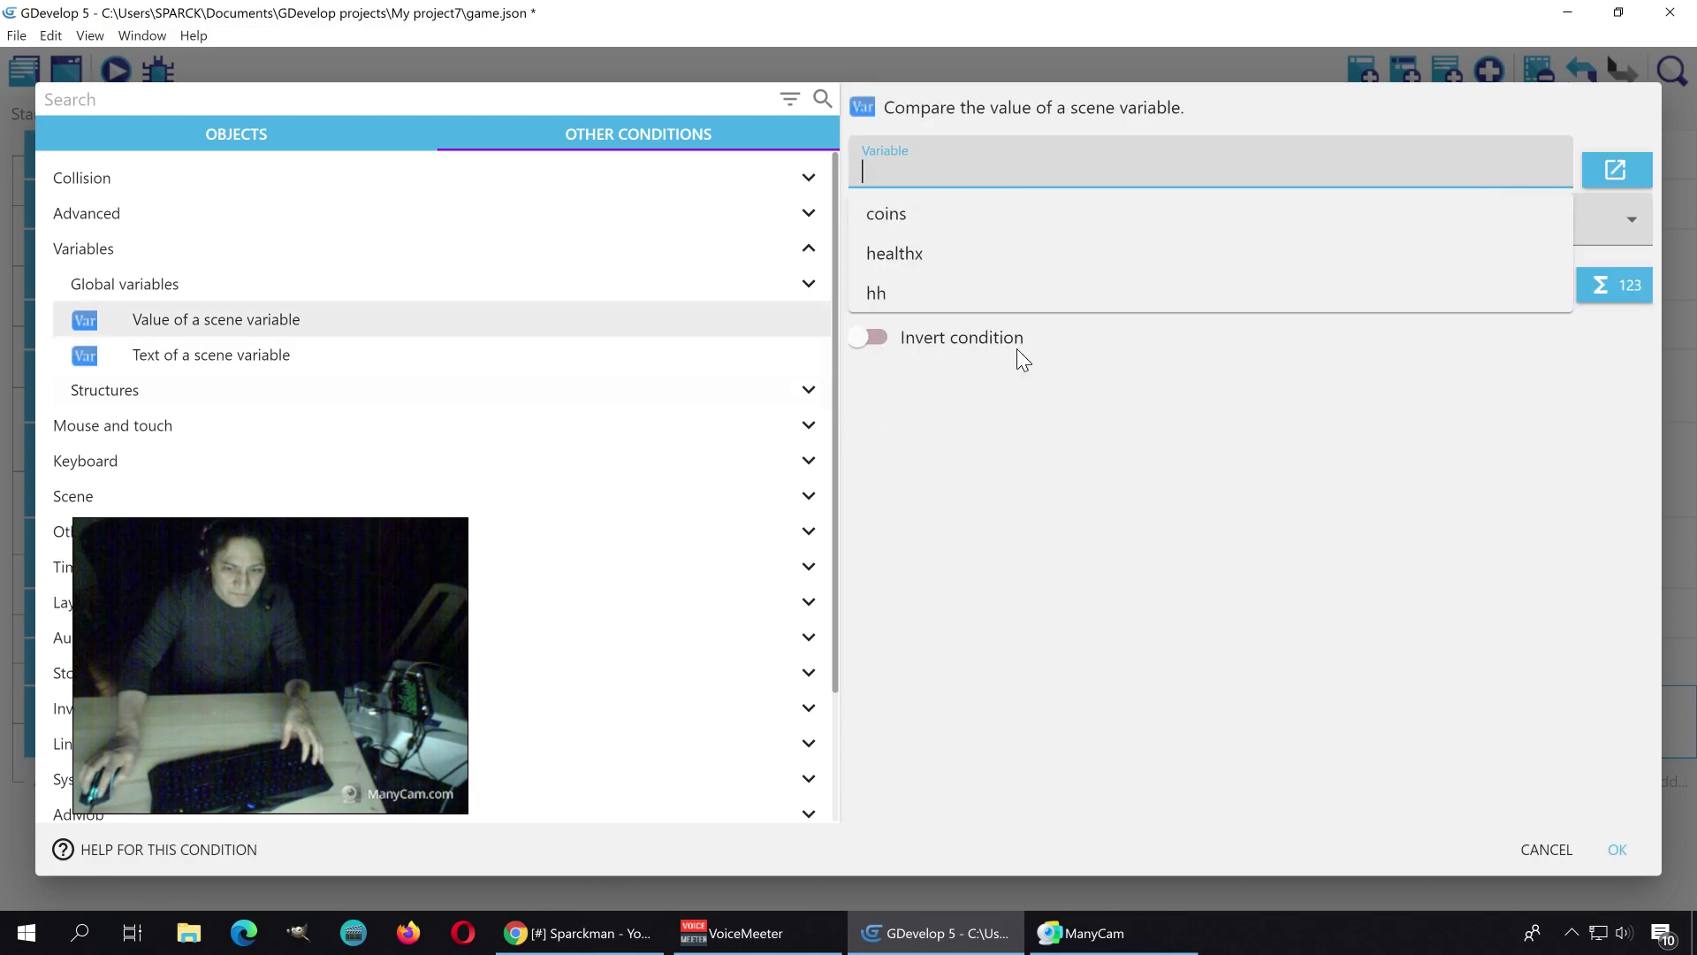
click(921, 283)
click(941, 231)
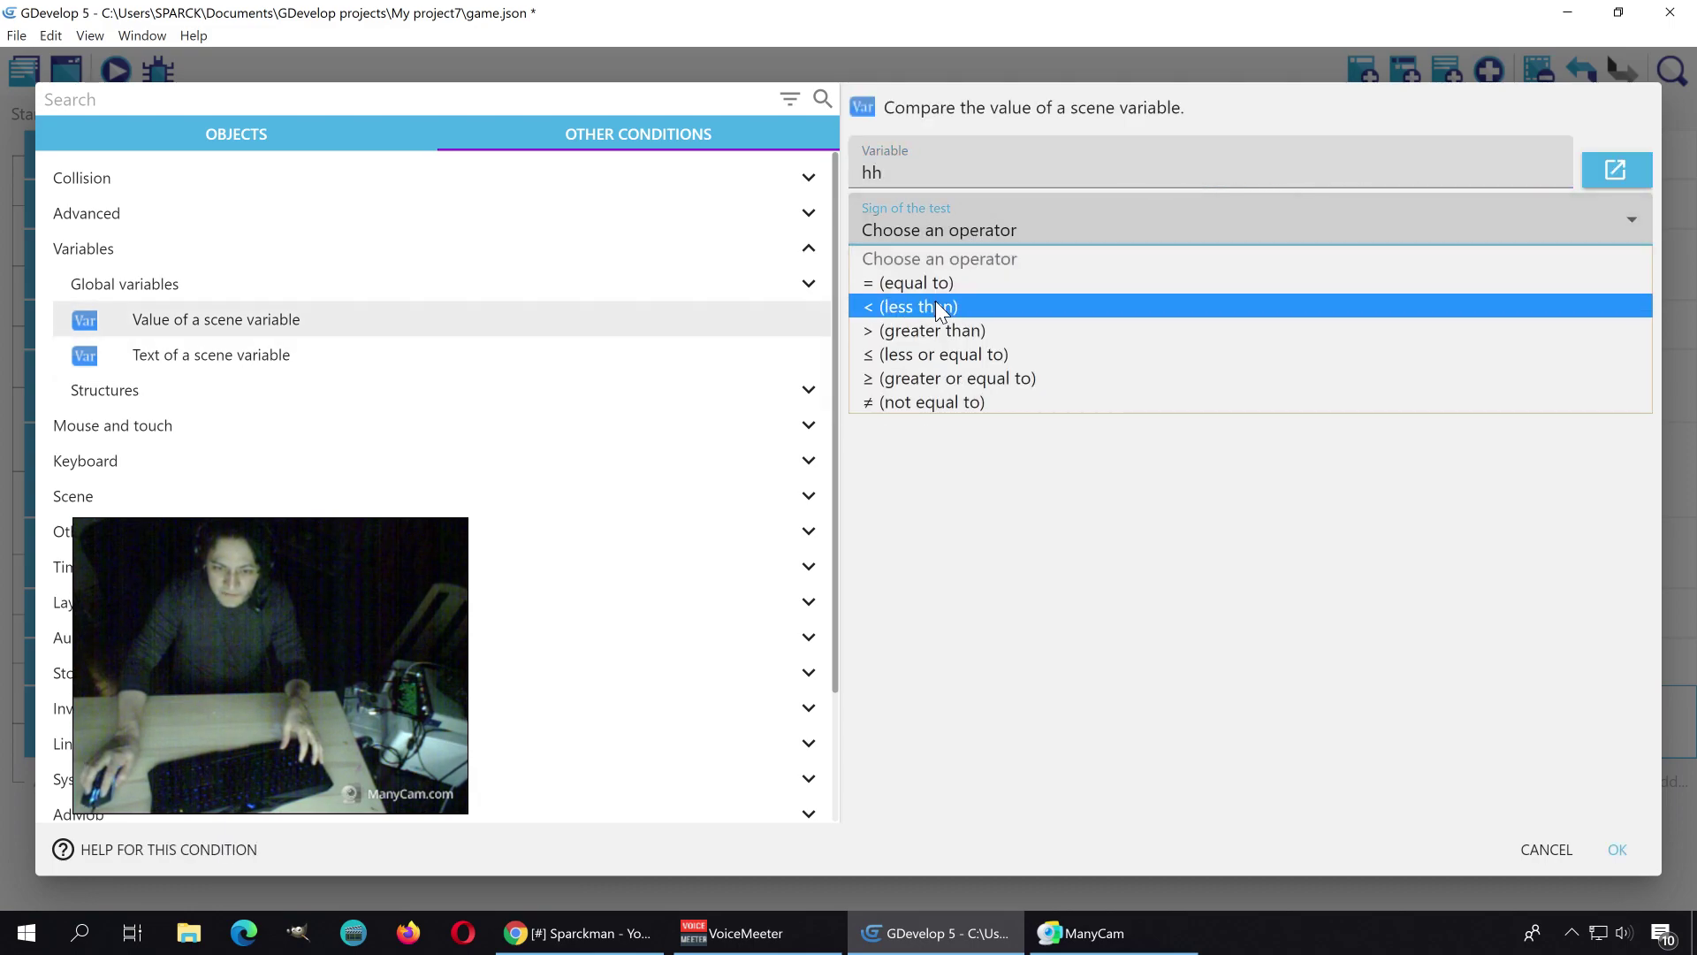
click(937, 330)
click(940, 285)
text(0)
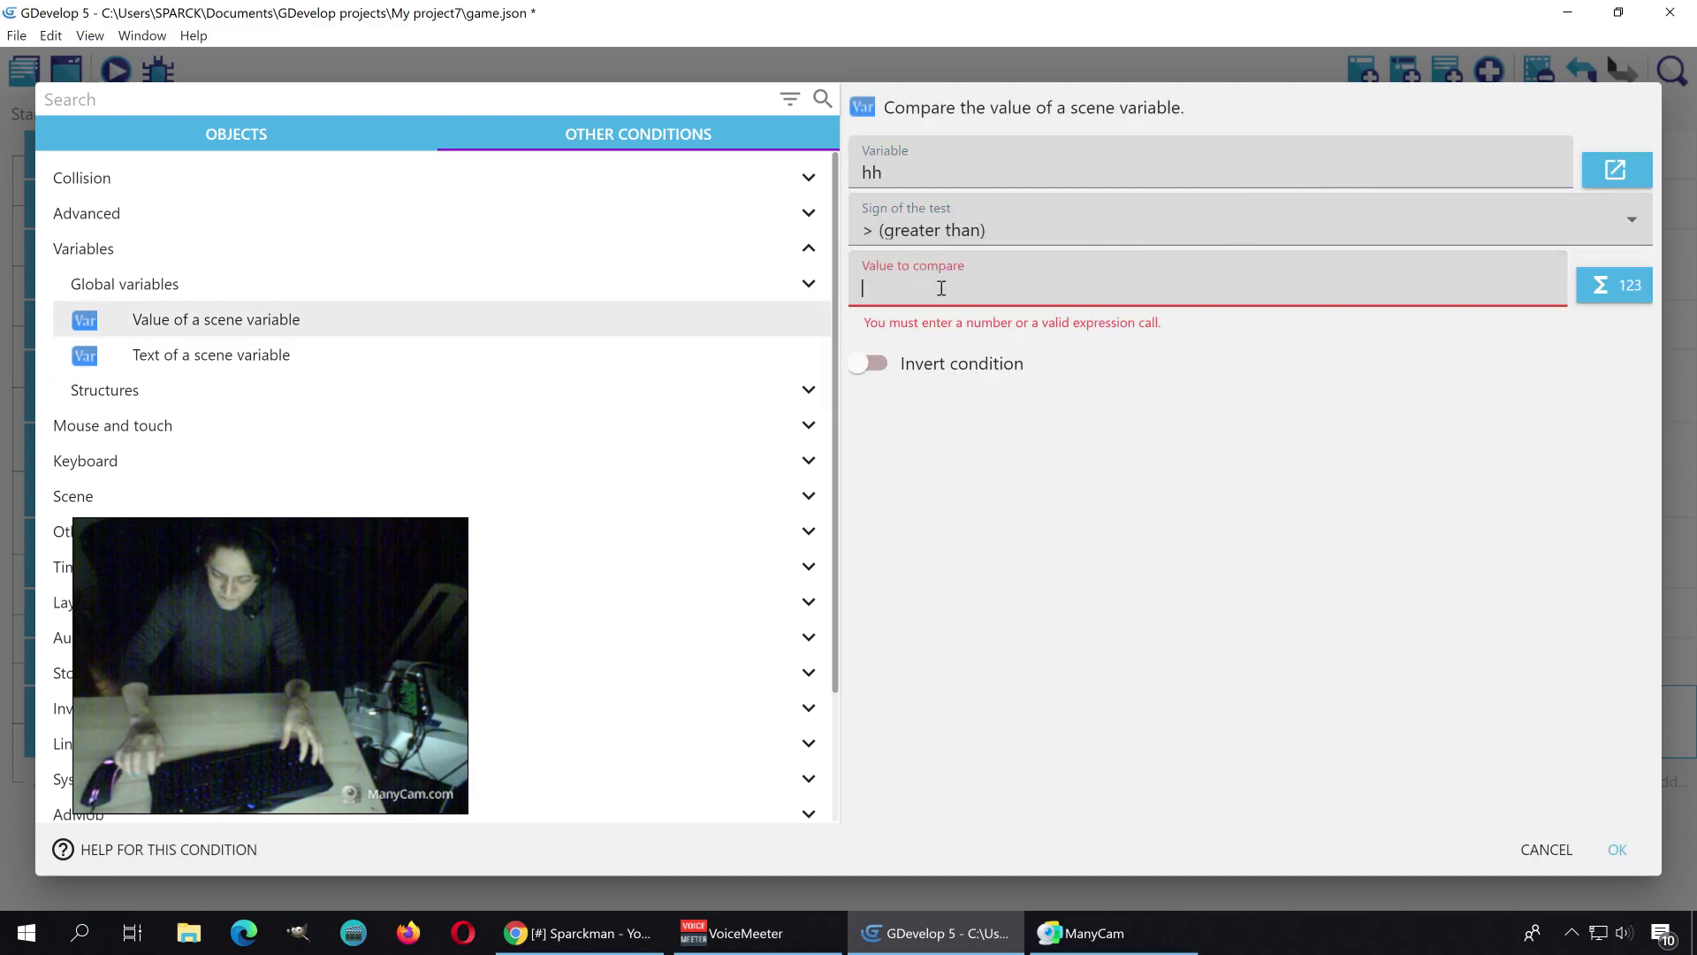
click(1630, 845)
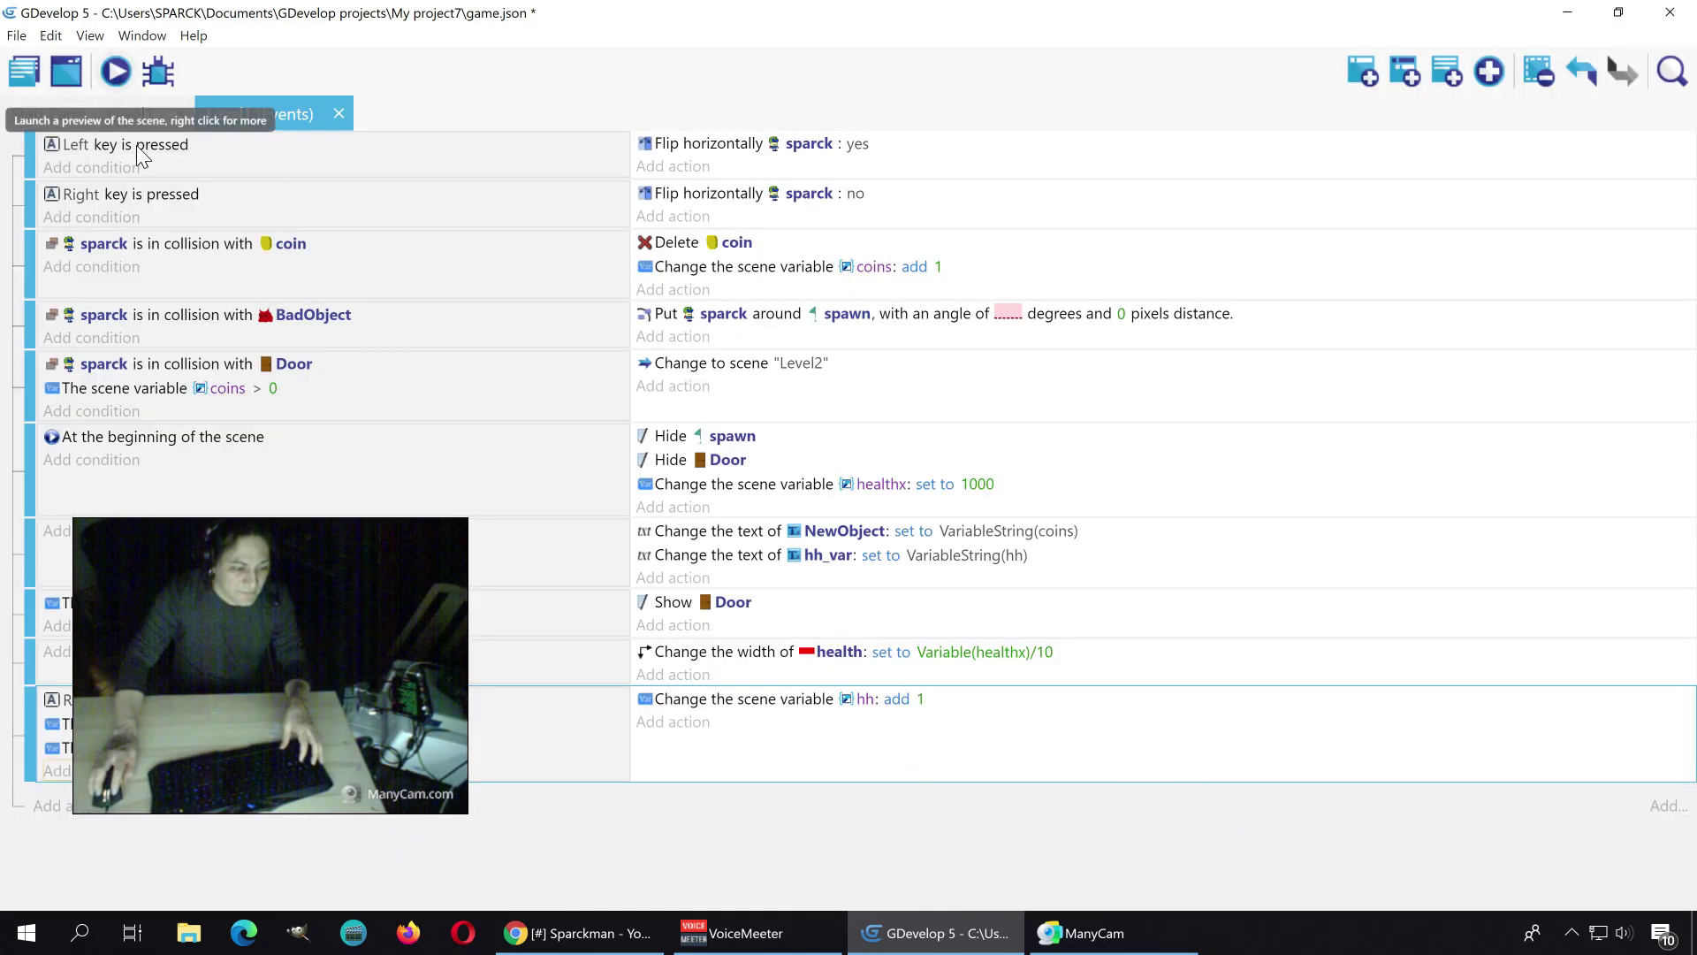
Step: Move the hh > 0 condition into a new empty event at the bottom
click(136, 744)
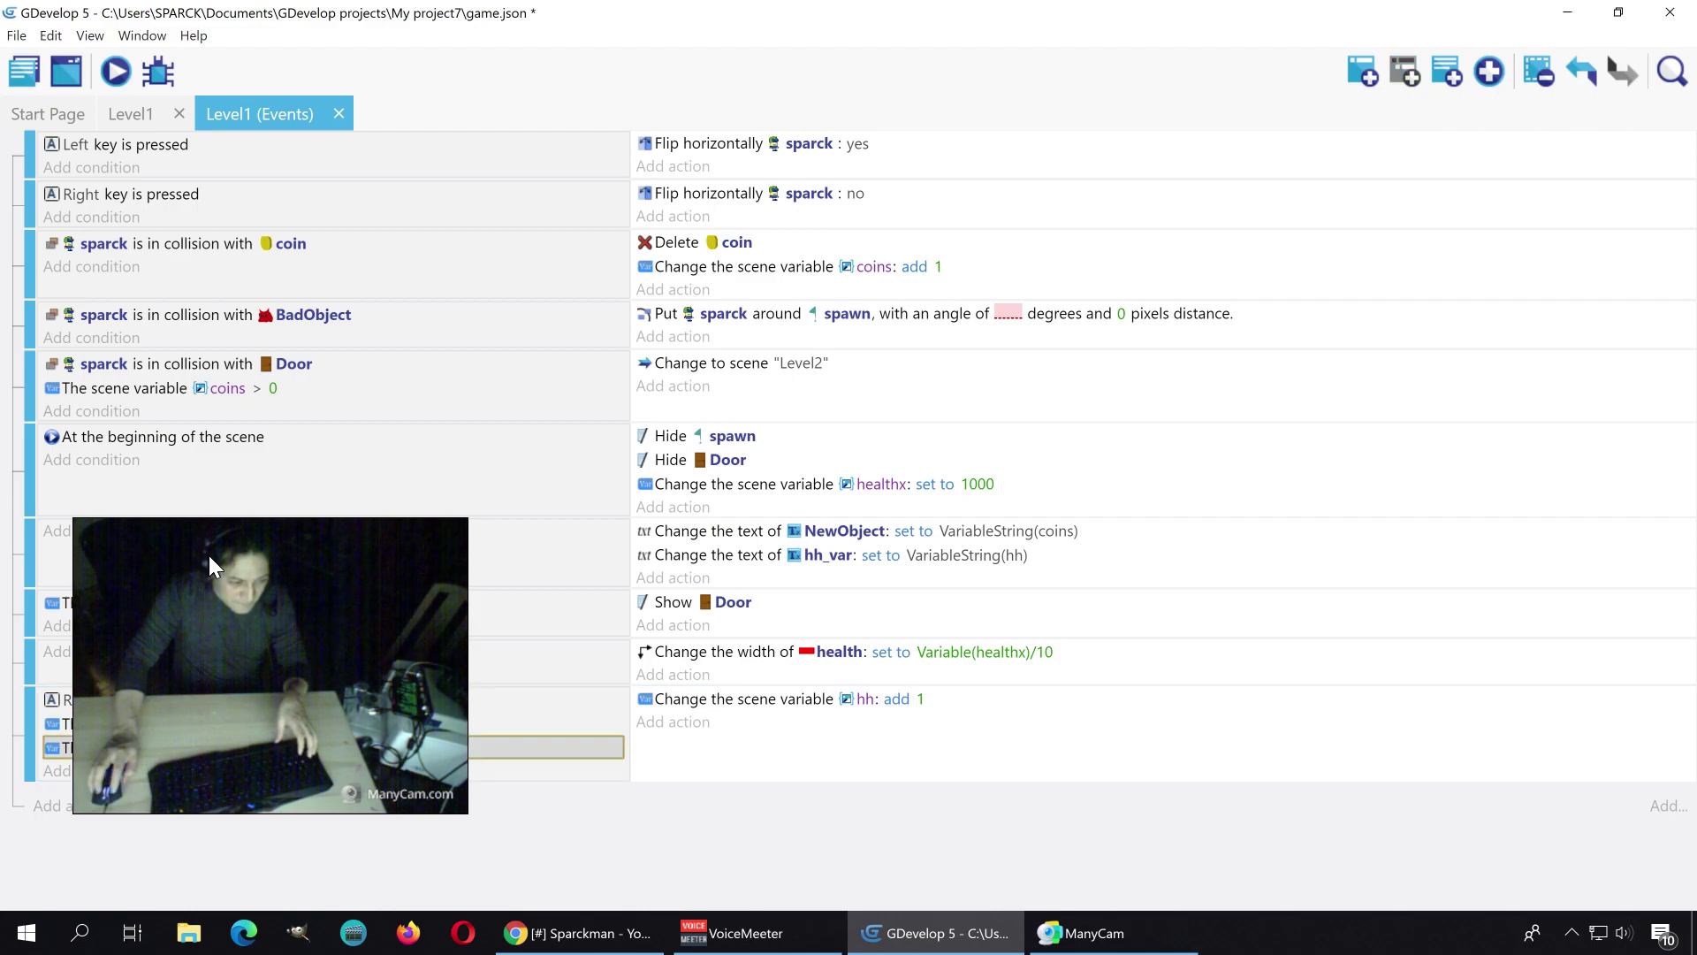
key(Delete)
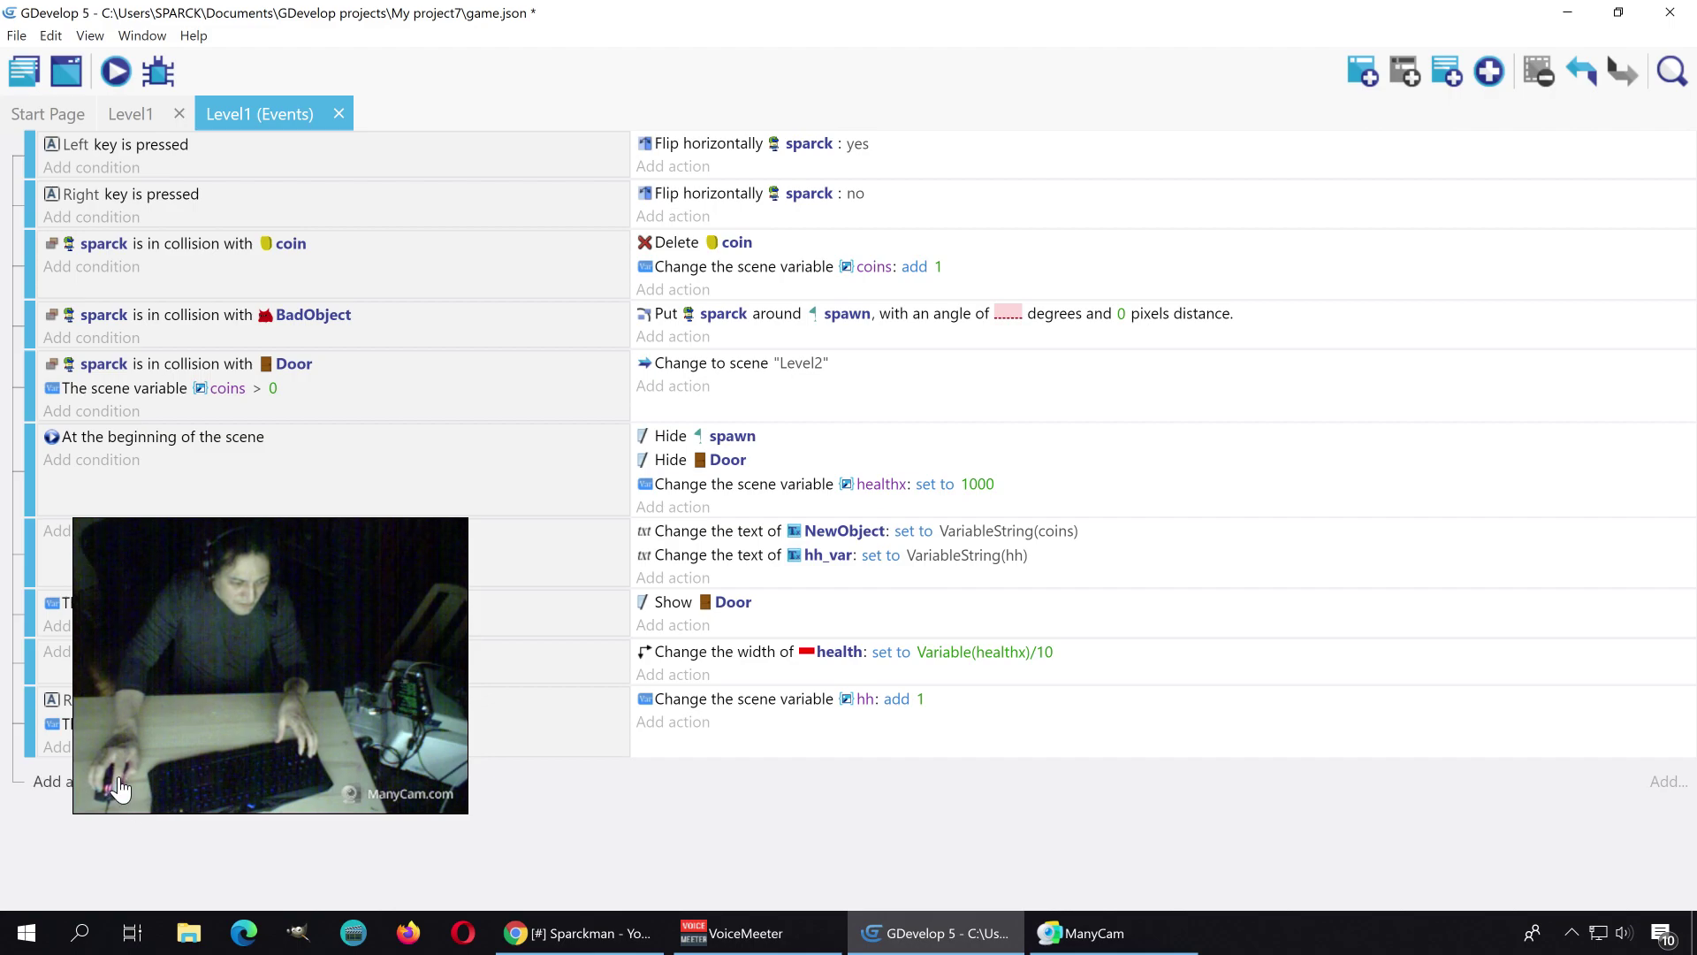
click(119, 782)
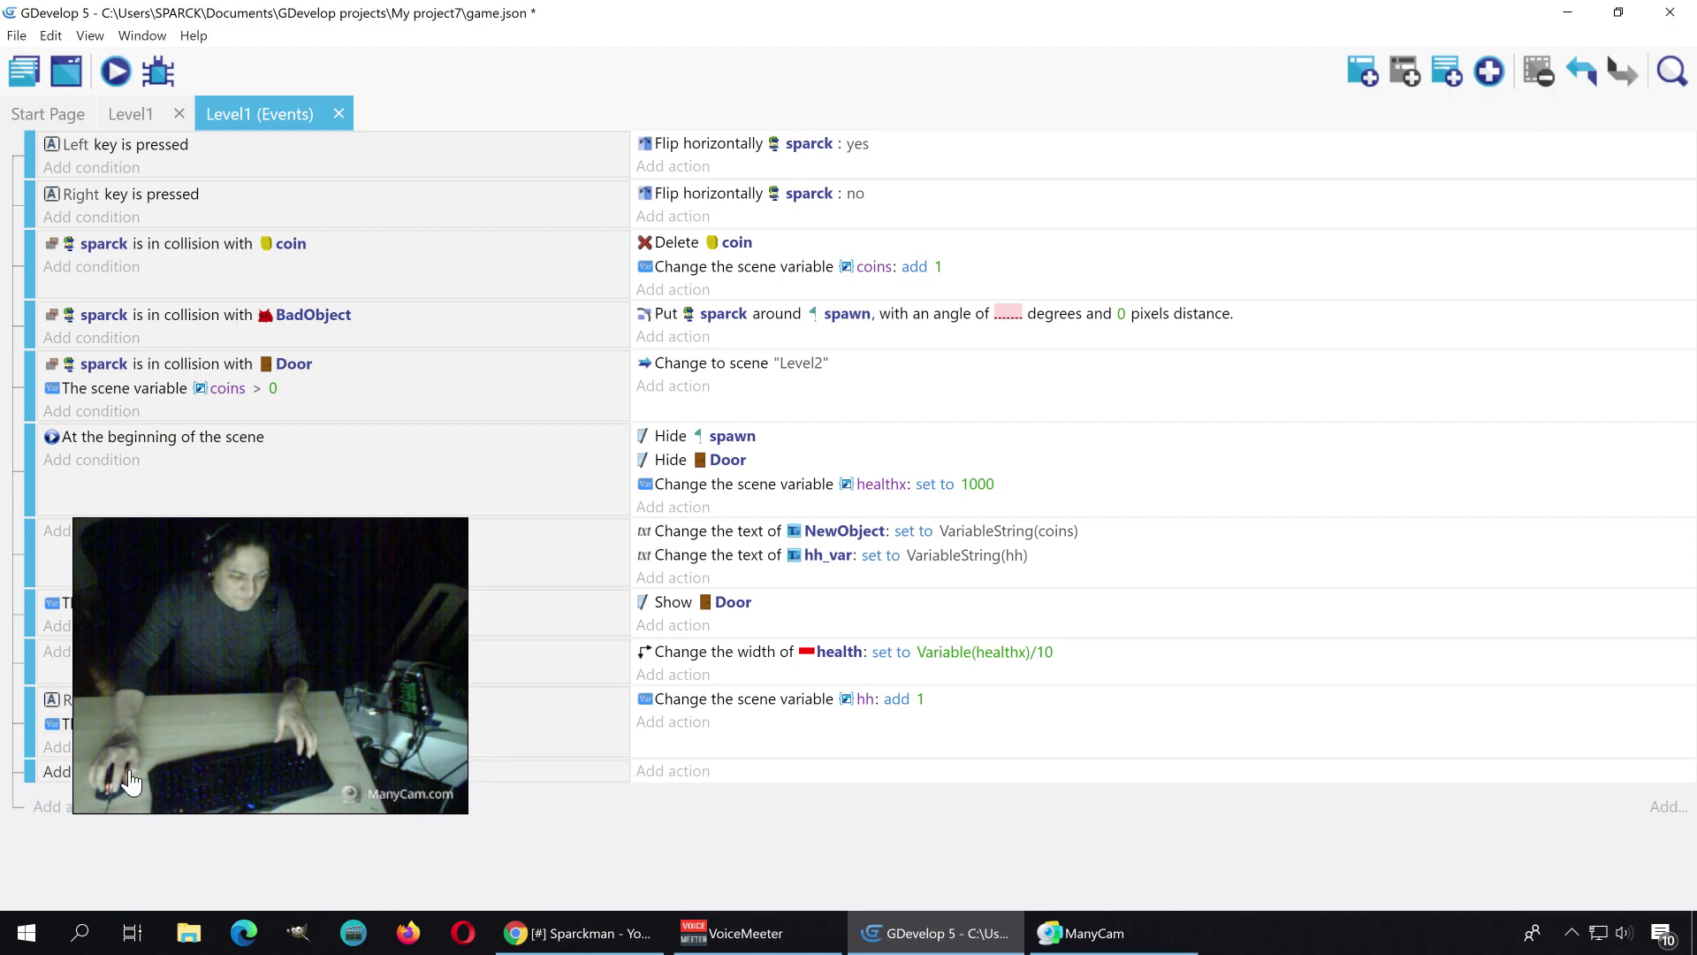
key(ctrl+v)
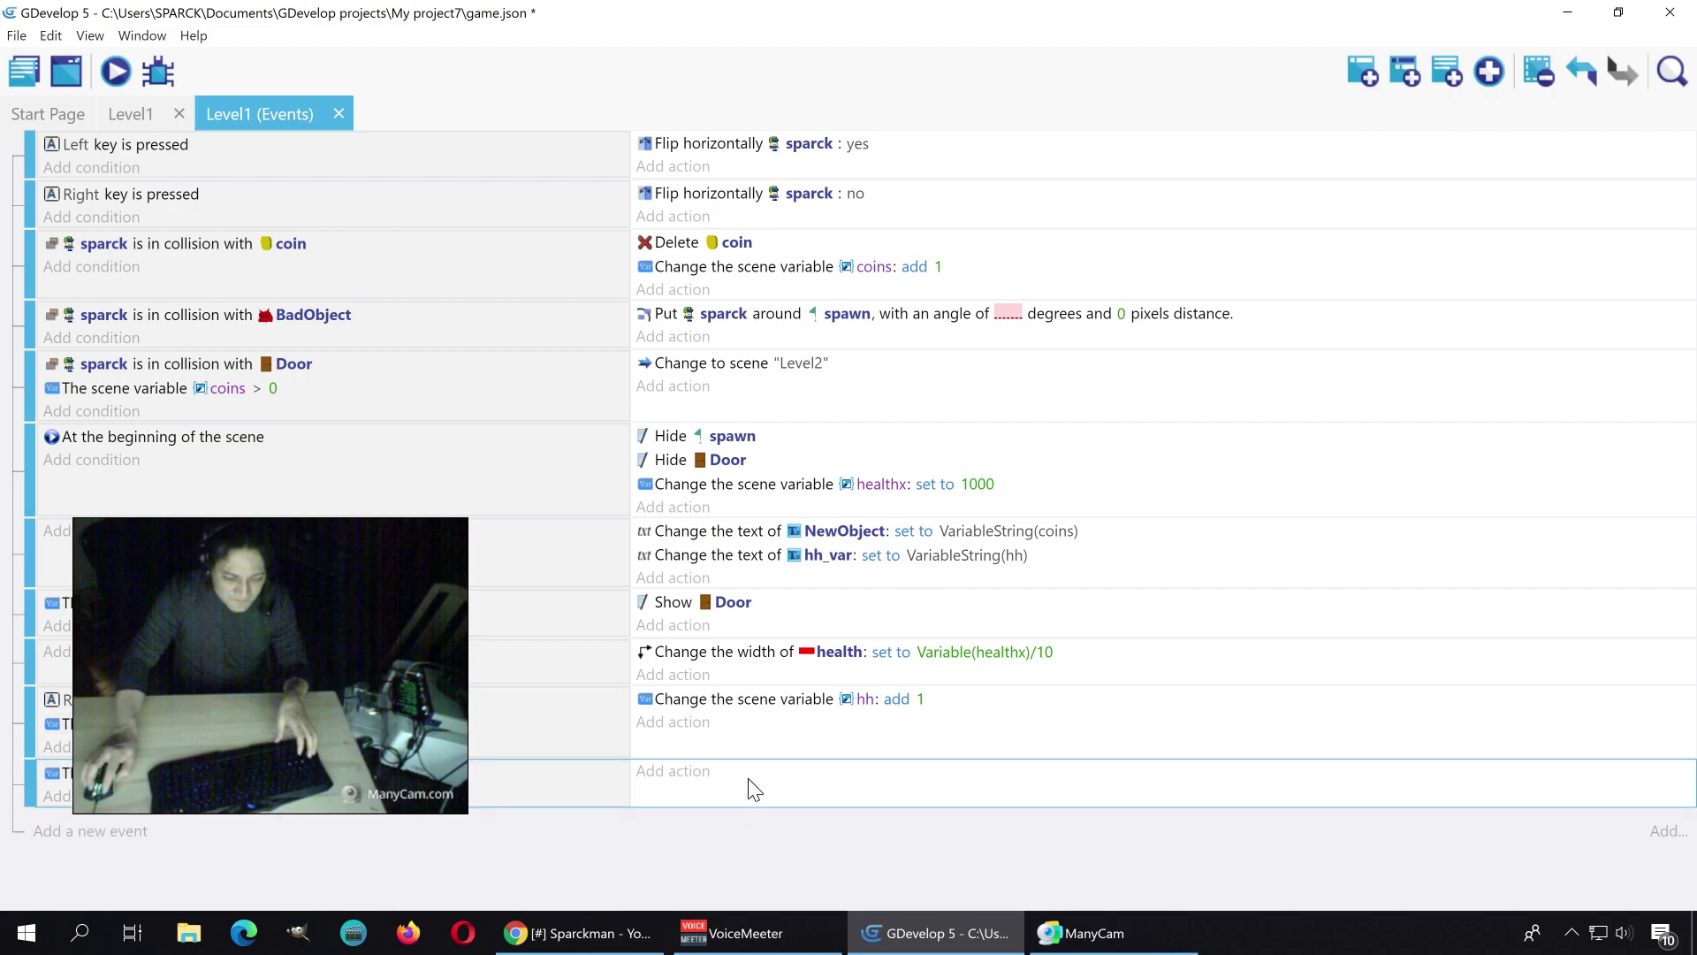
Step: Give the hh > 0 event an action adding 1 to hh, and preview the counter climbing to 592
click(686, 773)
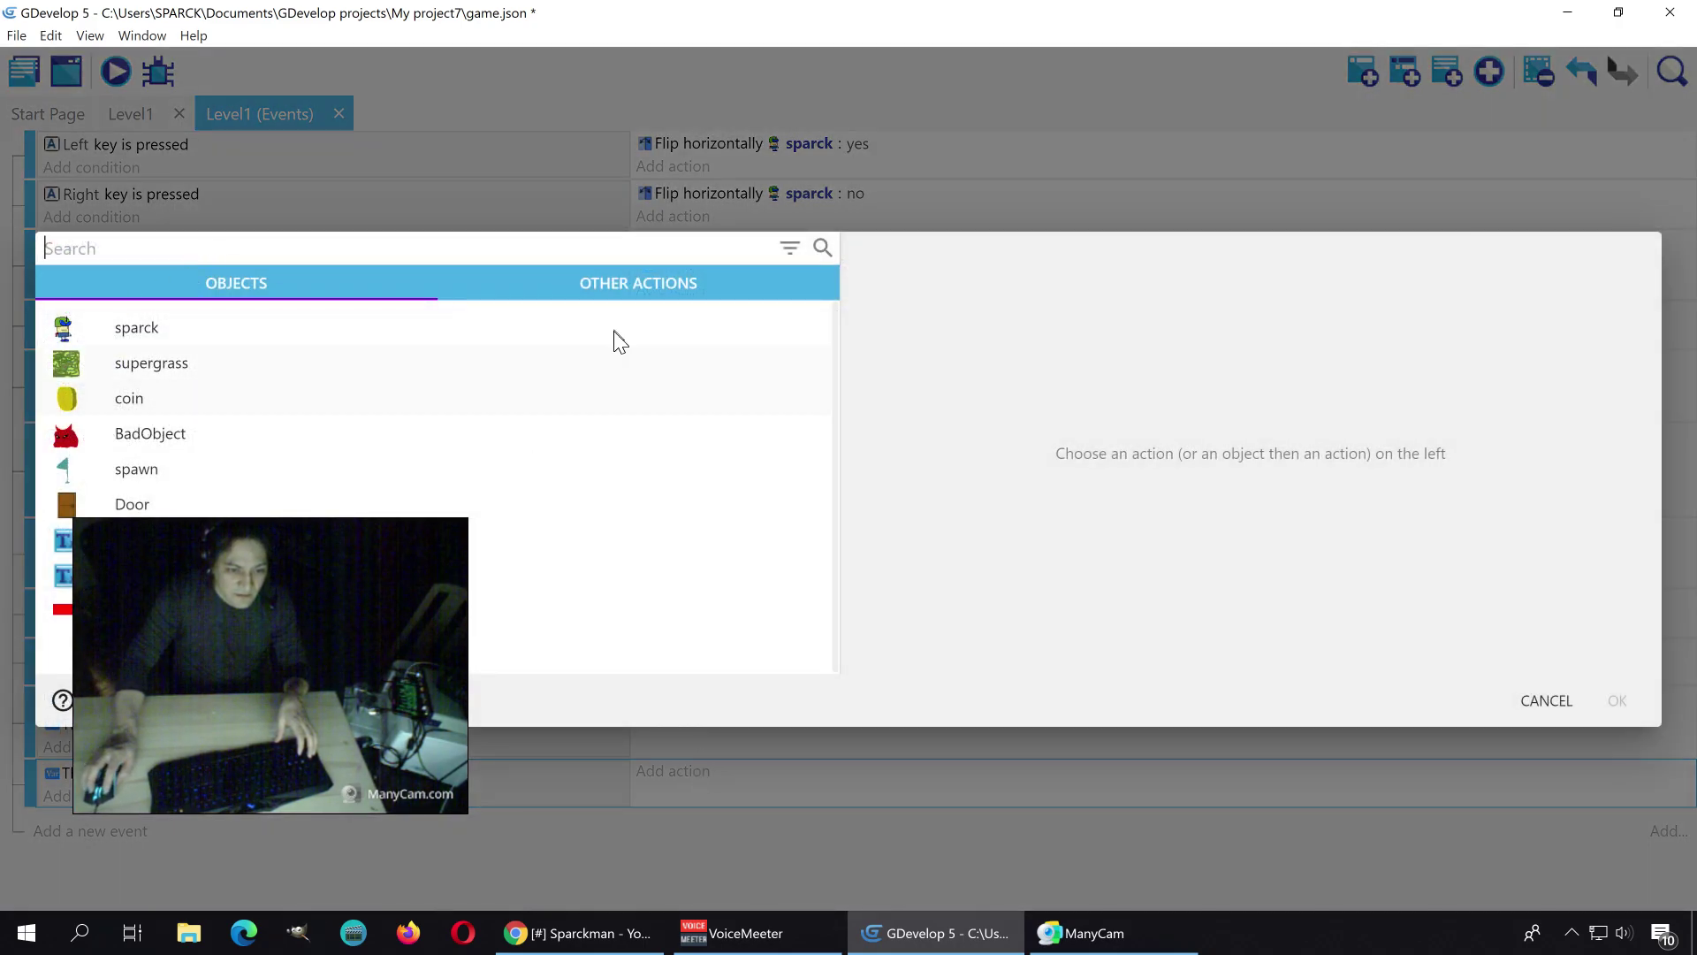
click(632, 283)
click(138, 249)
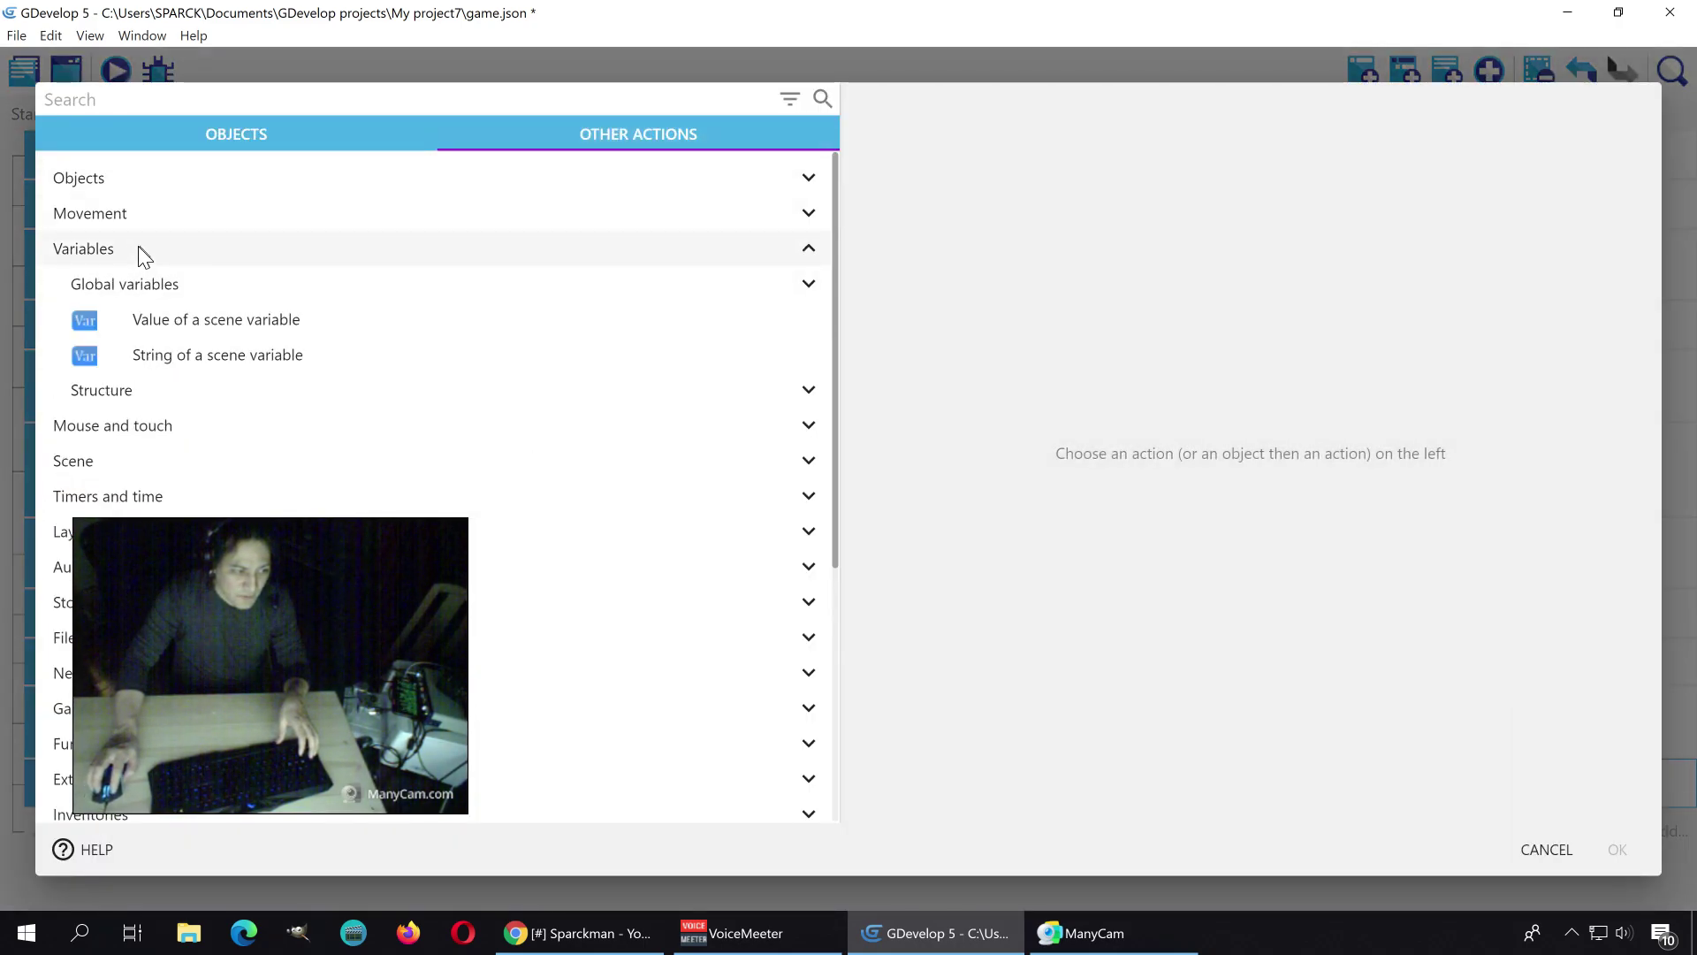
click(303, 334)
click(914, 292)
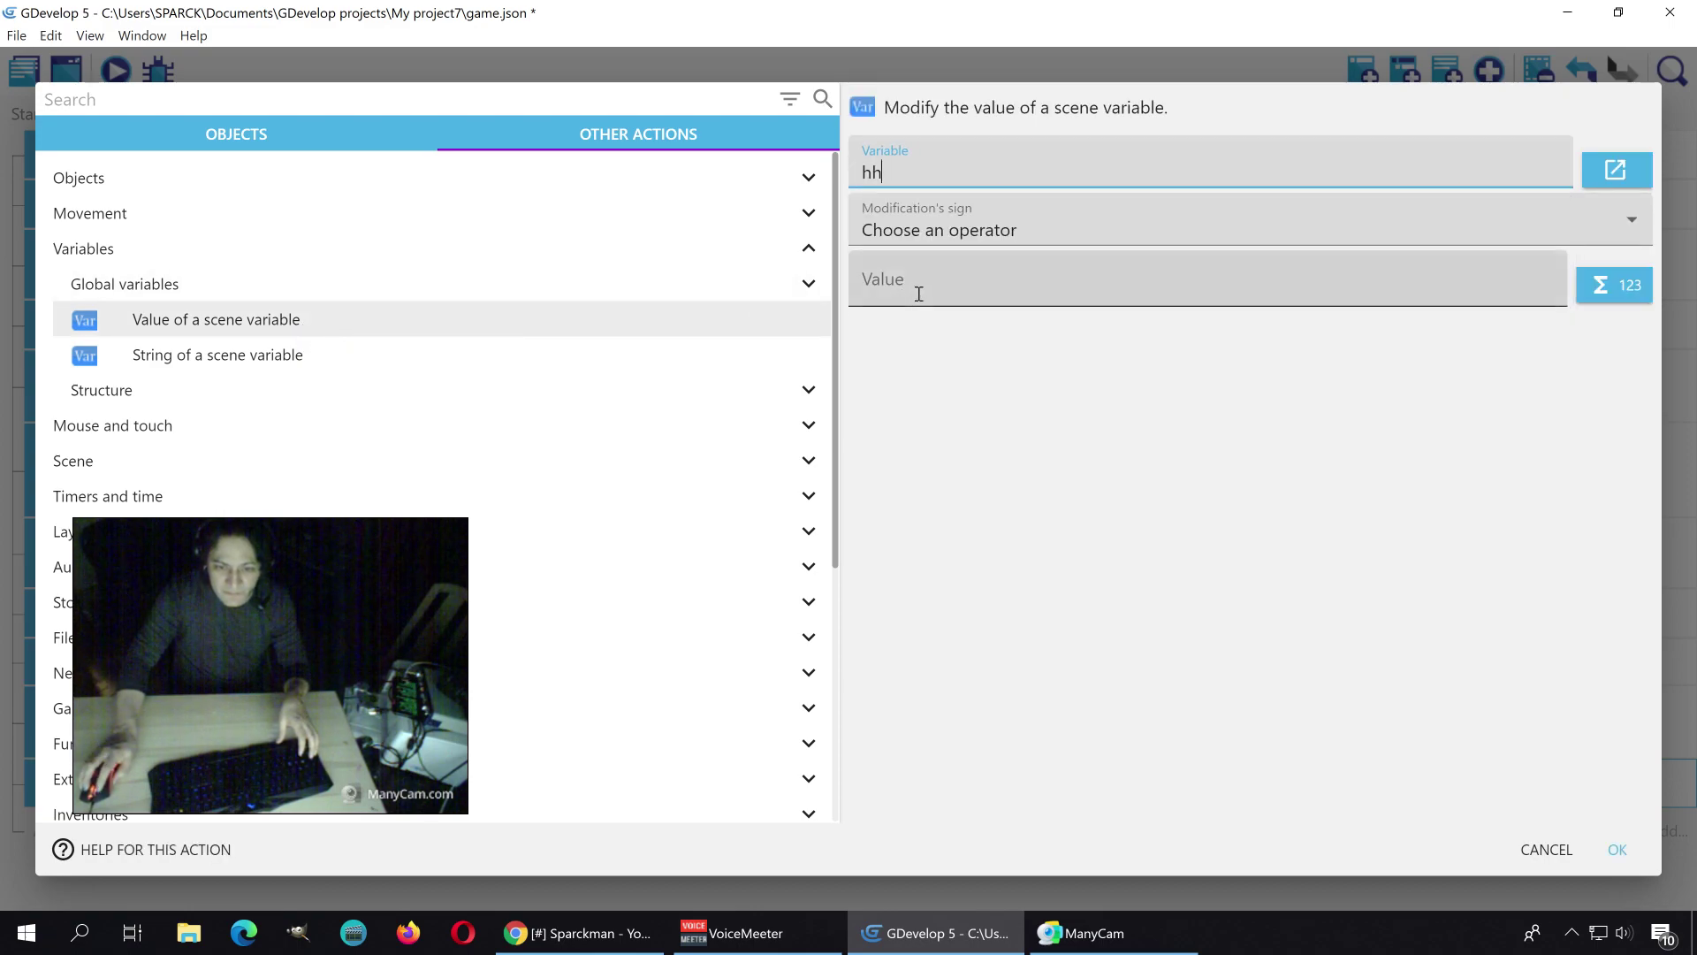
click(922, 234)
click(917, 308)
click(920, 281)
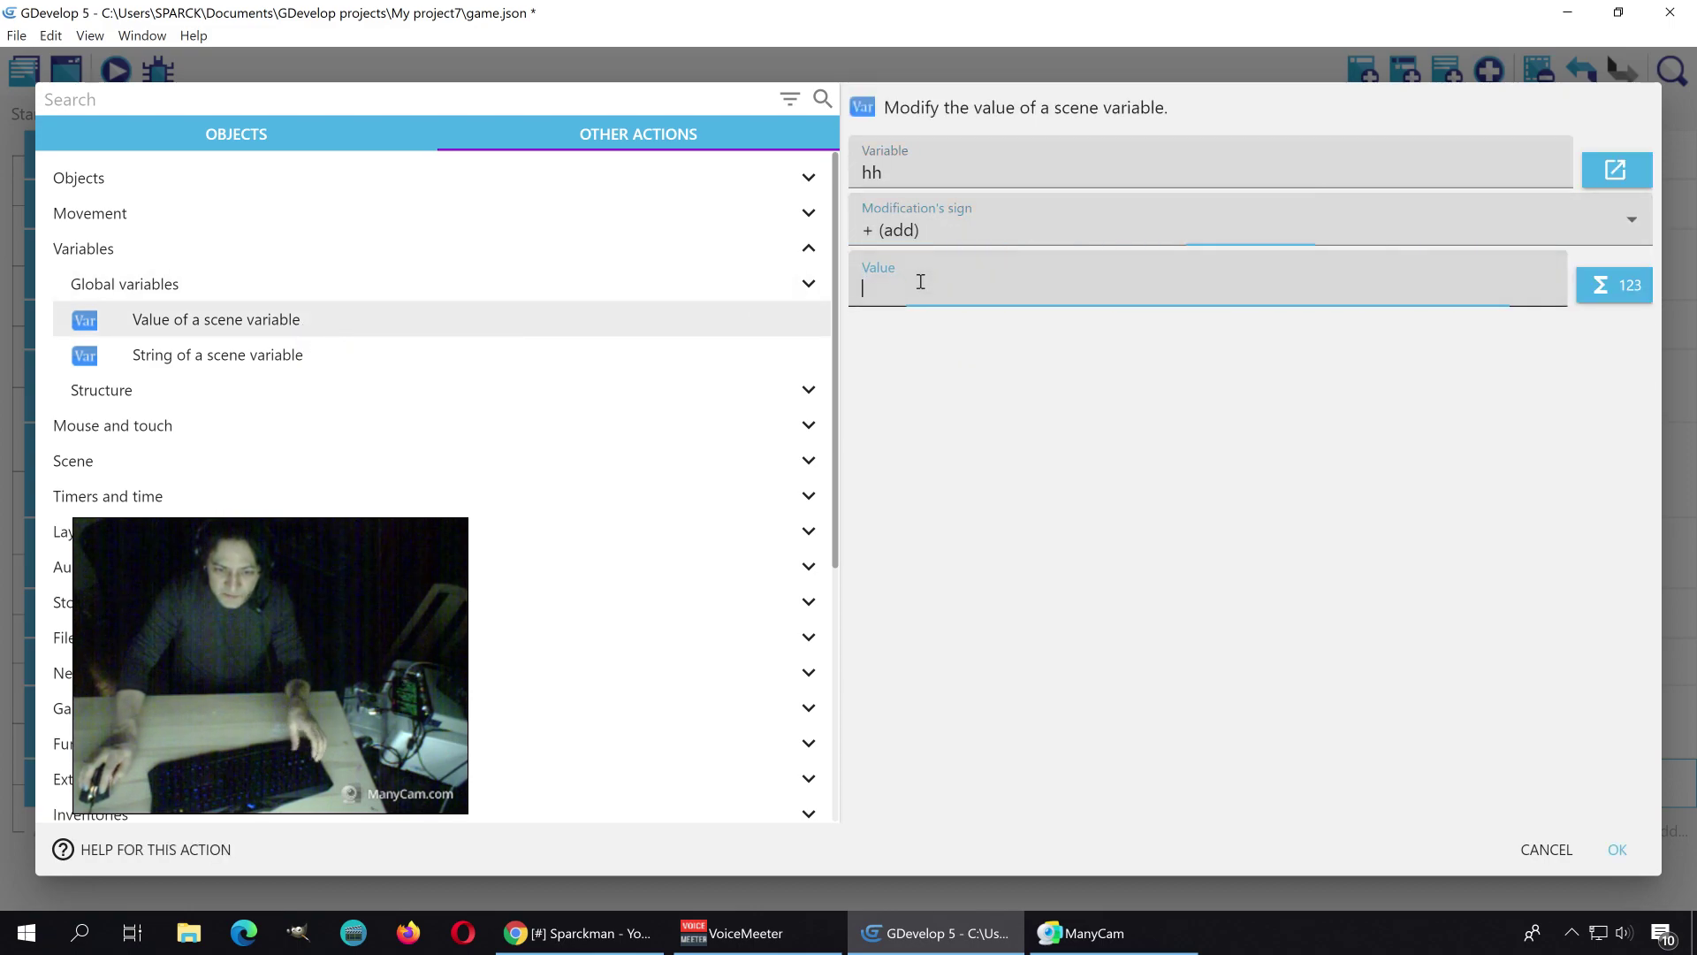
text(1)
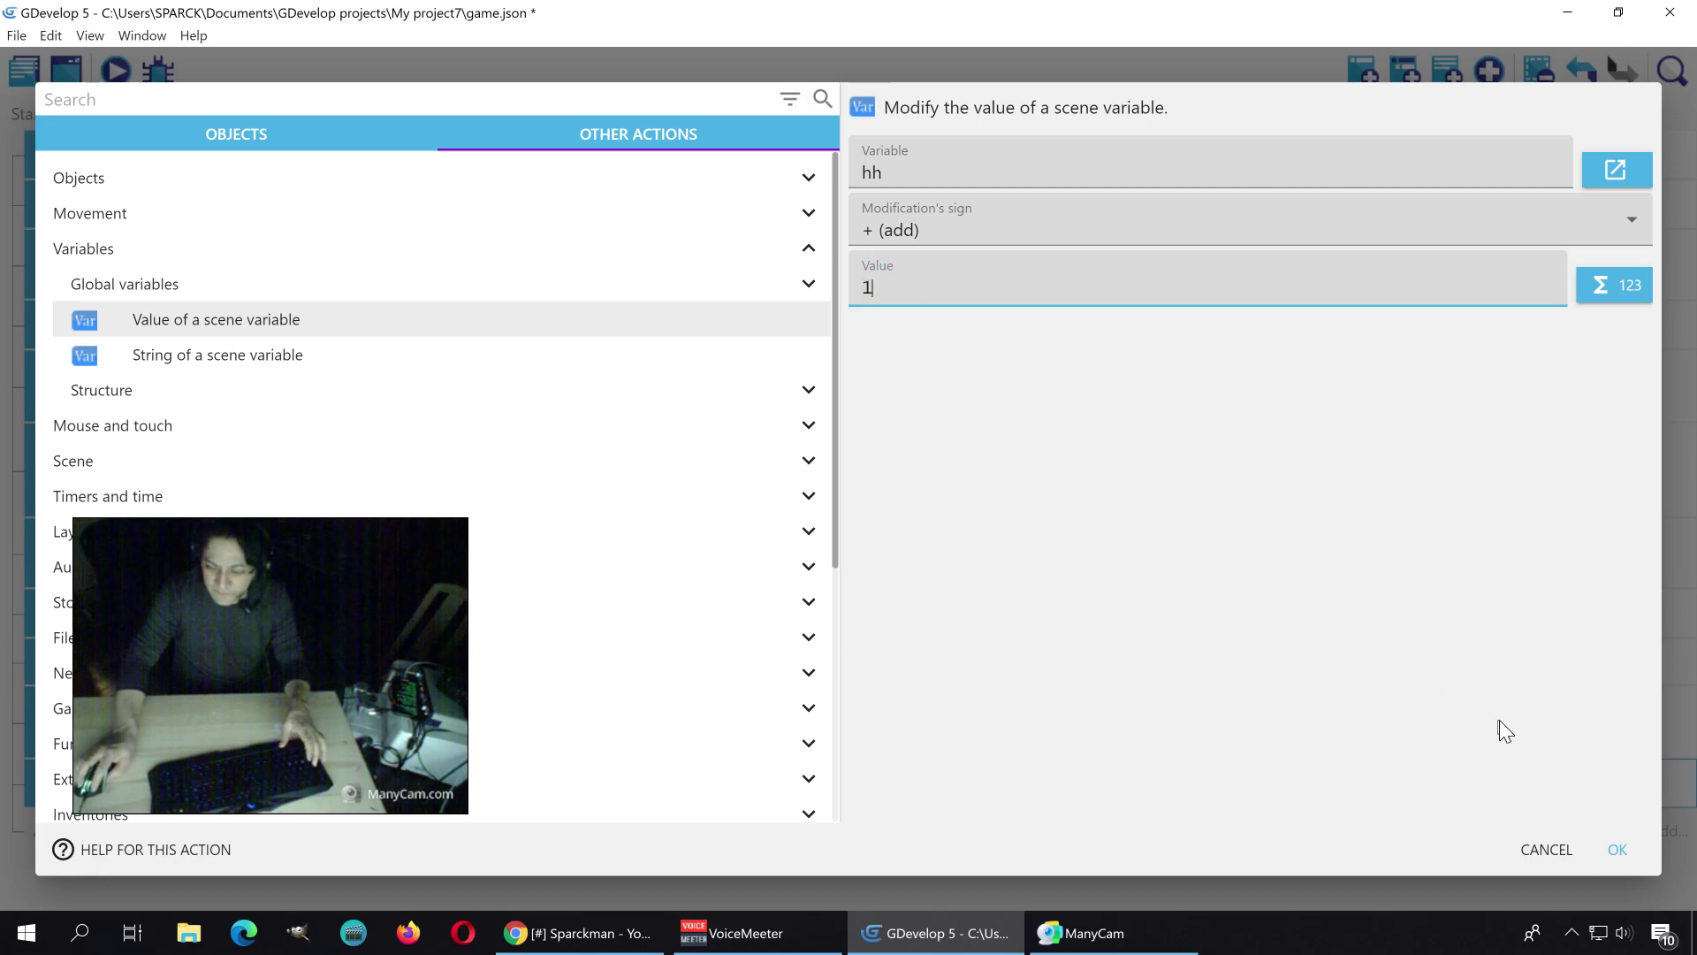
click(1614, 844)
click(124, 72)
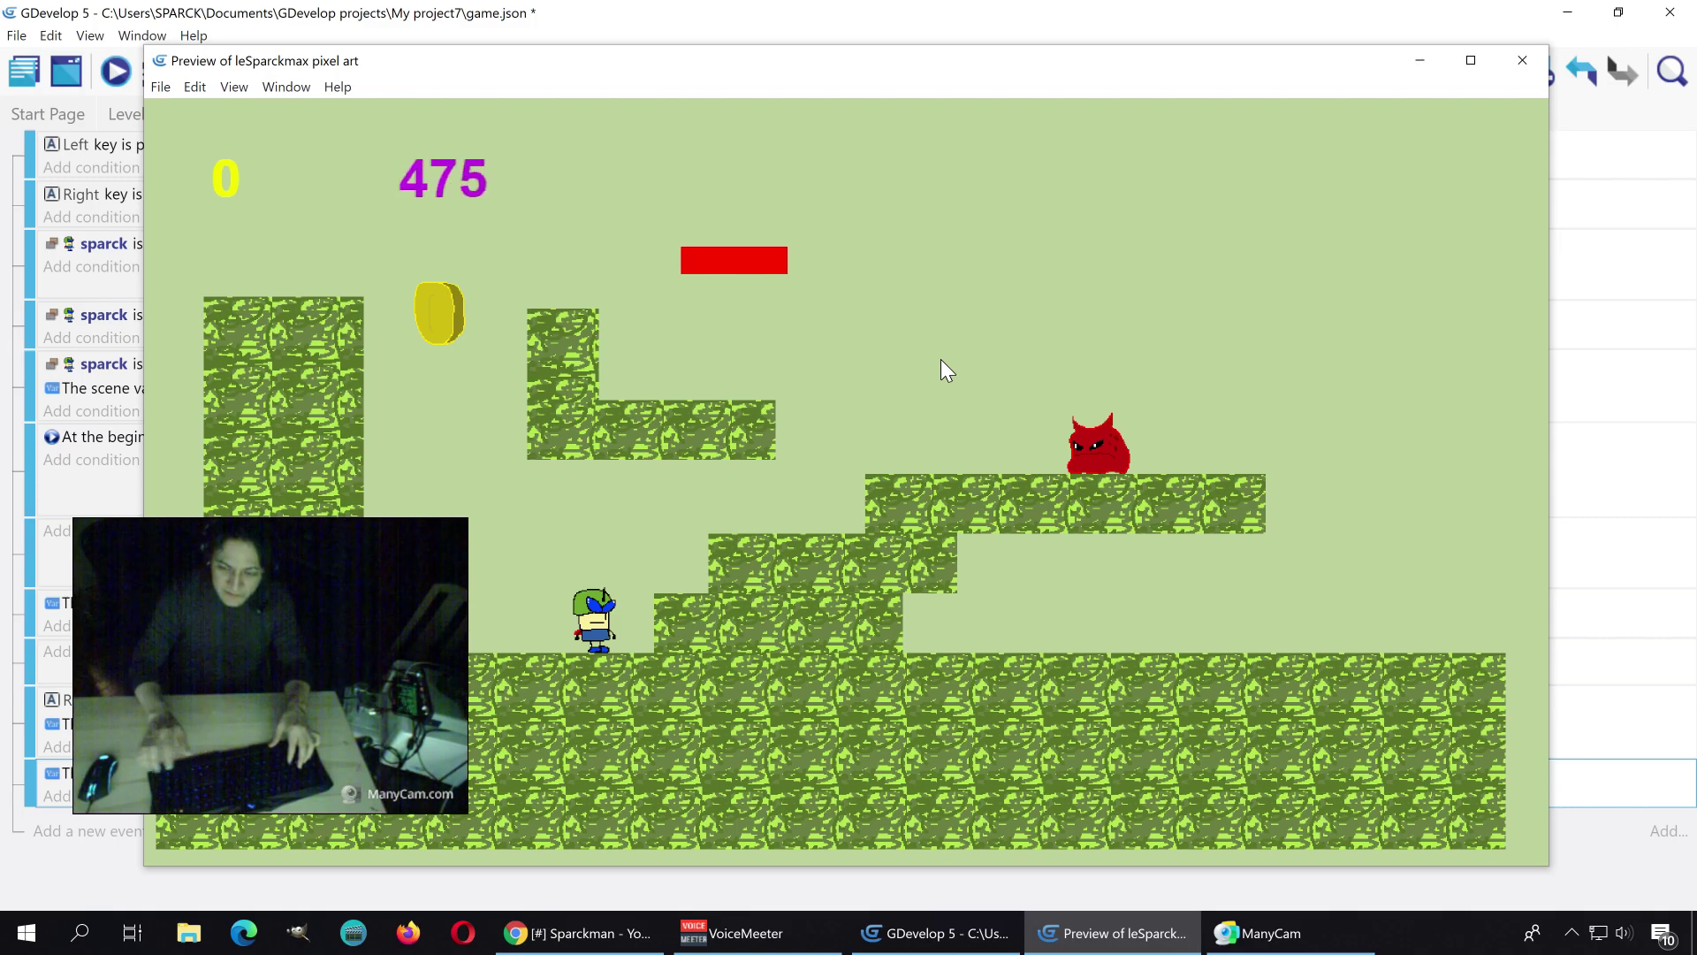
click(1534, 71)
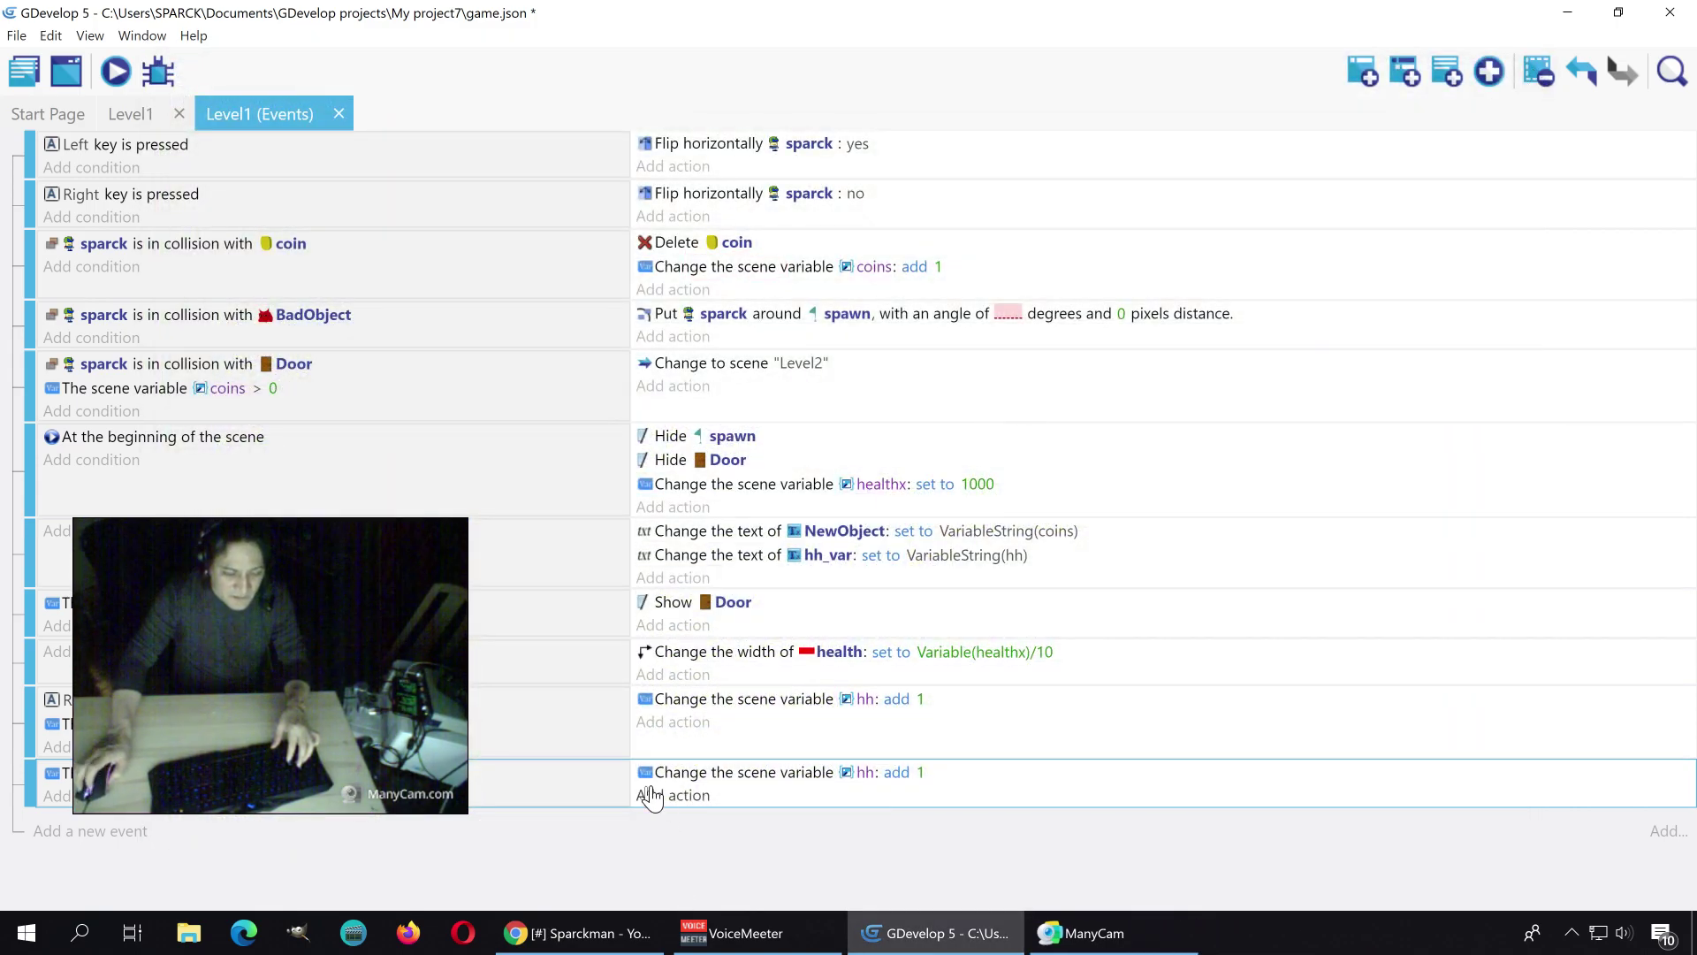
Step: Add a new bottom event with a condition testing whether hh's value is greater than 50
click(141, 835)
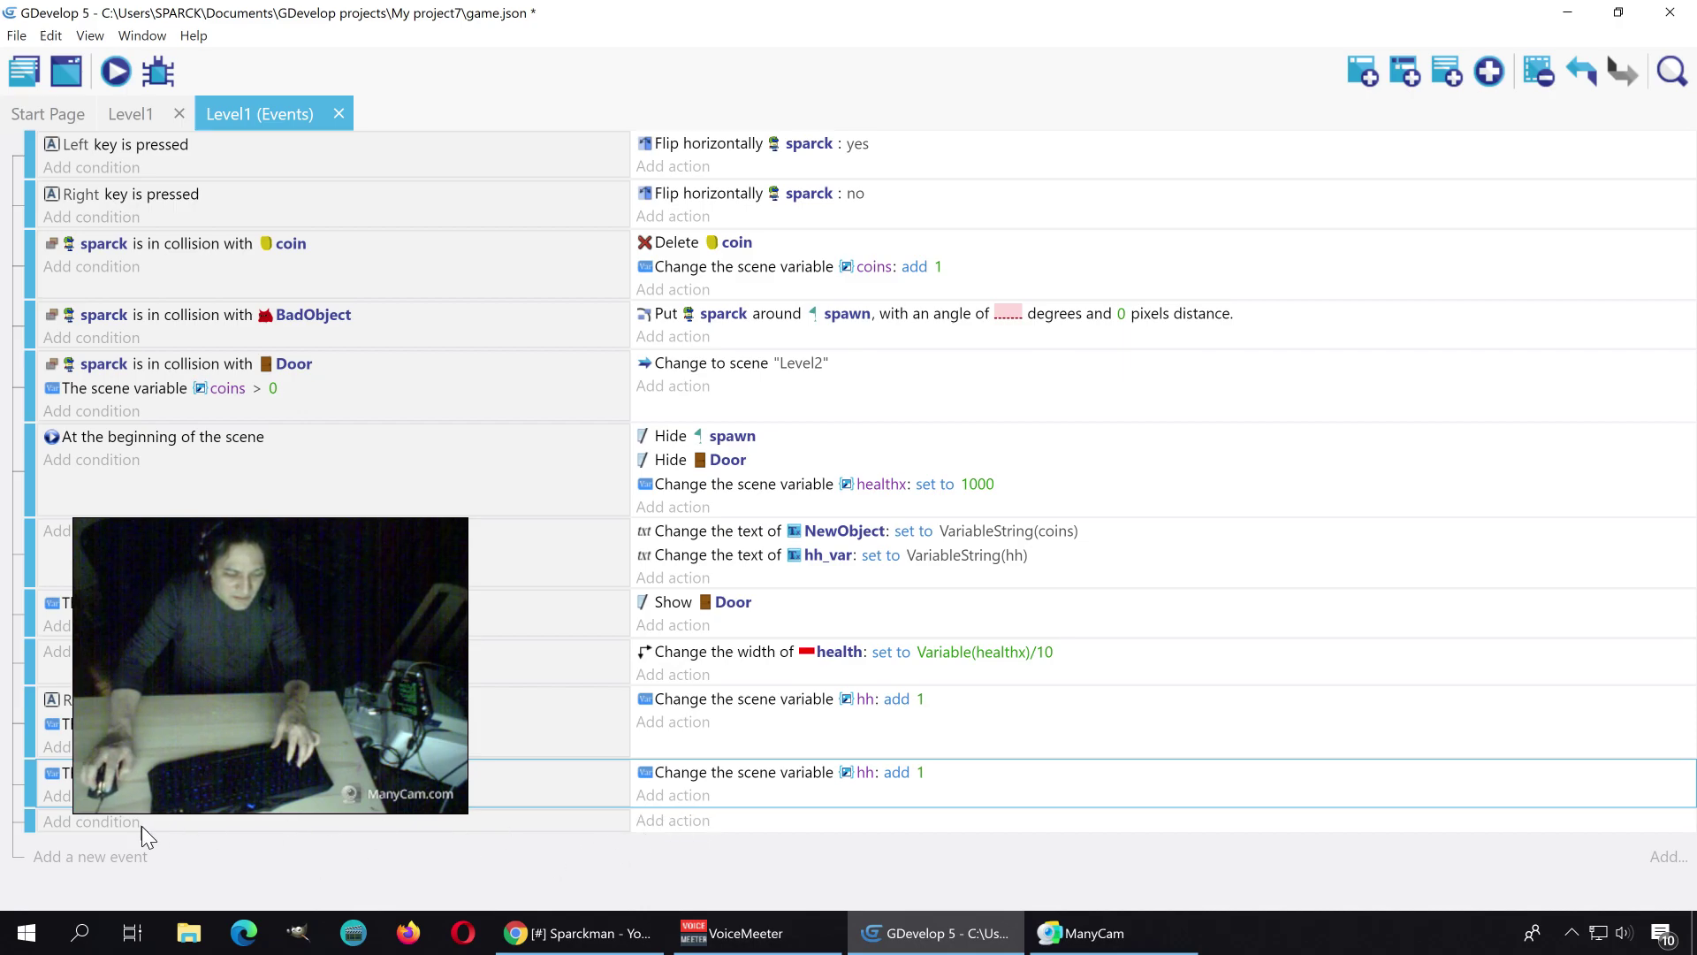
click(91, 821)
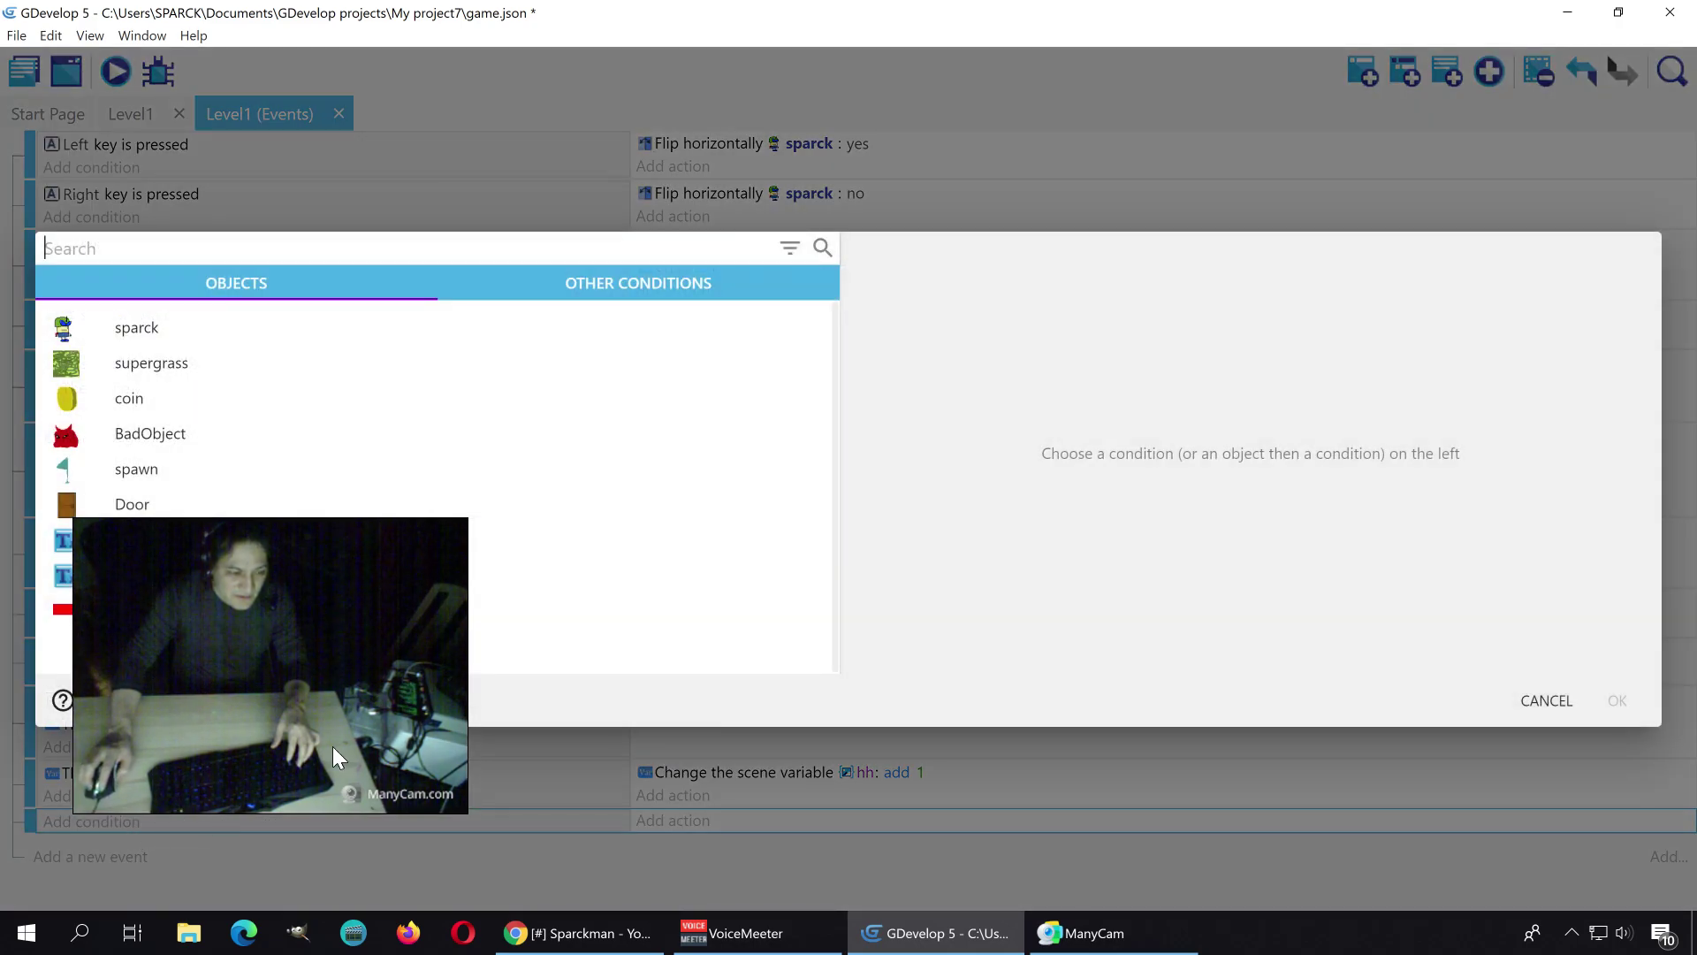
click(633, 287)
click(114, 251)
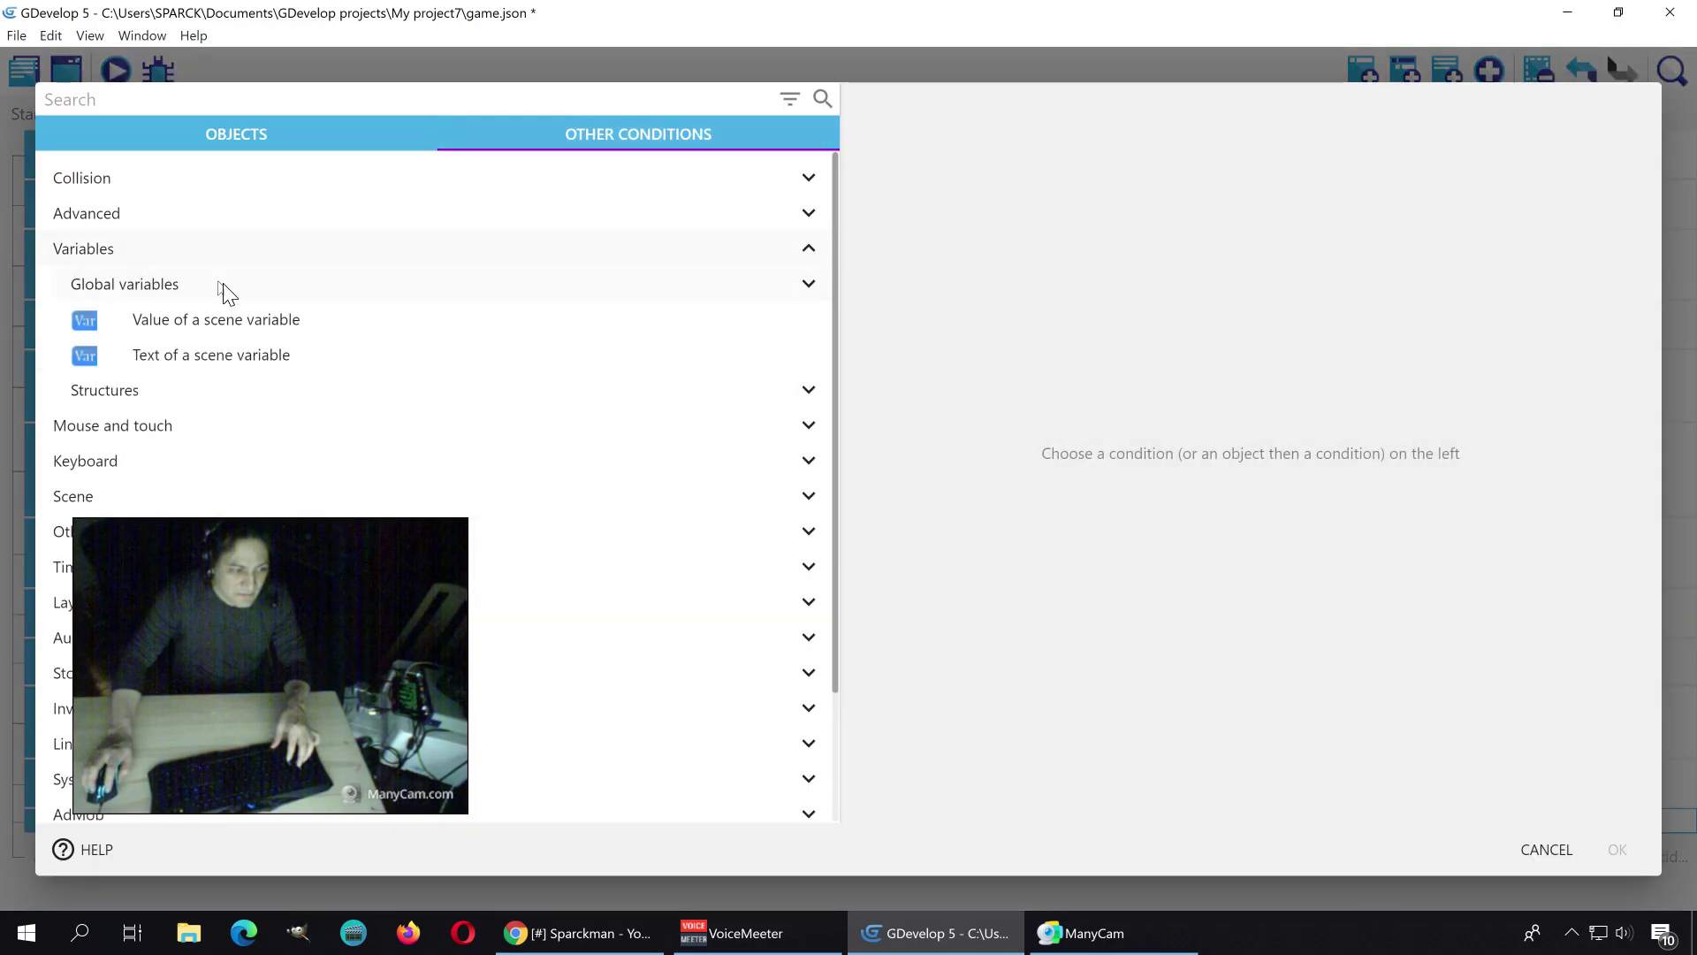
click(259, 323)
click(928, 290)
click(964, 231)
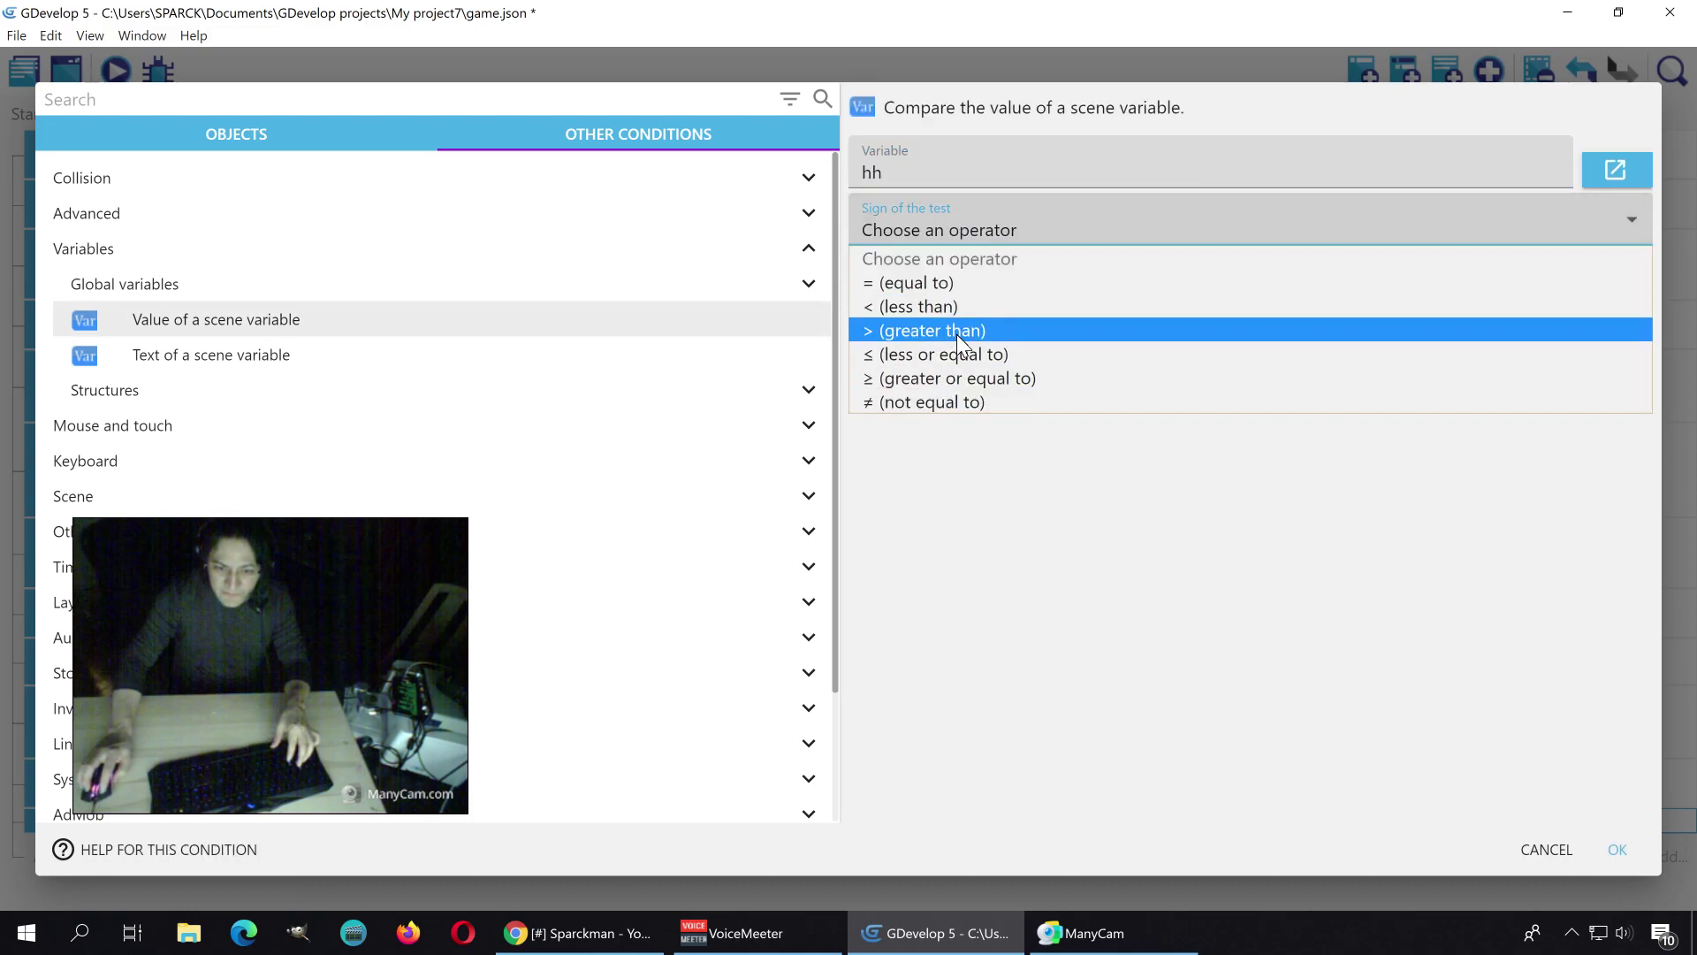
click(953, 331)
click(950, 278)
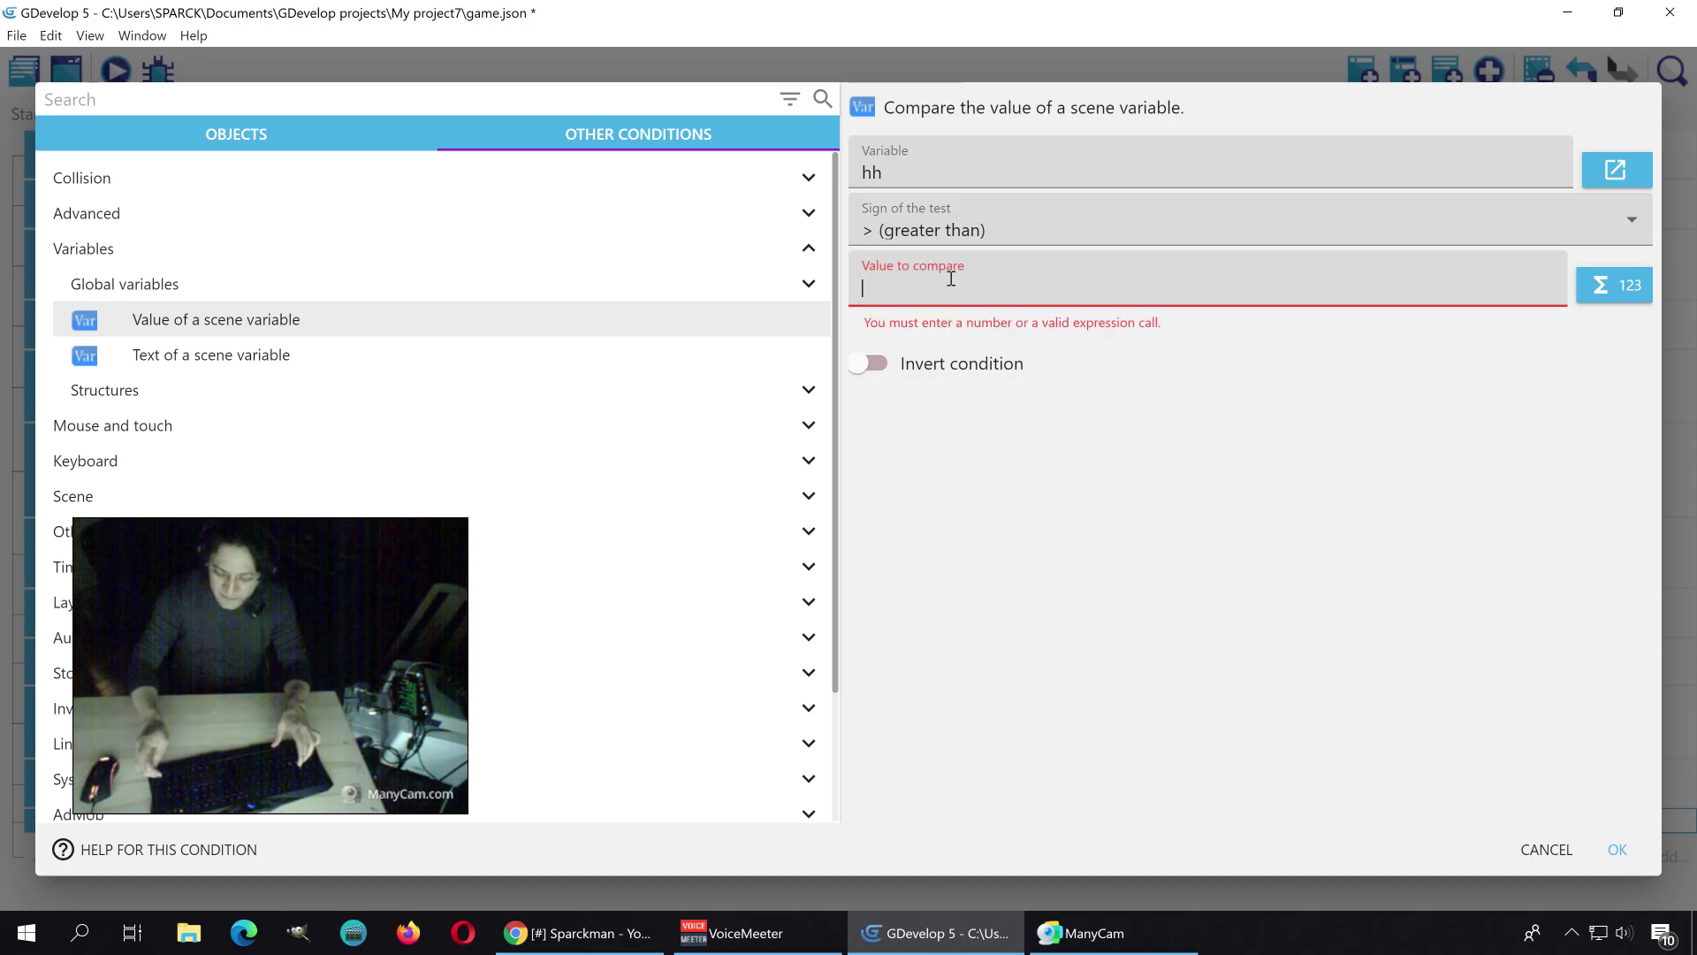
text(50)
click(1011, 541)
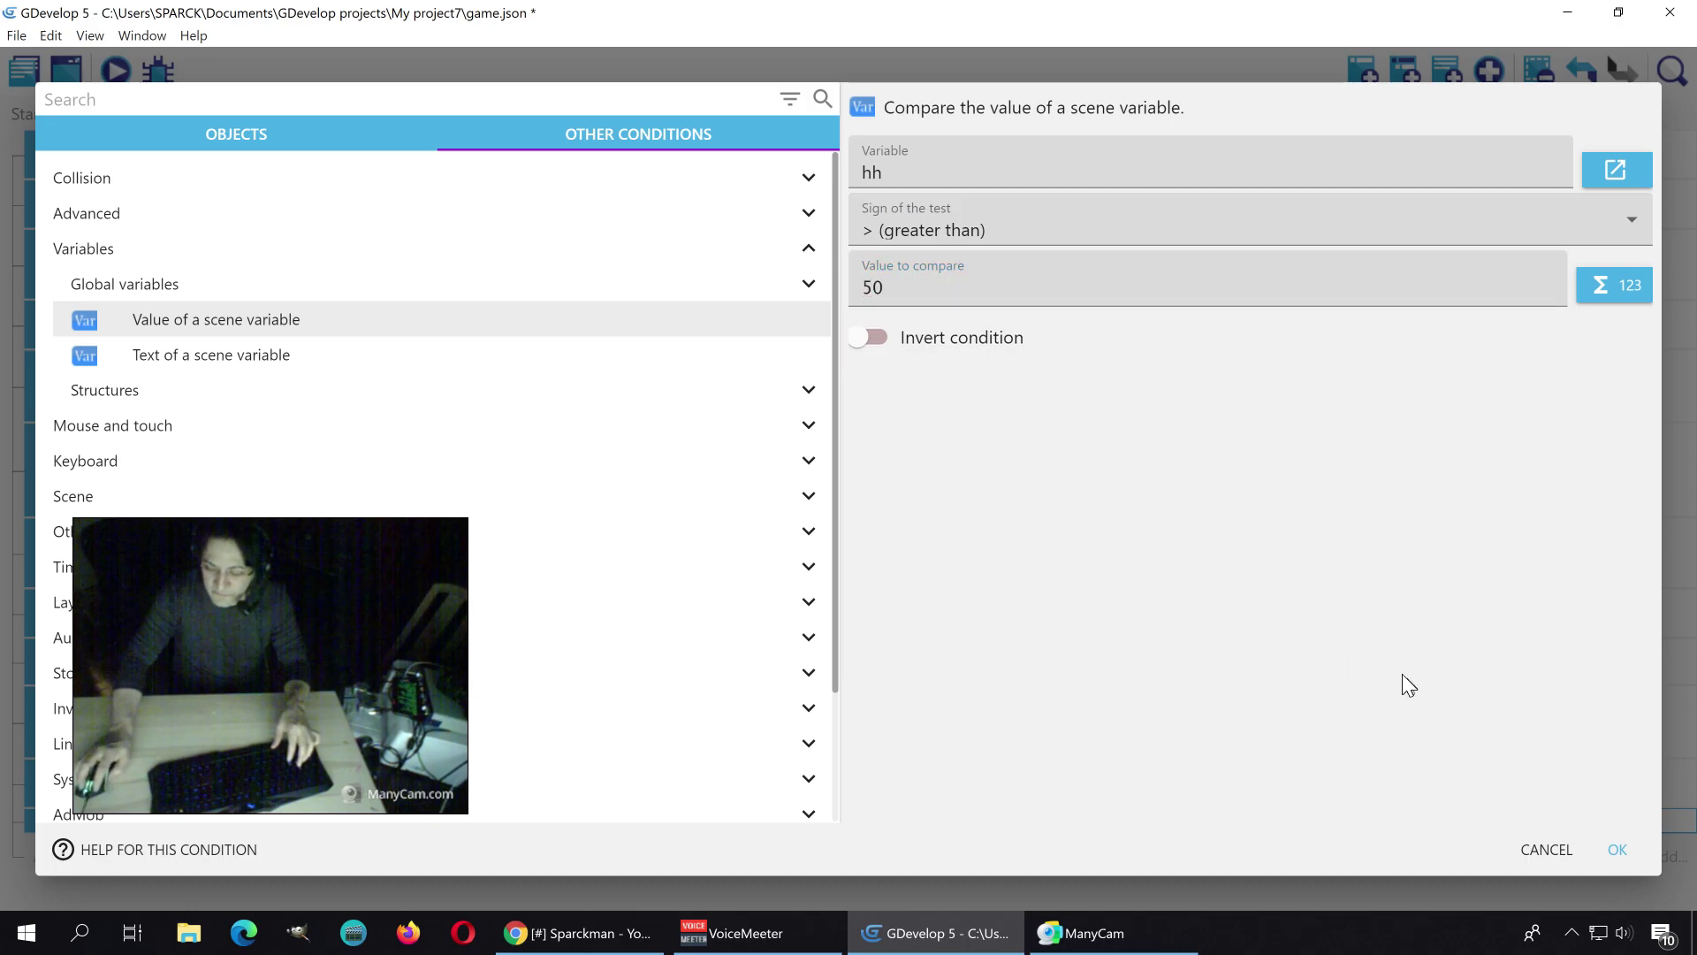
Step: Confirm the hh > 50 condition, add an action setting hh to 0, and run a quick preview
click(1616, 848)
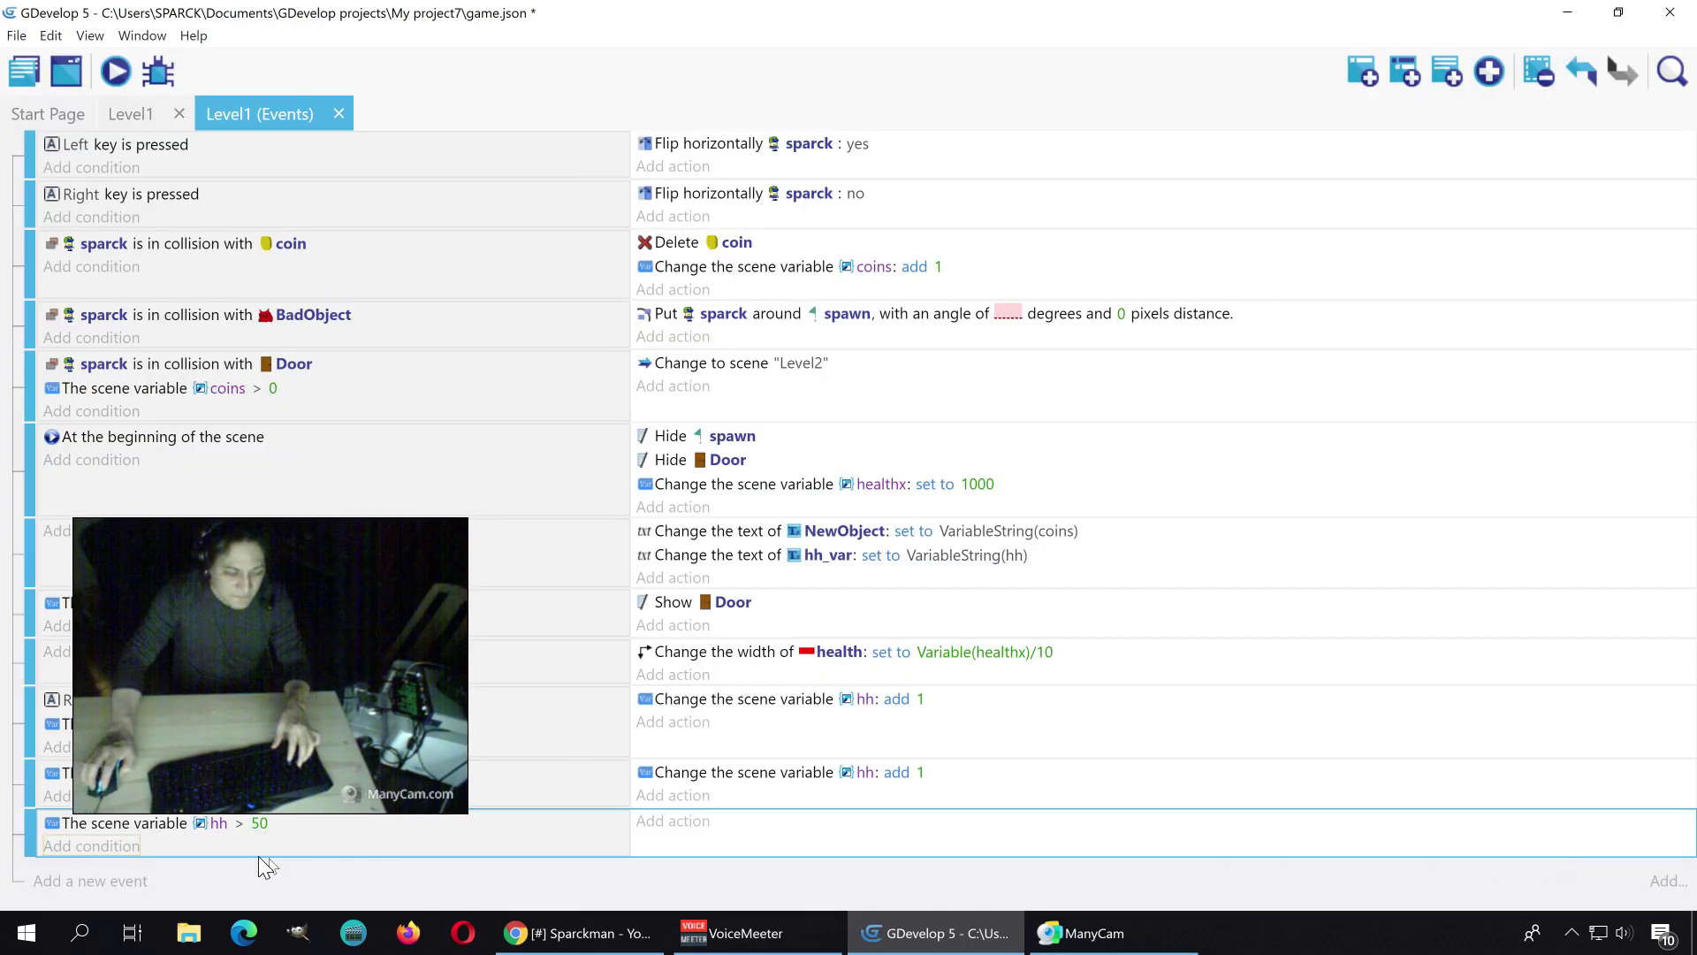
click(705, 822)
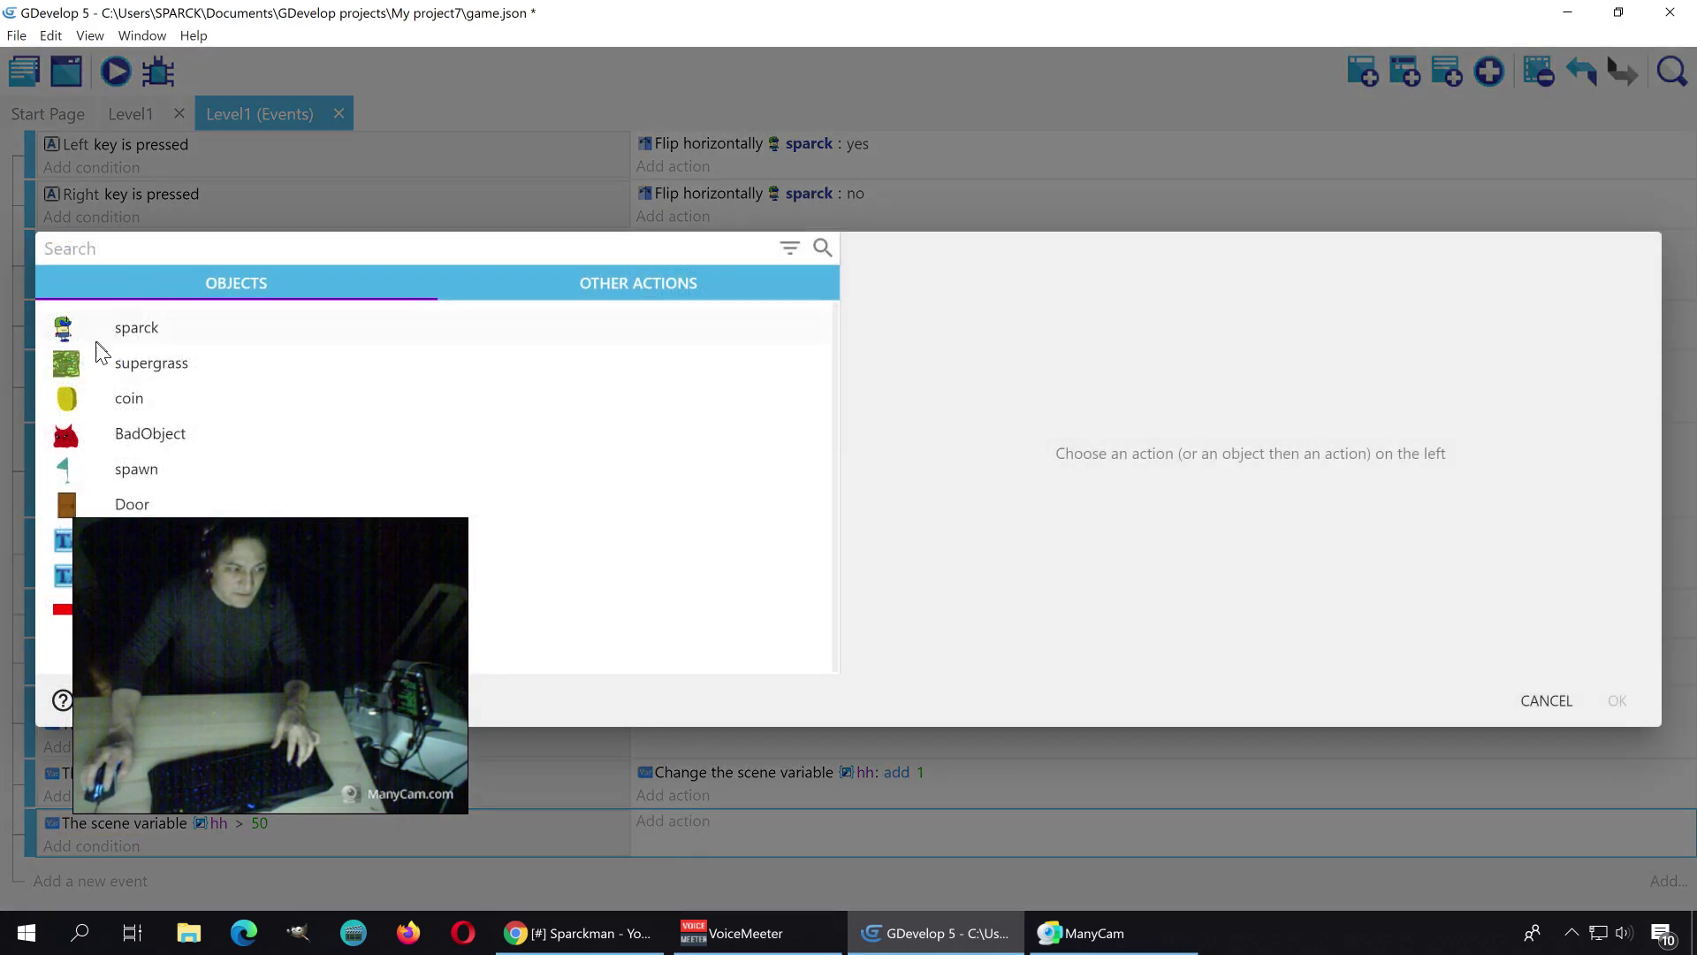
click(618, 281)
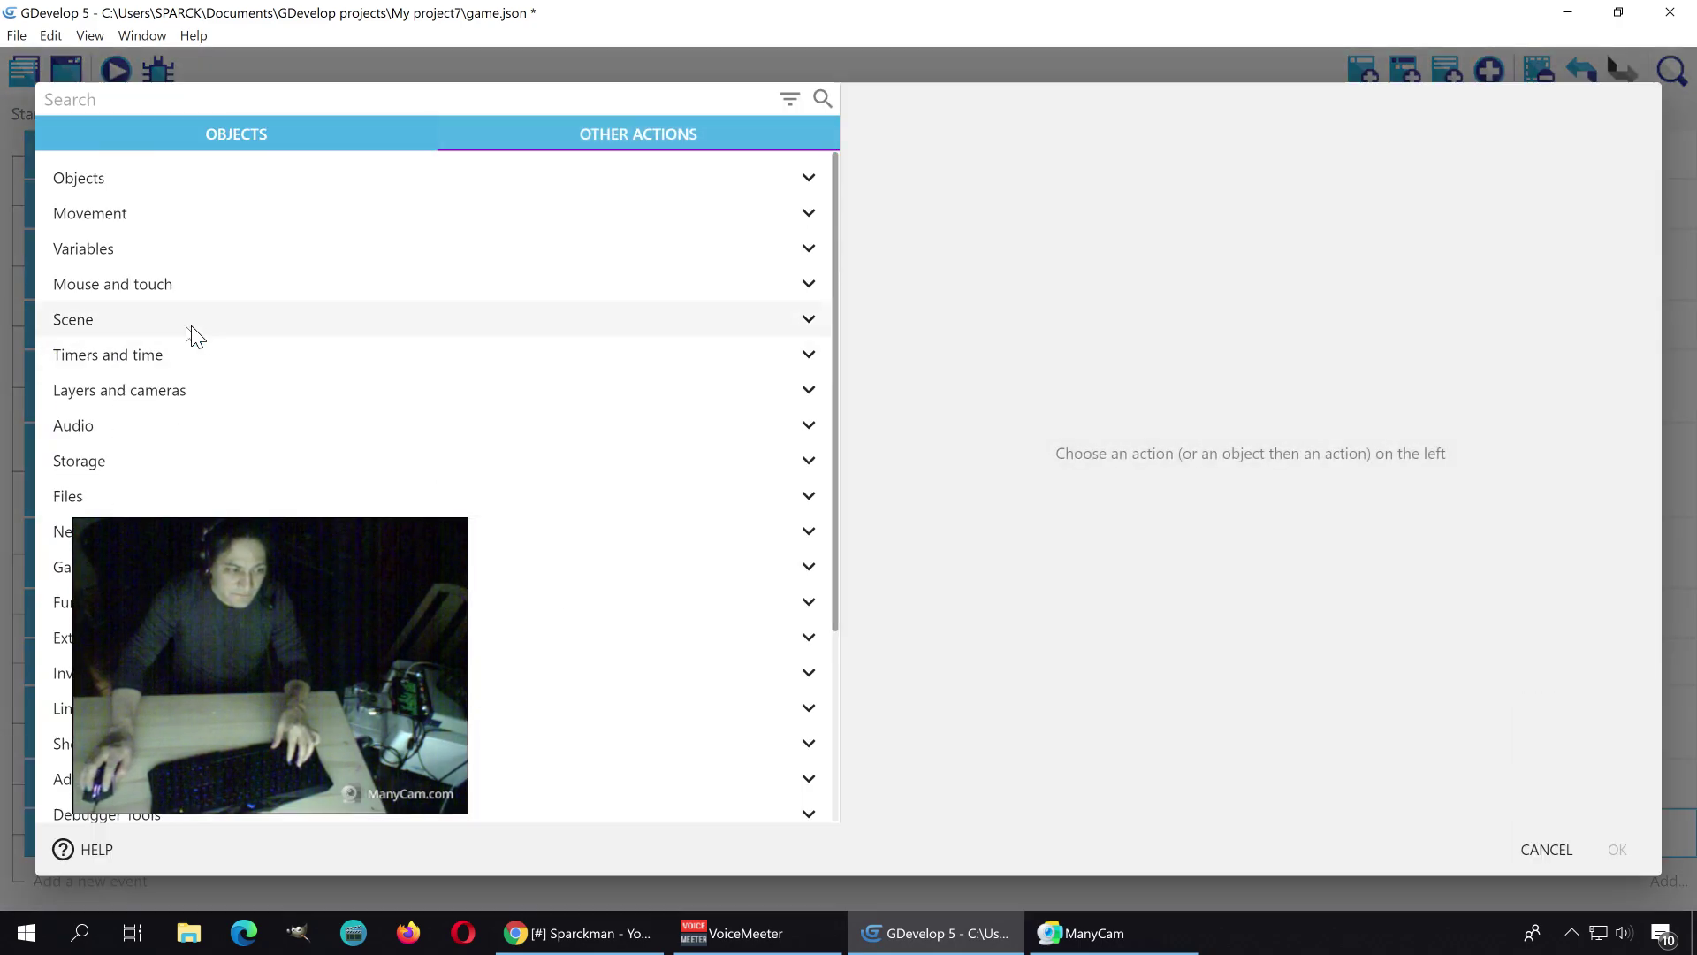
click(135, 241)
click(360, 327)
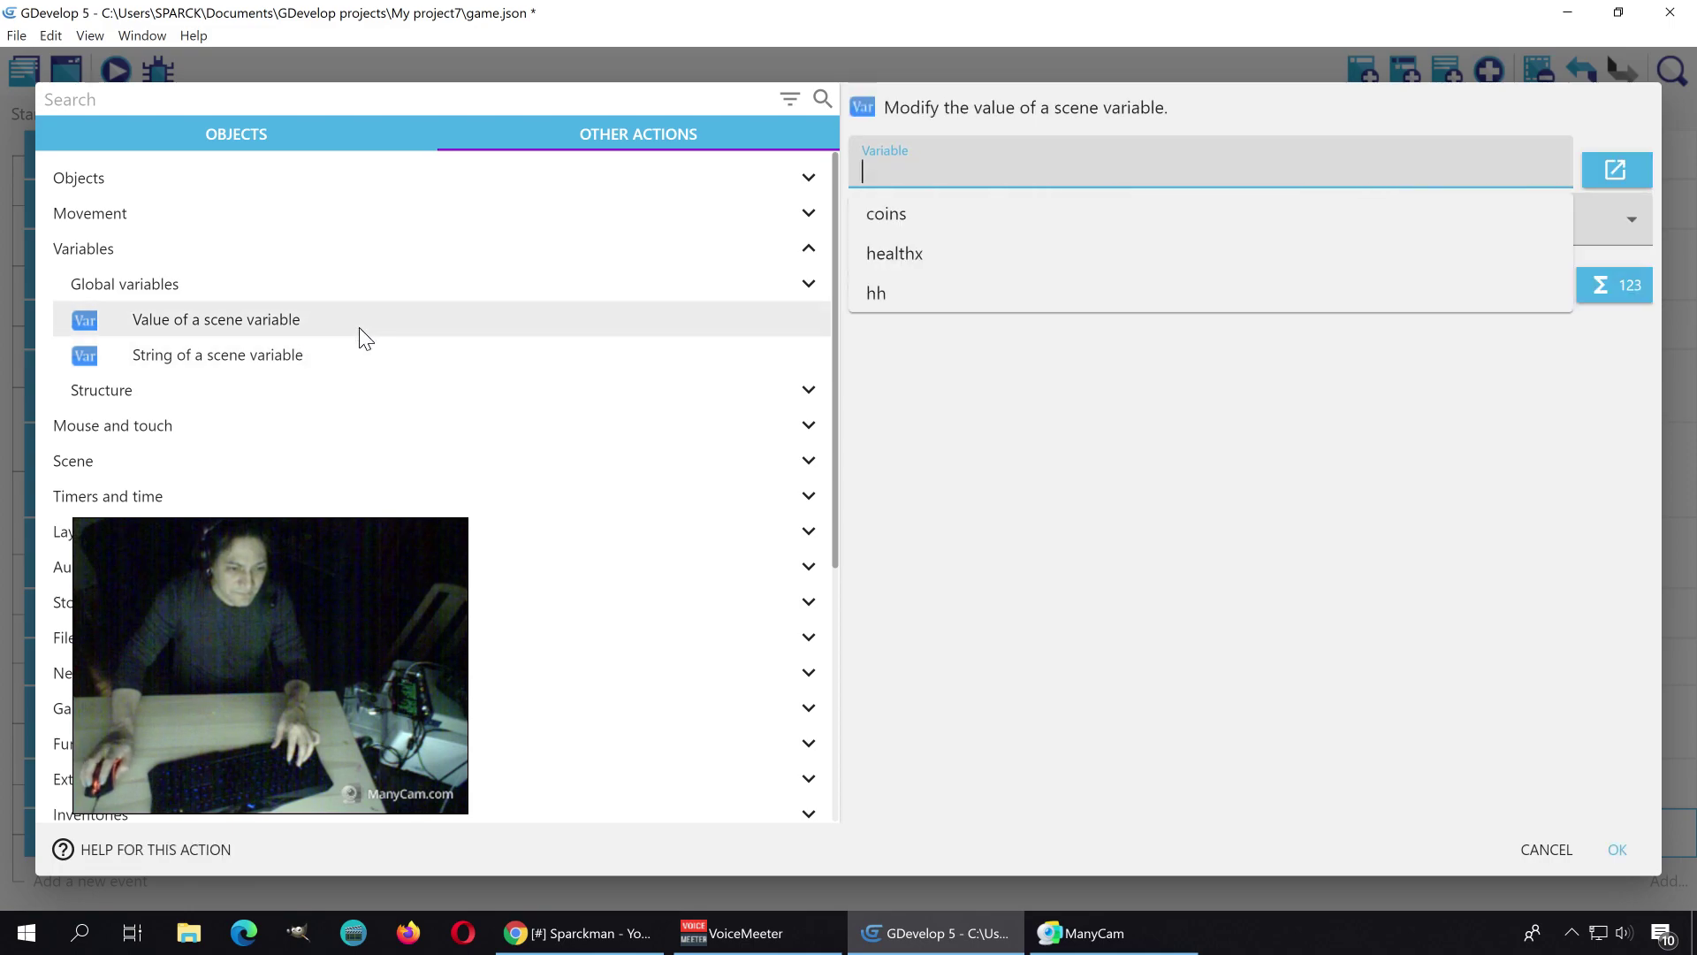
click(904, 291)
click(929, 229)
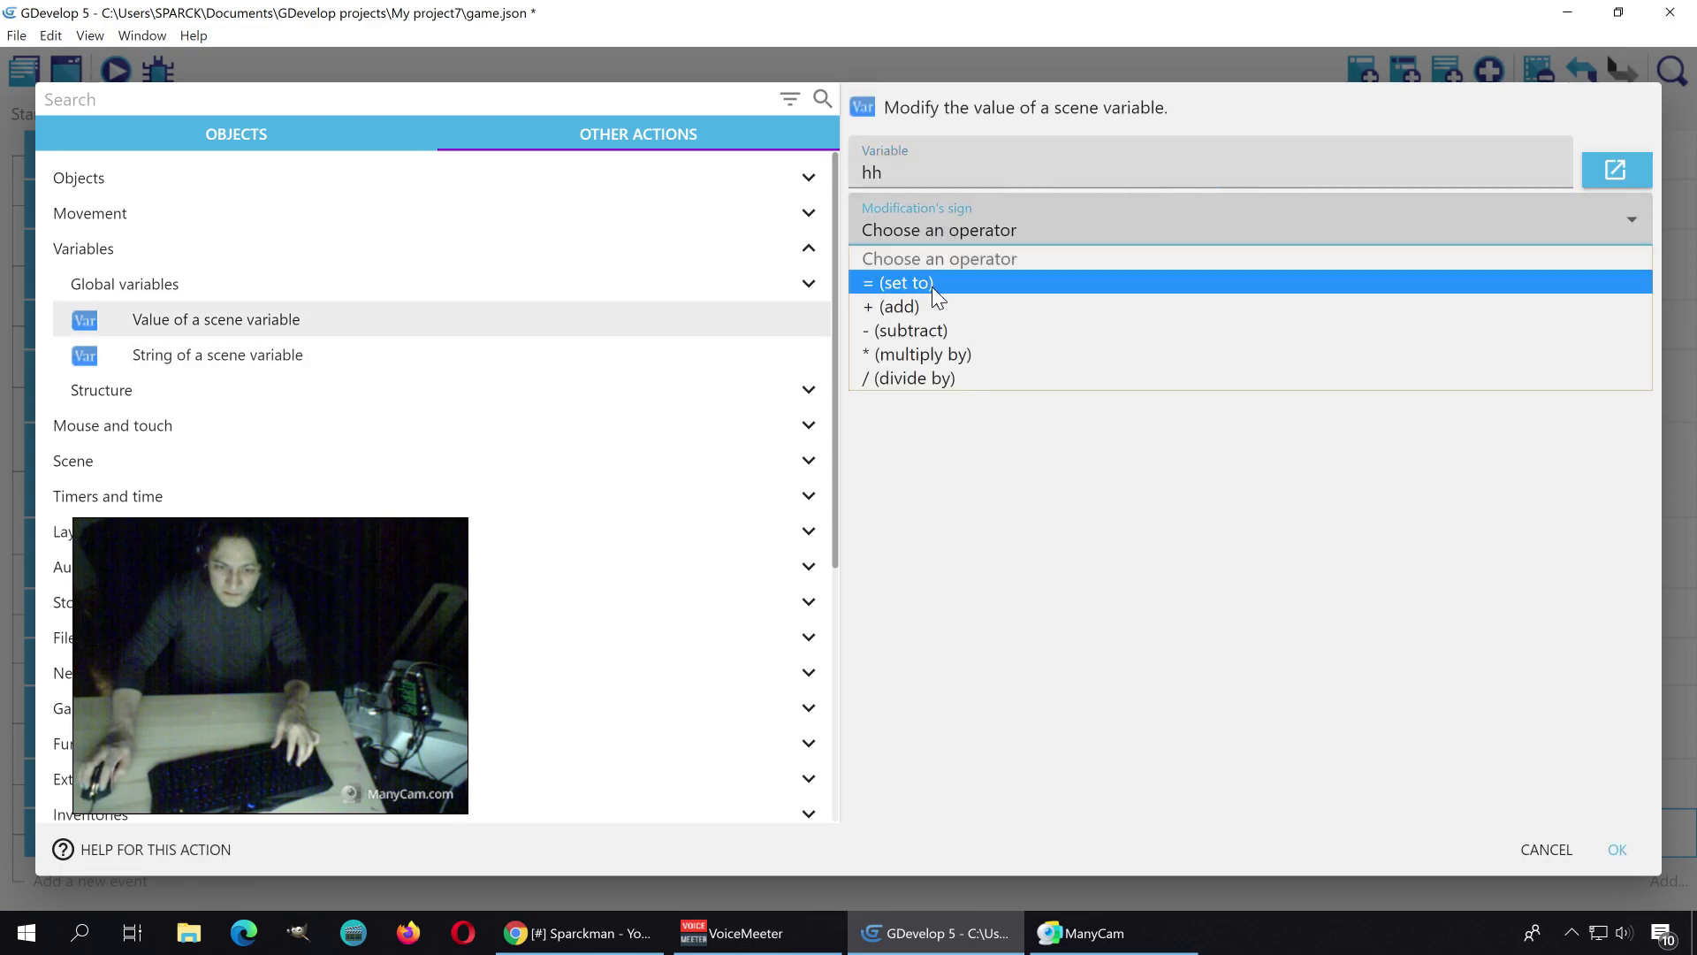
click(928, 277)
click(920, 292)
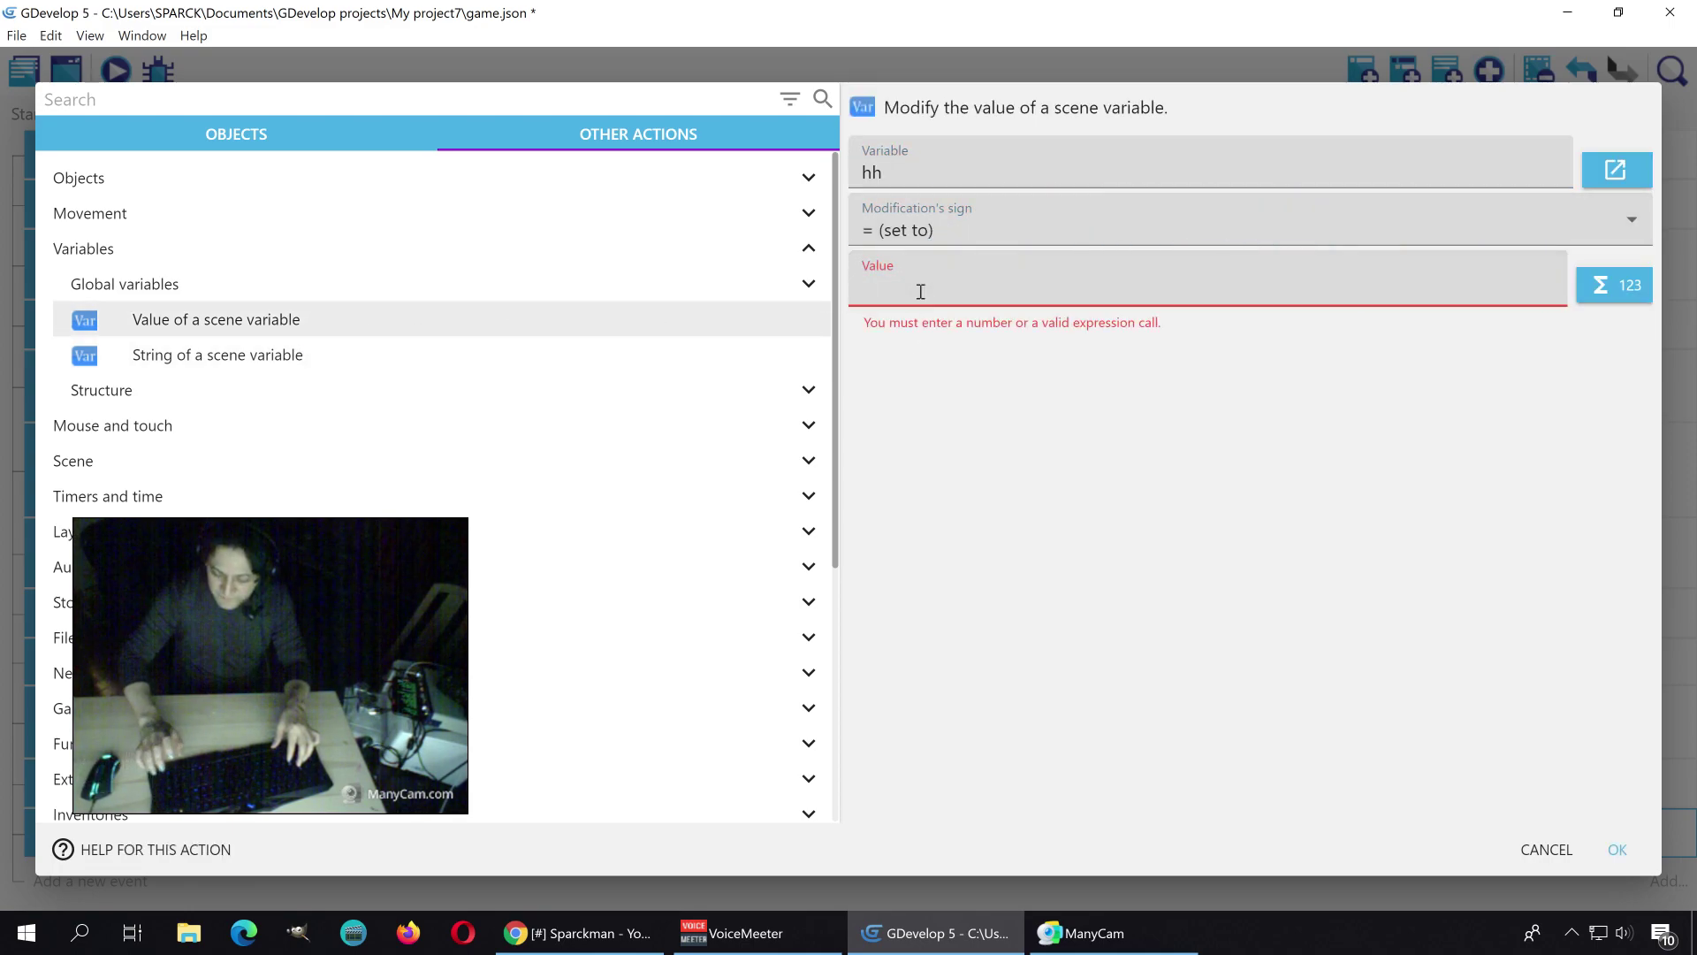
text(0)
click(1617, 851)
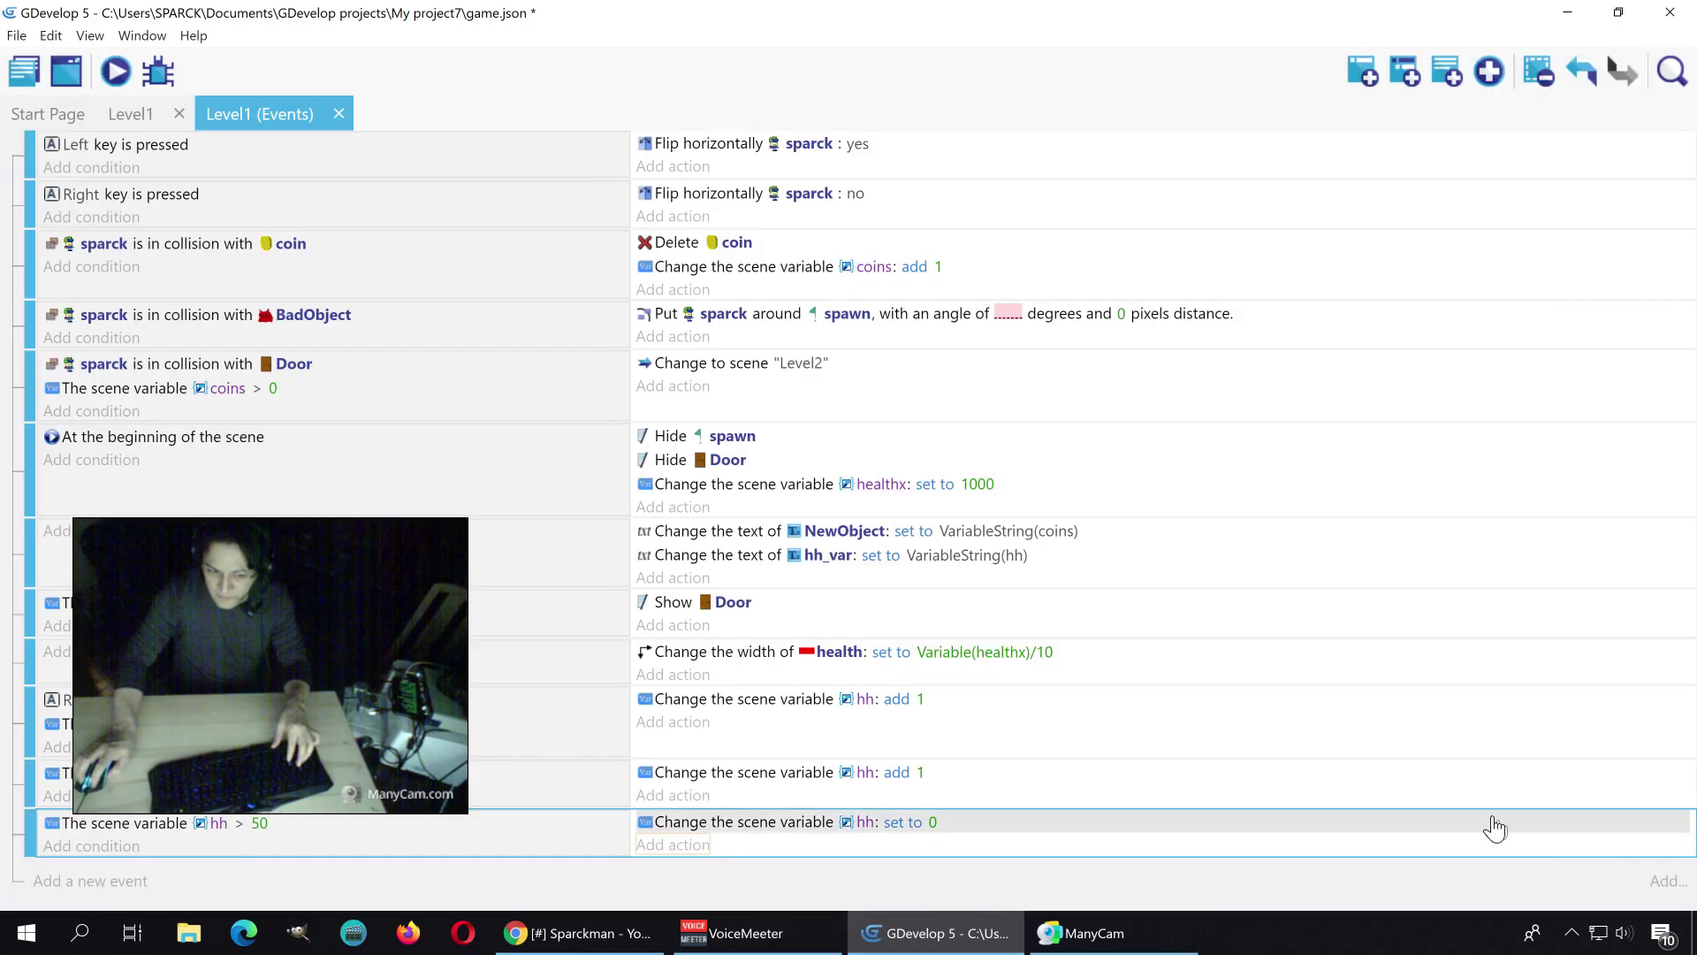
click(114, 74)
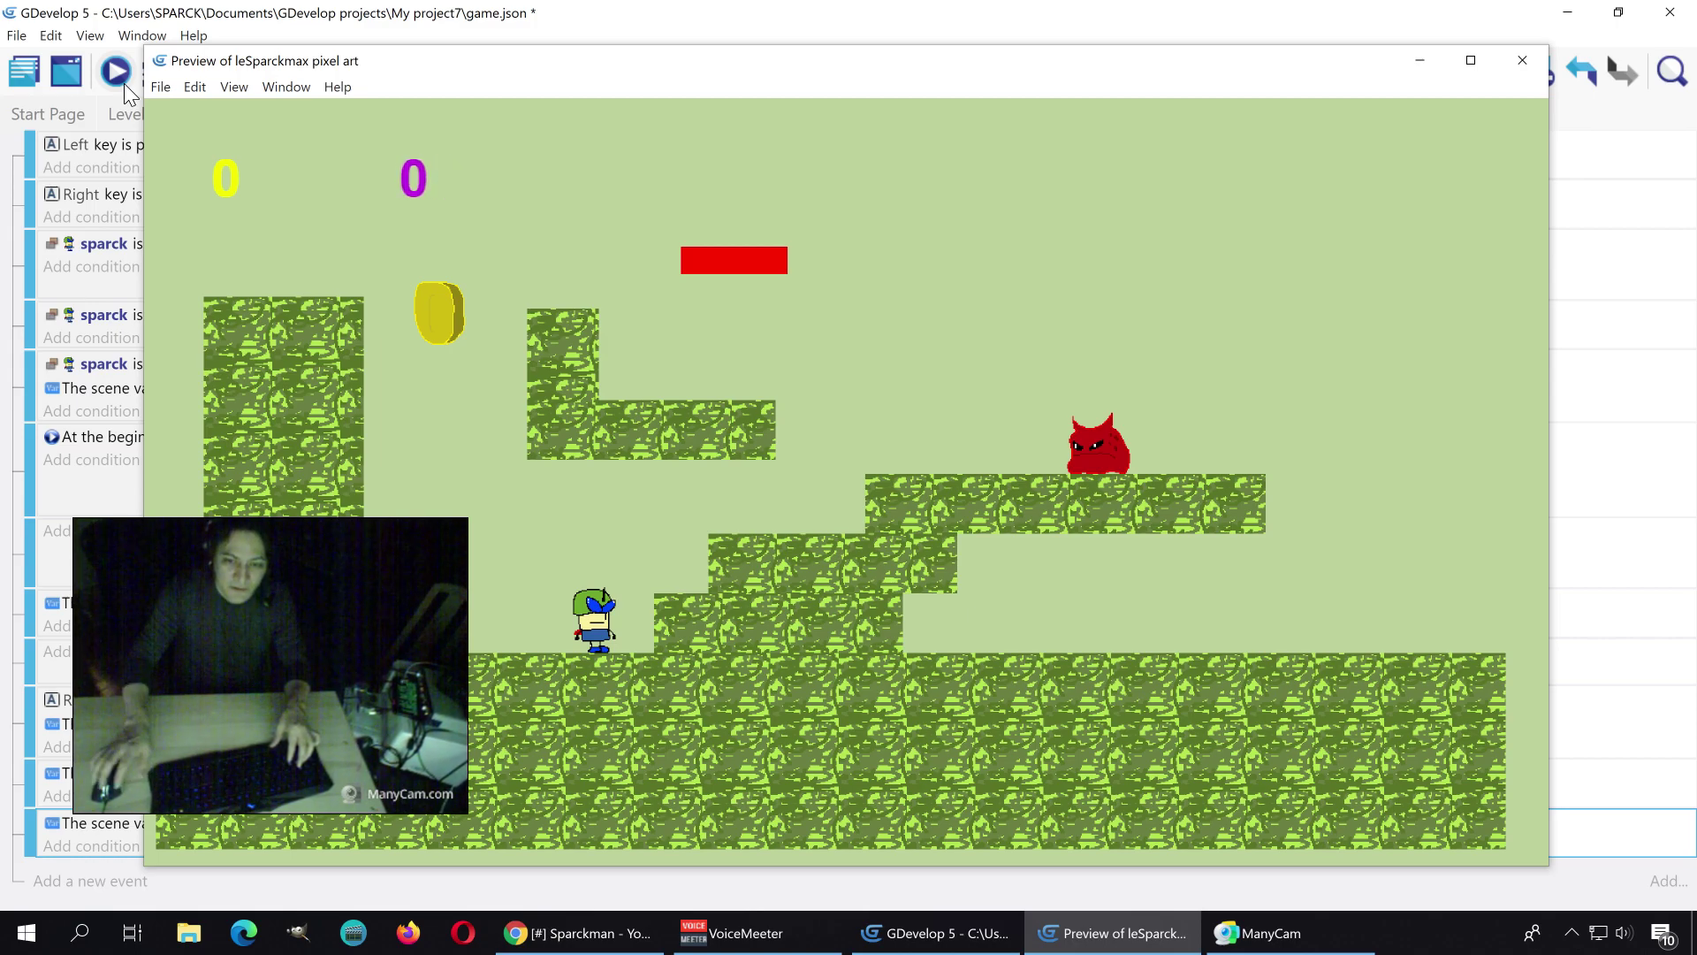
click(1528, 69)
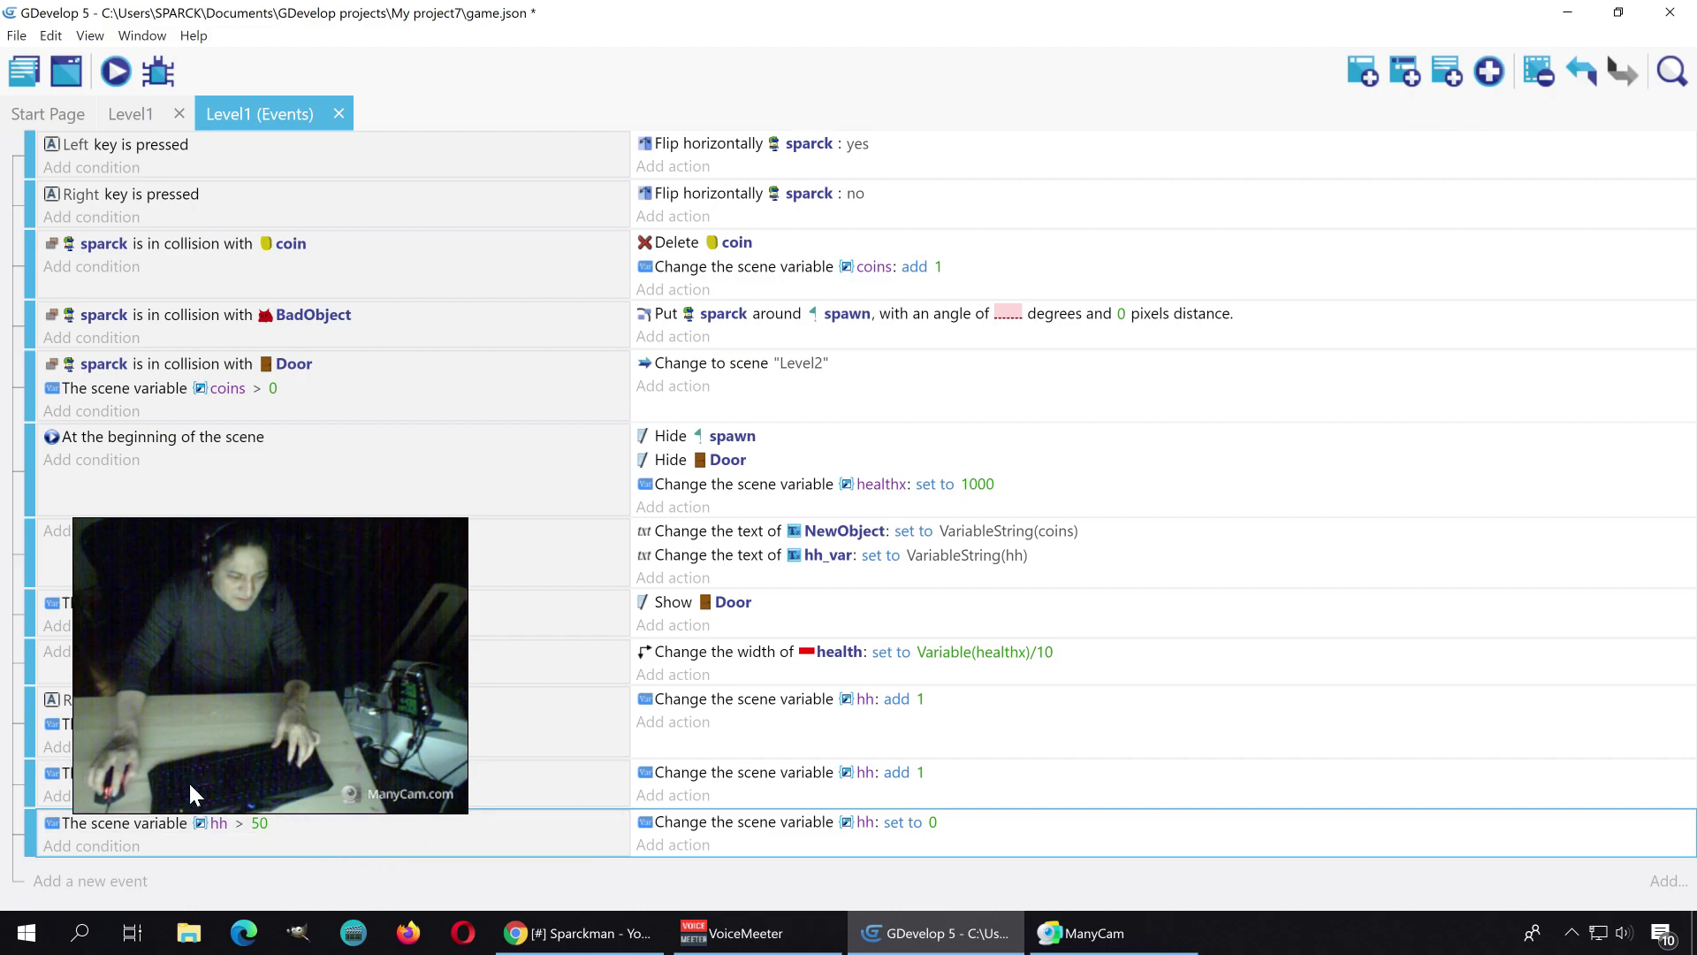
Step: Duplicate the 'hh: add 1' action and open the copy for editing
click(737, 778)
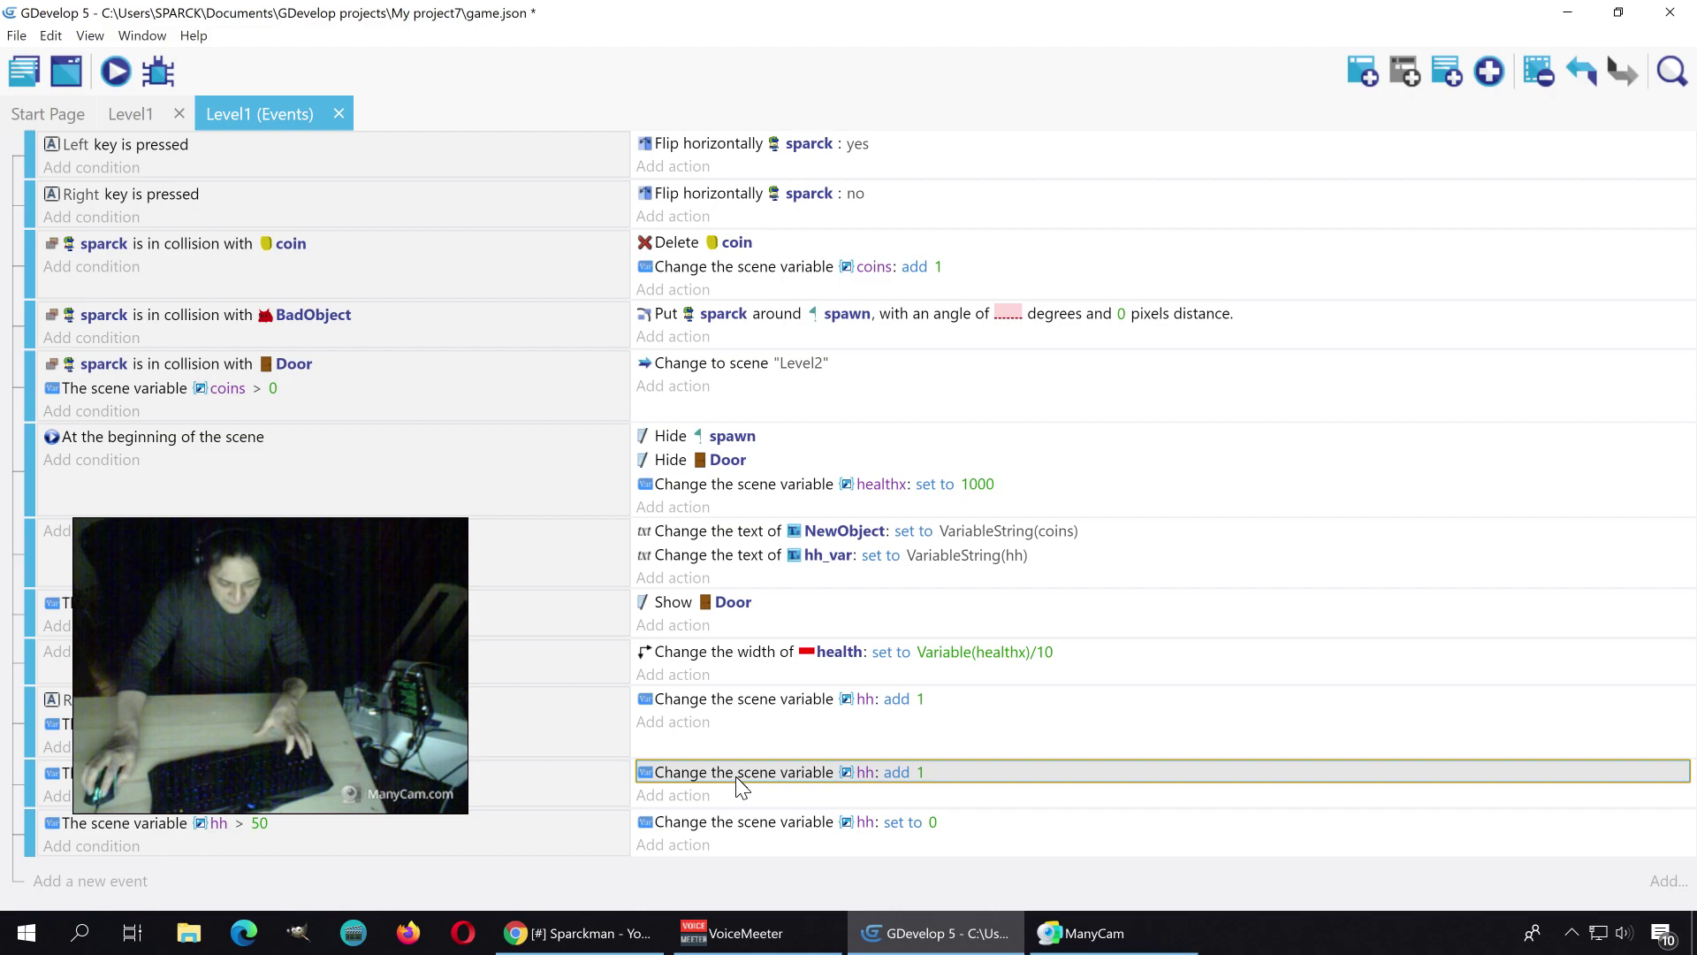
click(739, 798)
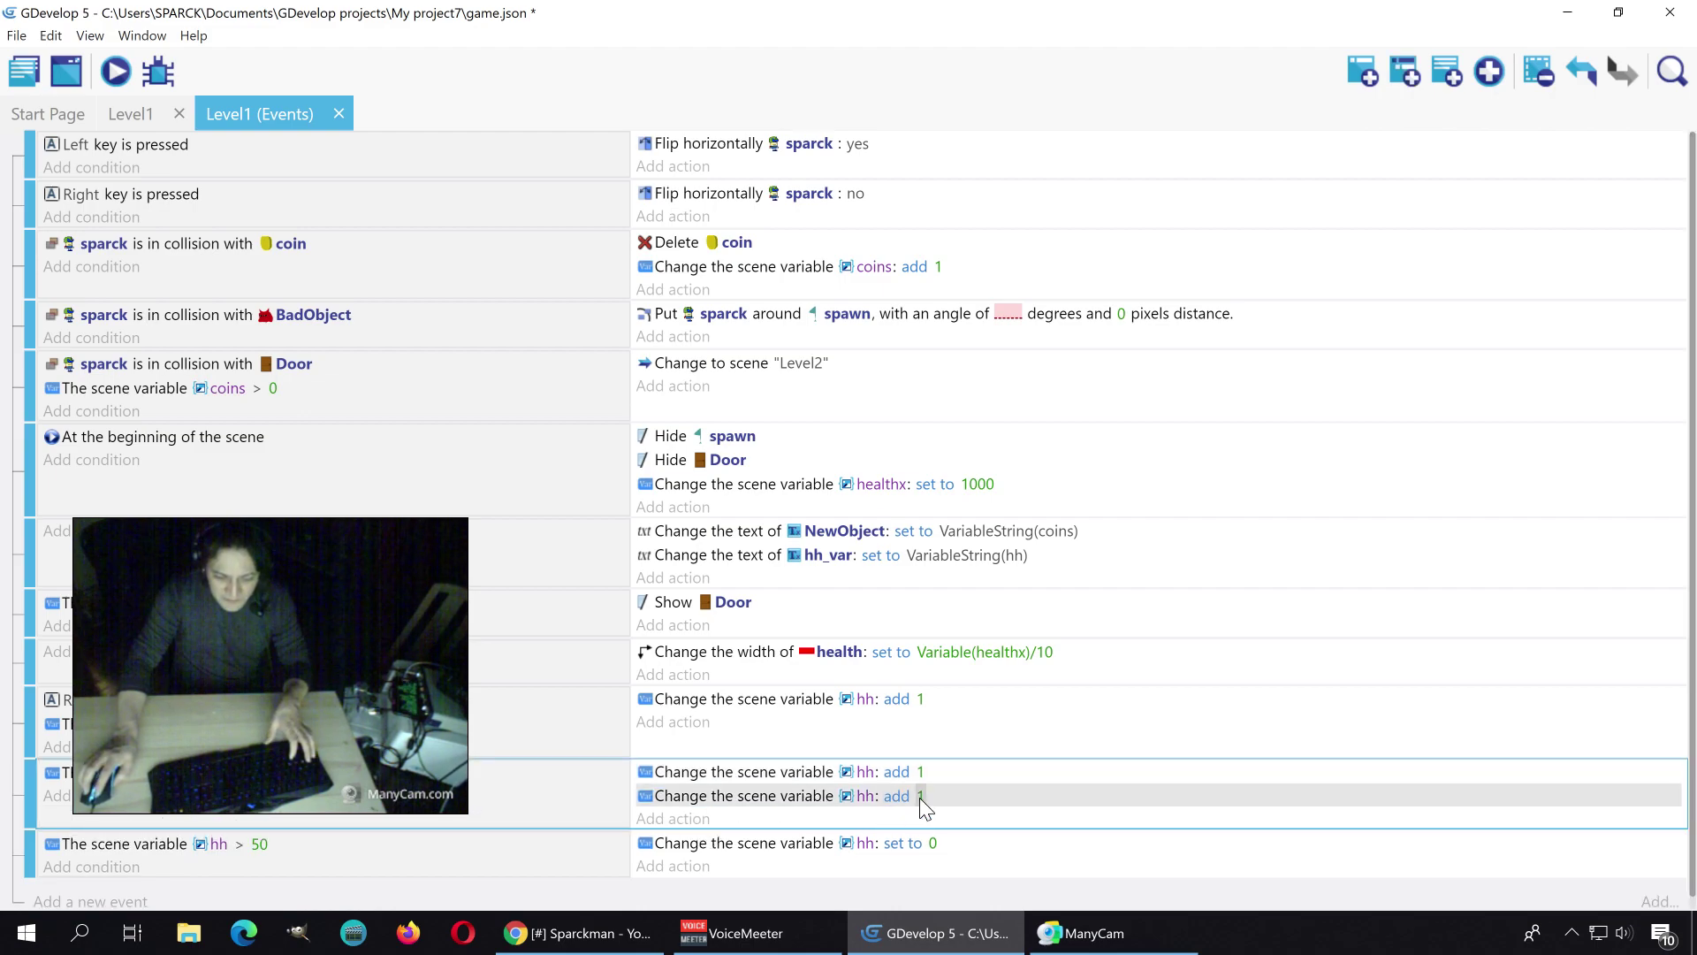
double_click(844, 800)
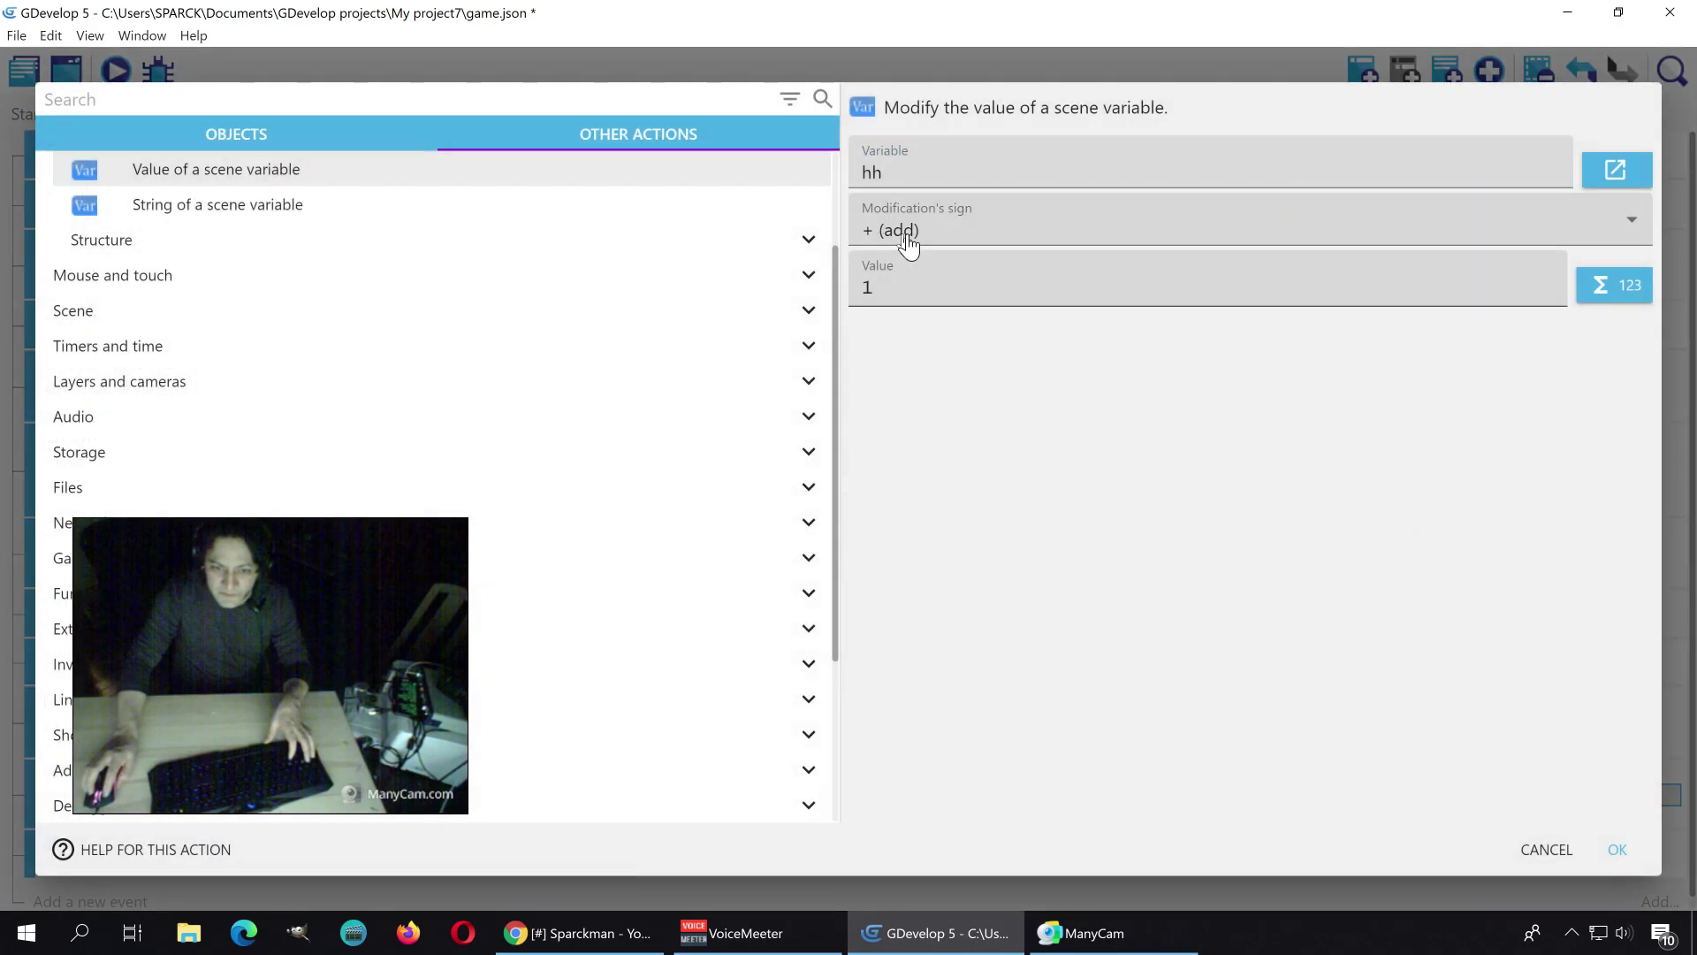
Step: Change the copy to subtract 1 from healthx, then preview the game
click(910, 235)
click(926, 307)
double_click(925, 292)
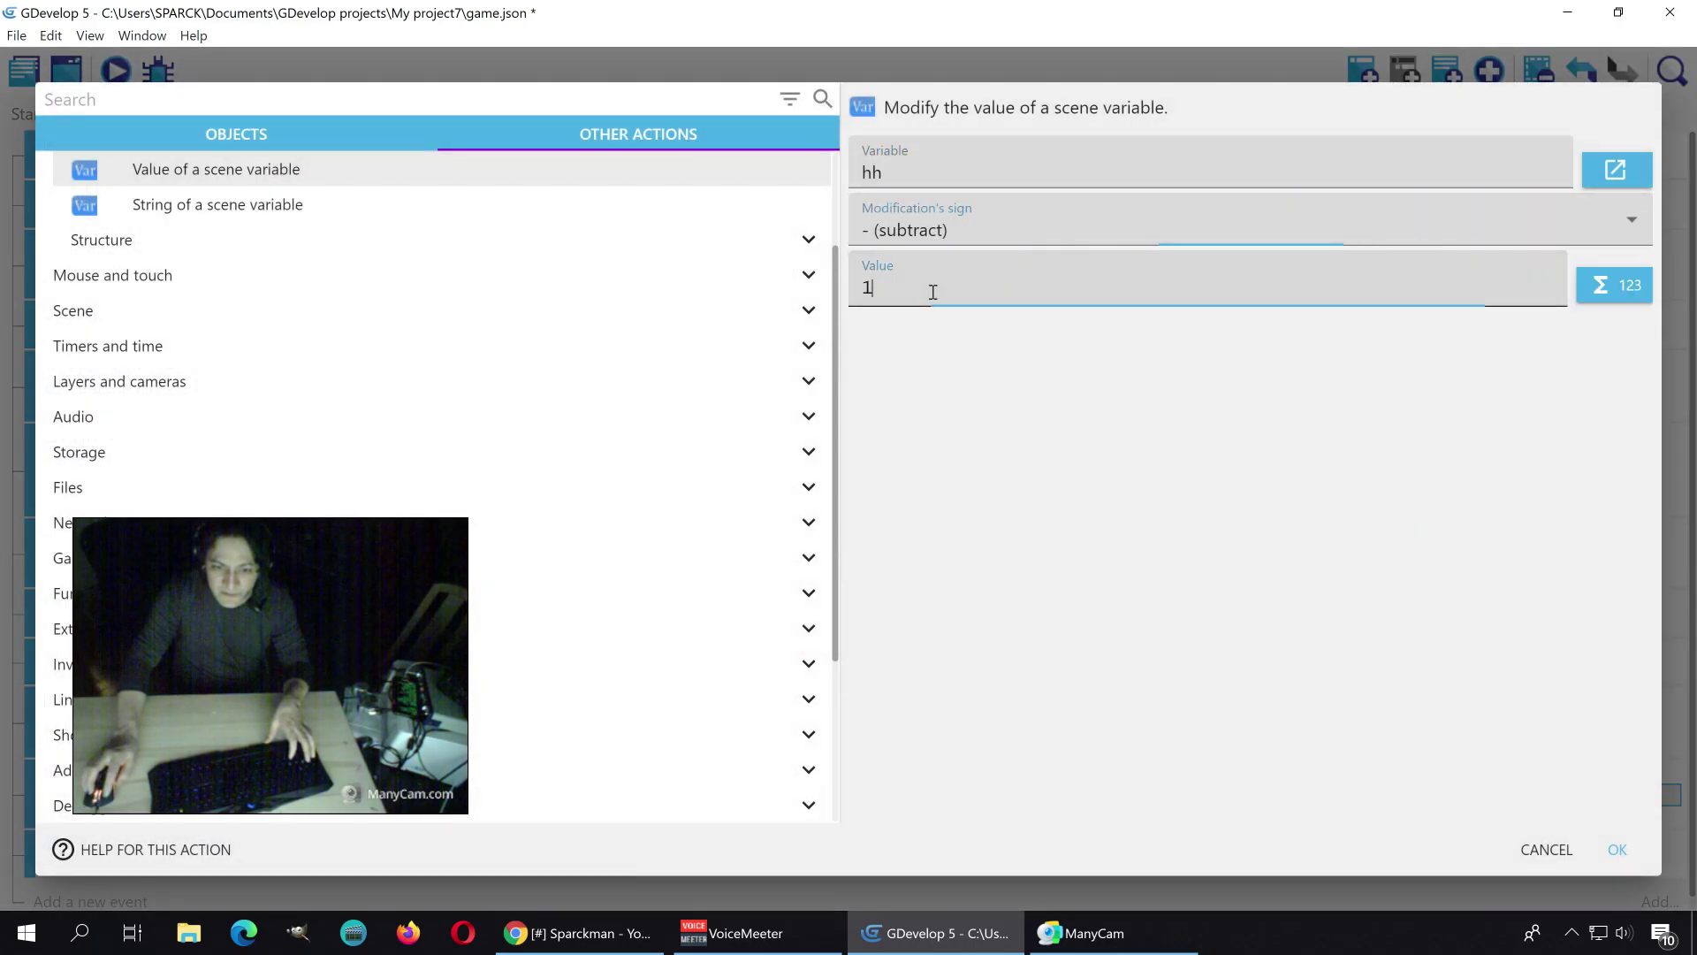
click(918, 177)
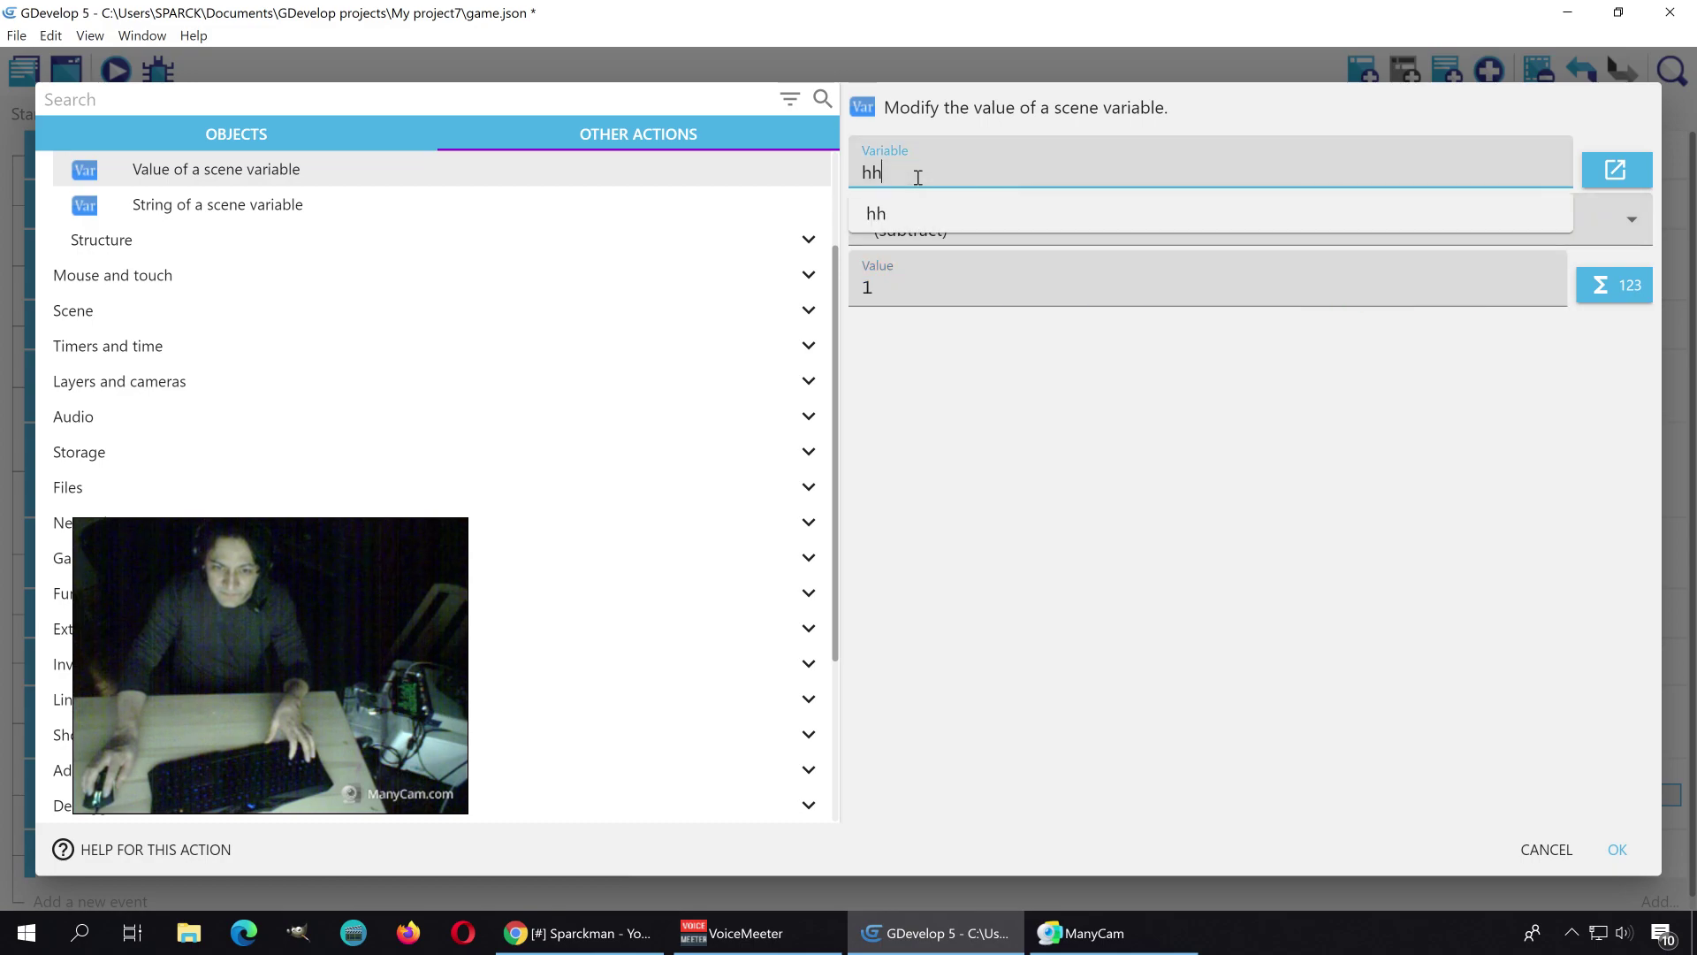
key(BackSpace)
key(BackSpace)
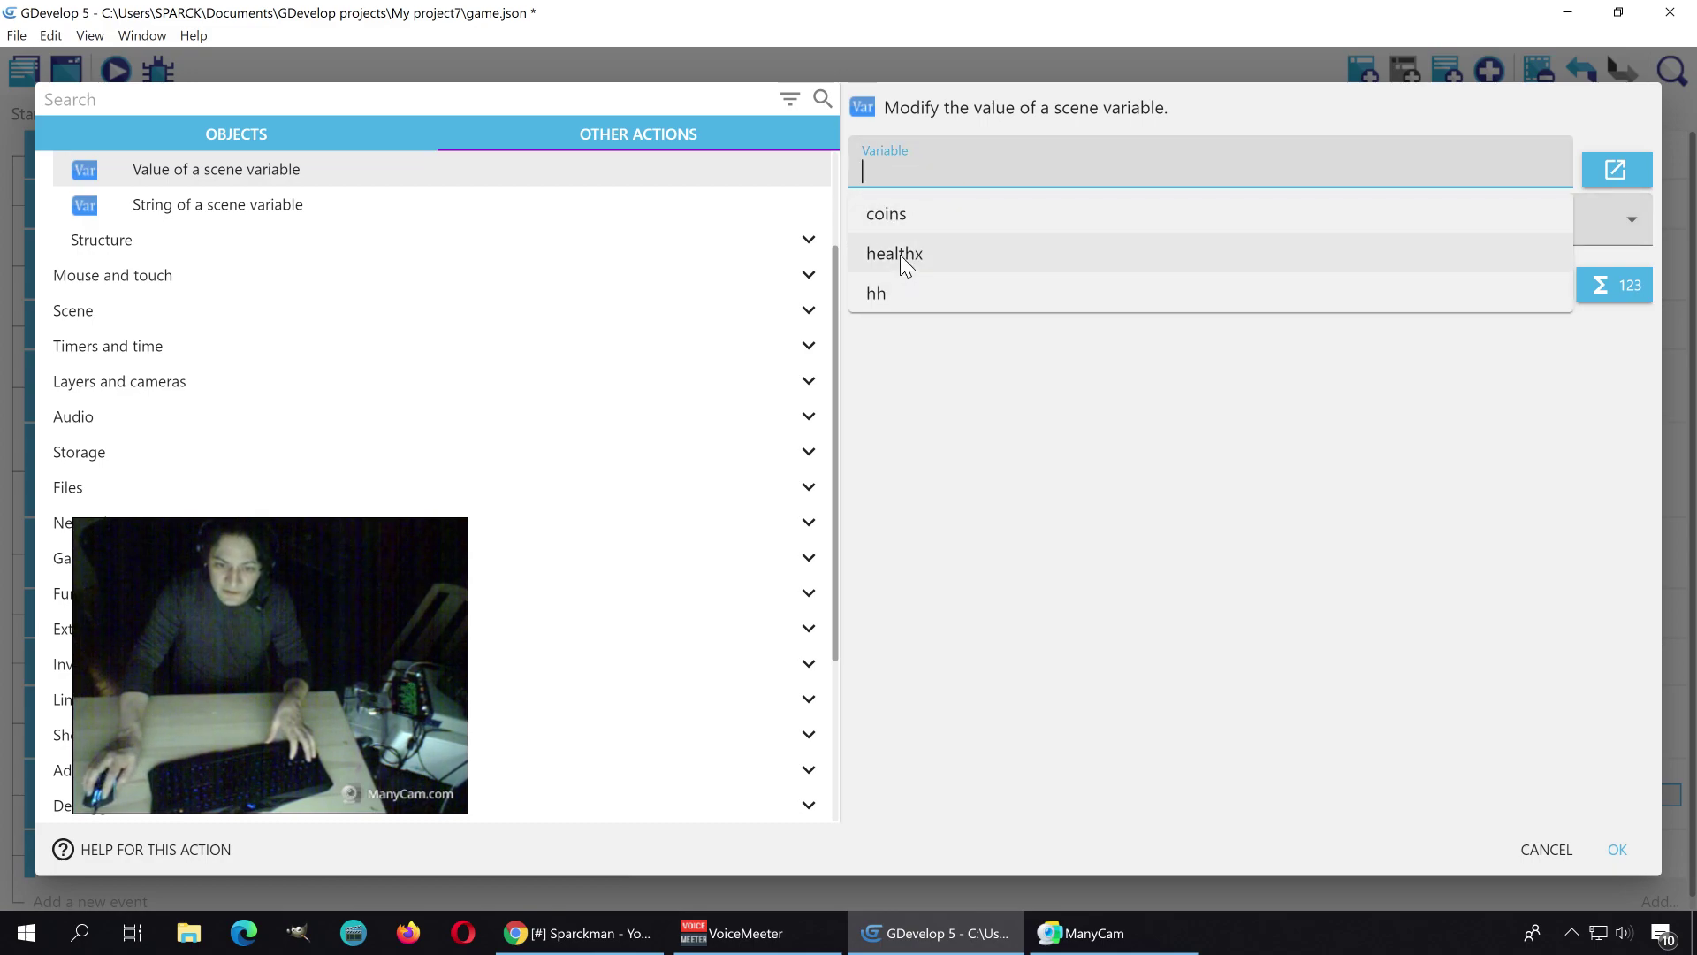
click(900, 255)
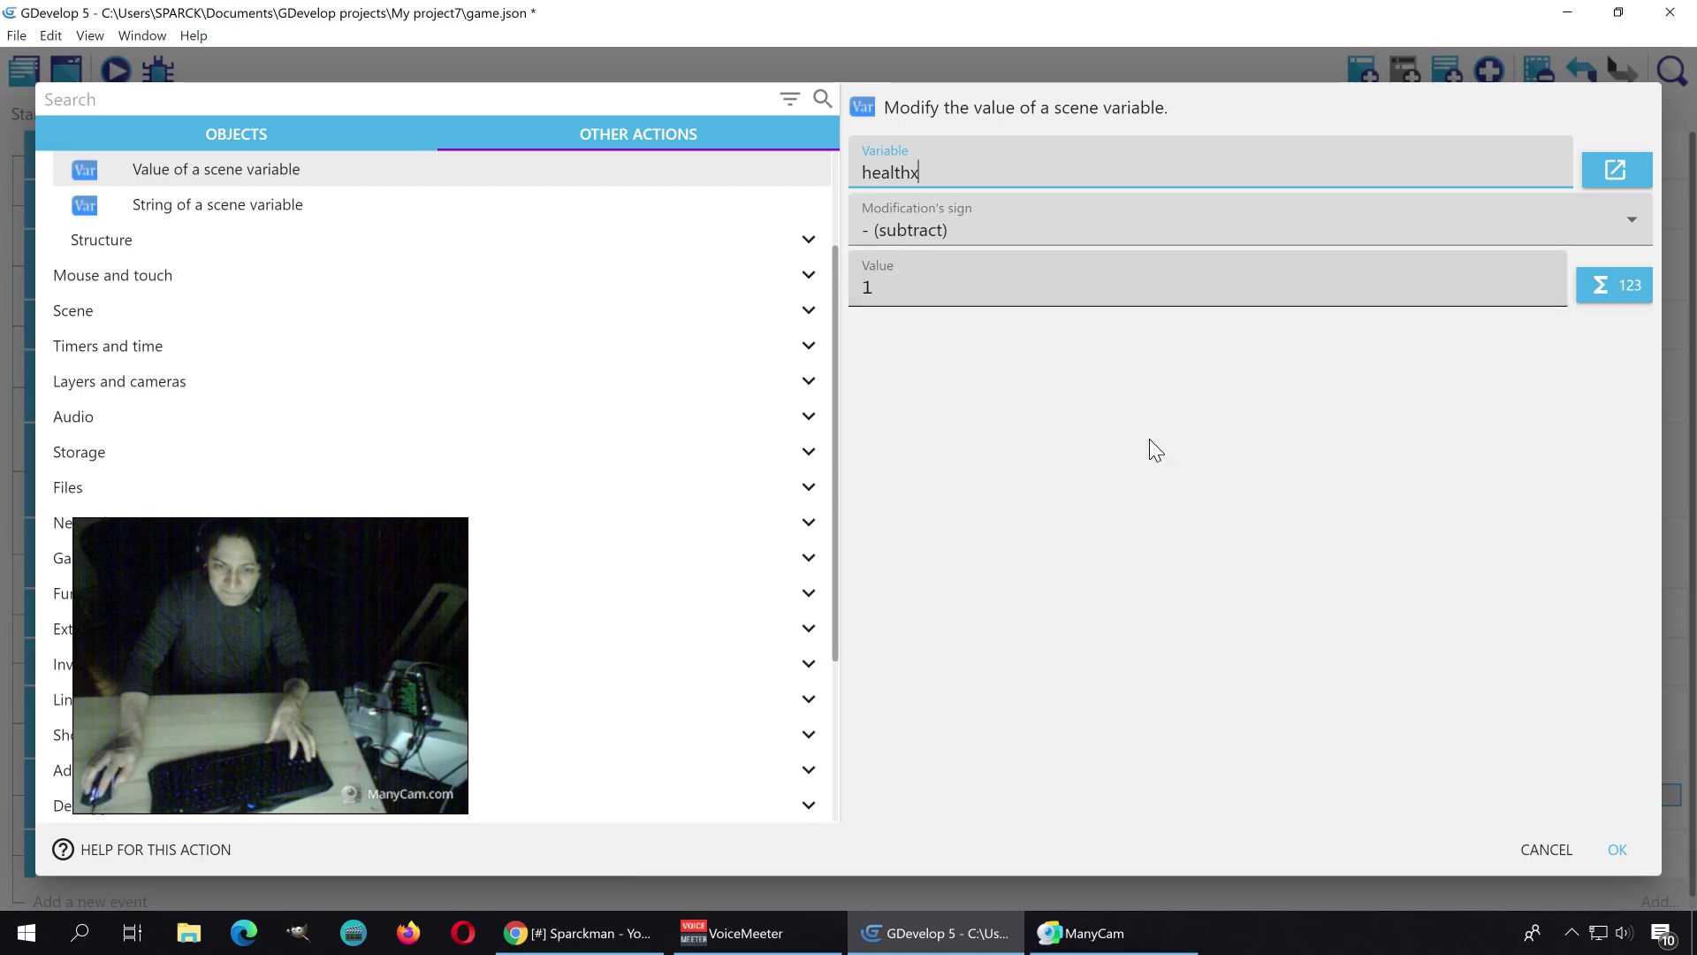
click(1616, 850)
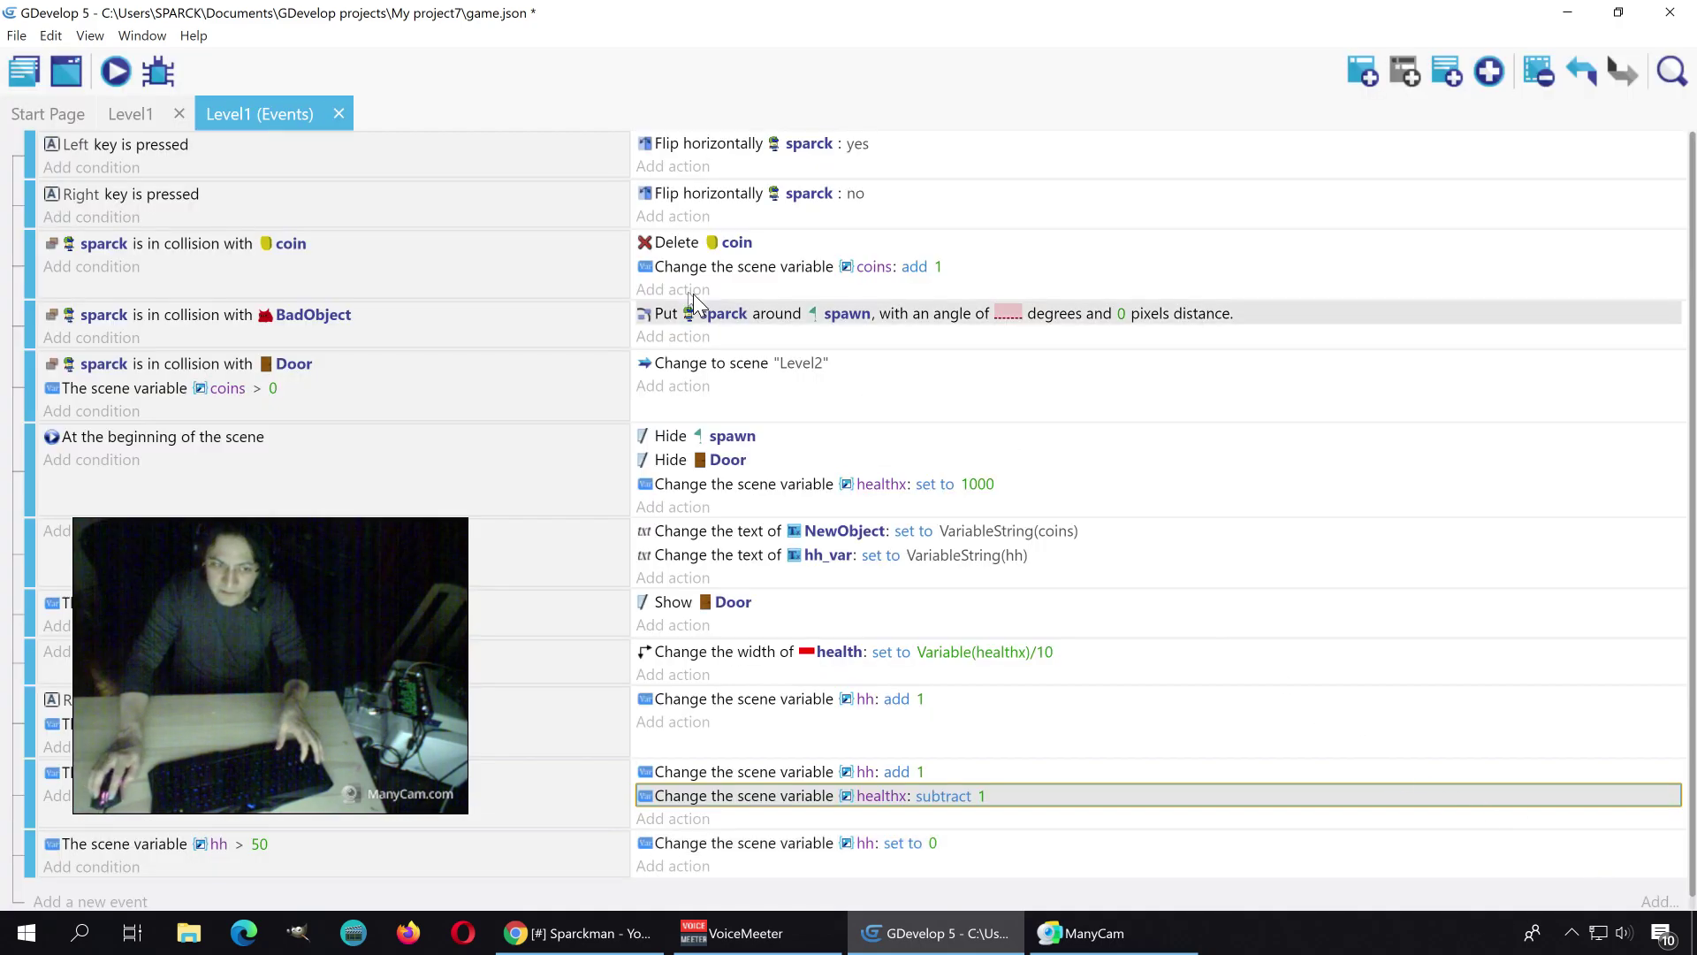
click(113, 72)
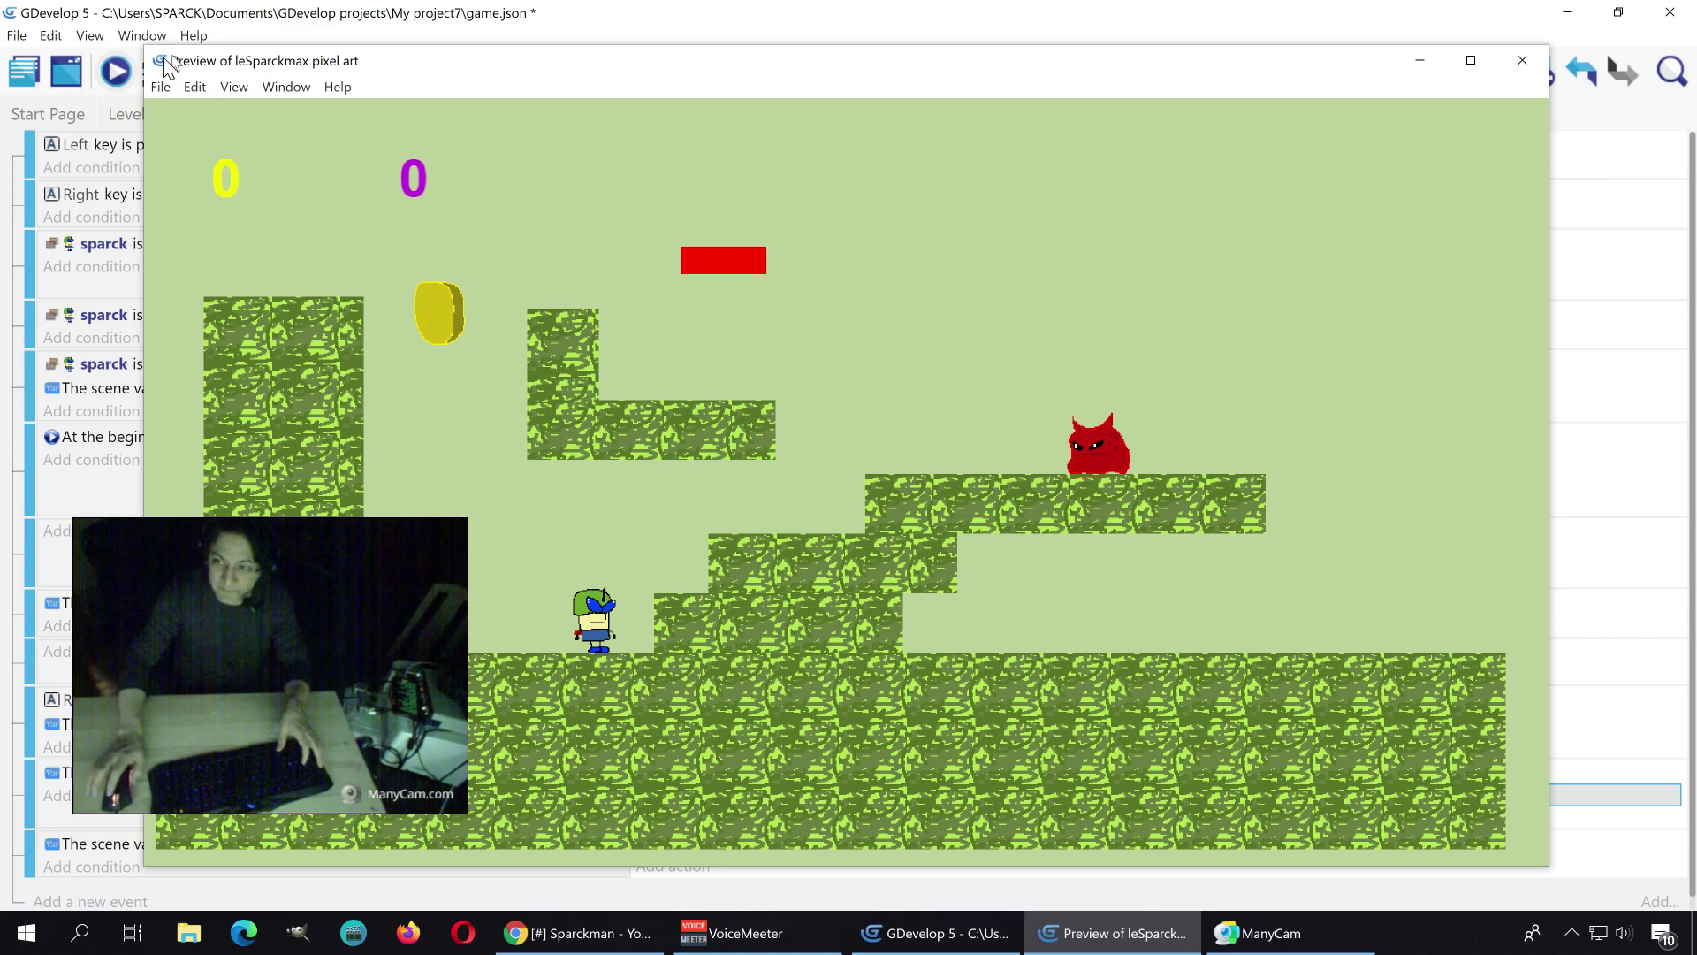
Step: In the Level1 scene, drag the red health bar up beside the counters
click(1522, 60)
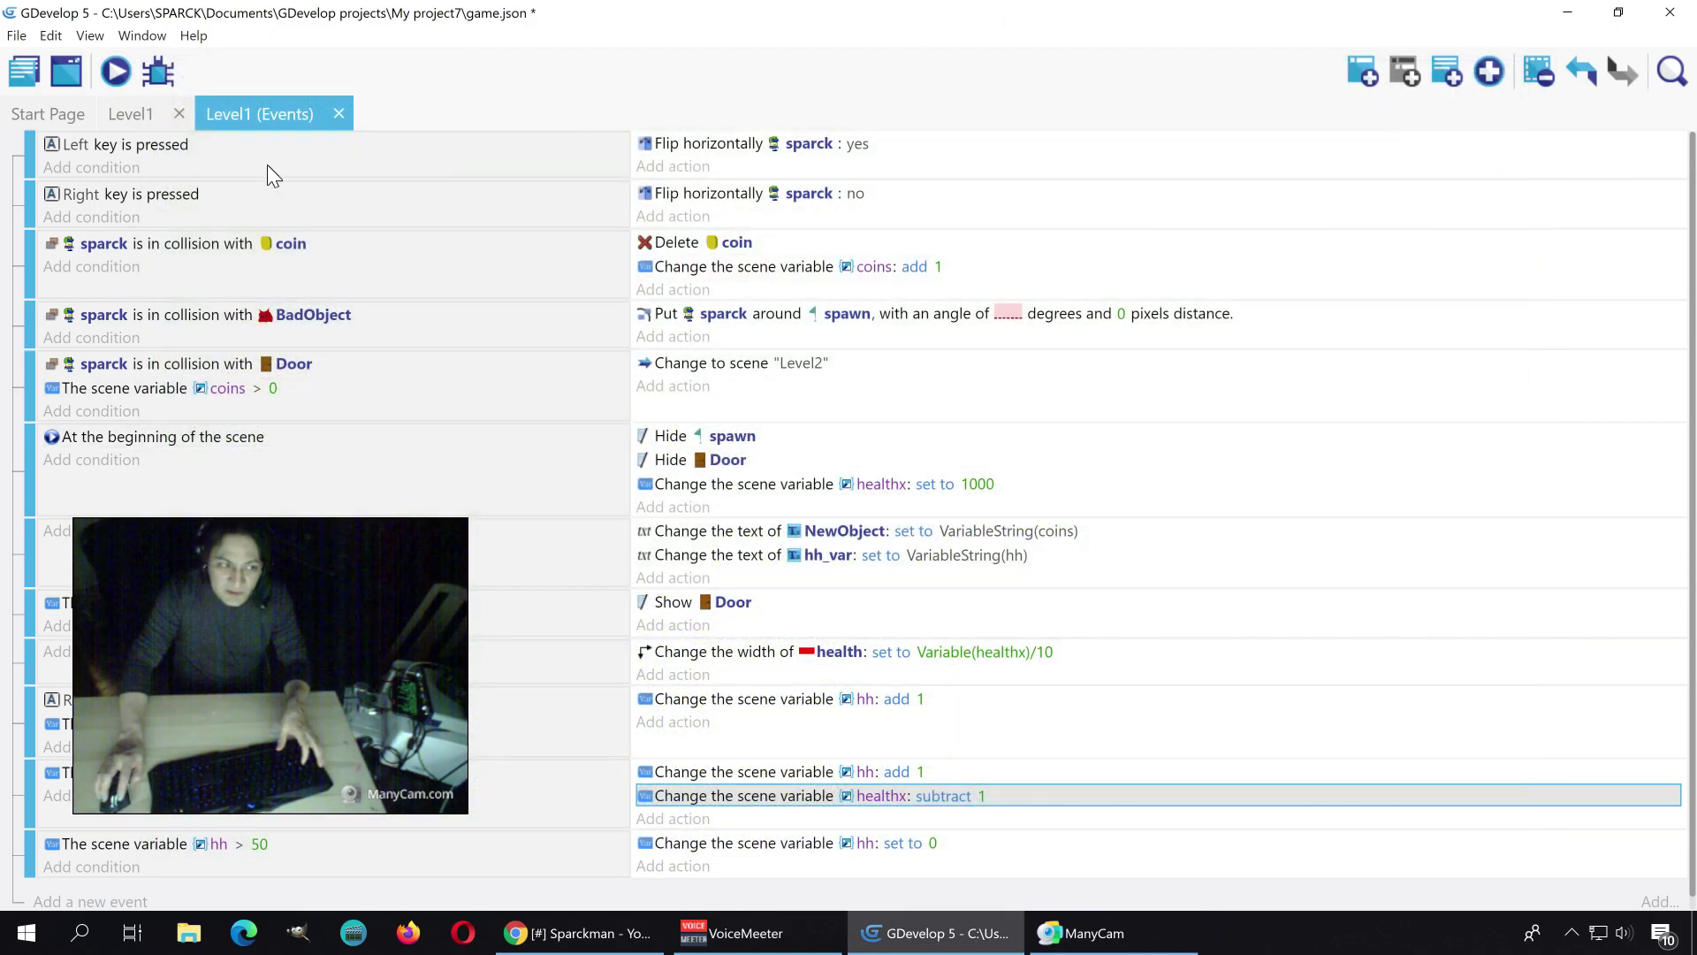
click(131, 113)
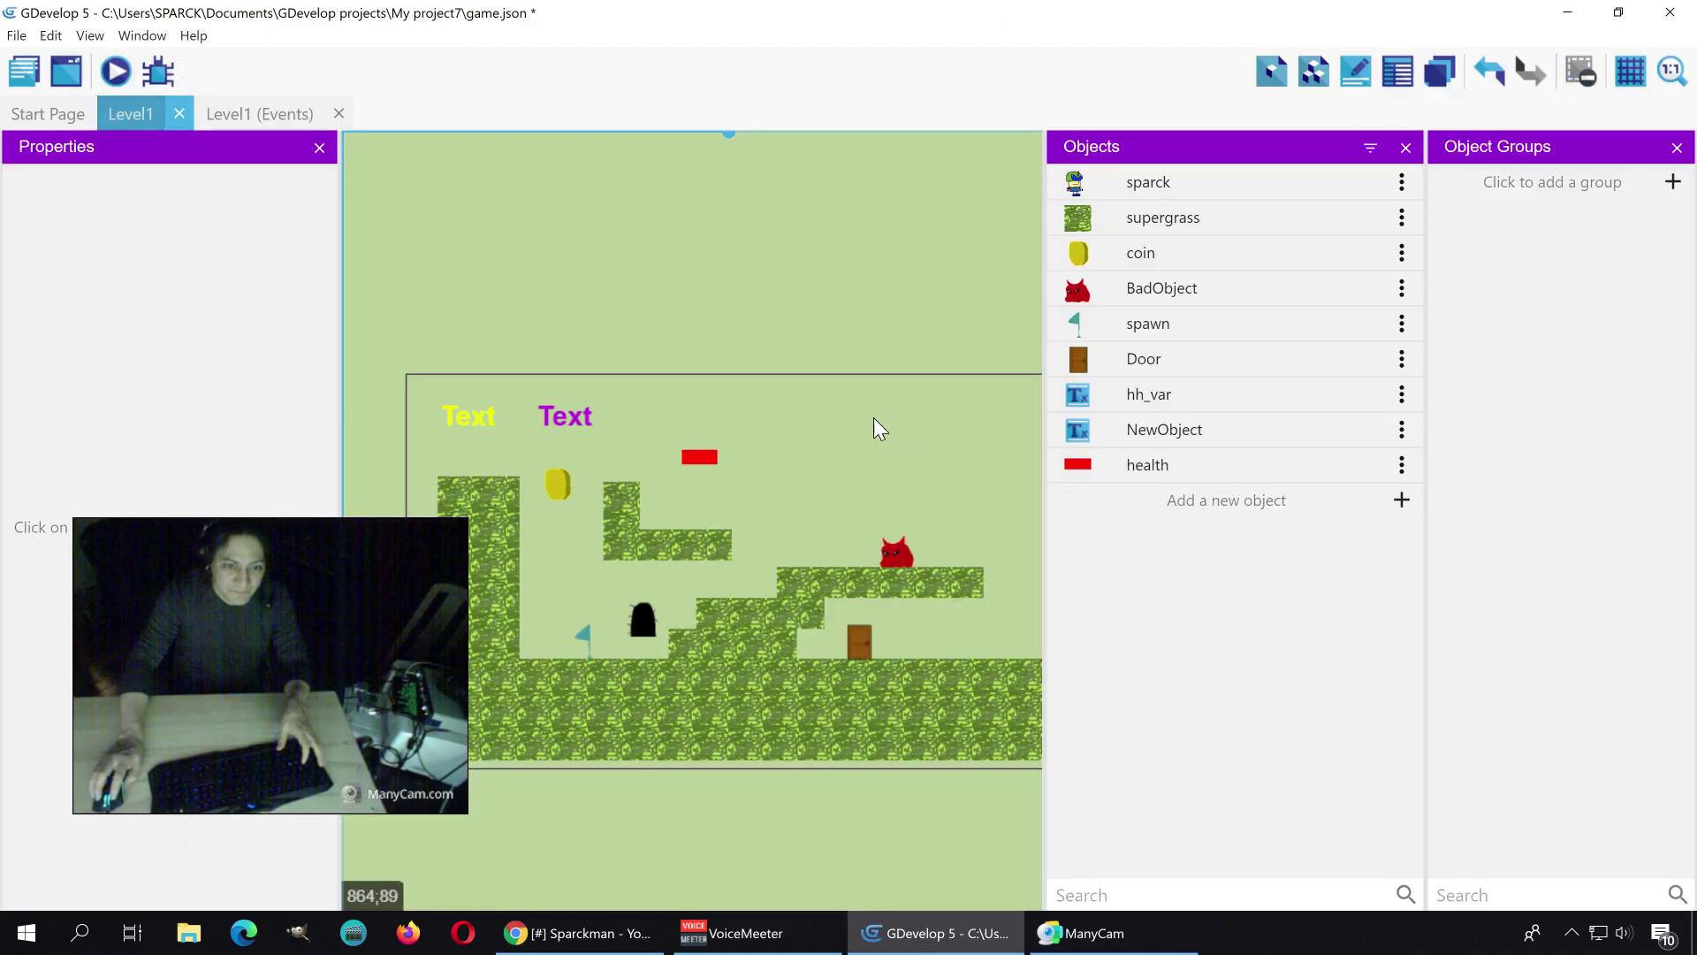
click(653, 419)
mouse_move(647, 412)
mouse_down()
mouse_move(777, 453)
mouse_move(707, 460)
mouse_move(728, 471)
mouse_up()
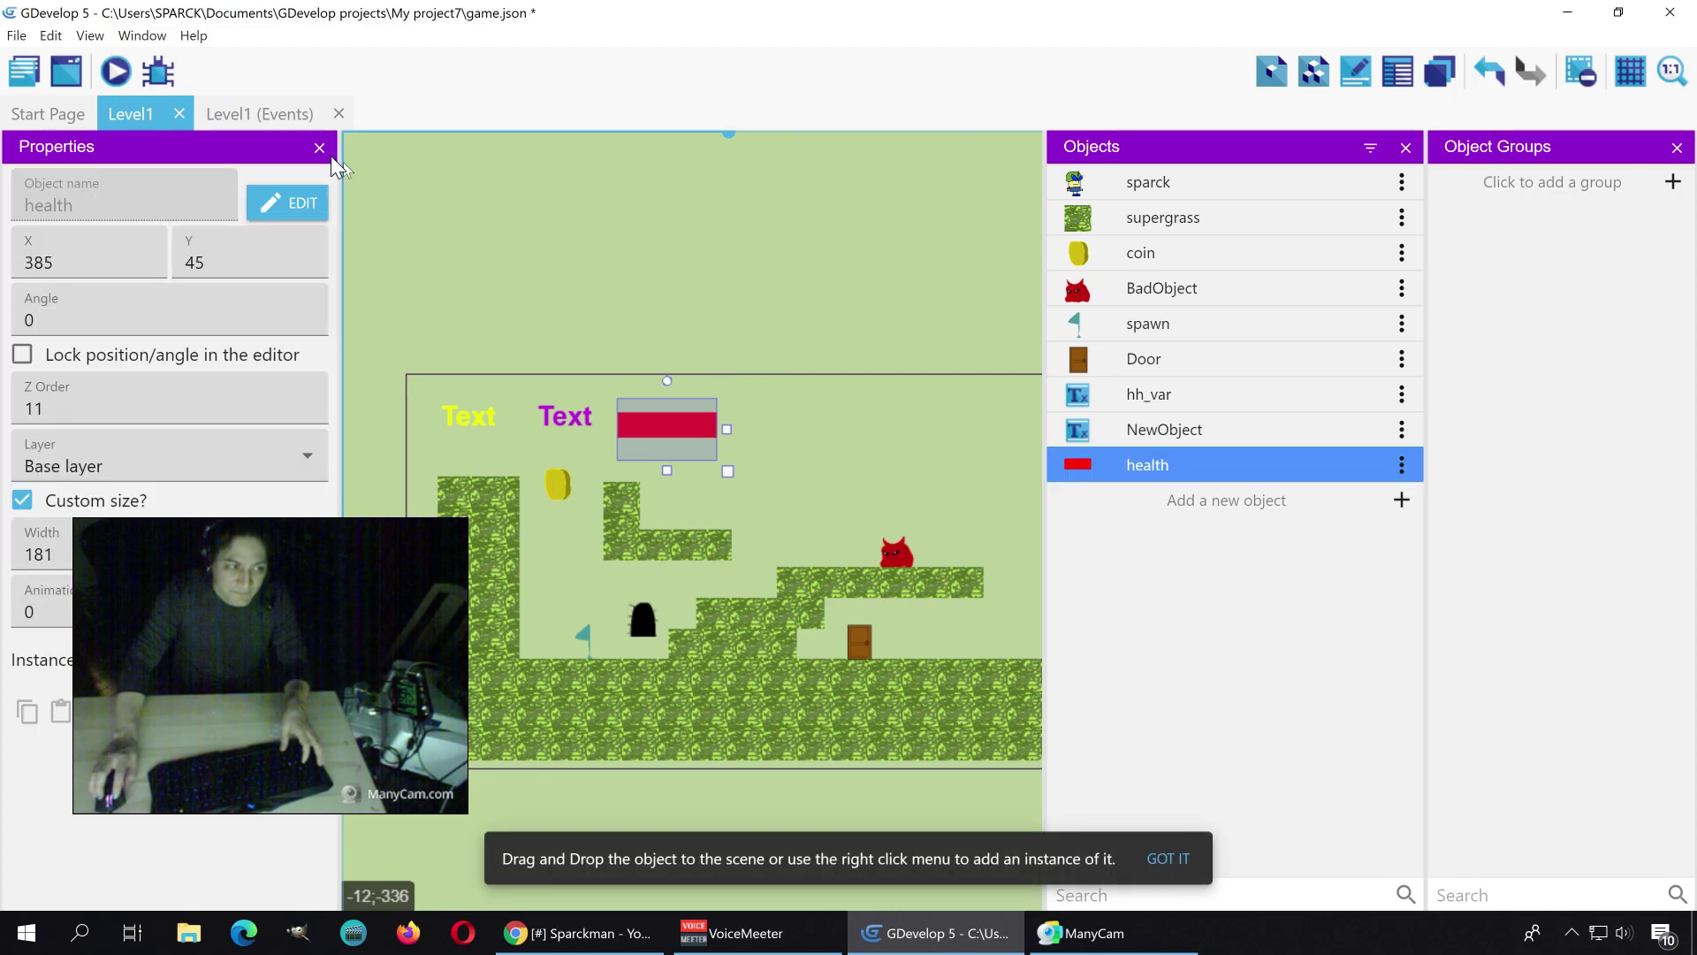
Step: Check the new health bar position in a full-screen preview, then return to Level1 events
click(121, 72)
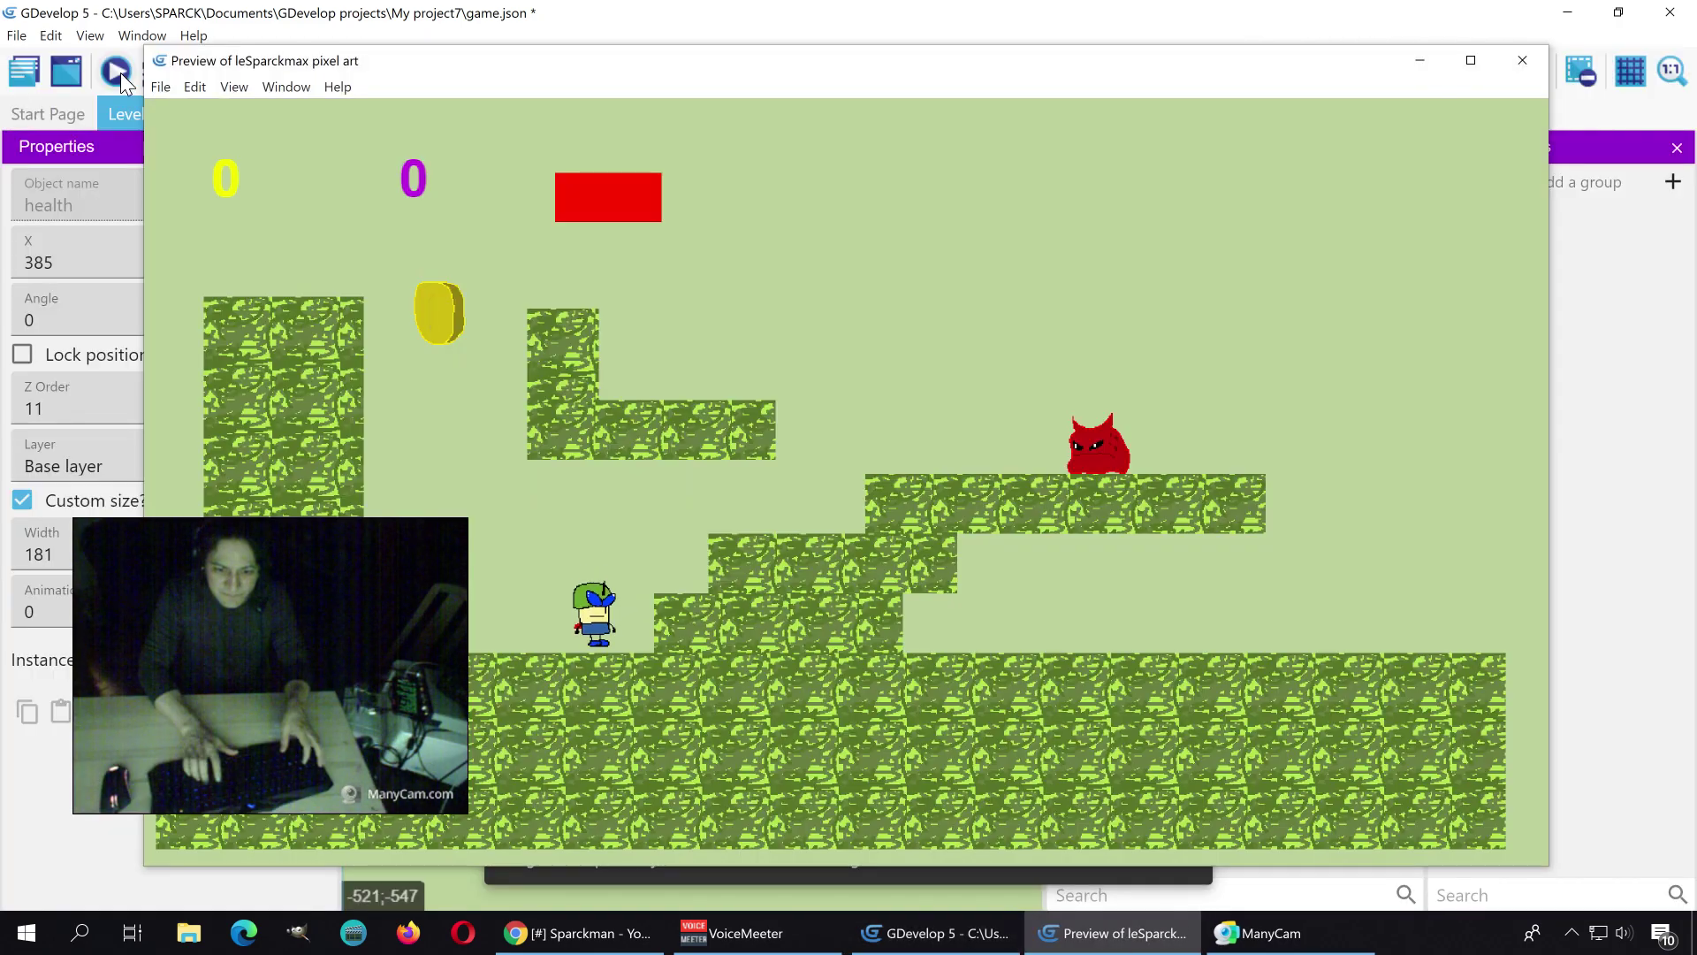
click(1468, 65)
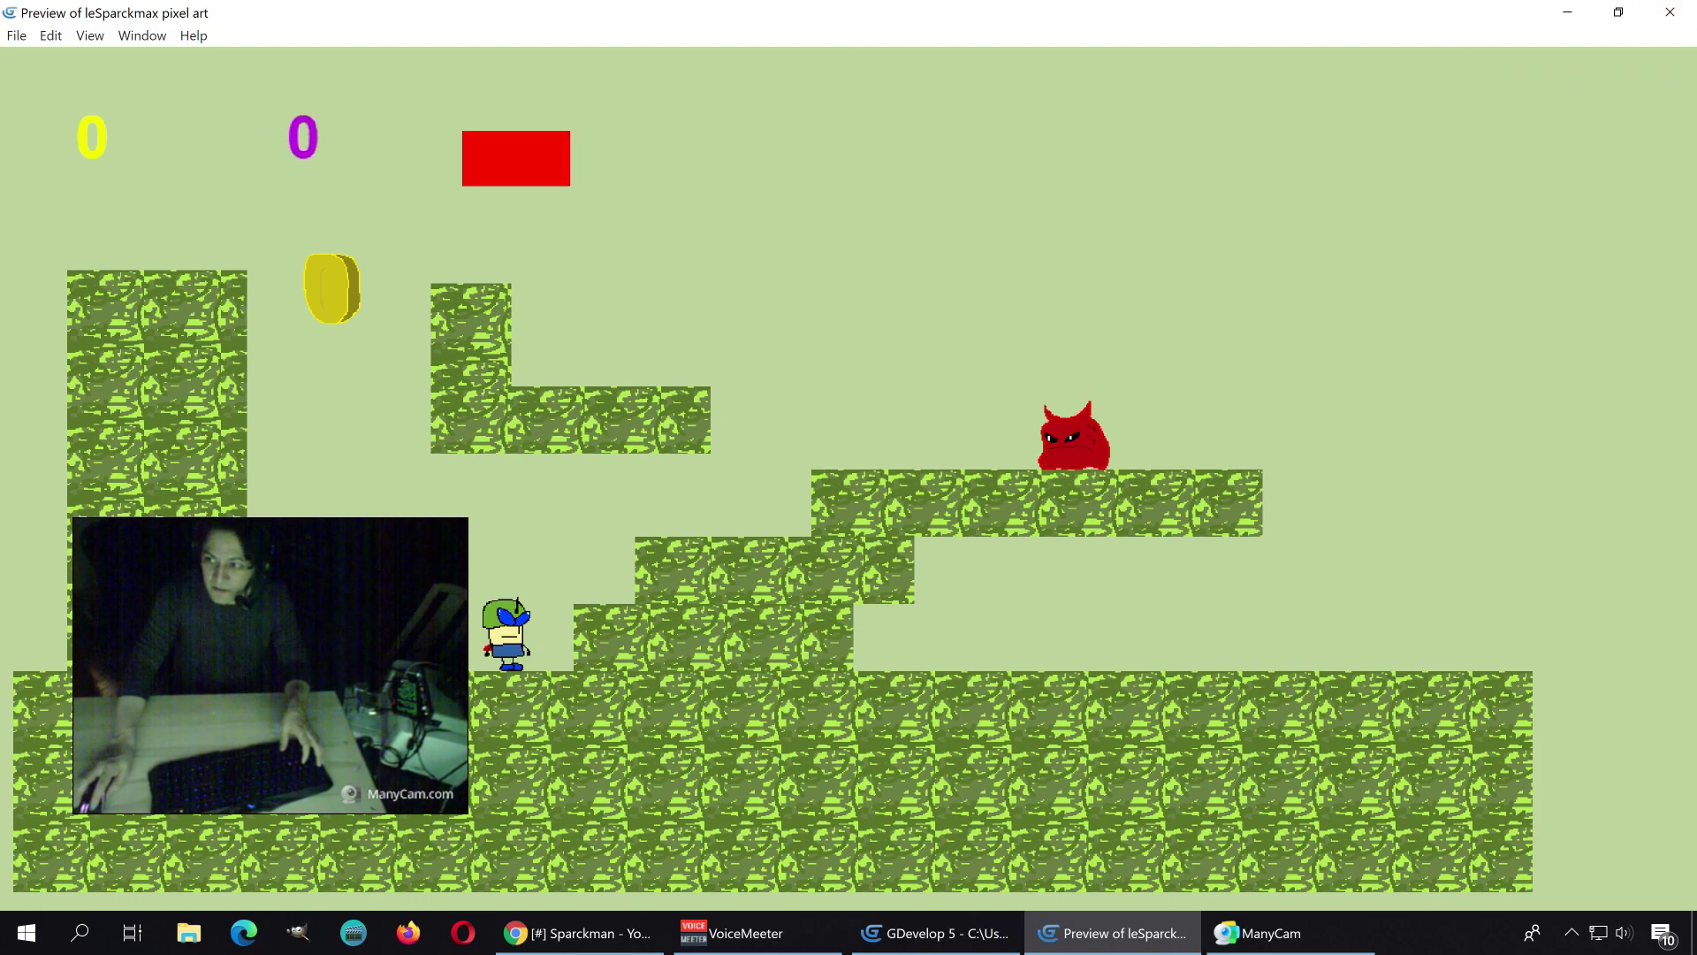
click(1679, 16)
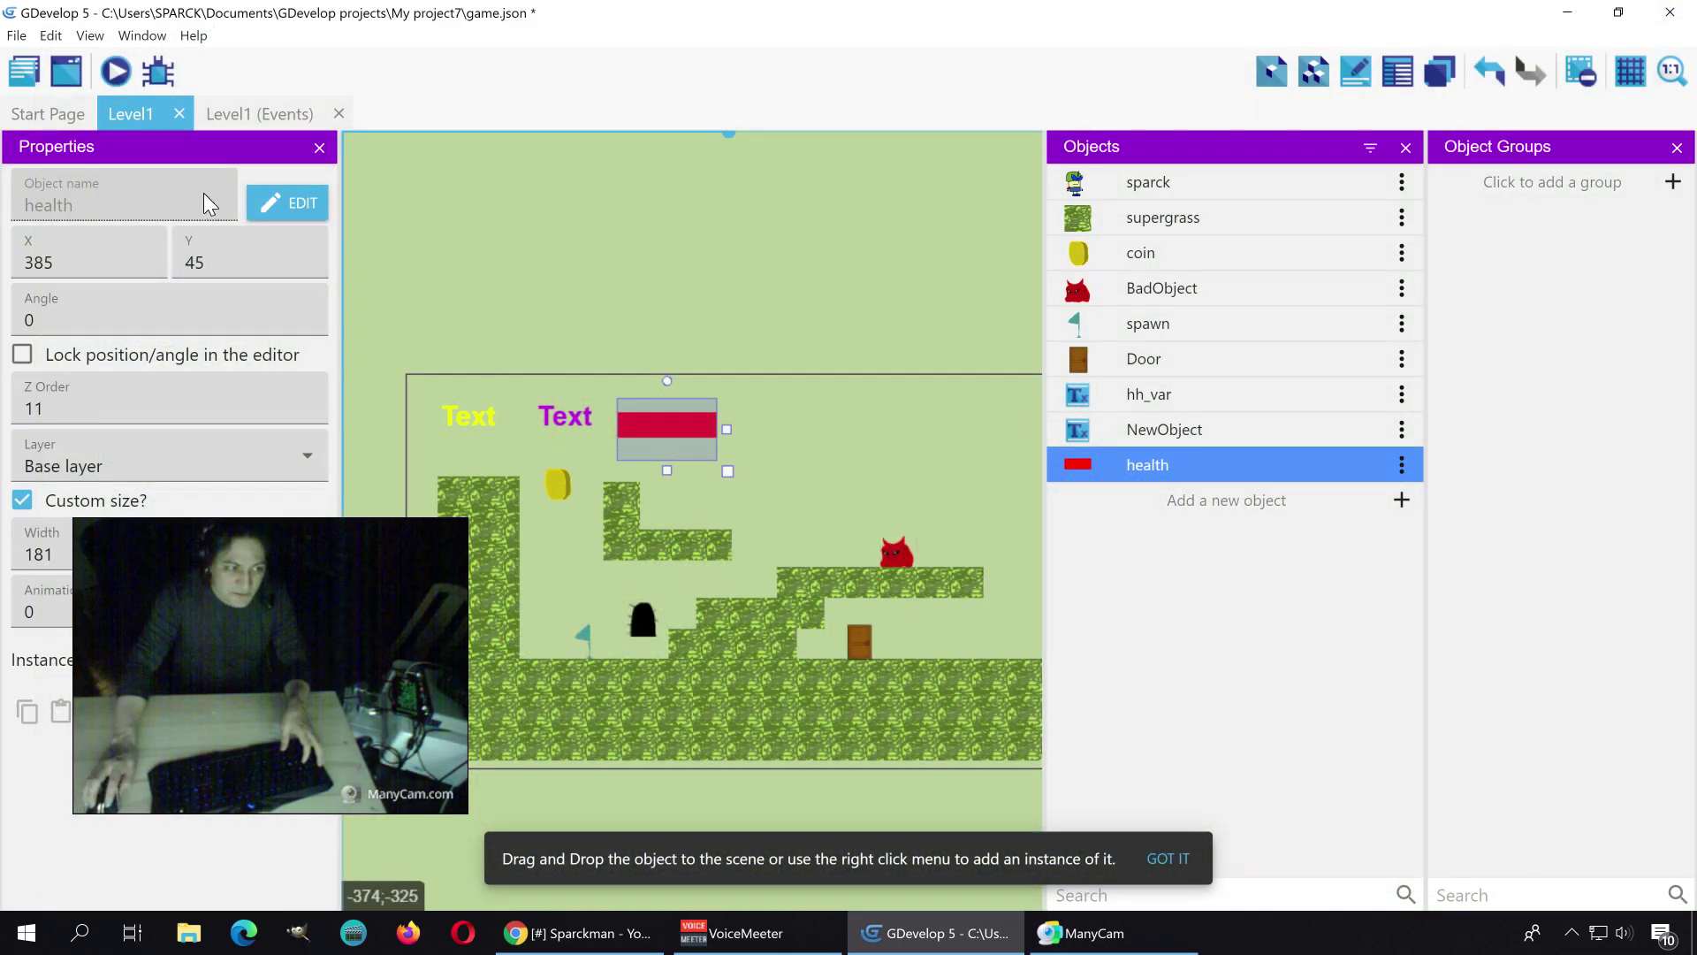
click(258, 109)
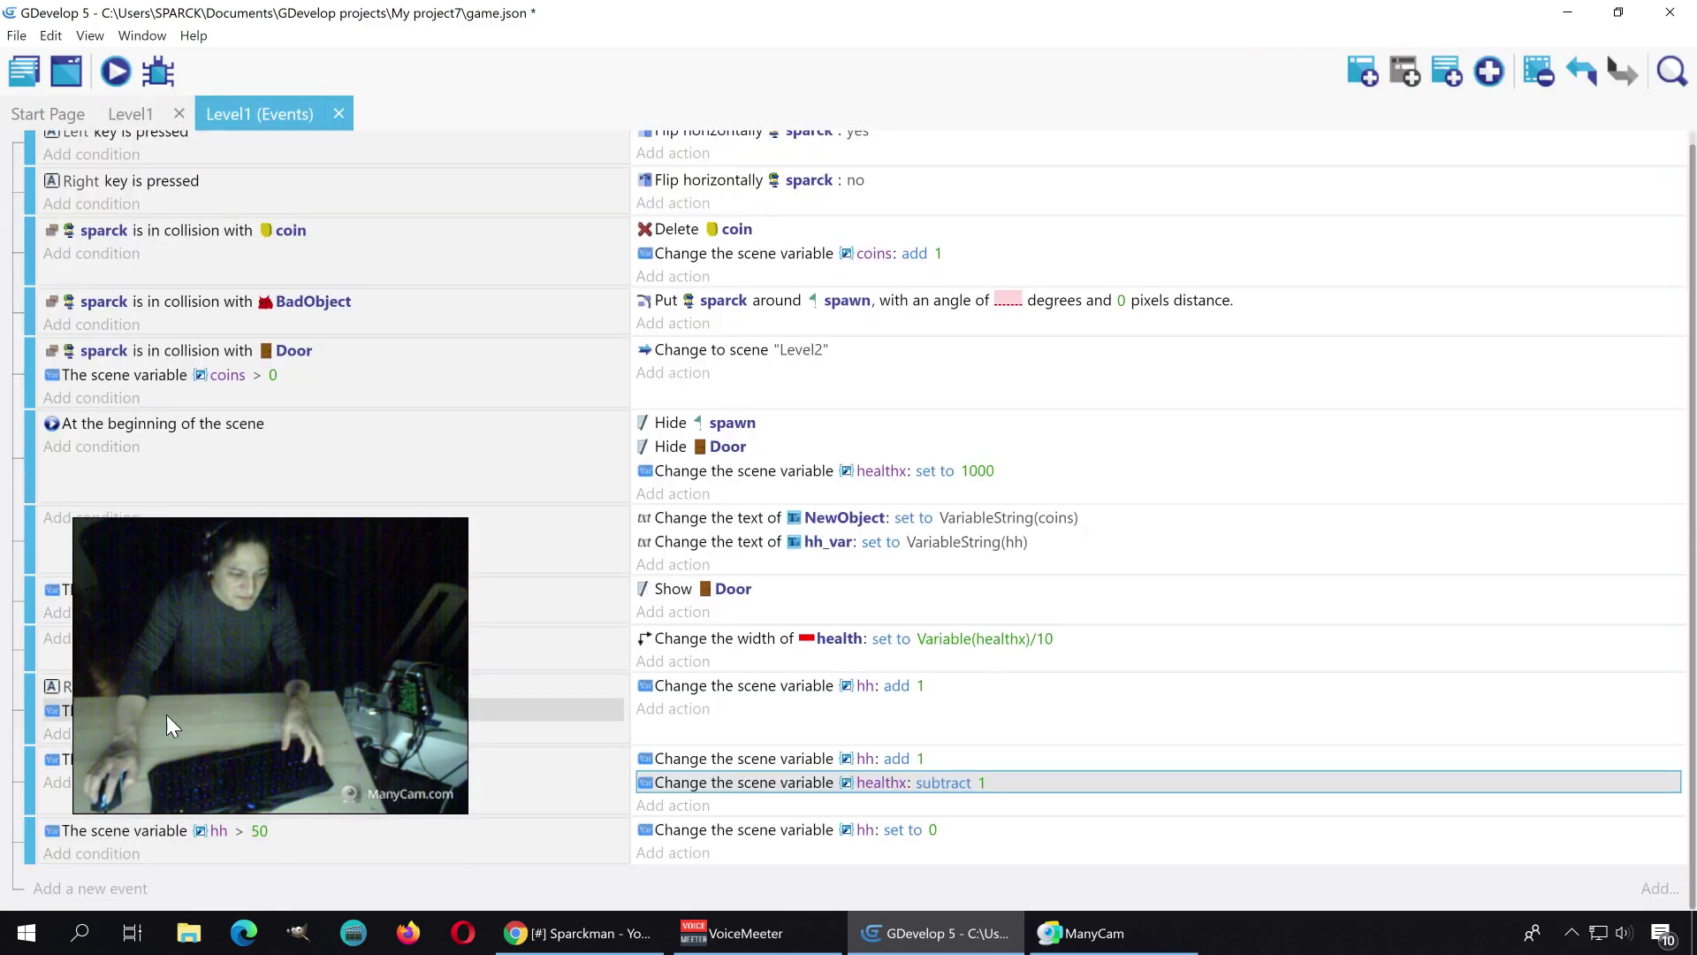
Step: Copy the 'hh: add 1' action into the 'sparck is in collision with BadObject' event
right_click(184, 684)
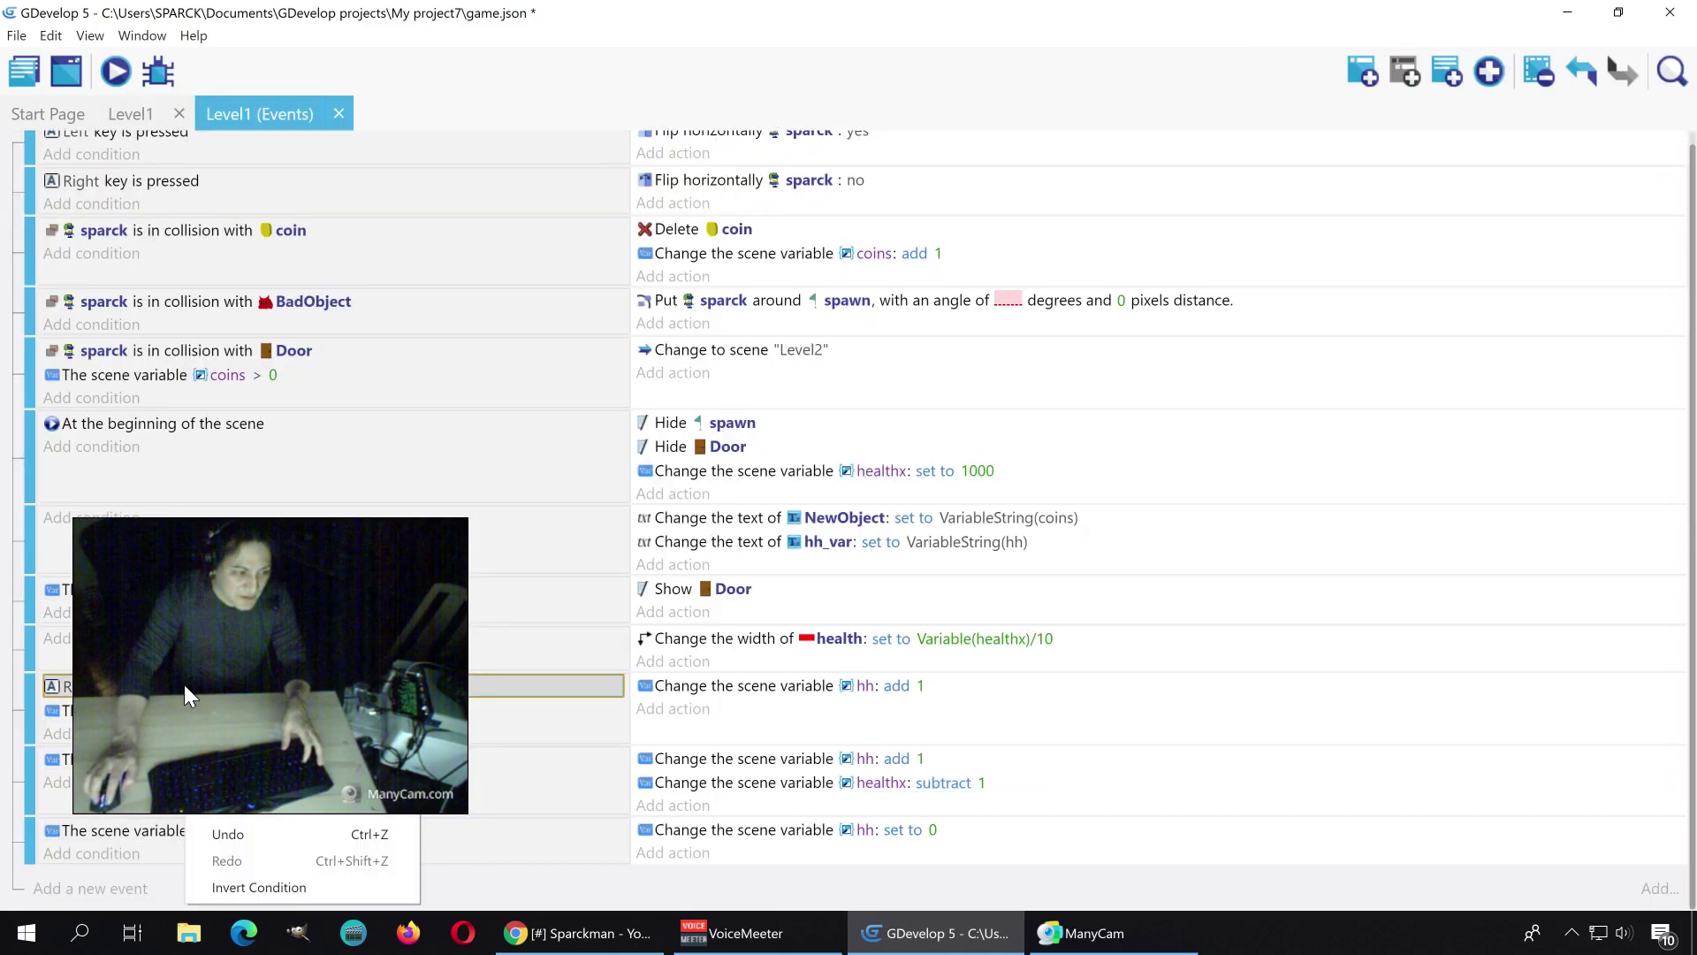
click(198, 305)
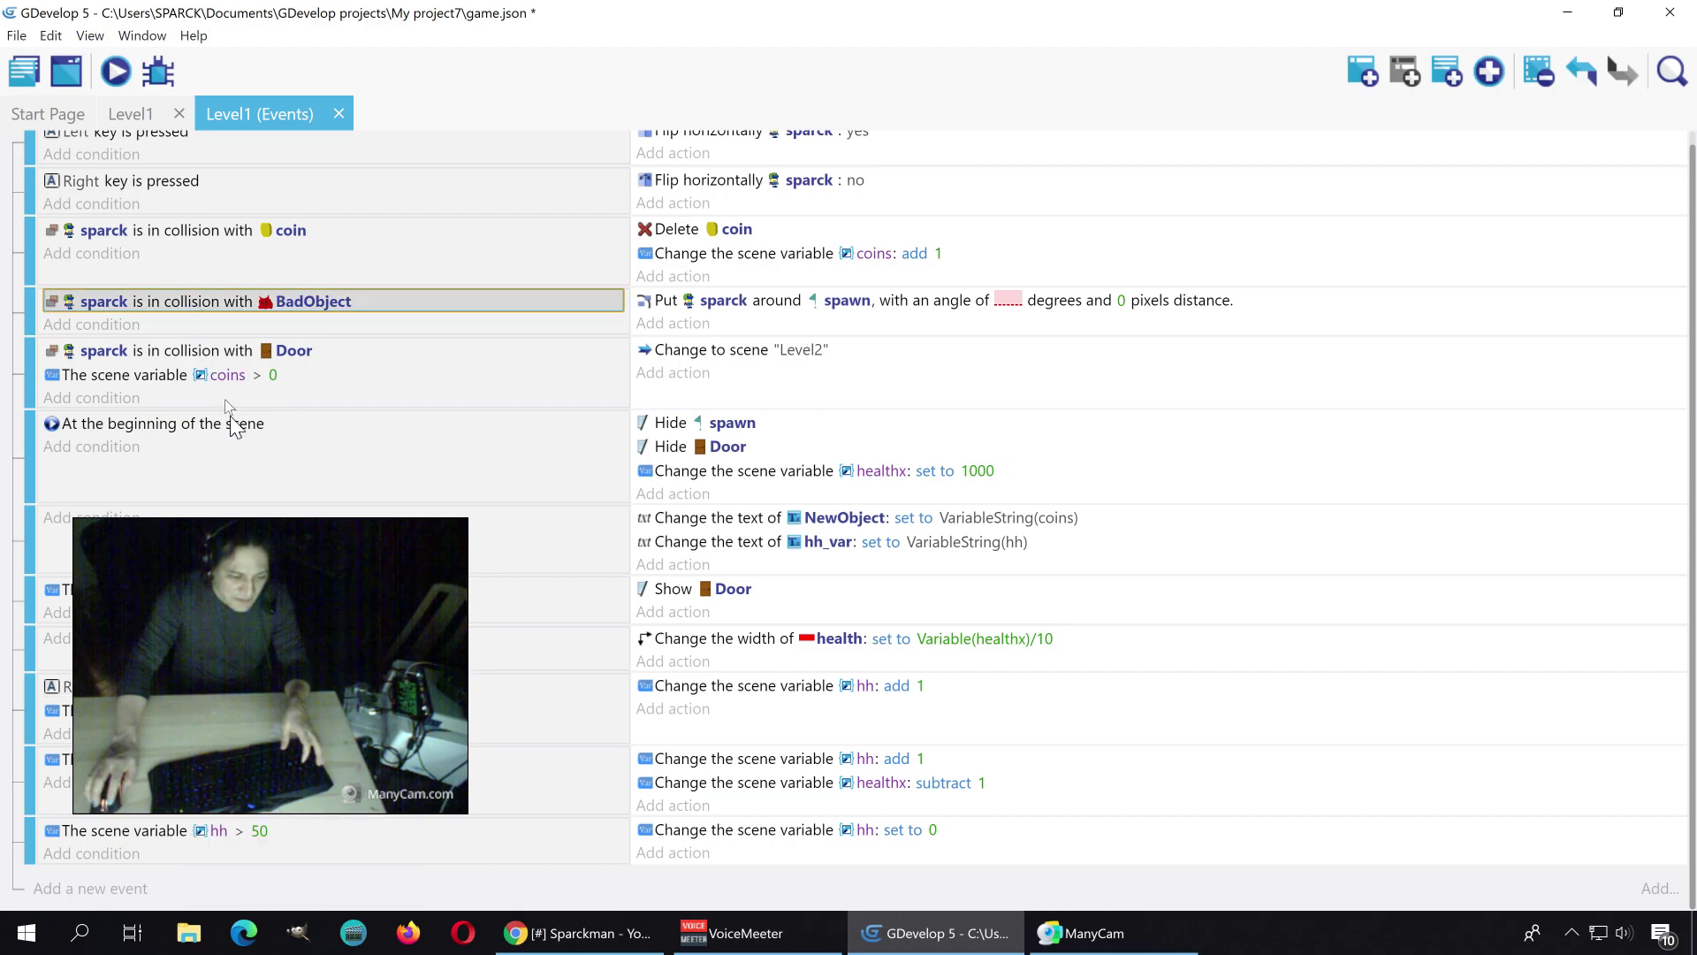
right_click(717, 685)
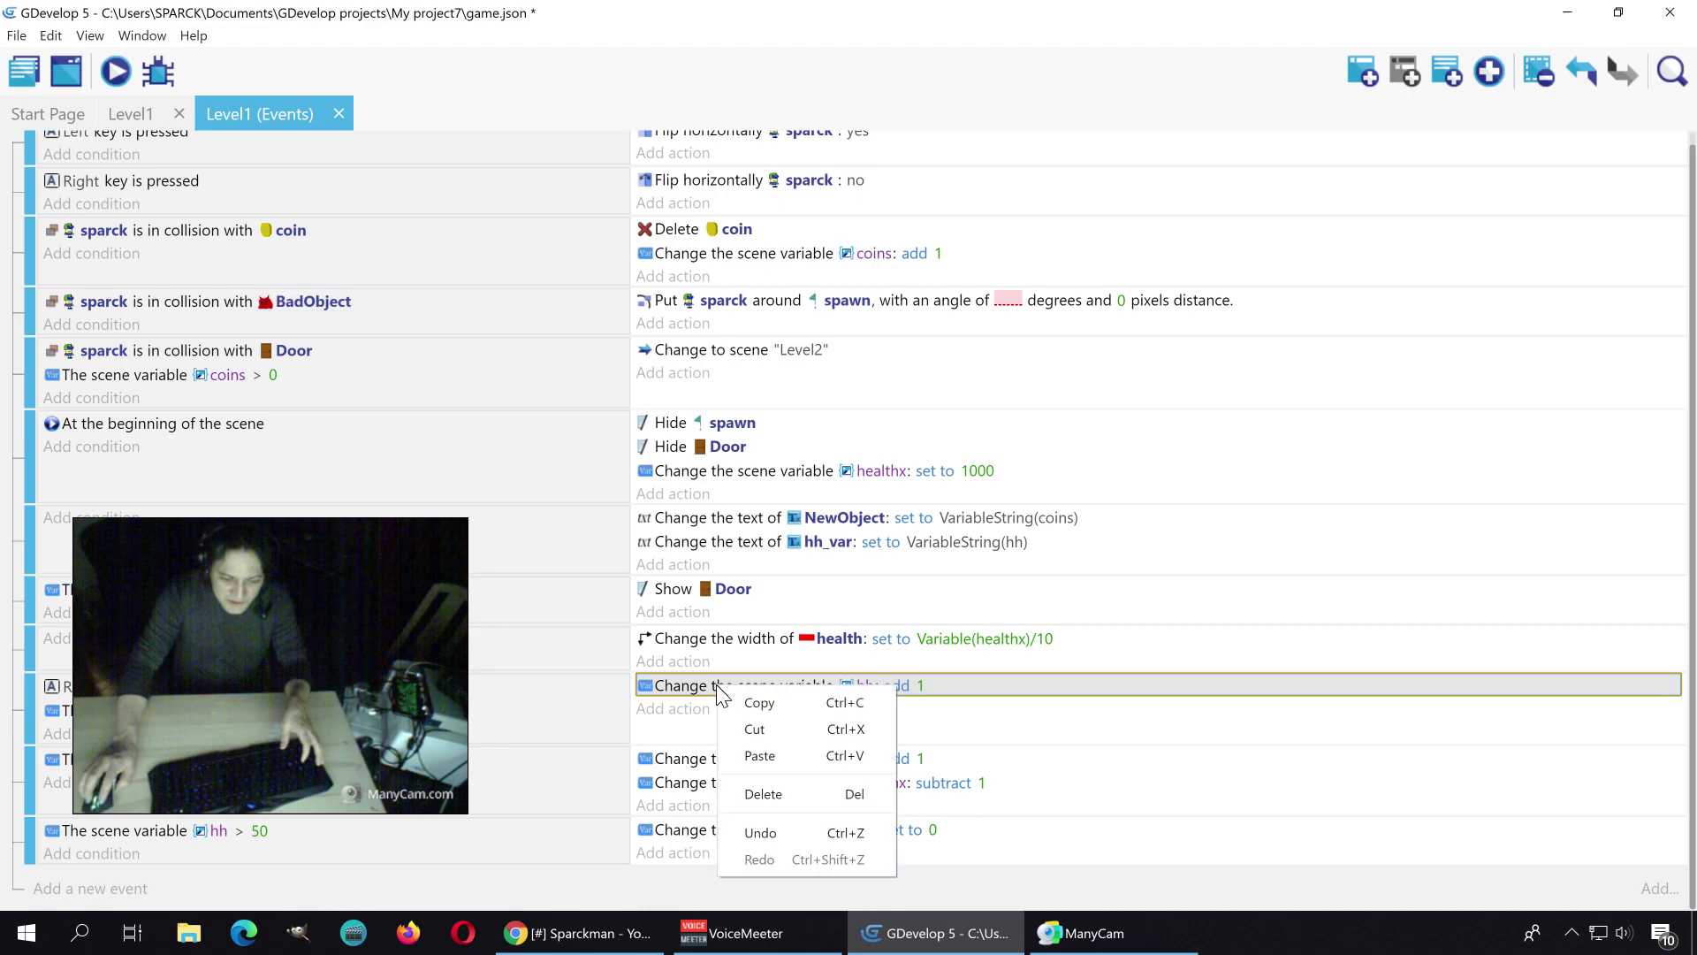
click(759, 703)
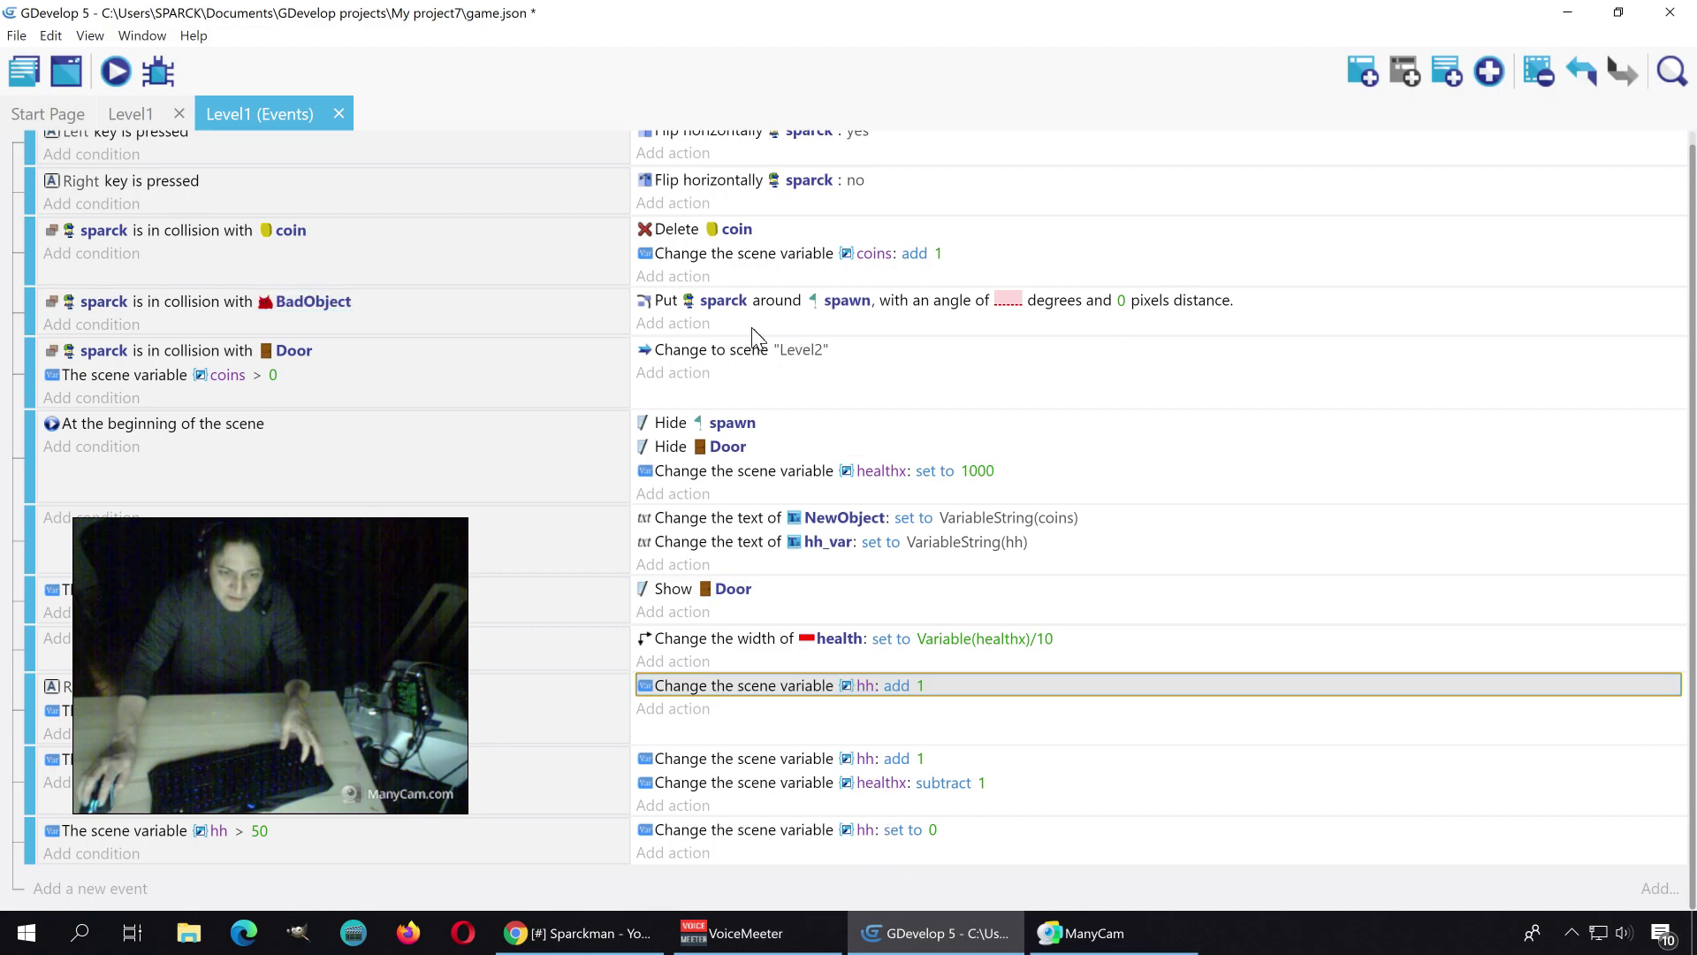
click(762, 324)
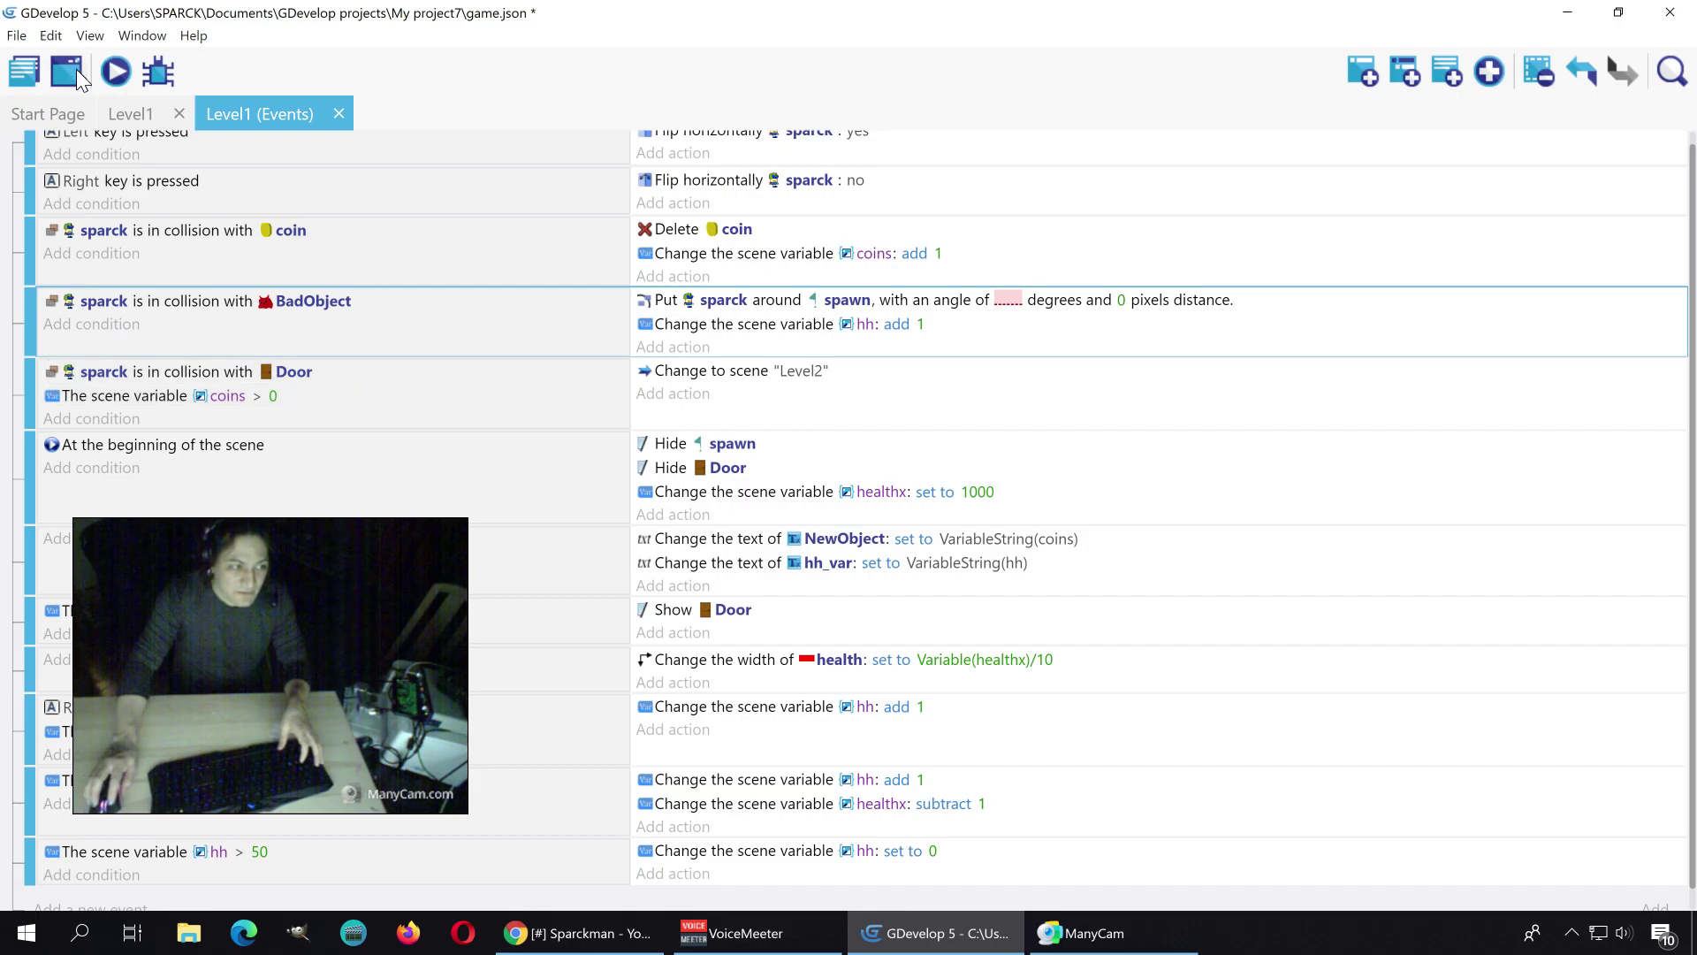
Step: Launch a preview and run and jump the player right into the red enemy
click(115, 73)
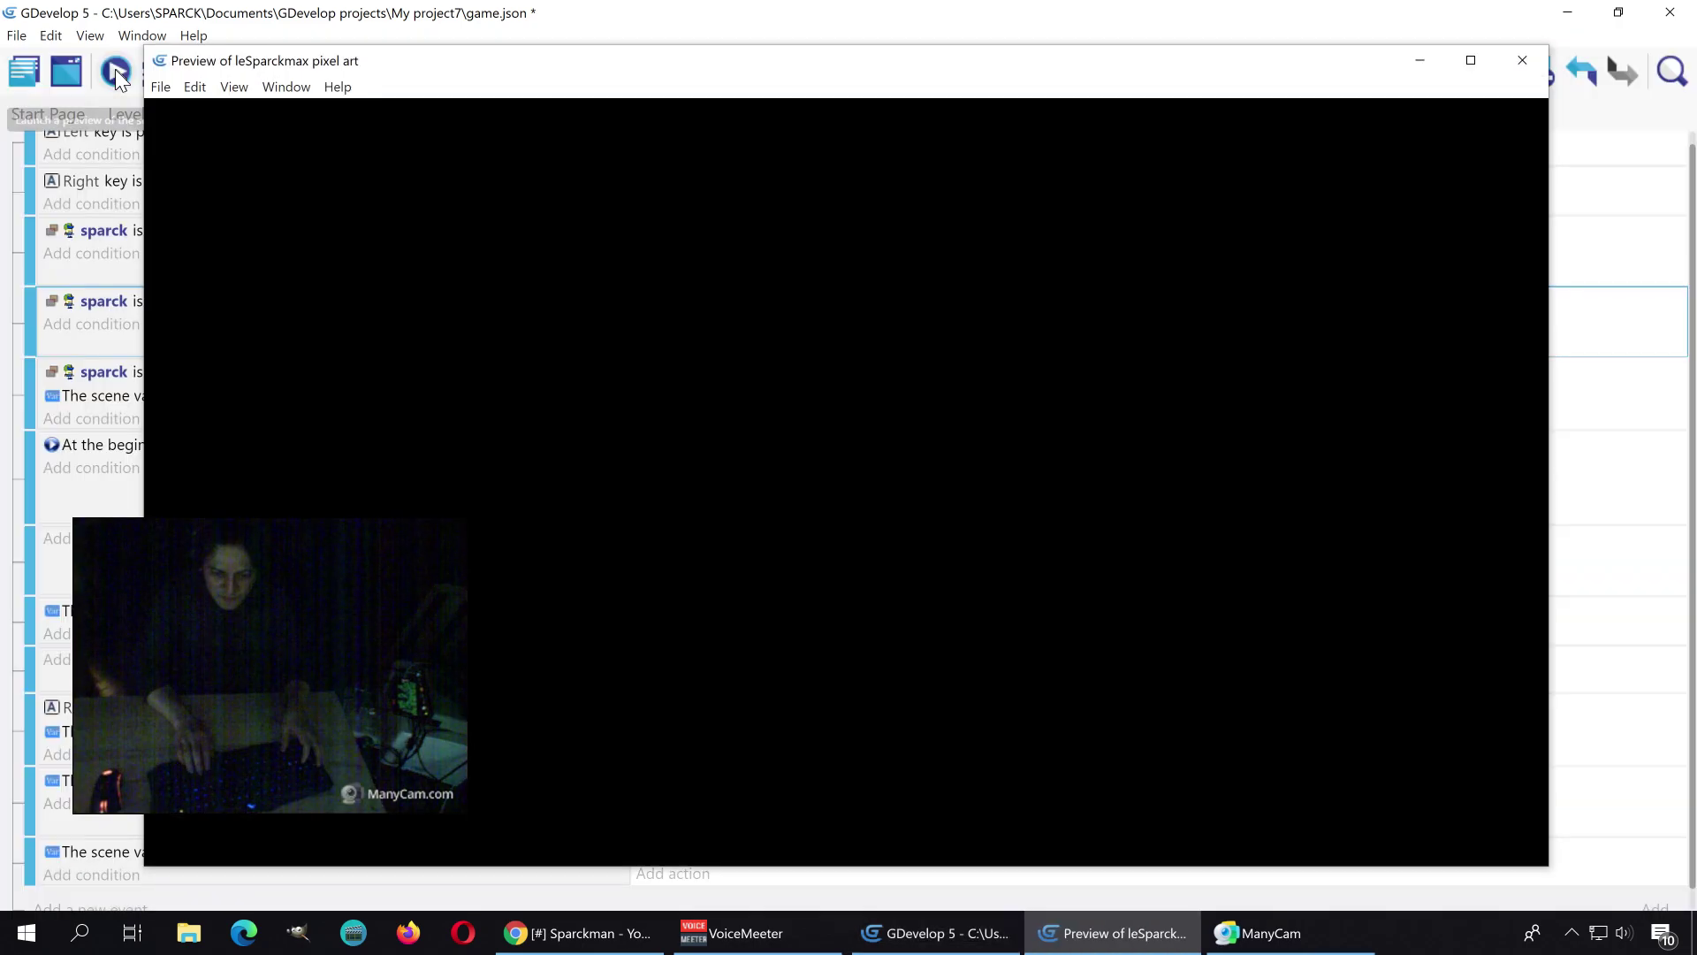
key(Right)
key(space)
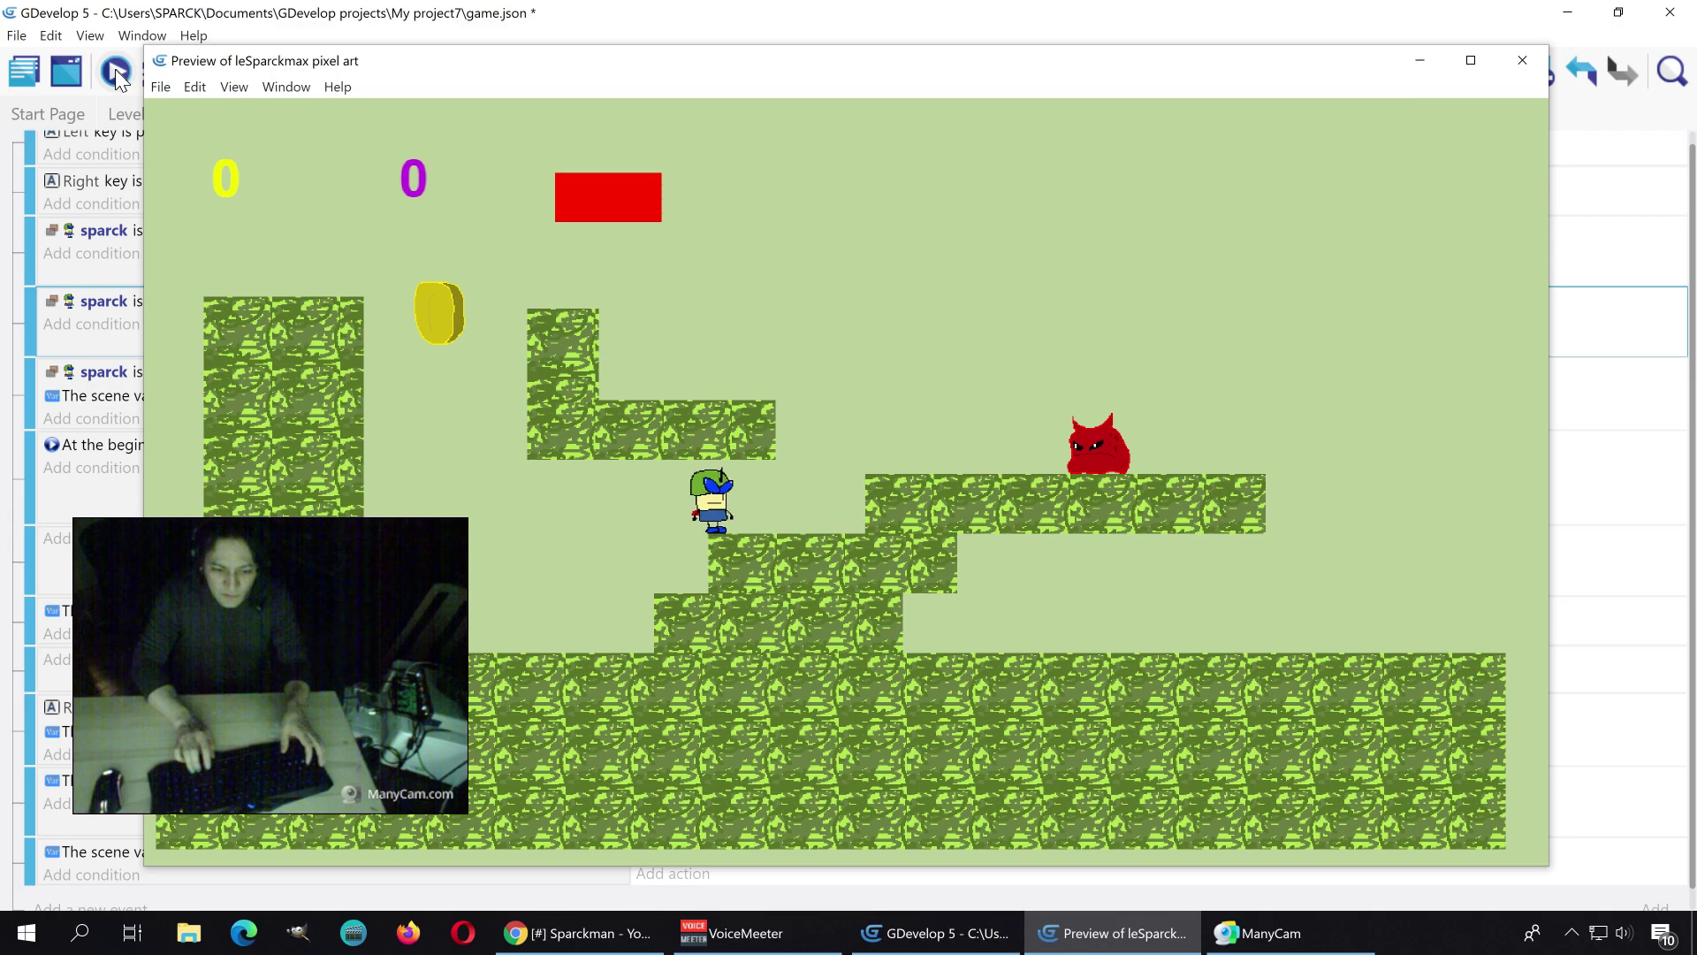
key(Right)
key(space)
key(Right)
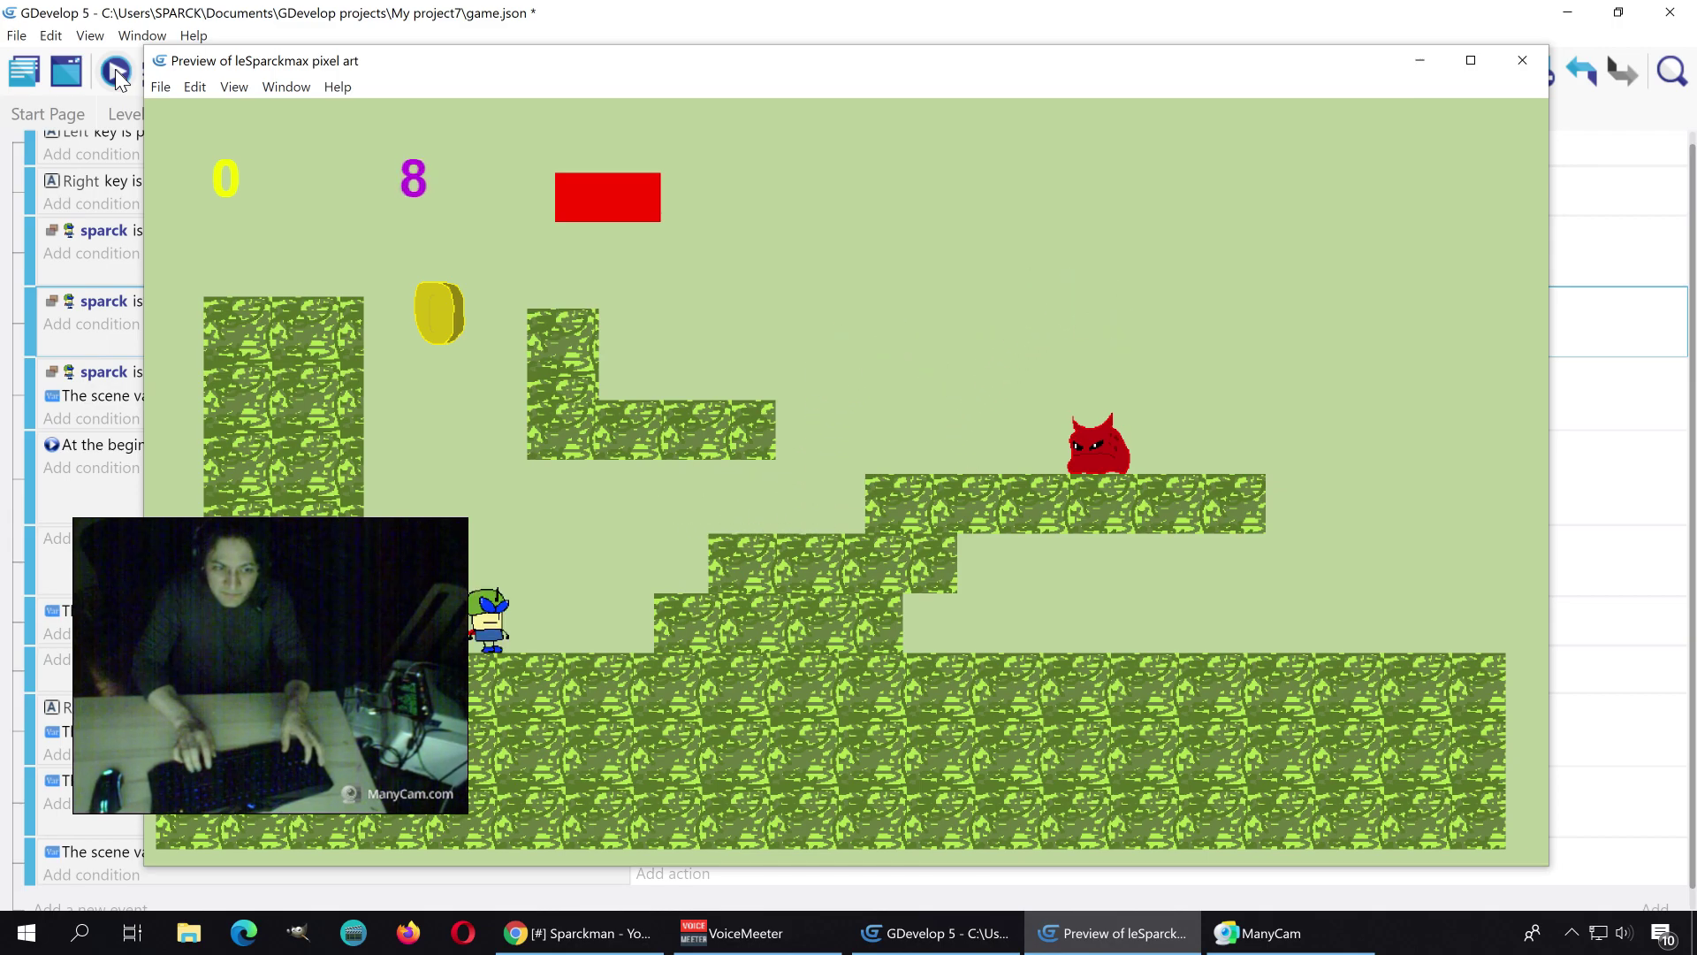
key(Right)
key(space)
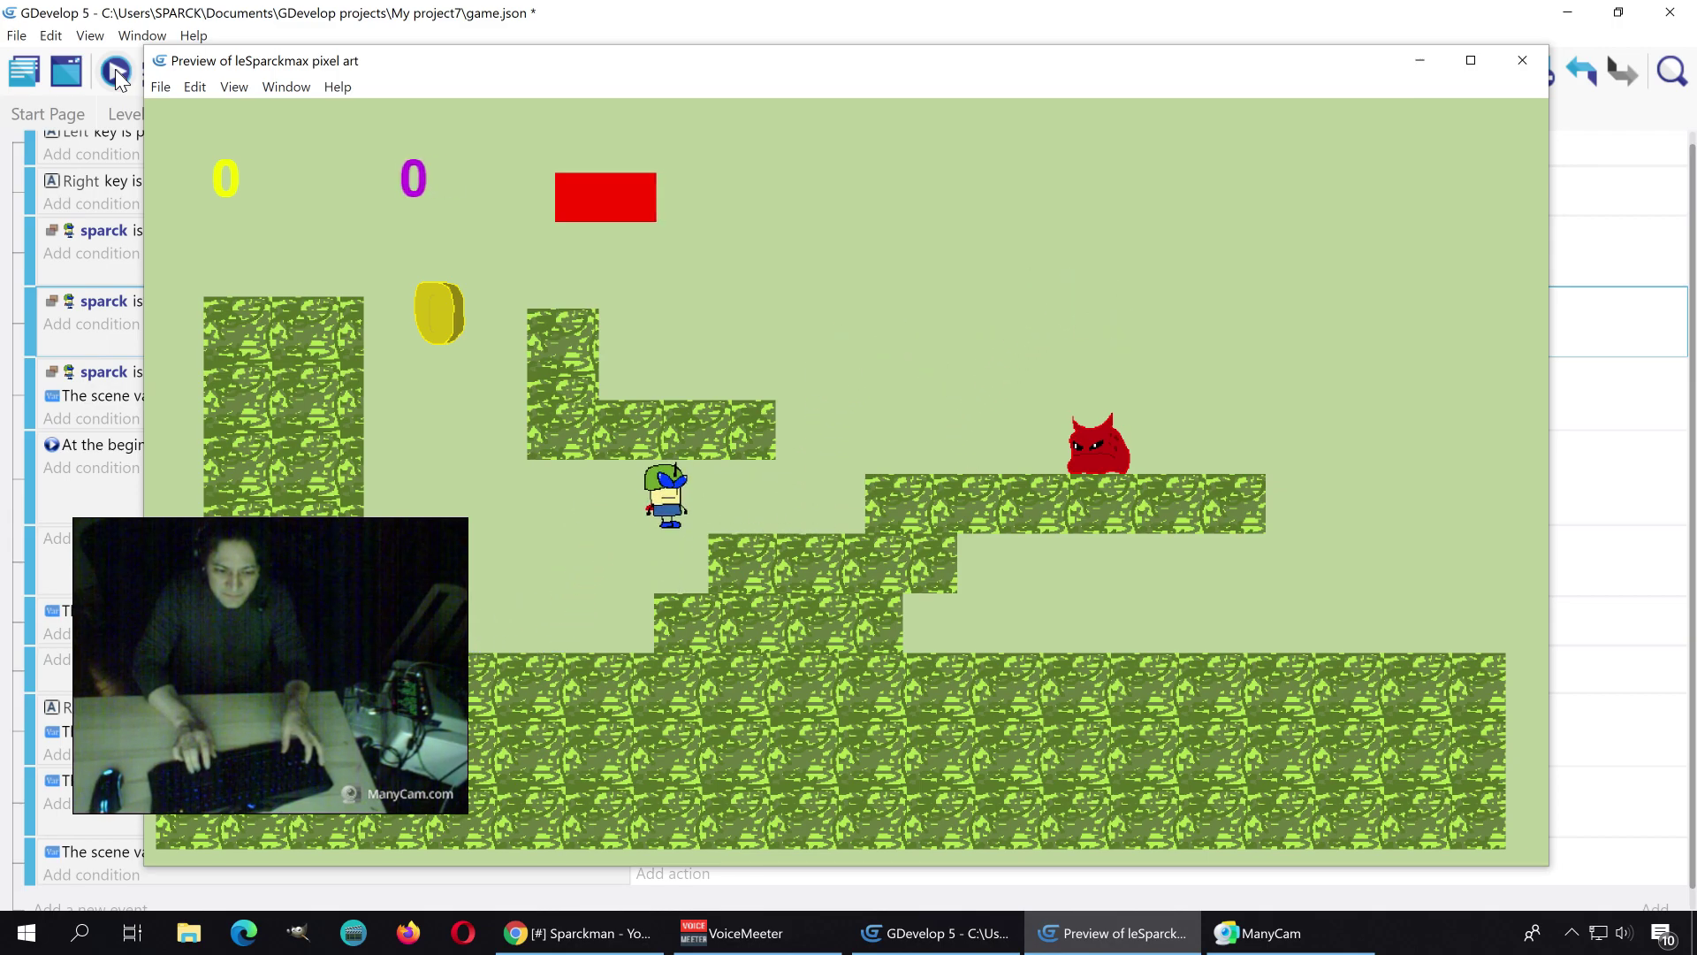
key(Right)
key(space)
key(Right)
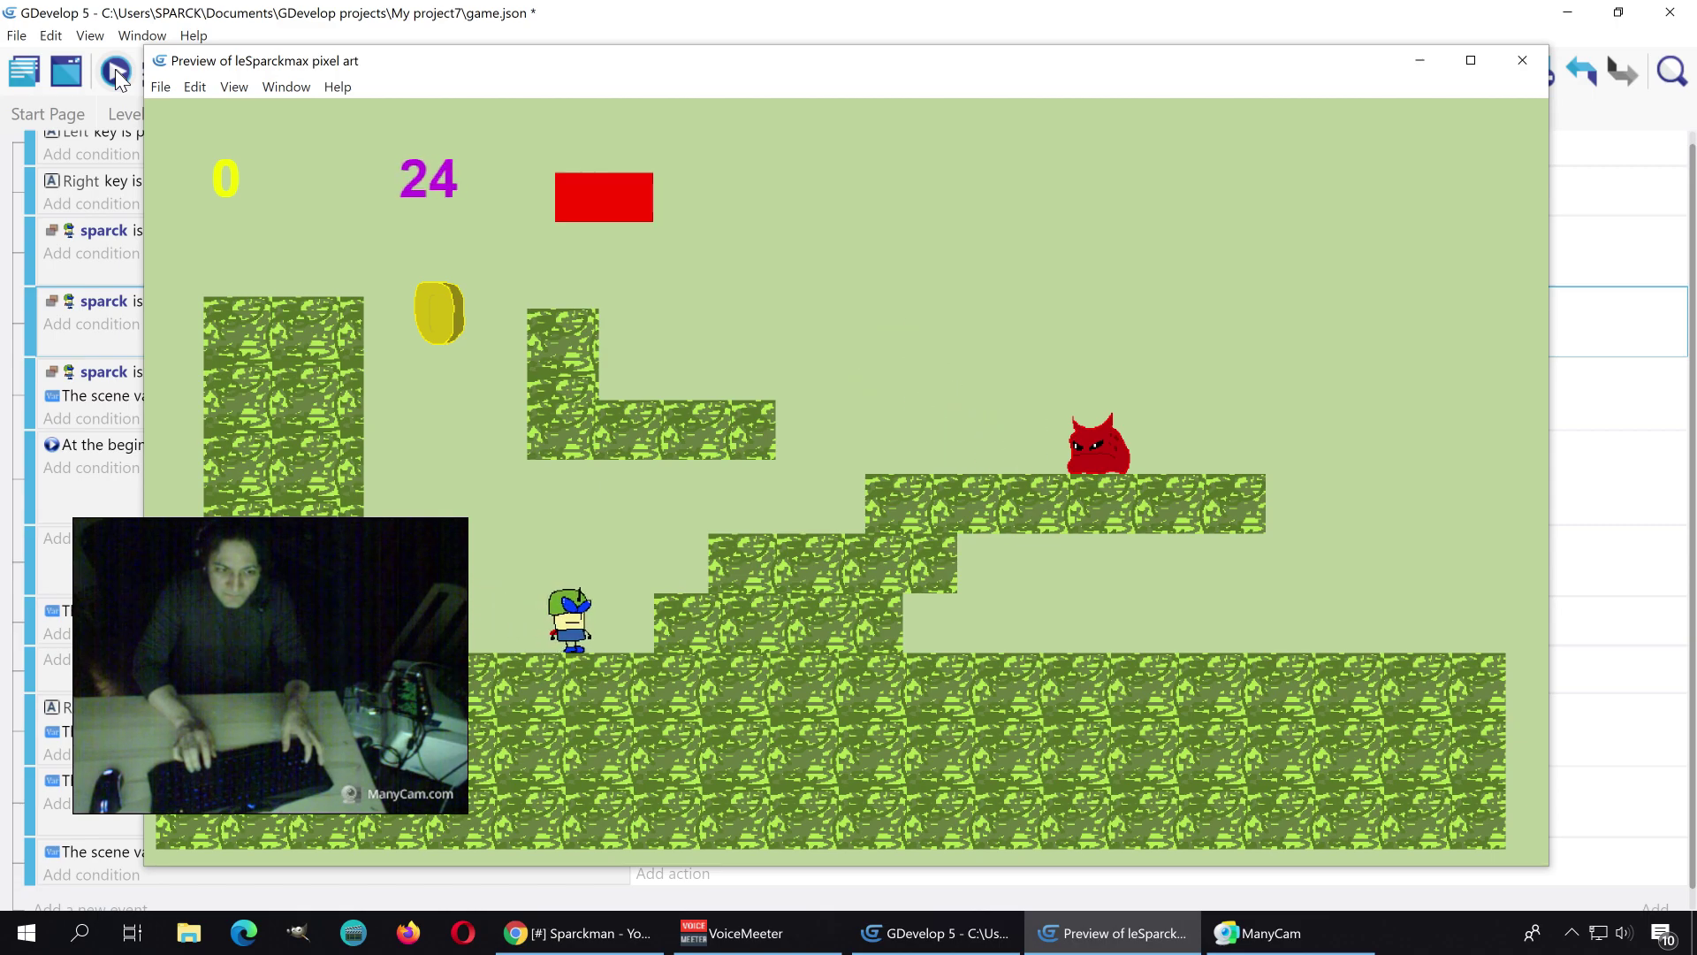
key(Right)
key(space)
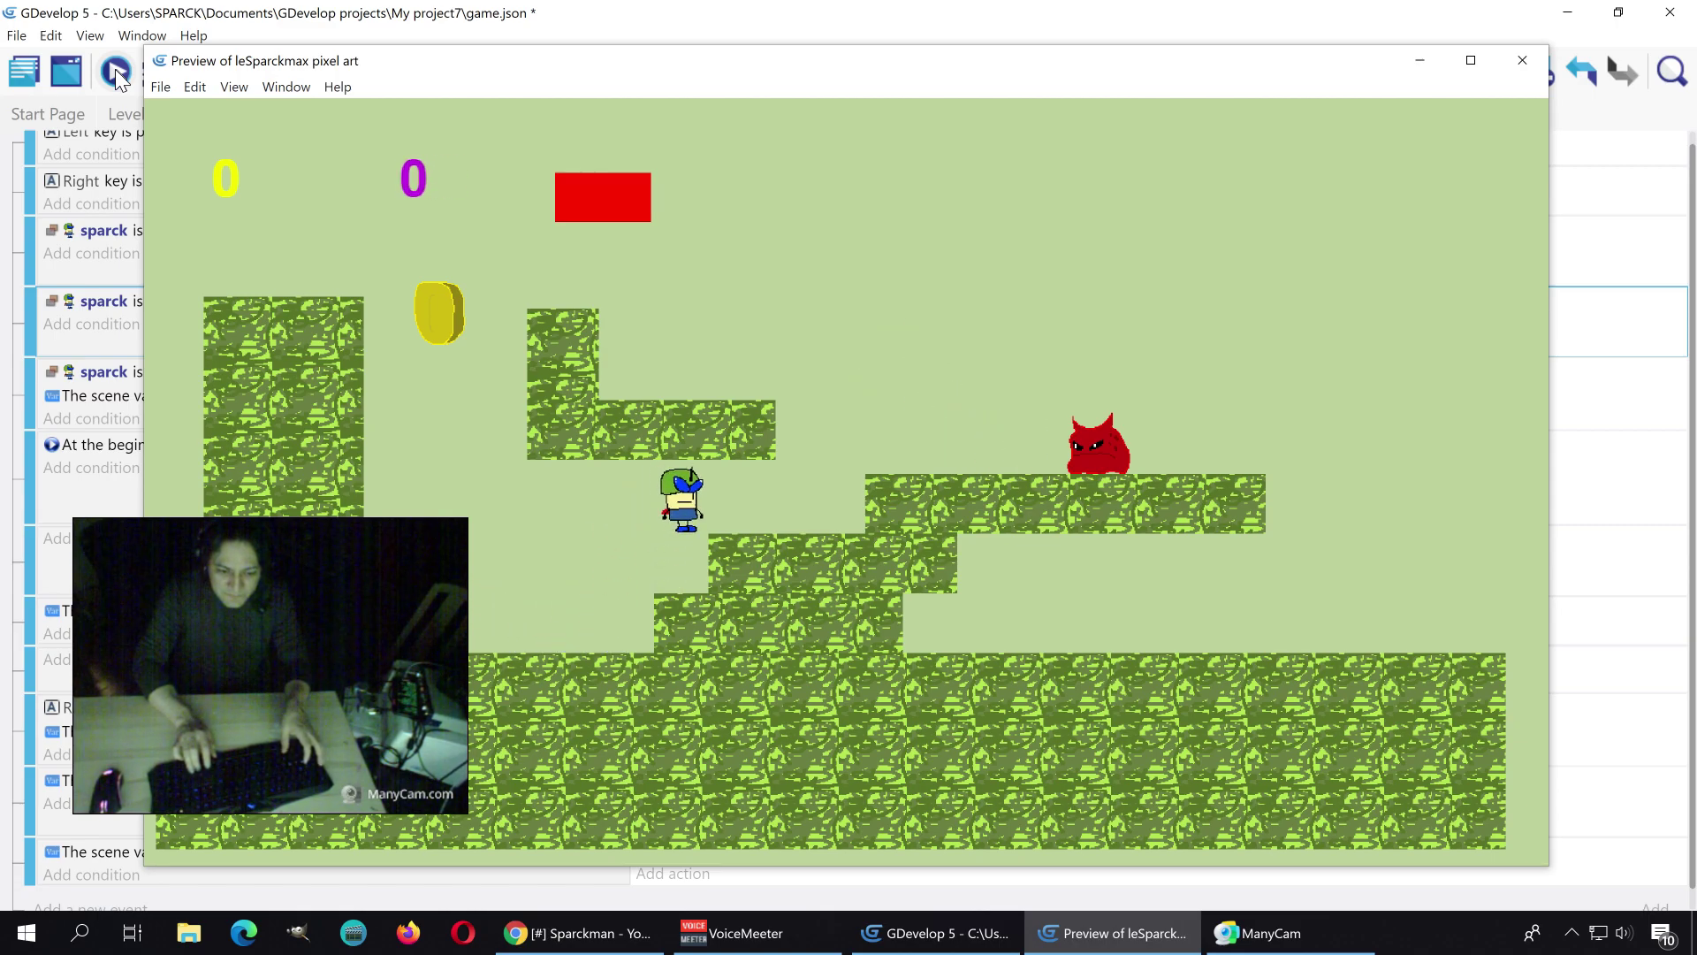
key(Right)
key(space)
key(Right)
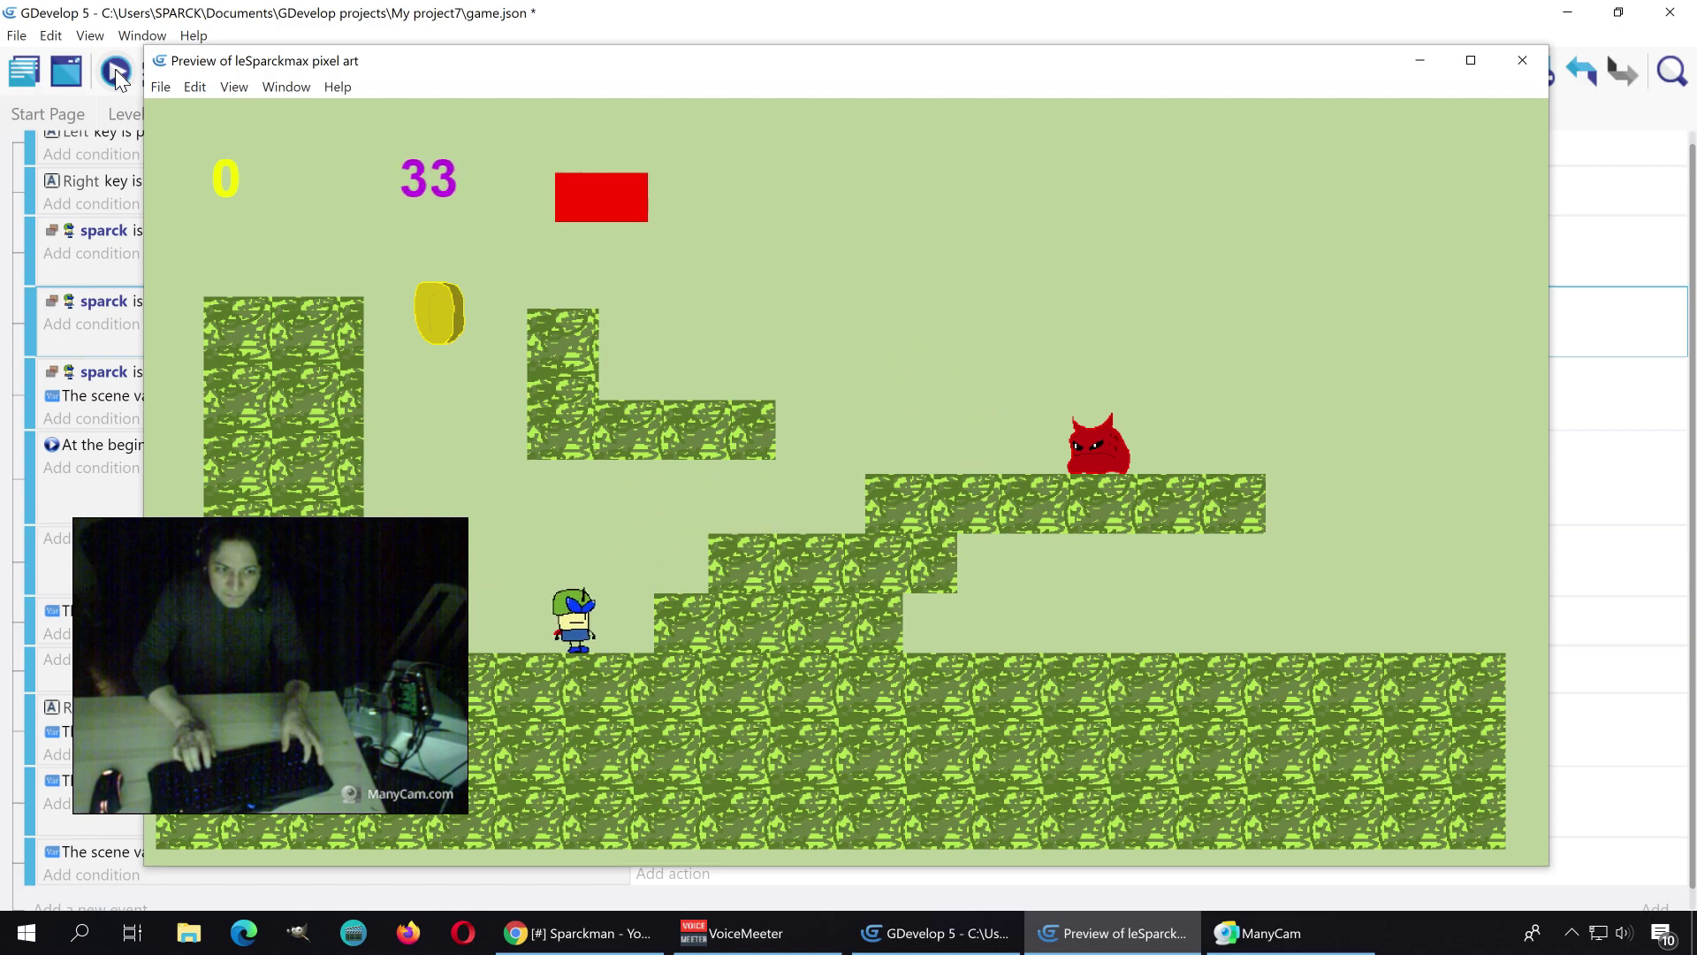
Step: Maximize the preview and run the player up the steps into the enemy again
click(1471, 60)
key(Right)
key(space)
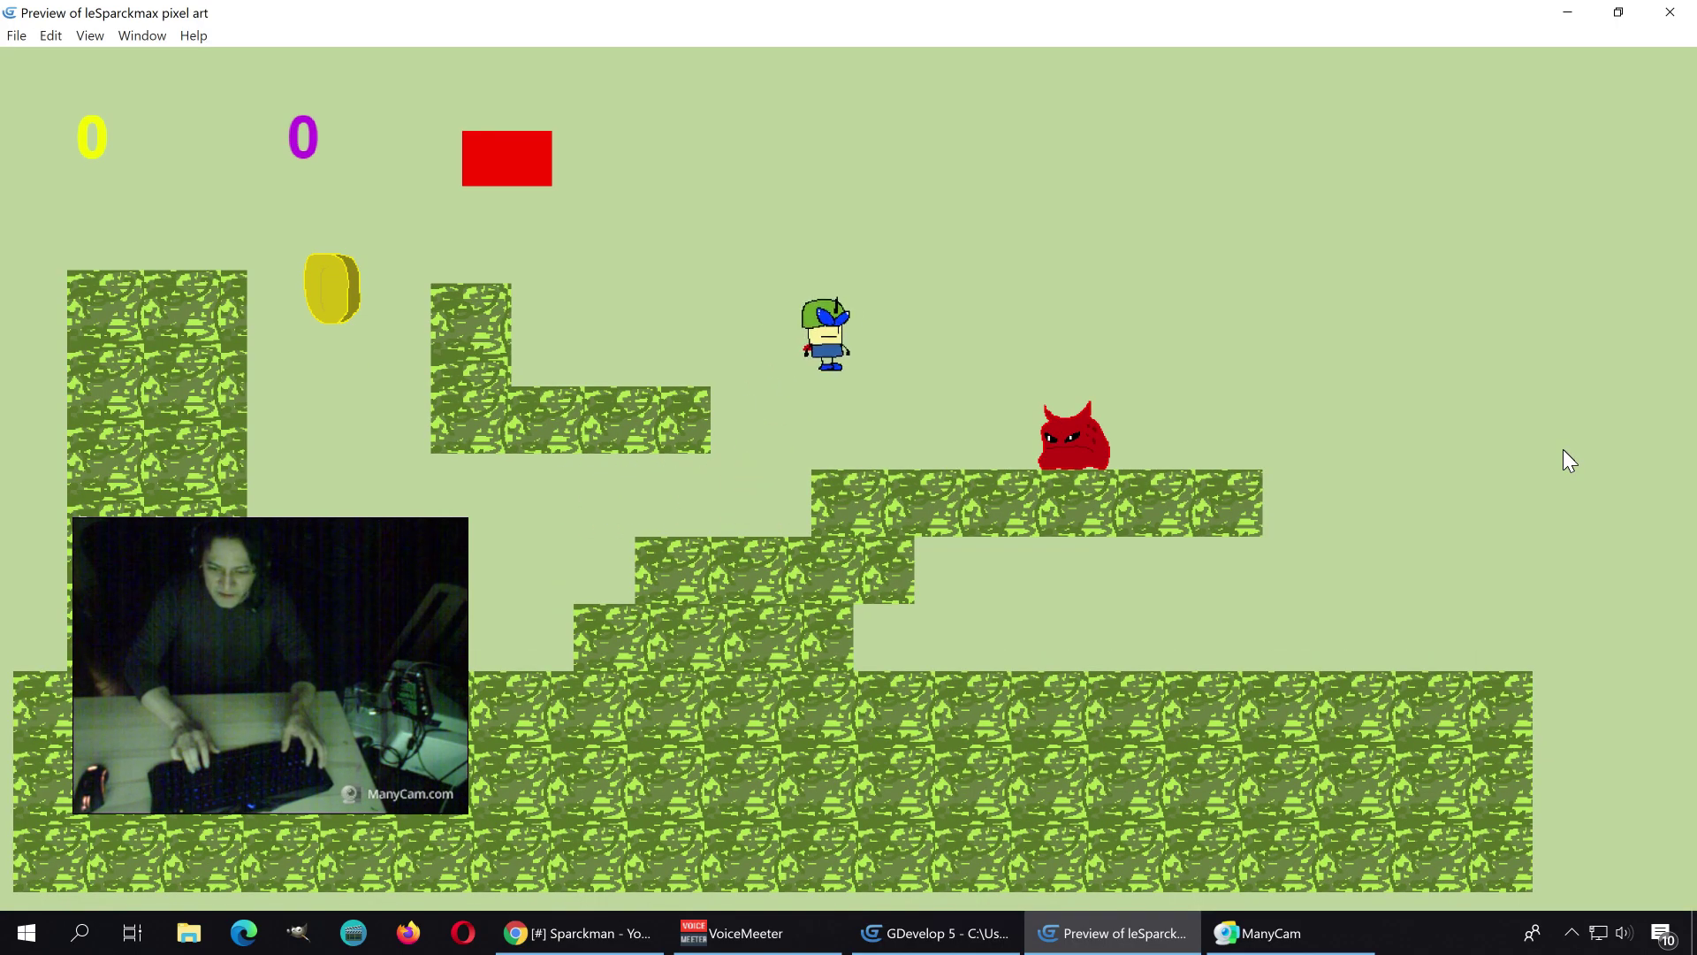
key(Right)
key(space)
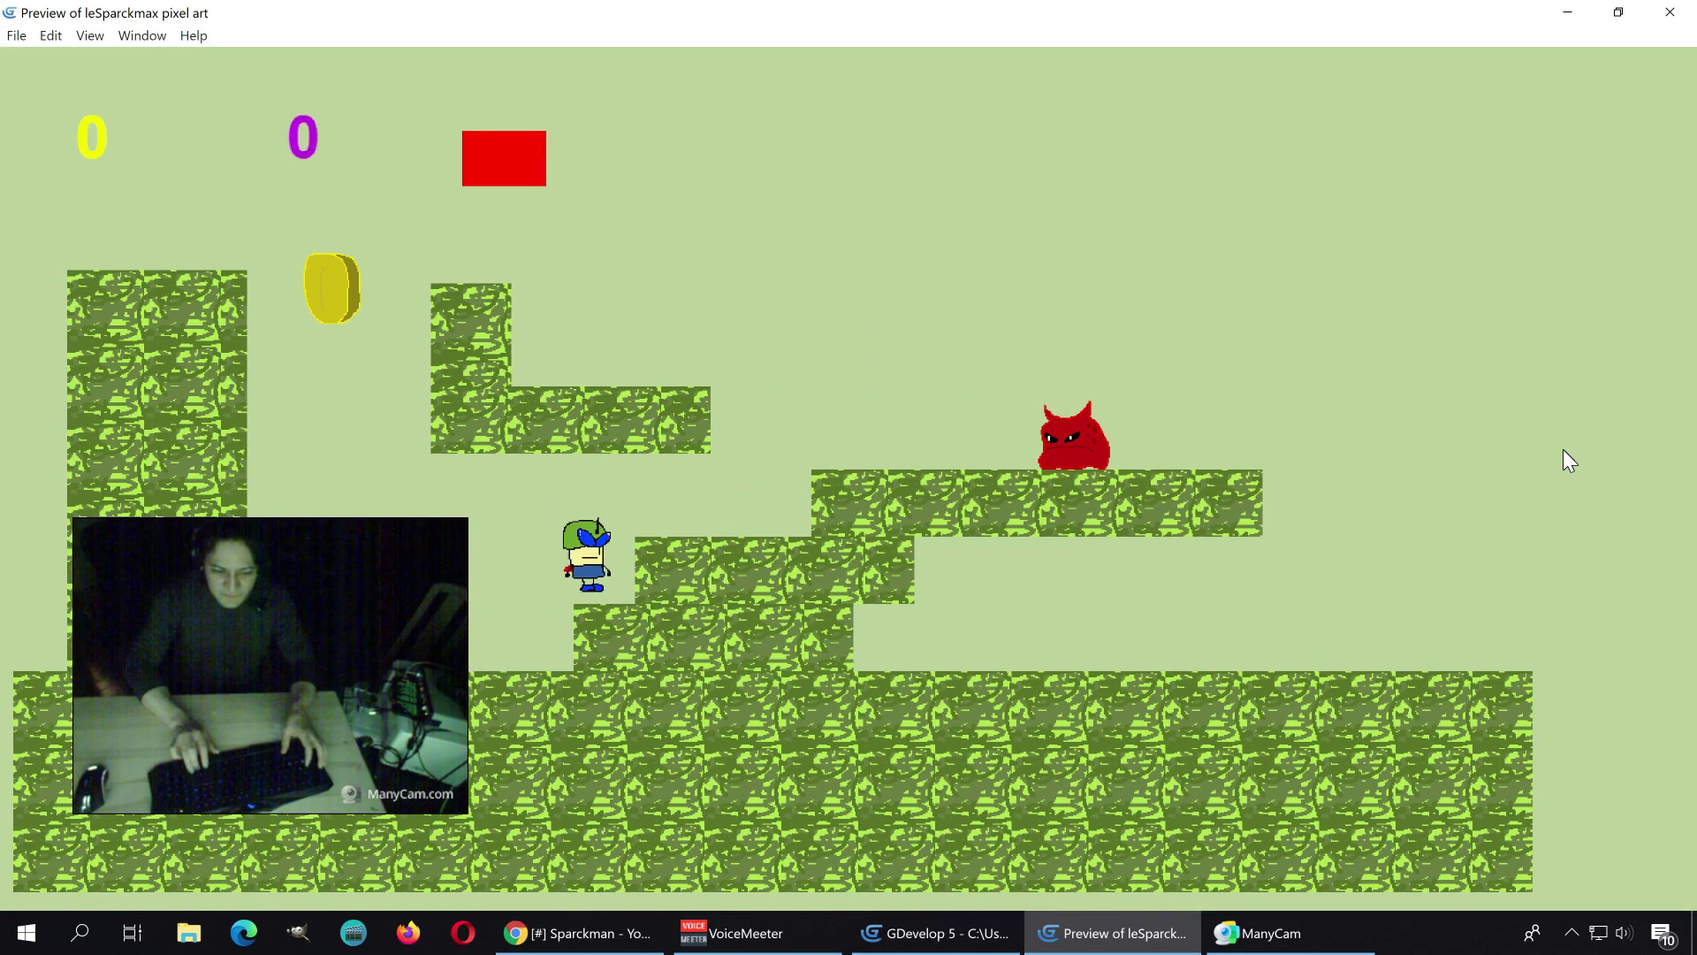
key(Right)
key(space)
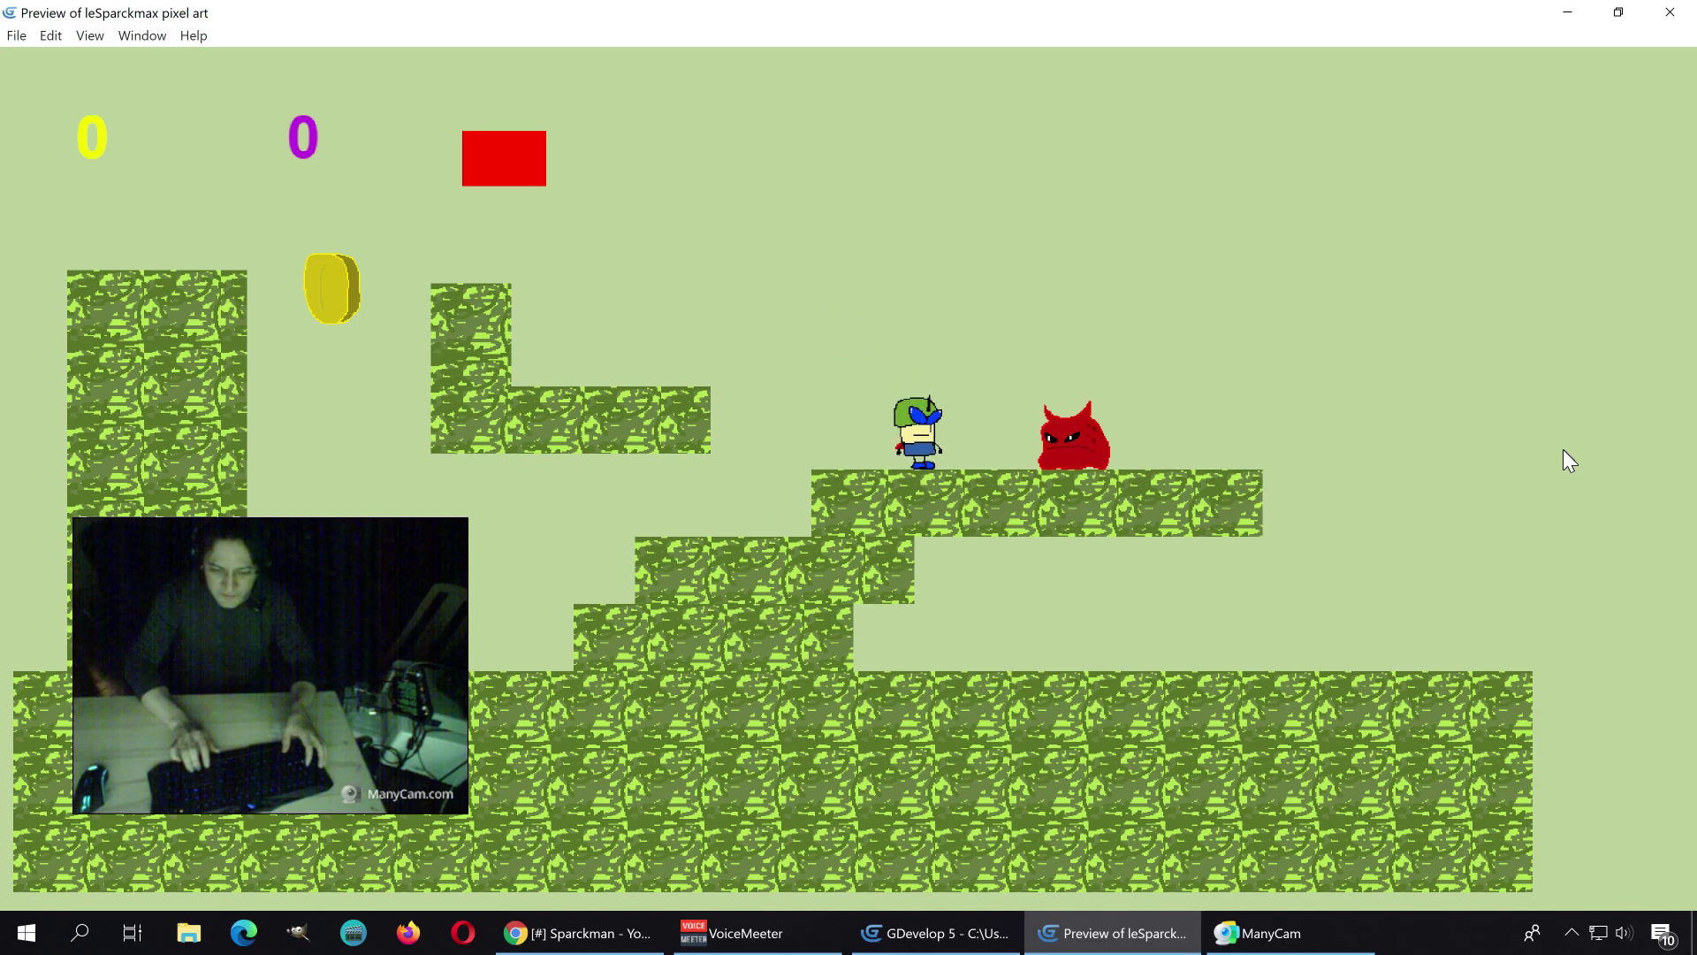